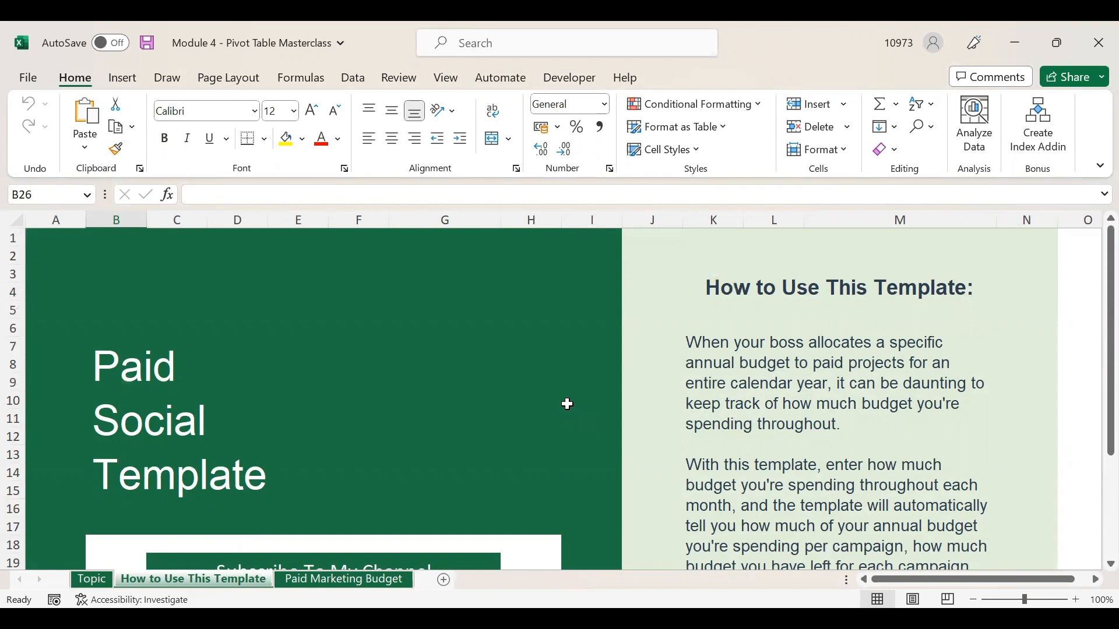
Read through the usage instructions on the How to Use This Template sheet
{"action": "scroll", "coordinate": [150, 375], "scroll_direction": "down", "scroll_amount": 2}
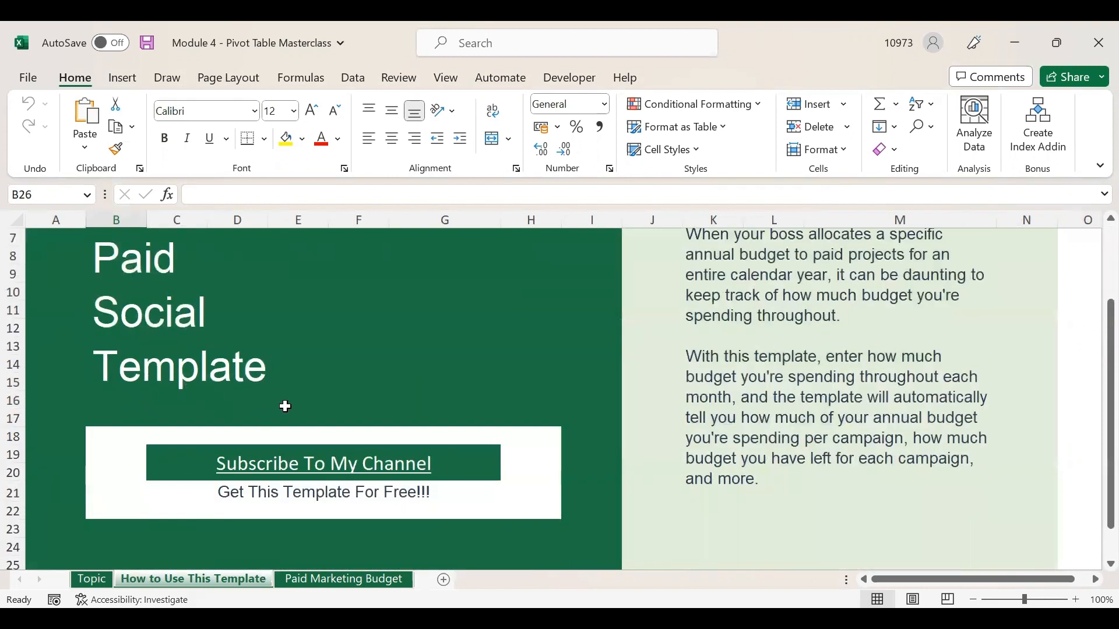
{"action": "scroll", "coordinate": [532, 347], "scroll_direction": "up", "scroll_amount": 1}
{"action": "scroll", "coordinate": [532, 347], "scroll_direction": "down", "scroll_amount": 1}
{"action": "scroll", "coordinate": [539, 457], "scroll_direction": "up", "scroll_amount": 2}
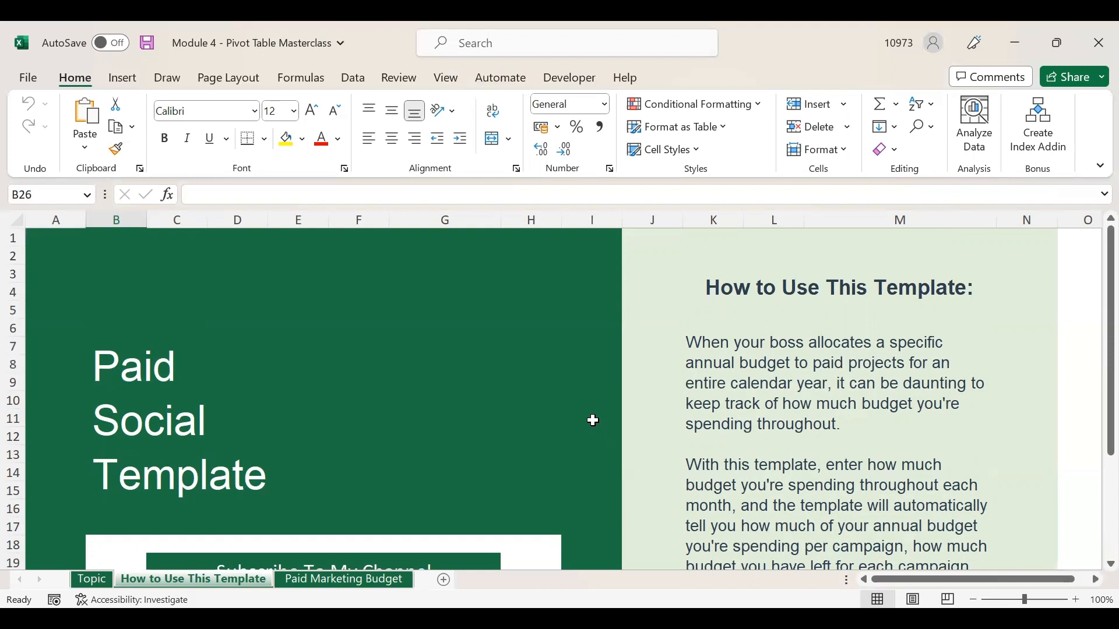
{"action": "scroll", "coordinate": [592, 418], "scroll_direction": "down", "scroll_amount": 2}
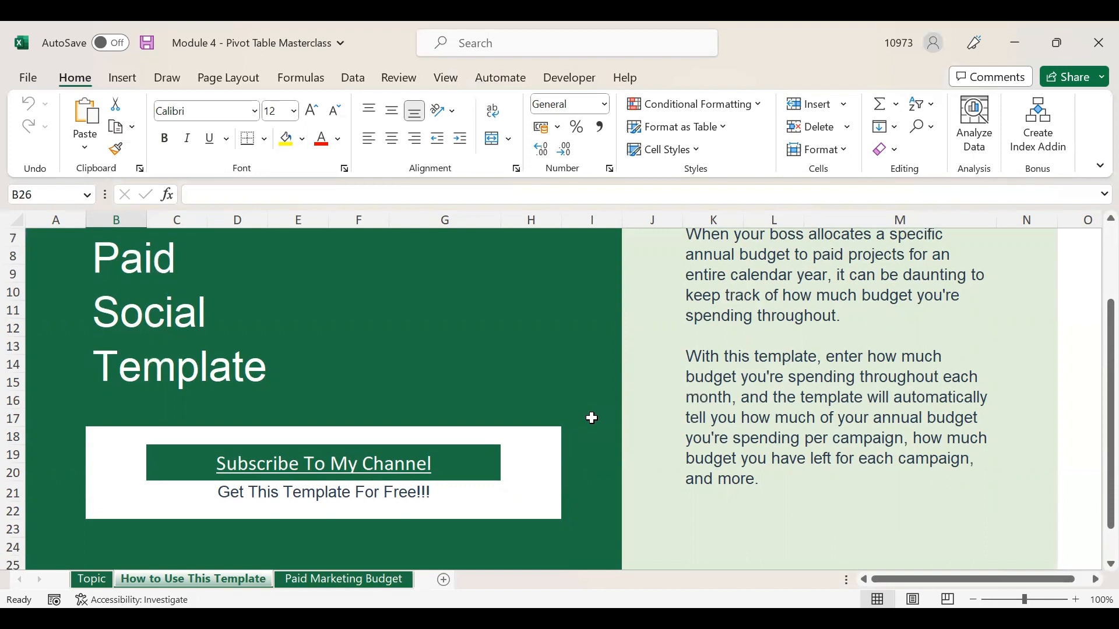
{"action": "scroll", "coordinate": [592, 418], "scroll_direction": "up", "scroll_amount": 2}
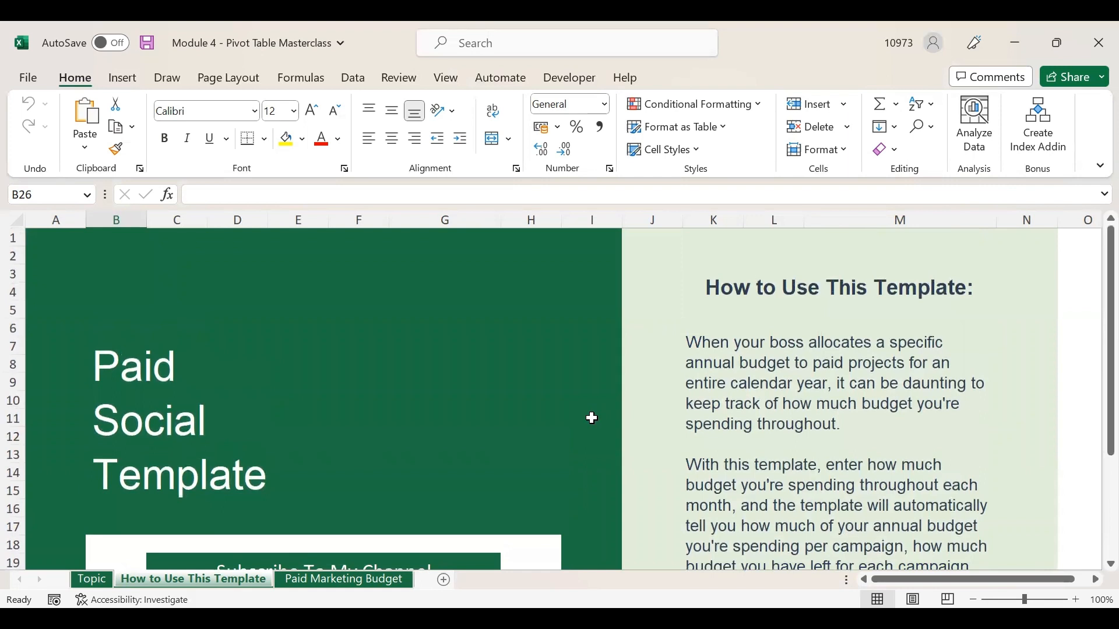
Examine the annual budgeting table, the monthly budget tracker and the pie chart on the Paid Marketing Budget sheet
{"action": "left_click", "coordinate": [333, 578]}
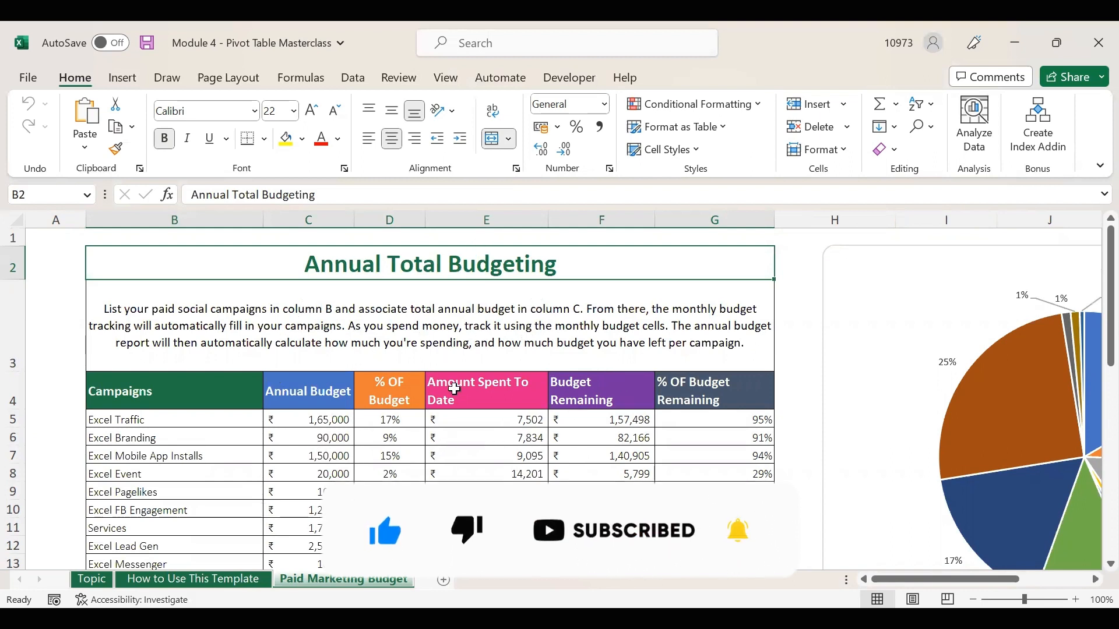
{"action": "scroll", "coordinate": [501, 411], "scroll_direction": "down", "scroll_amount": 2}
{"action": "scroll", "coordinate": [508, 403], "scroll_direction": "down", "scroll_amount": 4}
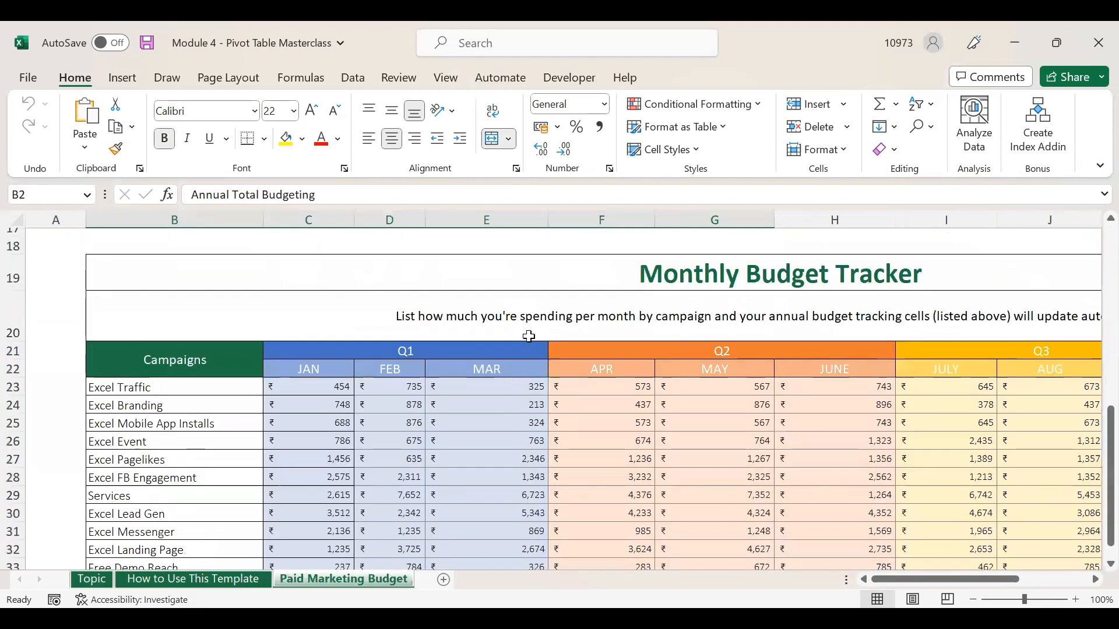
{"action": "scroll", "coordinate": [709, 440], "scroll_direction": "down", "scroll_amount": 2}
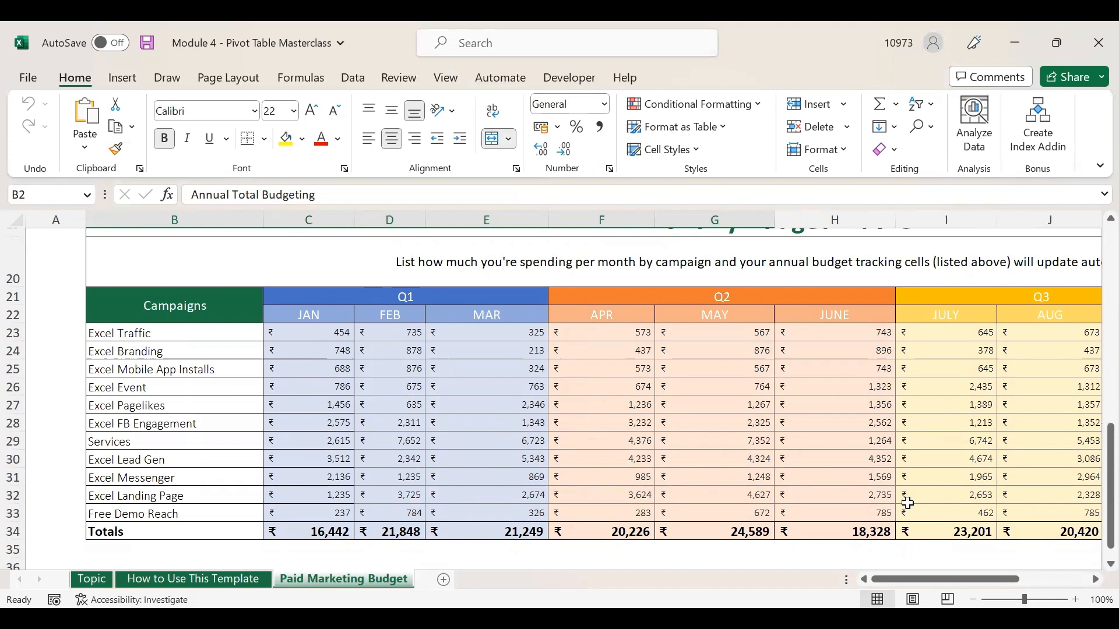
{"action": "left_click_drag", "start_coordinate": [905, 580], "coordinate": [775, 567]}
{"action": "scroll", "coordinate": [472, 475], "scroll_direction": "up", "scroll_amount": 2}
{"action": "scroll", "coordinate": [472, 457], "scroll_direction": "down", "scroll_amount": 2}
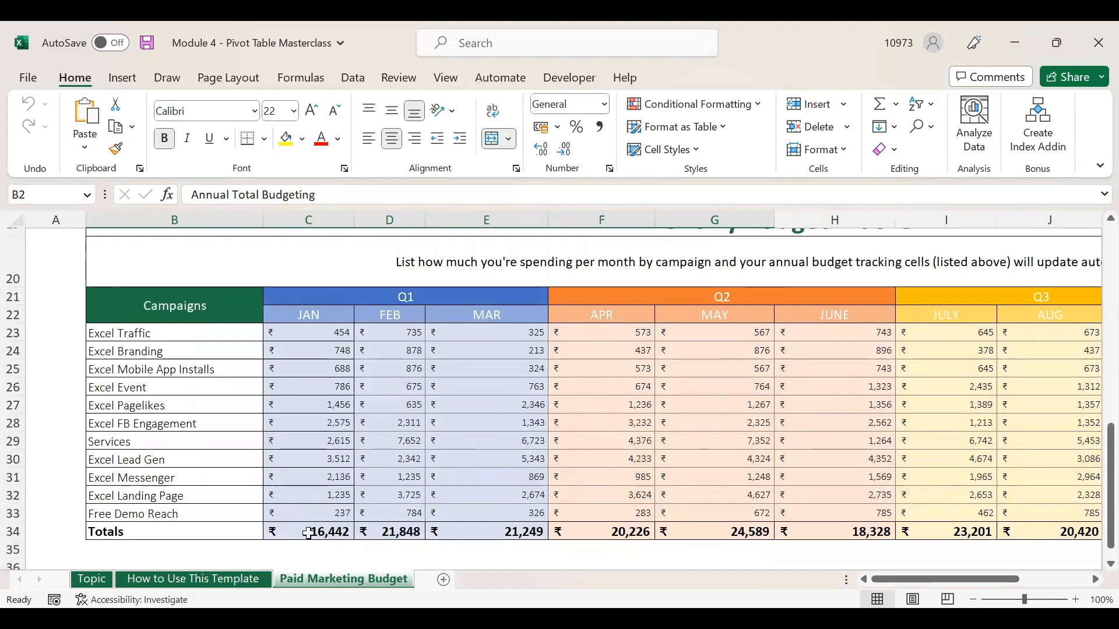
{"action": "scroll", "coordinate": [579, 449], "scroll_direction": "up", "scroll_amount": 7}
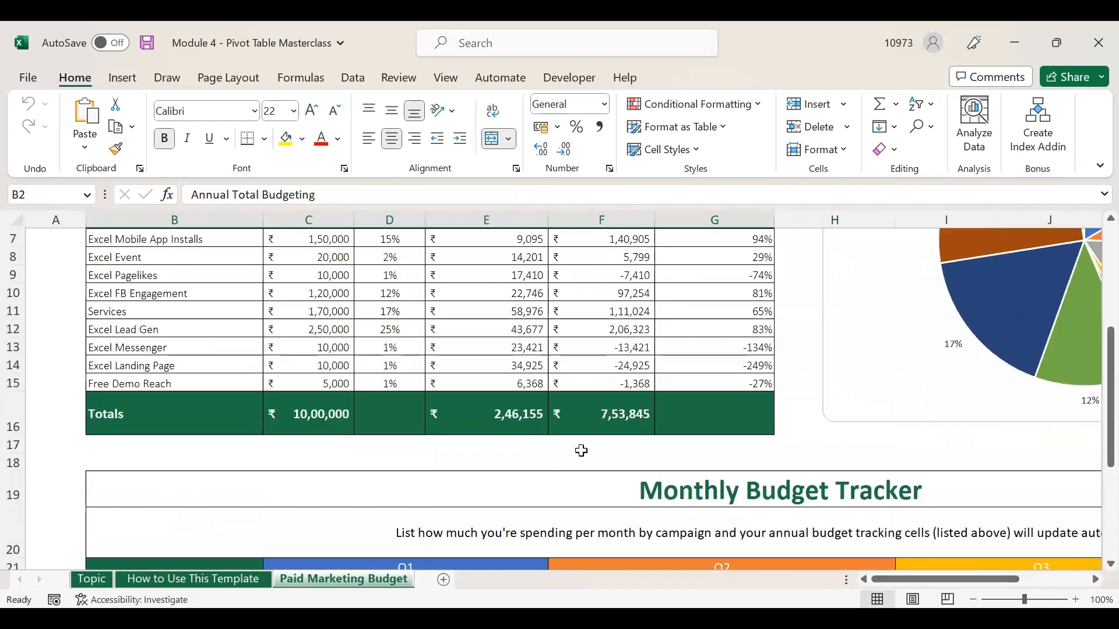
{"action": "left_click", "coordinate": [862, 284]}
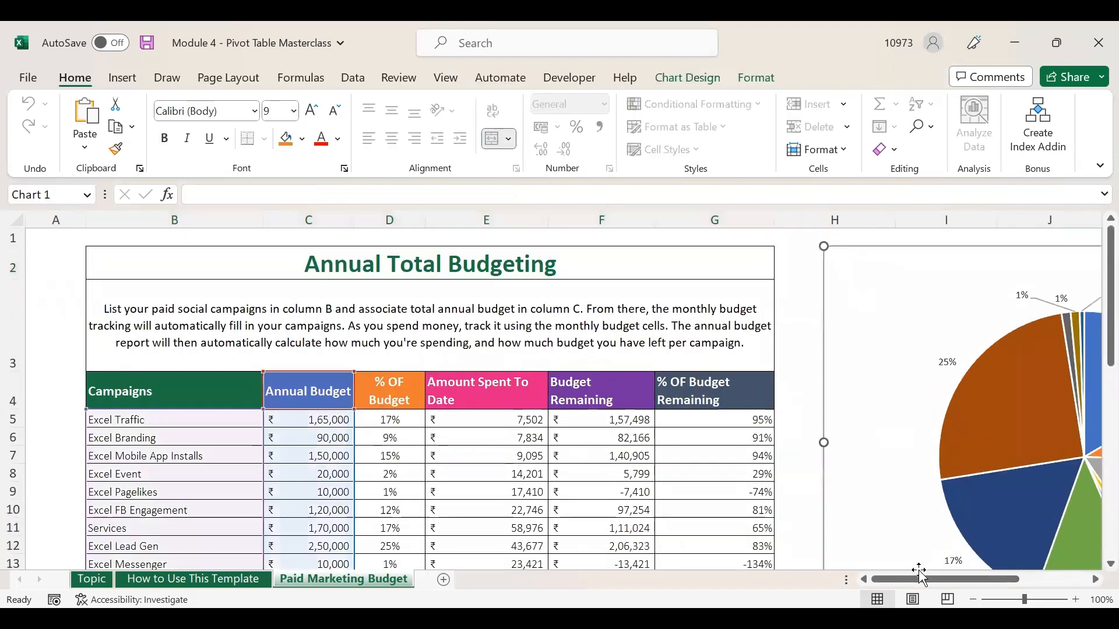
{"action": "left_click_drag", "start_coordinate": [914, 579], "coordinate": [867, 581]}
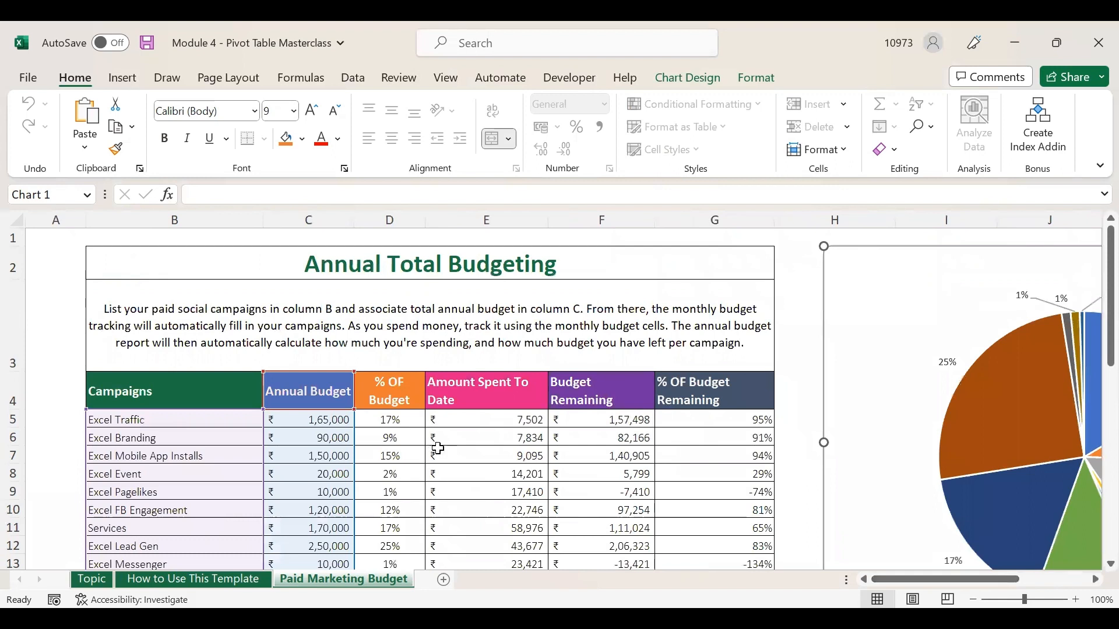
{"action": "left_click", "coordinate": [523, 268]}
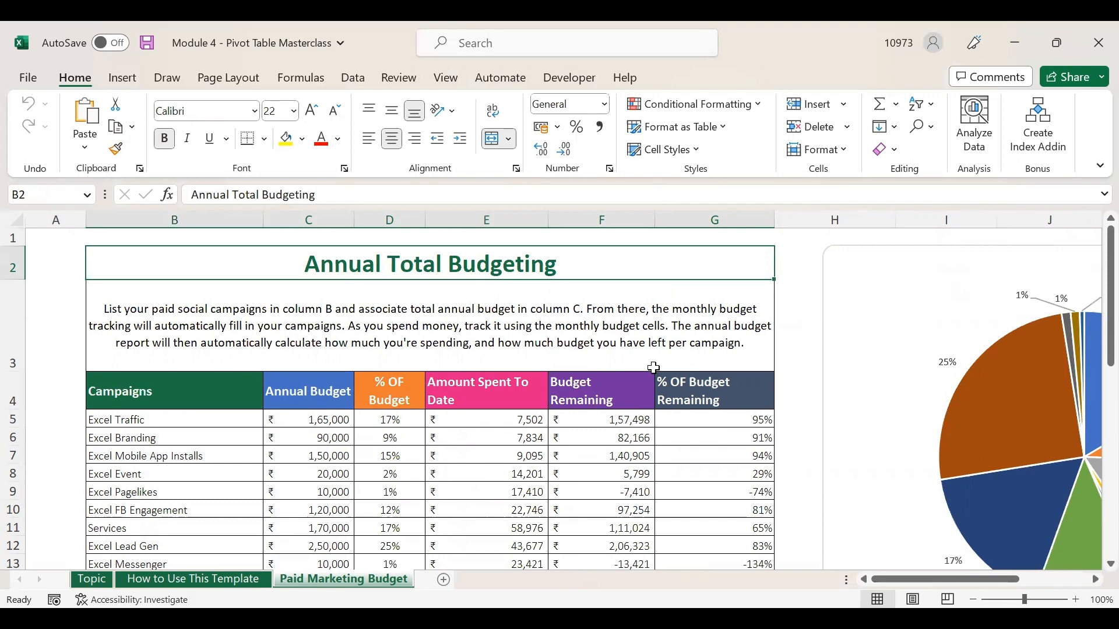
Add a new worksheet and copy the title text "Annual Total Budgeting" from the Paid Marketing Budget sheet into its cell B2
{"action": "left_click", "coordinate": [444, 580]}
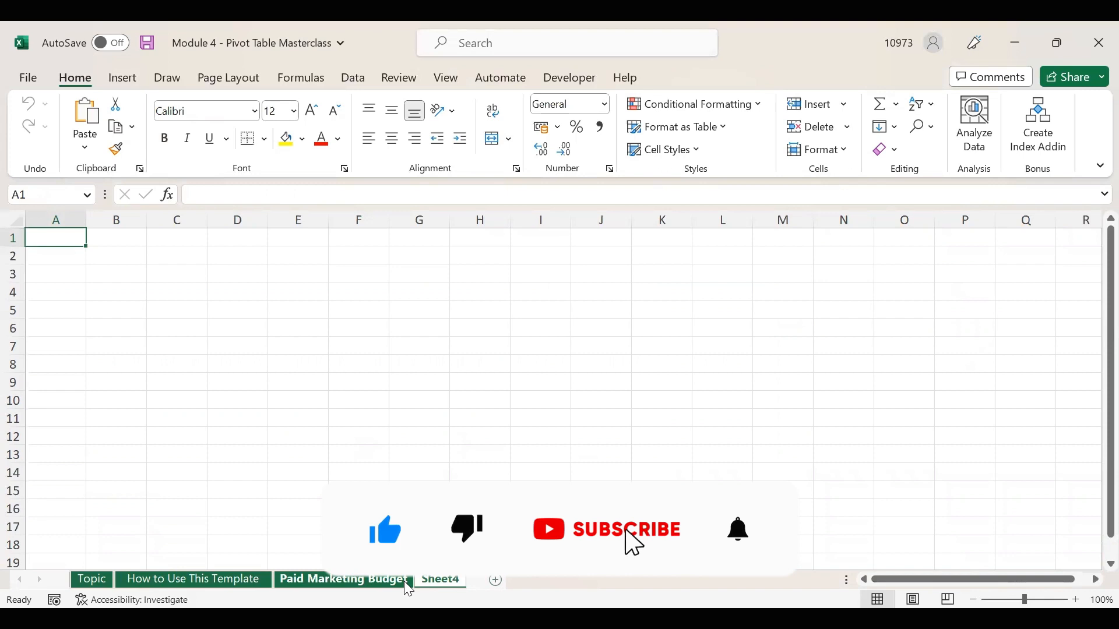
{"action": "left_click", "coordinate": [111, 257]}
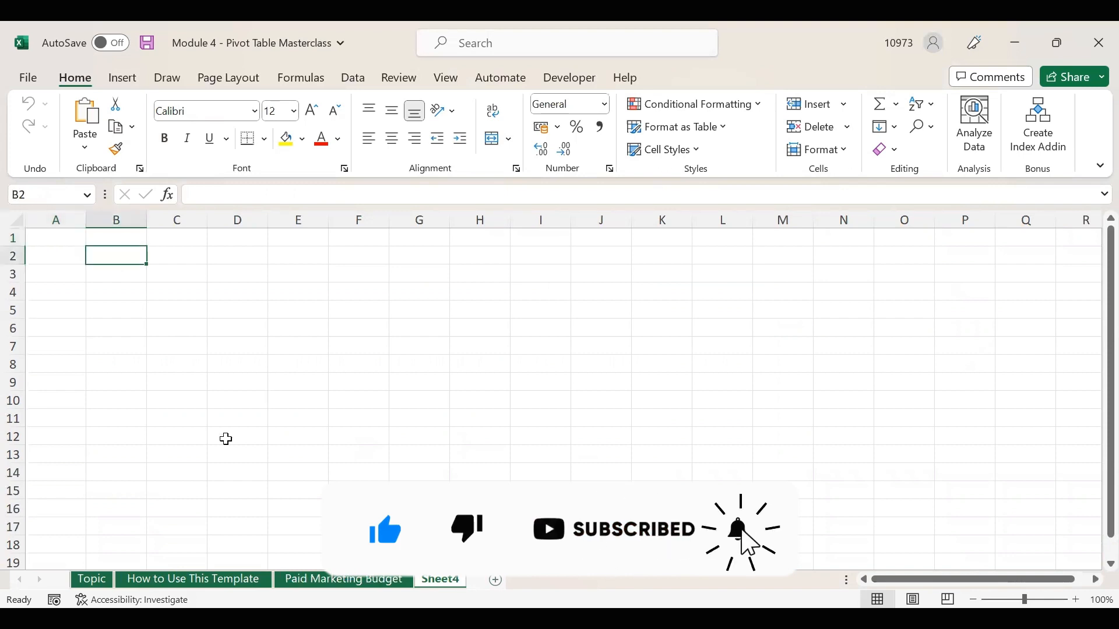
{"action": "left_click", "coordinate": [335, 582]}
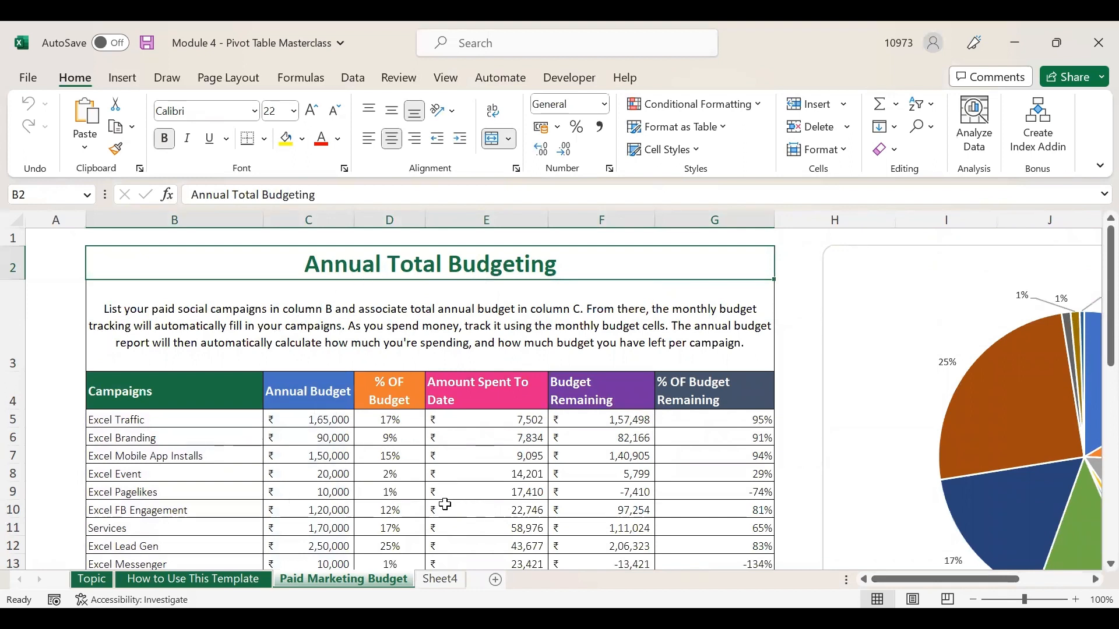
{"action": "triple_click", "coordinate": [195, 195]}
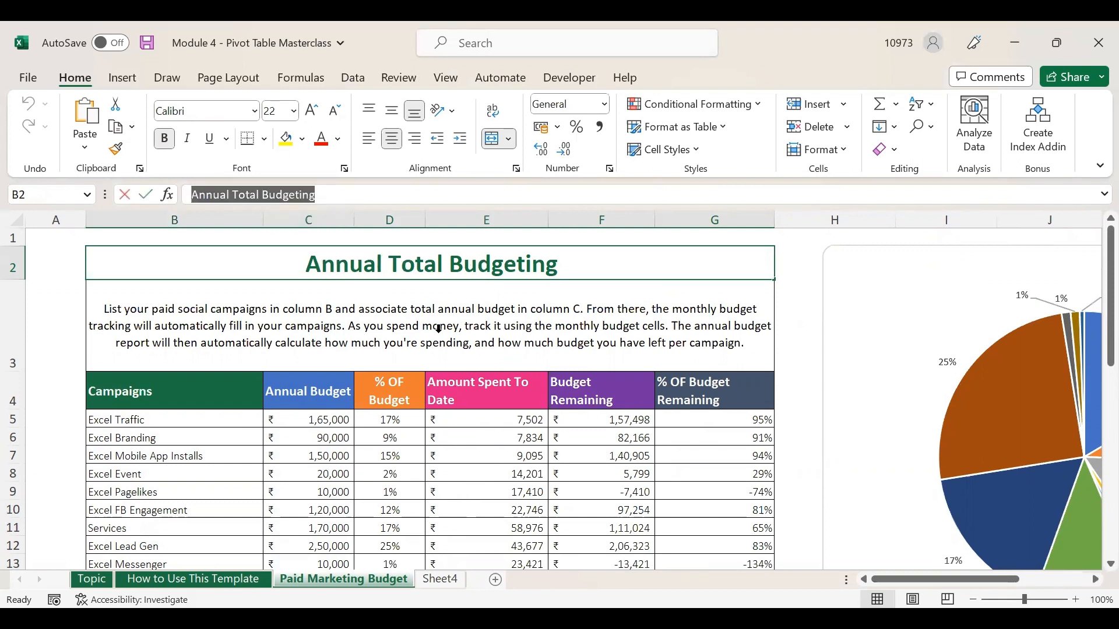
{"action": "key", "text": "ctrl+c"}
{"action": "left_click", "coordinate": [442, 580]}
{"action": "key", "text": "ctrl+v"}
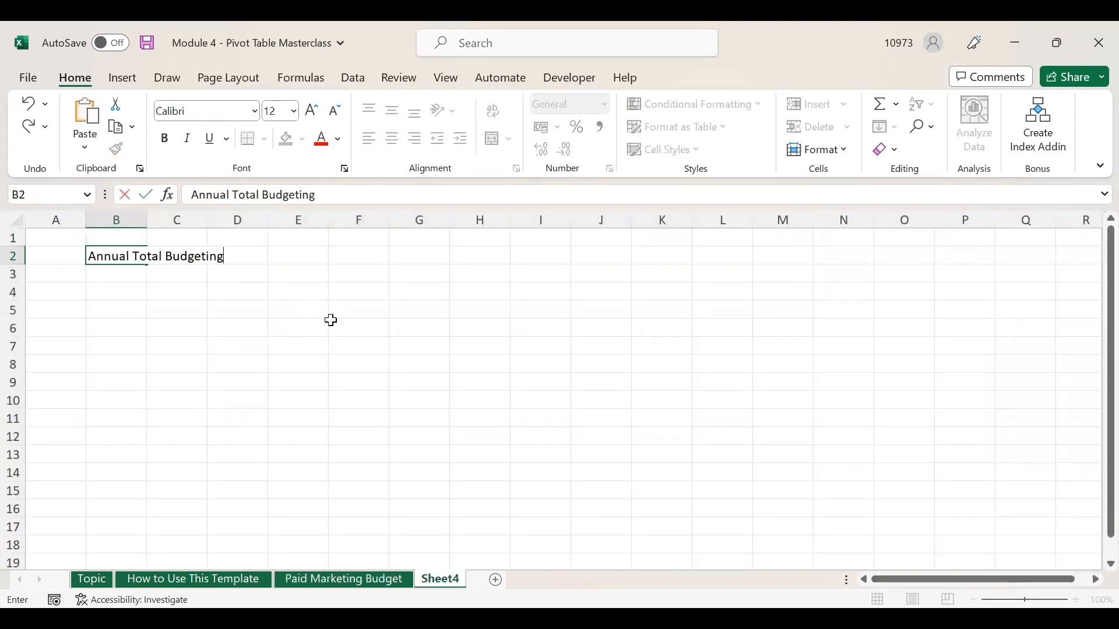
{"action": "key", "text": "Return"}
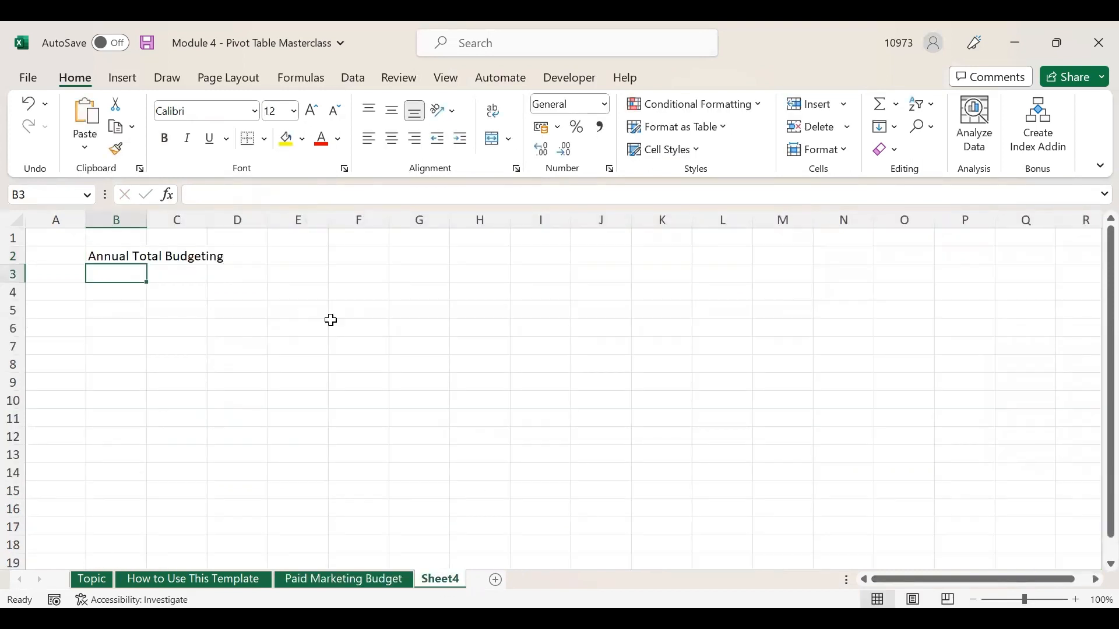
Fit column B to its contents and change the title in B2 to "Annual Budget Tracker"
{"action": "double_click", "coordinate": [147, 215]}
{"action": "left_click", "coordinate": [149, 252]}
{"action": "double_click", "coordinate": [148, 255]}
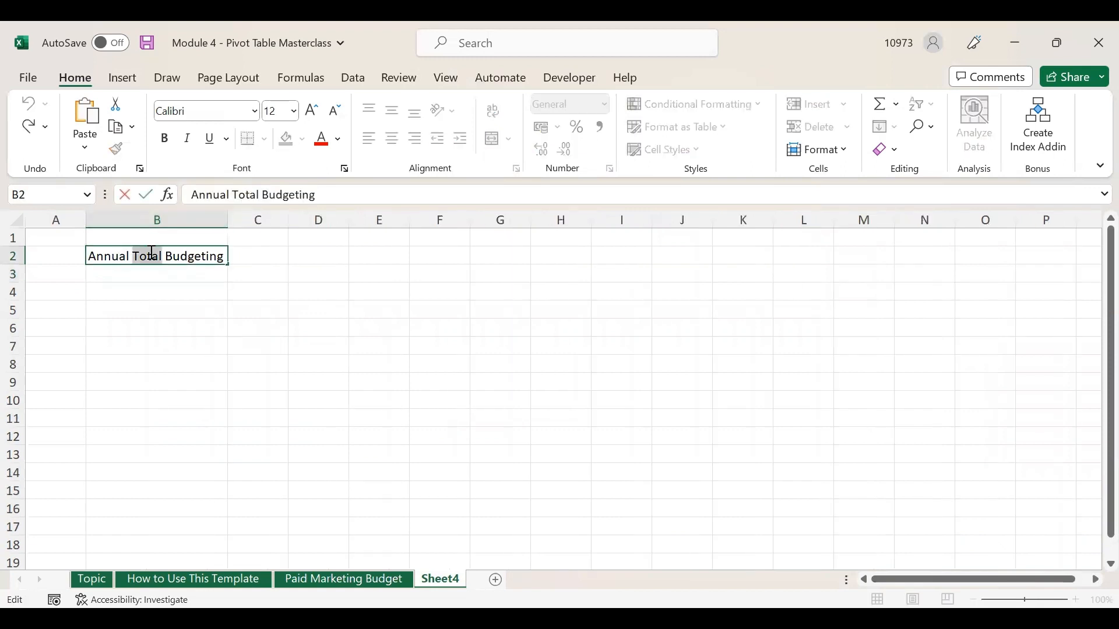
{"action": "key", "text": "BackSpace"}
{"action": "key", "text": "BackSpace"}
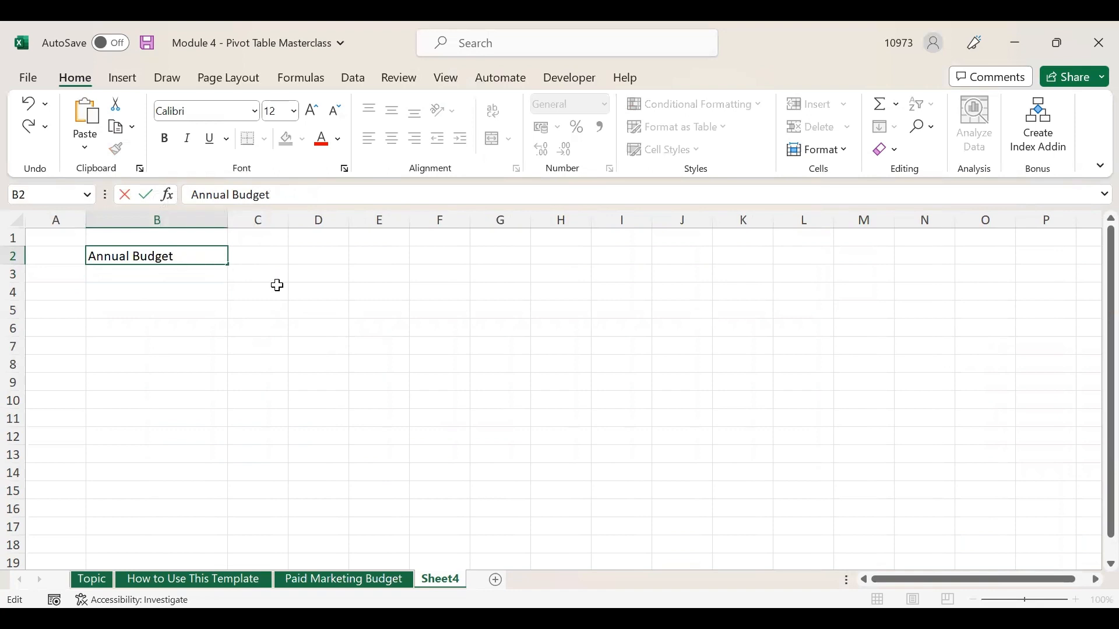
{"action": "type", "text": "Tracker"}
{"action": "key", "text": "Return"}
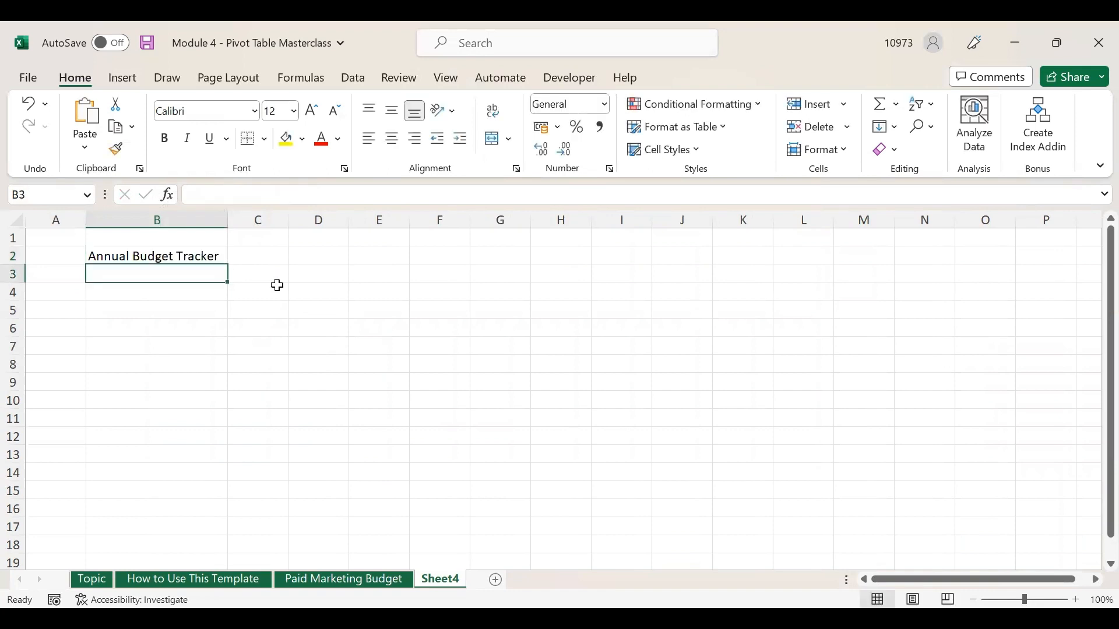
Copy the instruction paragraph below the title on the Paid Marketing Budget sheet into cell B3 of Sheet4
{"action": "left_click", "coordinate": [348, 589]}
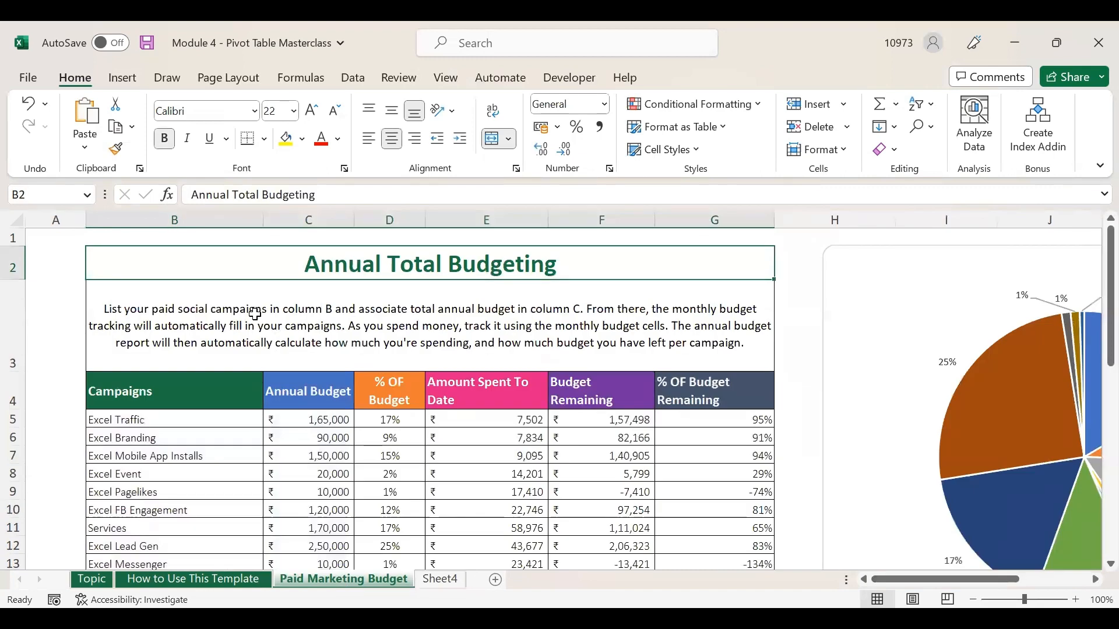
{"action": "left_click", "coordinate": [252, 317]}
{"action": "triple_click", "coordinate": [348, 358]}
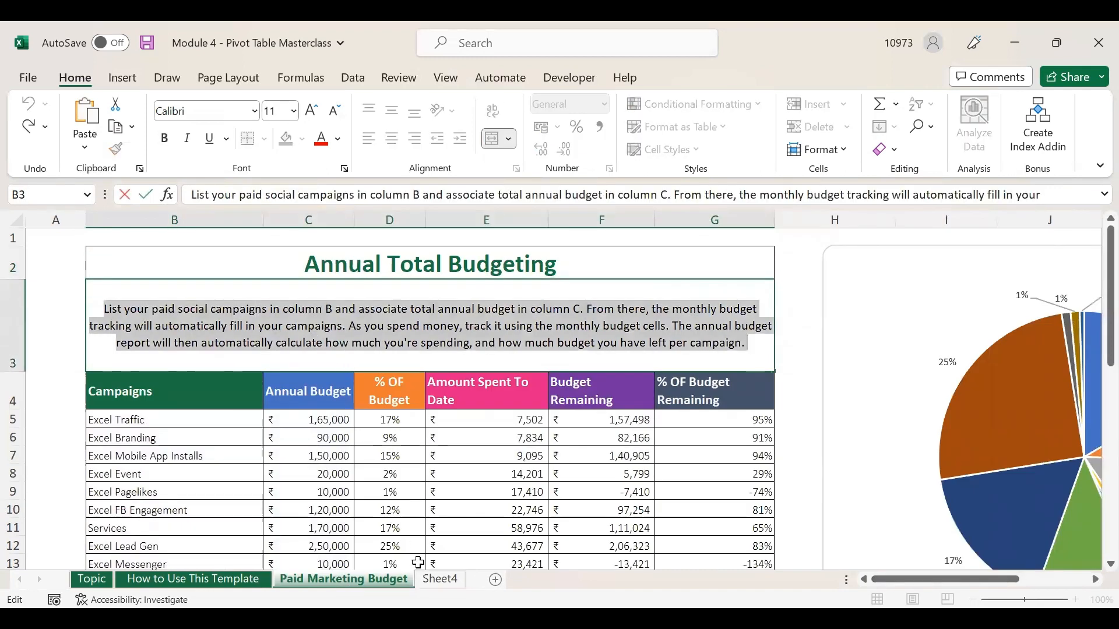
{"action": "left_click", "coordinate": [441, 579]}
{"action": "left_click", "coordinate": [240, 195]}
{"action": "key", "text": "ctrl+v"}
{"action": "key", "text": "Return"}
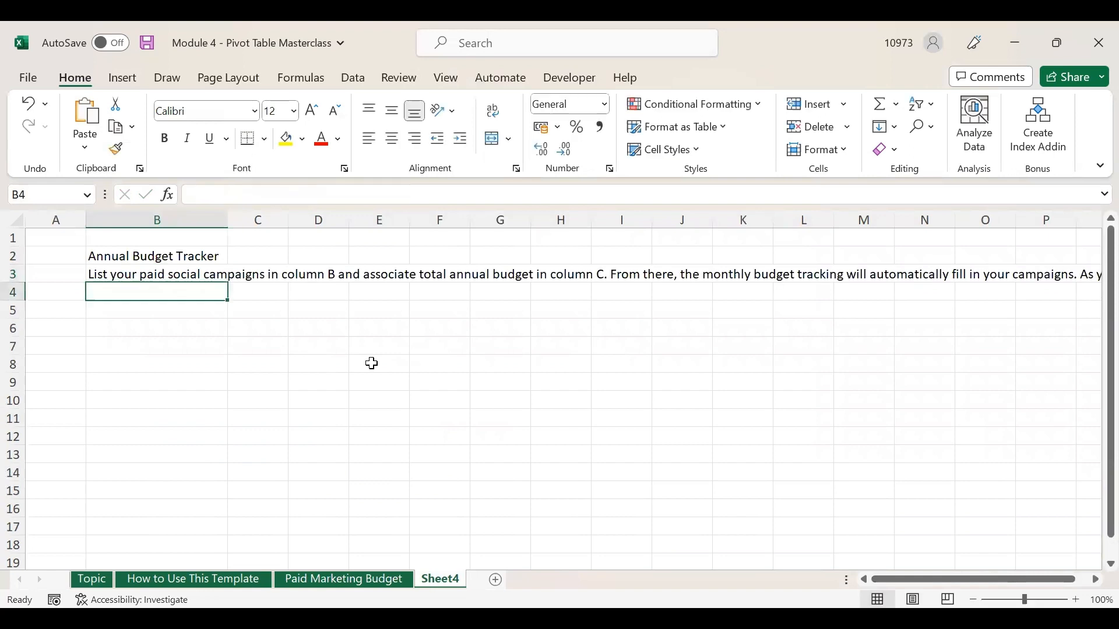
Enter the header "Campaigns" in B4 of Sheet4, following the header on the Paid Marketing Budget sheet
{"action": "left_click", "coordinate": [349, 578]}
{"action": "left_click", "coordinate": [192, 387]}
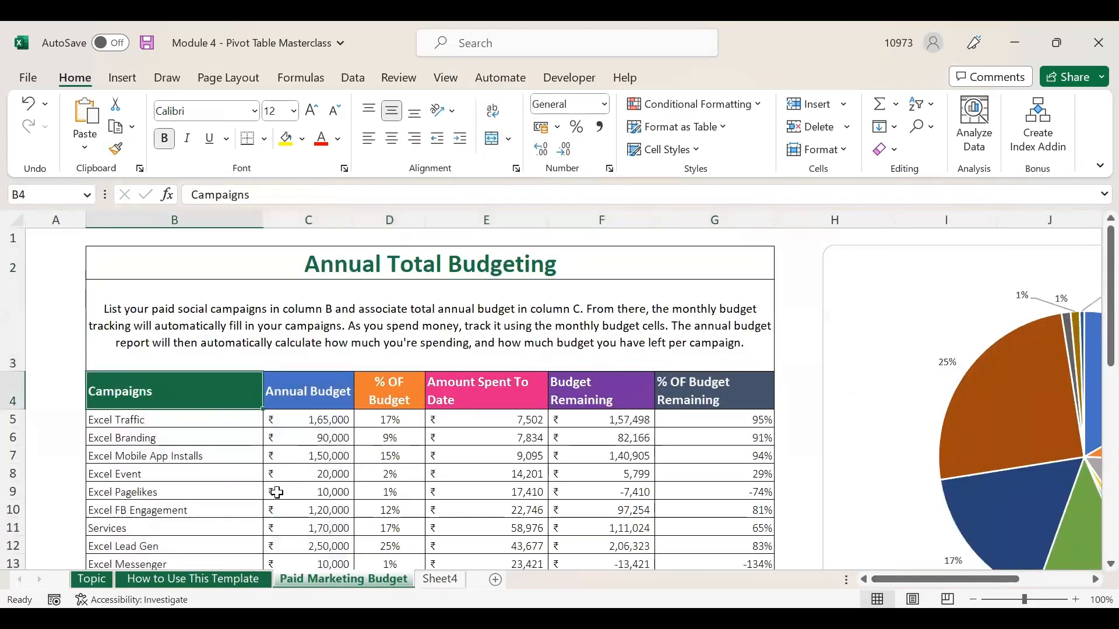
{"action": "left_click", "coordinate": [445, 580]}
{"action": "type", "text": "Campaigns"}
{"action": "key", "text": "Tab"}
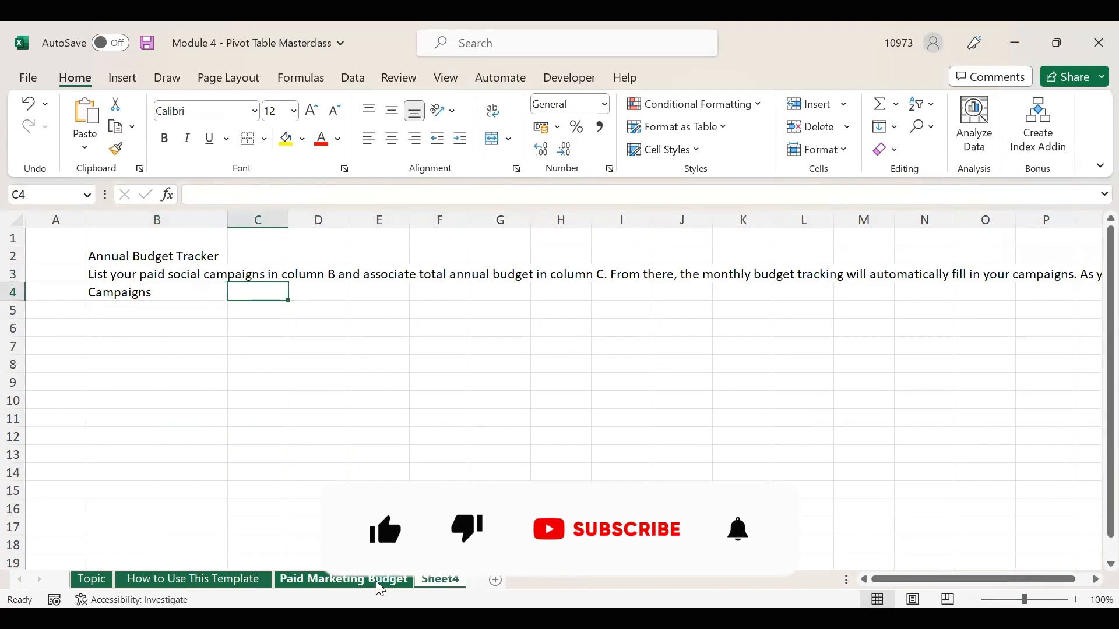
Copy the "Annual Budget" header text from the Paid Marketing Budget sheet into cell C4 of Sheet4
{"action": "left_click", "coordinate": [353, 583]}
{"action": "left_click", "coordinate": [317, 386]}
{"action": "left_click_drag", "start_coordinate": [270, 194], "coordinate": [187, 195]}
{"action": "left_click", "coordinate": [441, 583]}
{"action": "key", "text": "ctrl+v"}
Copy the "% OF Budget" header text from the Paid Marketing Budget sheet into cell D4 of Sheet4
{"action": "left_click", "coordinate": [344, 578]}
{"action": "left_click", "coordinate": [389, 391]}
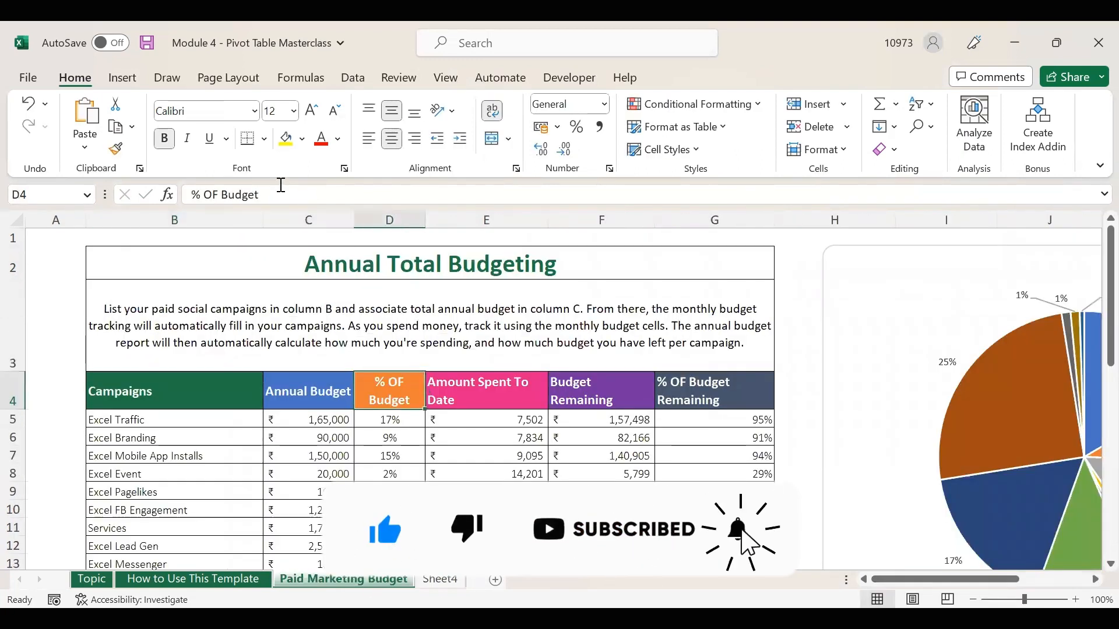
{"action": "left_click_drag", "start_coordinate": [274, 194], "coordinate": [189, 194]}
{"action": "left_click", "coordinate": [441, 579]}
{"action": "key", "text": "ctrl+v"}
{"action": "left_click", "coordinate": [381, 291]}
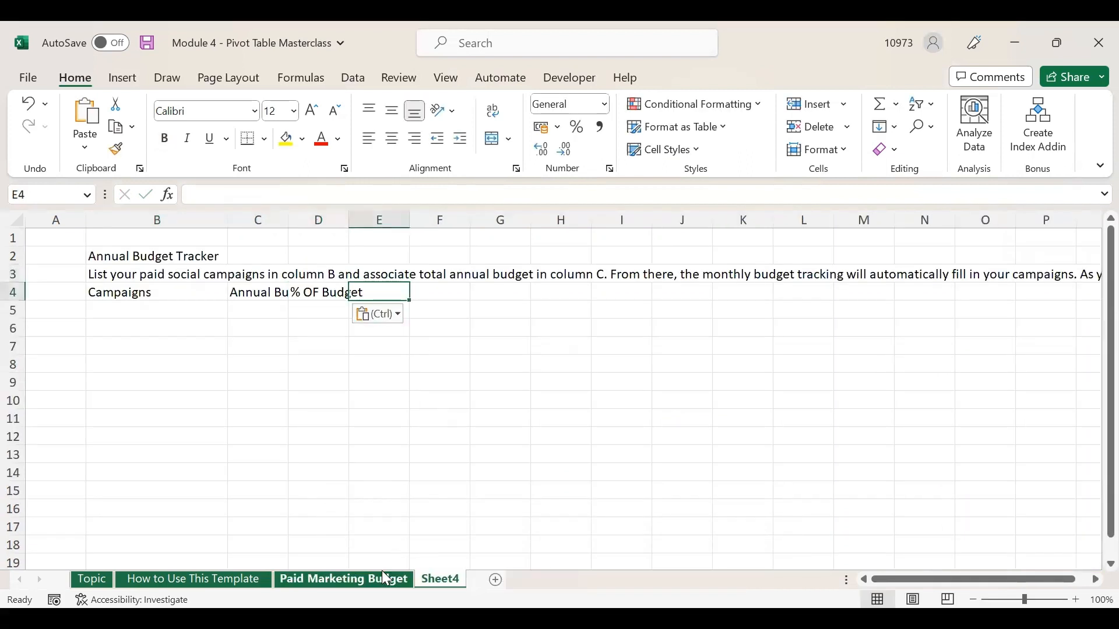
Copy the "Amount Spent To Date" header text from the Paid Marketing Budget sheet into cell E4 of Sheet4
{"action": "left_click", "coordinate": [386, 578]}
{"action": "left_click", "coordinate": [461, 385]}
{"action": "left_click_drag", "start_coordinate": [313, 194], "coordinate": [190, 194]}
{"action": "key", "text": "ctrl+c"}
{"action": "left_click", "coordinate": [441, 579]}
{"action": "key", "text": "ctrl+v"}
{"action": "left_click", "coordinate": [431, 290]}
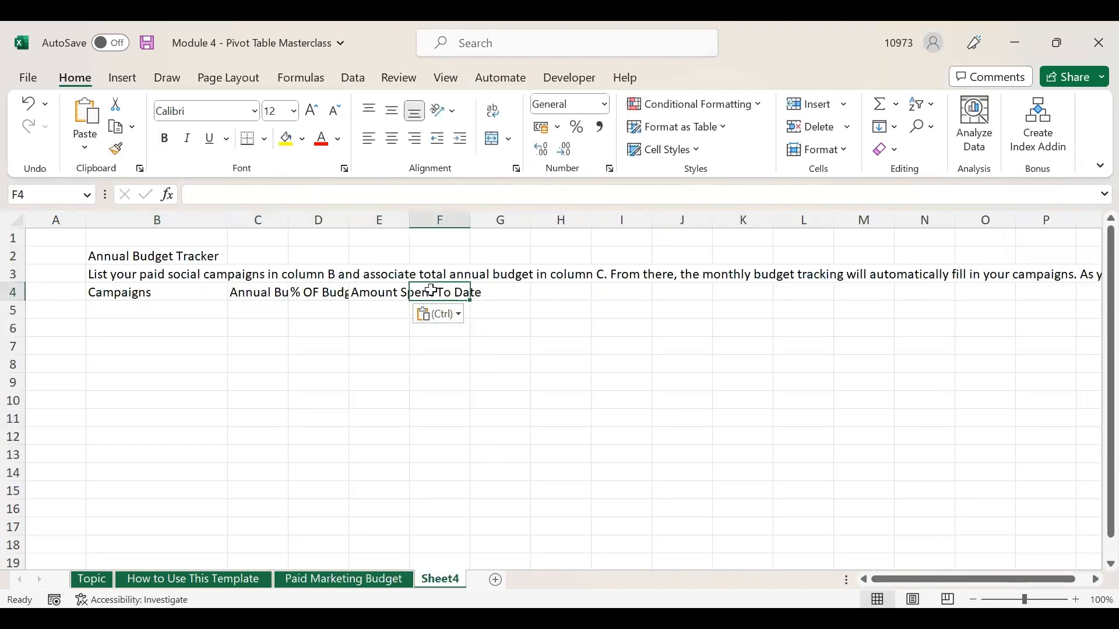
Copy the "Budget Remaining" header text from the Paid Marketing Budget sheet into cell F4 of Sheet4
{"action": "left_click", "coordinate": [369, 579]}
{"action": "left_click", "coordinate": [563, 405]}
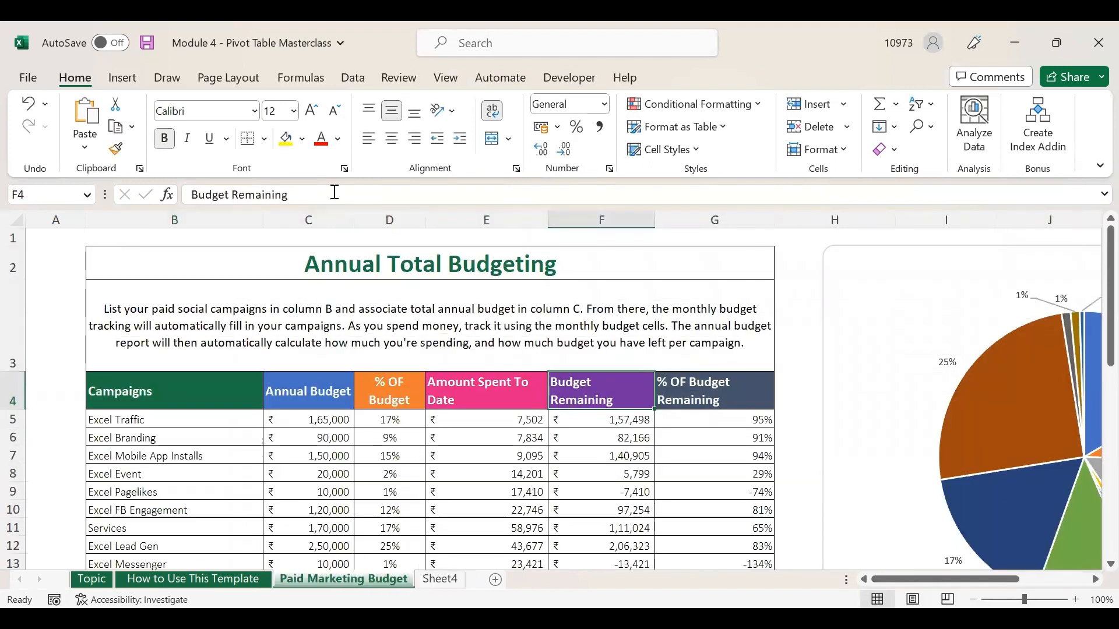
{"action": "left_click_drag", "start_coordinate": [335, 194], "coordinate": [190, 195]}
{"action": "key", "text": "ctrl+c"}
{"action": "left_click", "coordinate": [441, 579]}
{"action": "key", "text": "ctrl+v"}
{"action": "key", "text": "Right"}
Copy the "% OF Budget Remaining" header text from the Paid Marketing Budget sheet into cell G4 of Sheet4
{"action": "left_click", "coordinate": [343, 579]}
{"action": "left_click", "coordinate": [699, 396]}
{"action": "triple_click", "coordinate": [361, 198]}
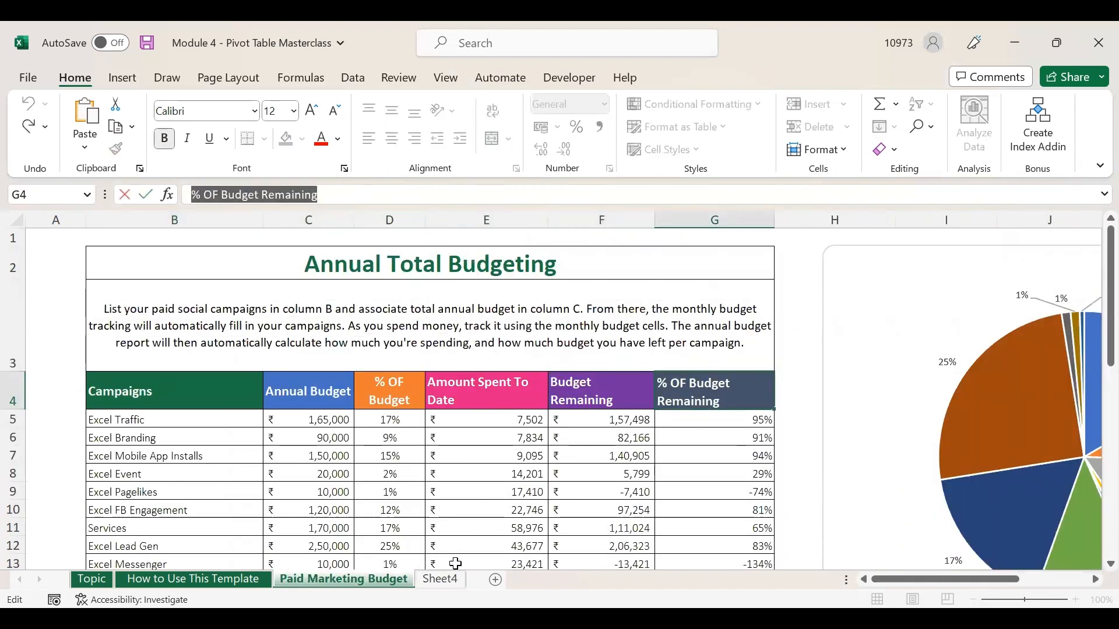
{"action": "key", "text": "ctrl+c"}
{"action": "left_click", "coordinate": [441, 580]}
{"action": "key", "text": "ctrl+v"}
Copy the campaign names and annual budgets in B5:C15 of the Paid Marketing Budget sheet to B5 of Sheet4
{"action": "left_click", "coordinate": [154, 360]}
{"action": "left_click", "coordinate": [159, 300]}
{"action": "left_click", "coordinate": [367, 577]}
{"action": "scroll", "coordinate": [252, 439], "scroll_direction": "down", "scroll_amount": 1}
{"action": "left_click_drag", "start_coordinate": [223, 376], "coordinate": [310, 536]}
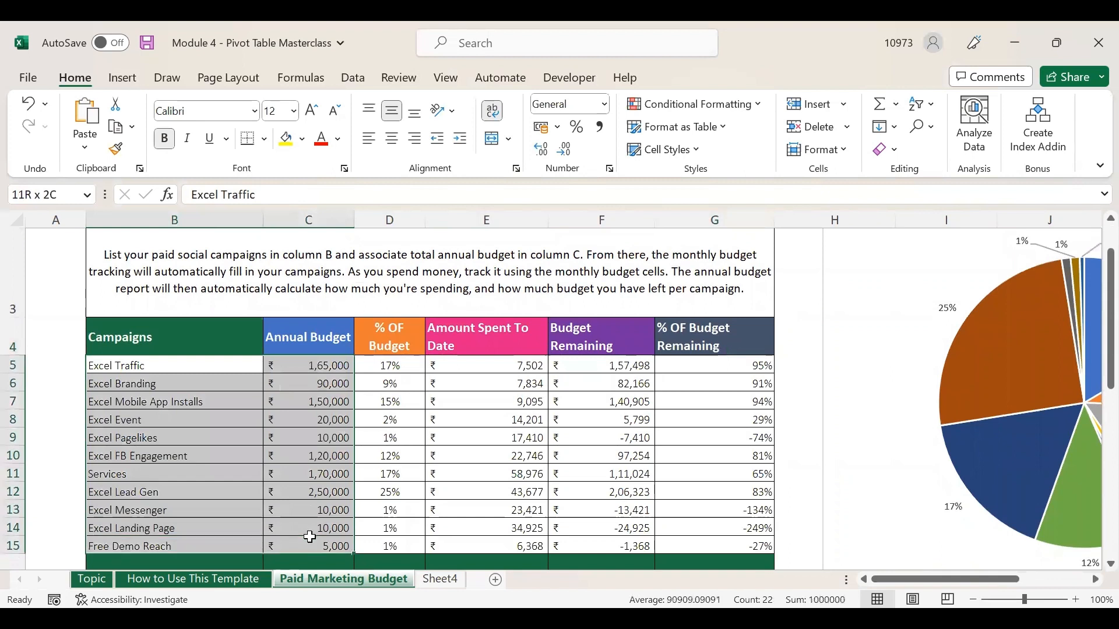
{"action": "key", "text": "ctrl+c"}
{"action": "left_click", "coordinate": [442, 579]}
{"action": "left_click", "coordinate": [172, 307]}
{"action": "key", "text": "ctrl+v"}
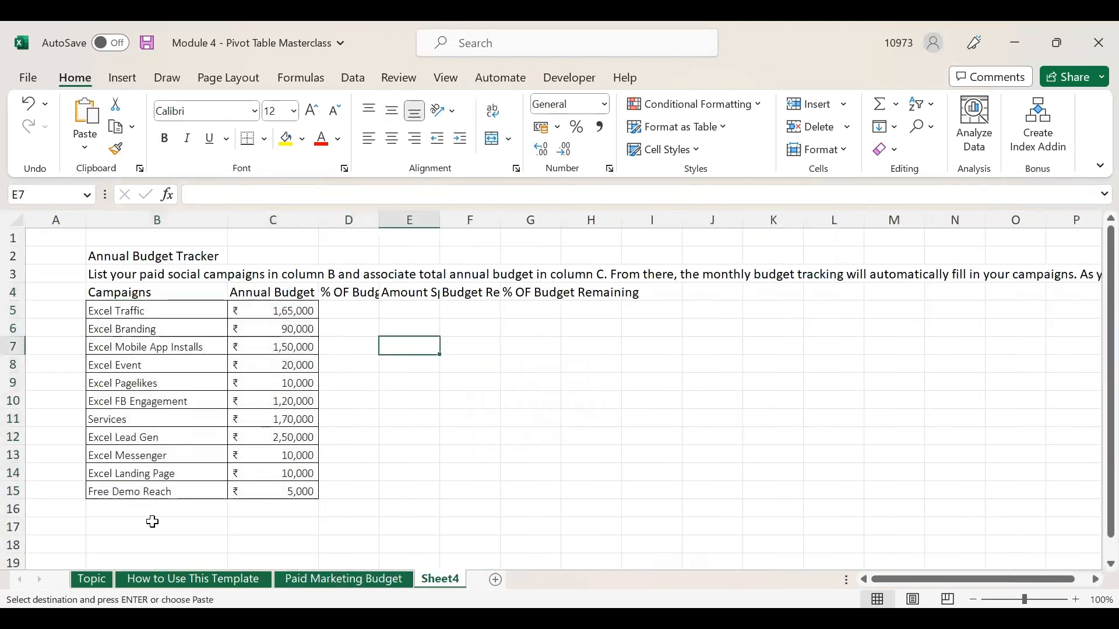
Enter the section title "Monthly Budget Tracker" in cell B17 of Sheet4
{"action": "left_click", "coordinate": [153, 523]}
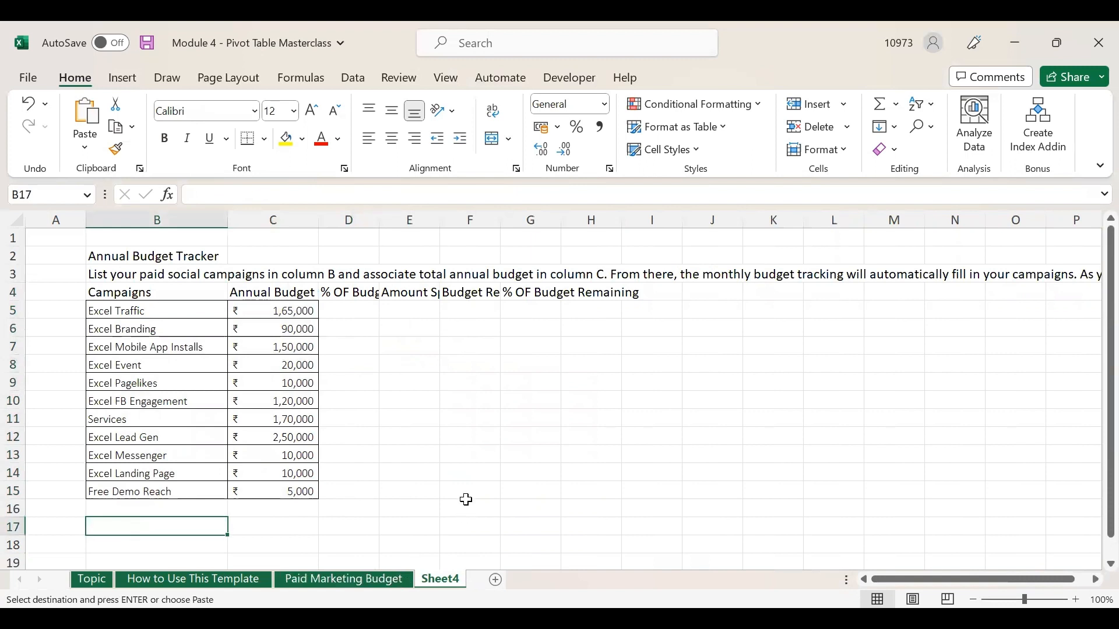
{"action": "type", "text": "Monthly Budget Tr"}
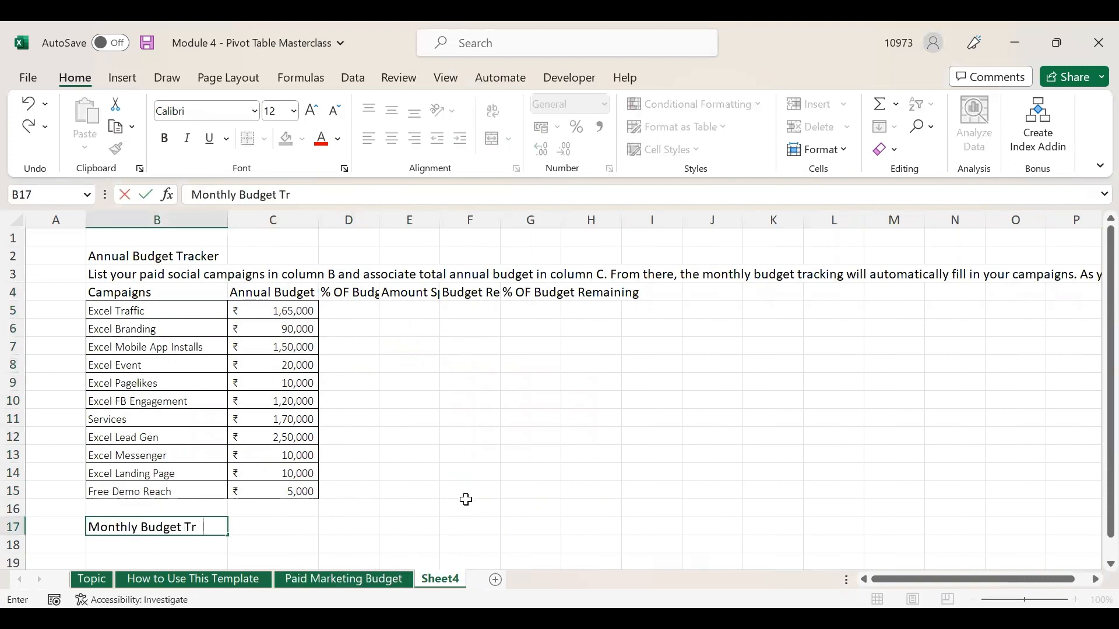
{"action": "type", "text": "acker"}
{"action": "key", "text": "Return"}
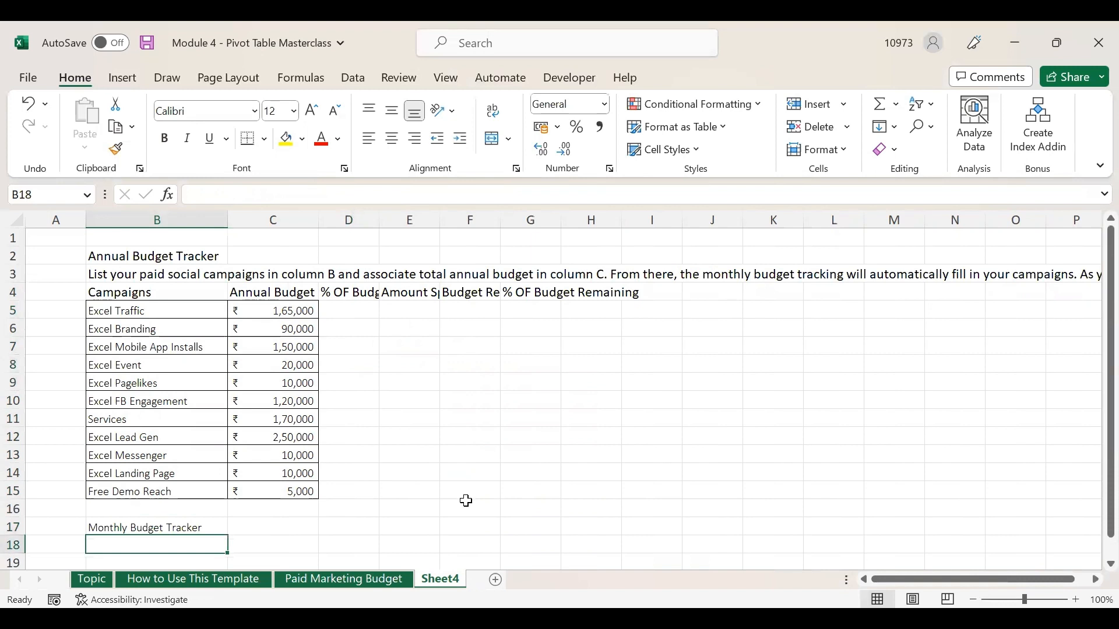
{"action": "scroll", "coordinate": [467, 501], "scroll_direction": "down", "scroll_amount": 1}
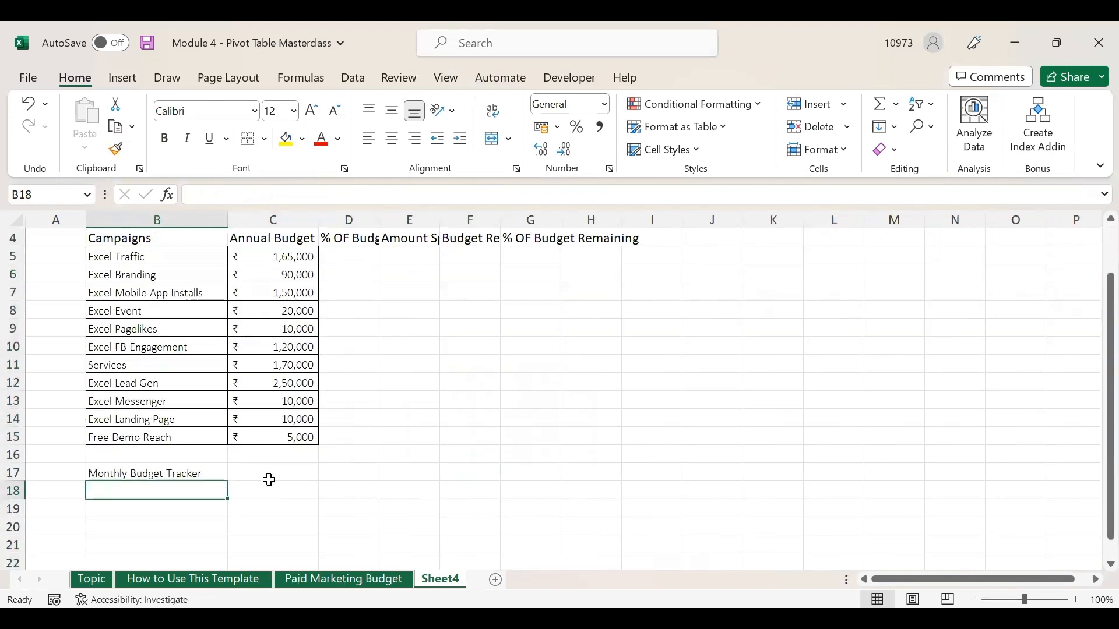
{"action": "scroll", "coordinate": [314, 402], "scroll_direction": "up", "scroll_amount": 1}
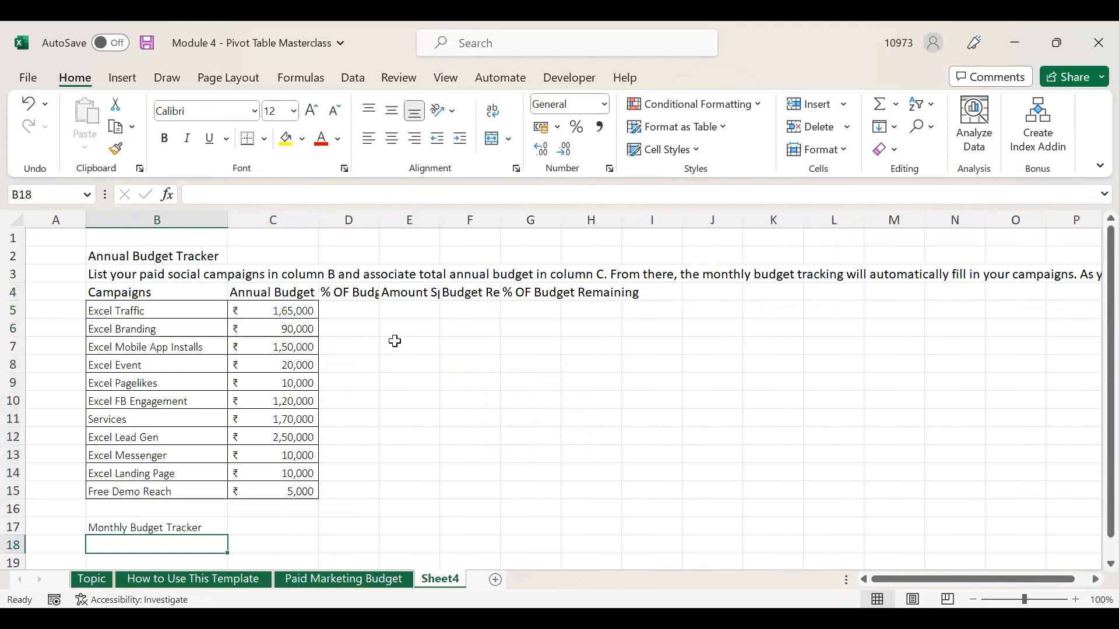
Examine the layout of the annual budget and monthly tracker tables on the Paid Marketing Budget sheet
{"action": "left_click", "coordinate": [356, 580]}
{"action": "scroll", "coordinate": [426, 445], "scroll_direction": "up", "scroll_amount": 1}
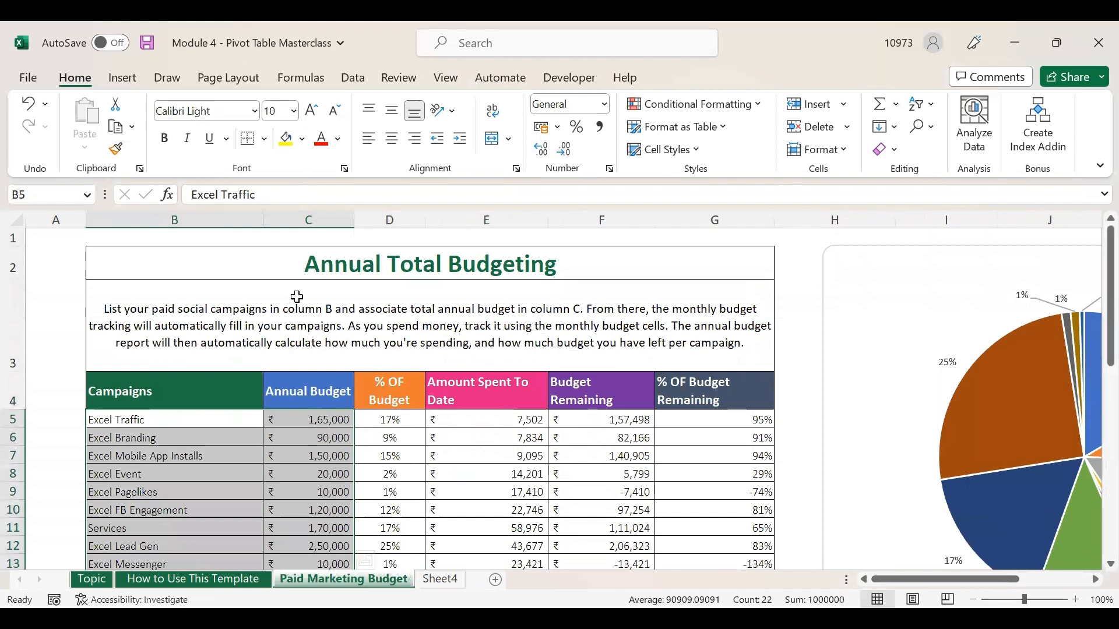
{"action": "left_click", "coordinate": [262, 262]}
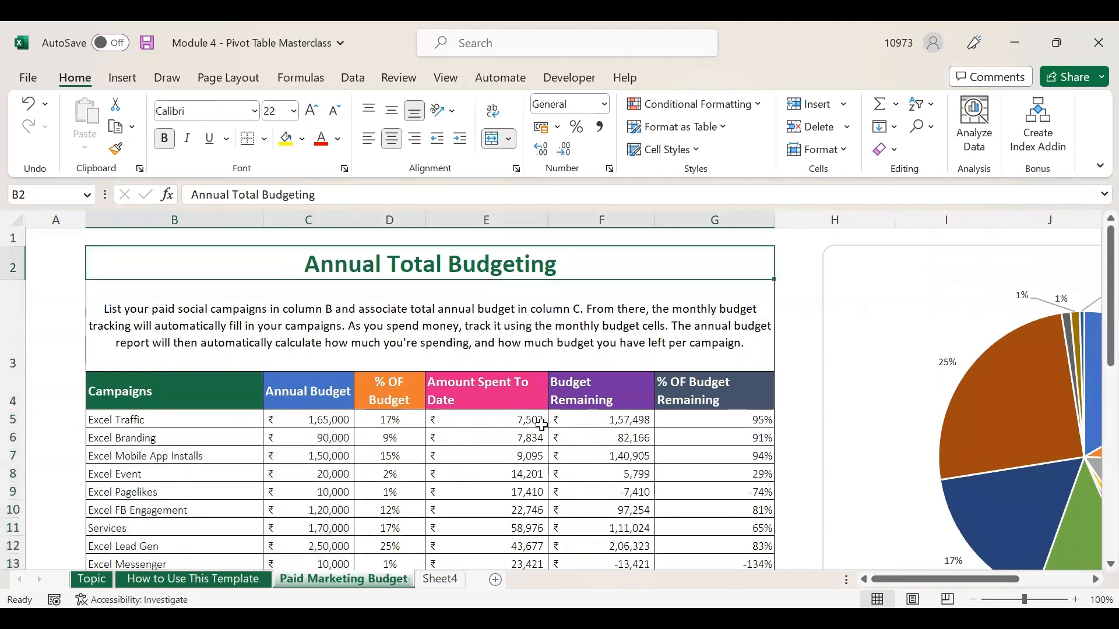
{"action": "scroll", "coordinate": [542, 425], "scroll_direction": "down", "scroll_amount": 1}
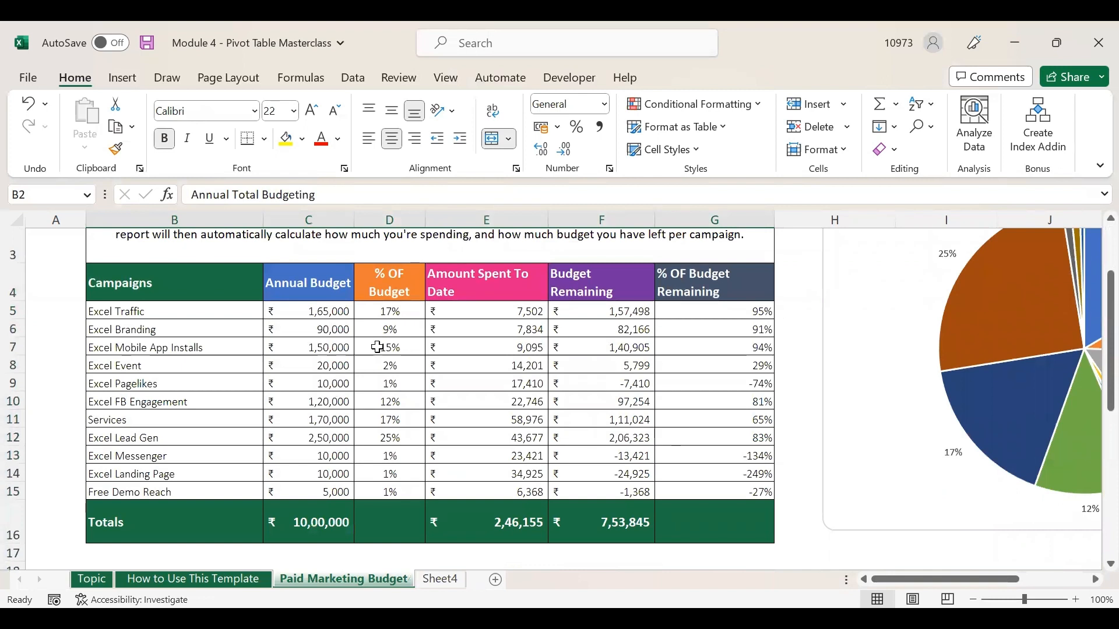
{"action": "scroll", "coordinate": [678, 404], "scroll_direction": "down", "scroll_amount": 3}
{"action": "scroll", "coordinate": [677, 404], "scroll_direction": "down", "scroll_amount": 4}
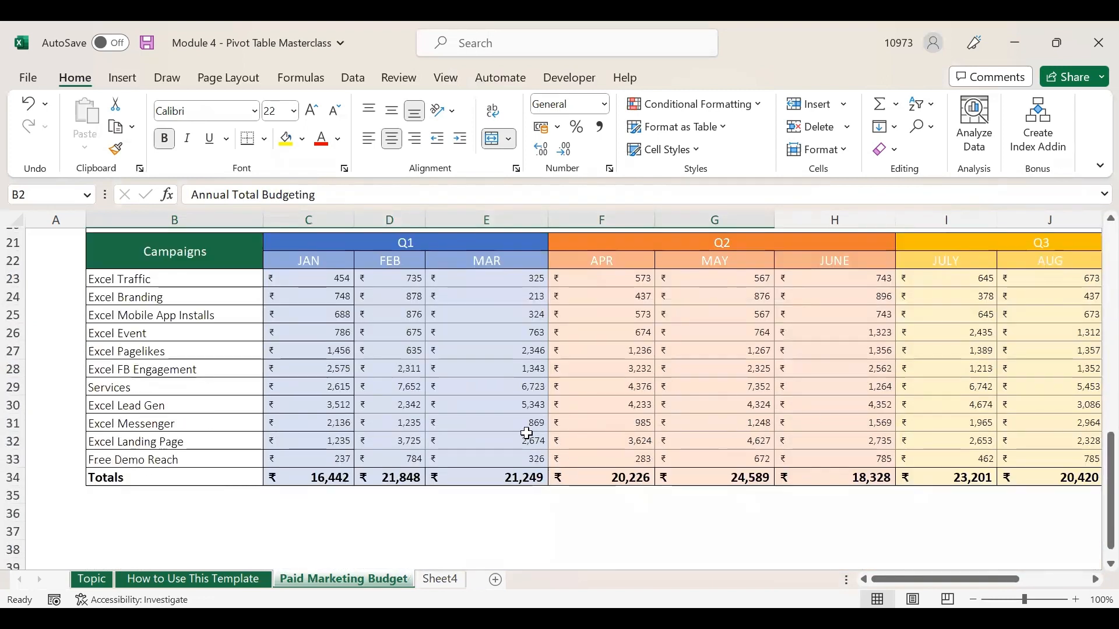
{"action": "scroll", "coordinate": [528, 428], "scroll_direction": "up", "scroll_amount": 6}
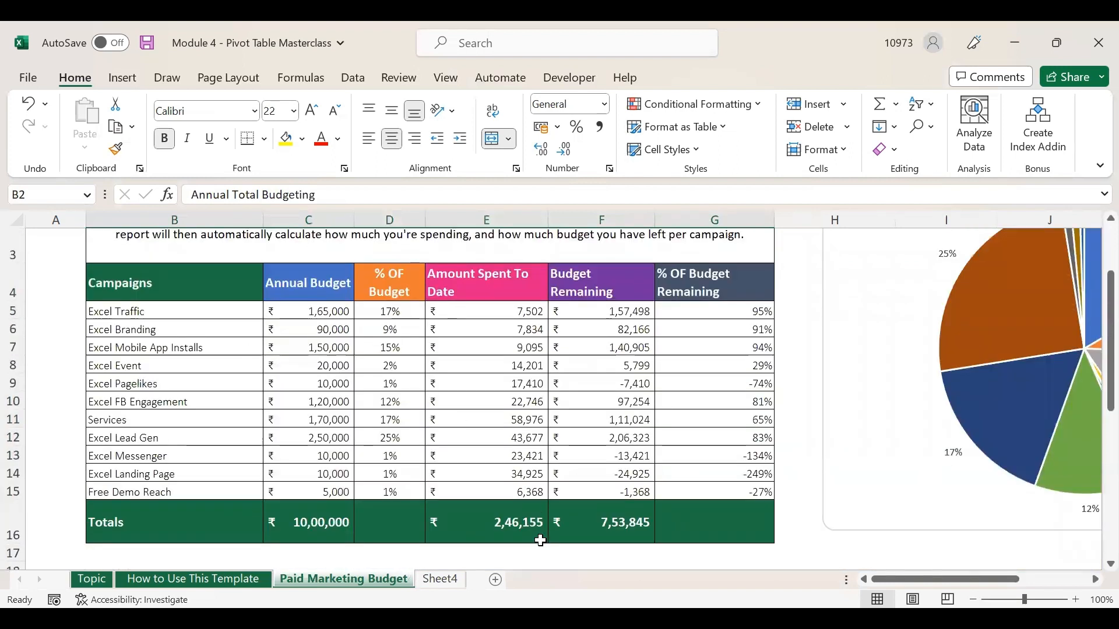
{"action": "left_click", "coordinate": [441, 579]}
{"action": "scroll", "coordinate": [282, 524], "scroll_direction": "down", "scroll_amount": 2}
Copy the monthly tracker's instruction text from B20 of the Paid Marketing Budget sheet into cell B18 of Sheet4
{"action": "left_click", "coordinate": [345, 579]}
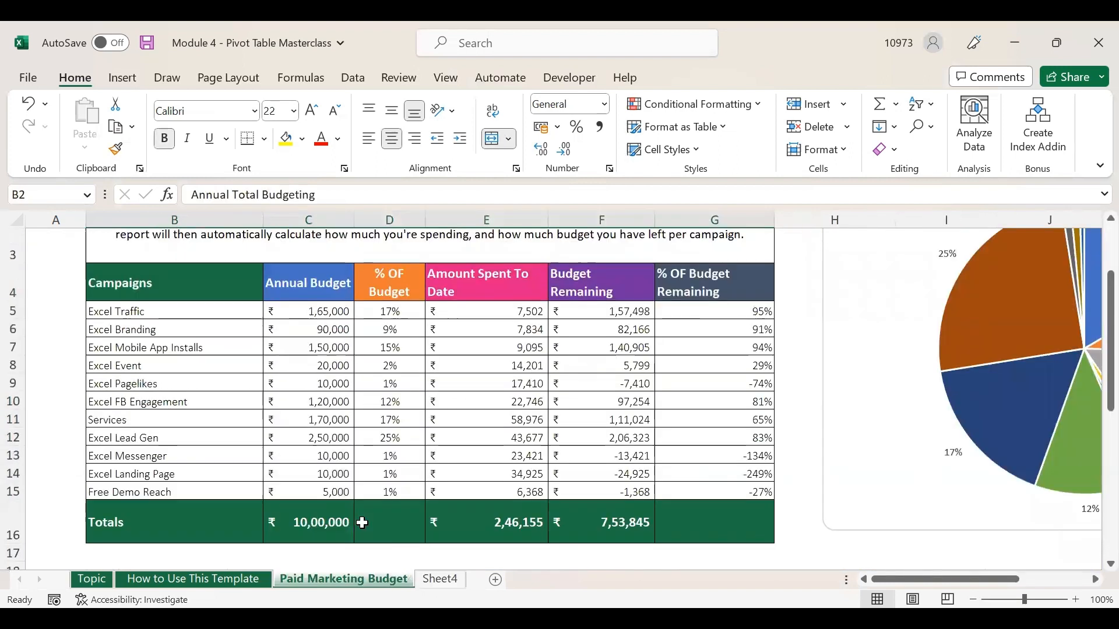
{"action": "scroll", "coordinate": [475, 499], "scroll_direction": "down", "scroll_amount": 3}
{"action": "left_click", "coordinate": [516, 486]}
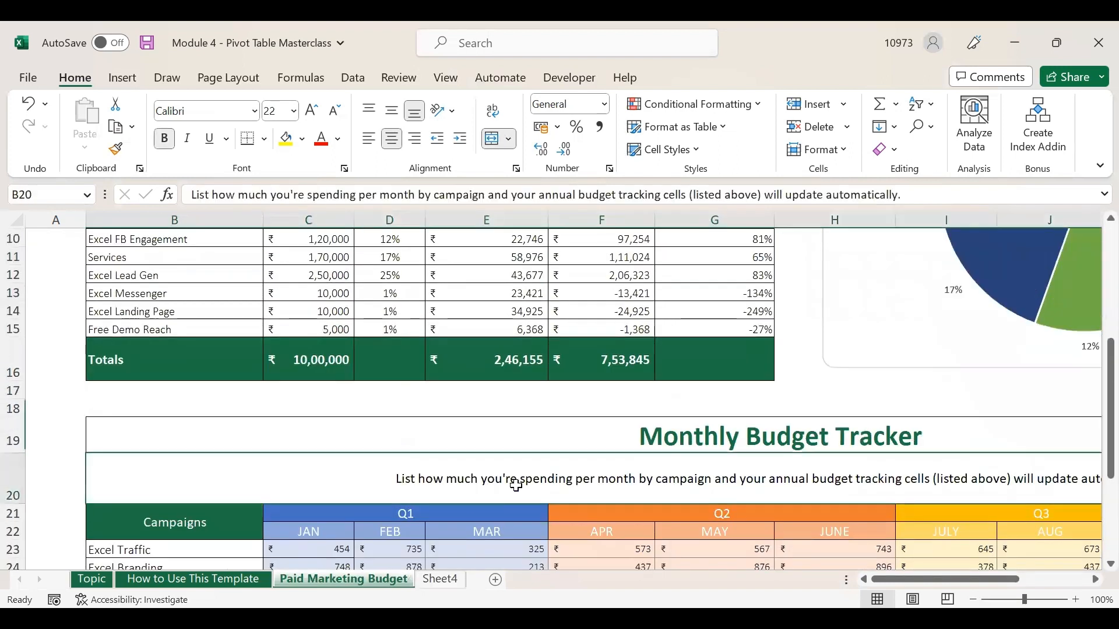
{"action": "triple_click", "coordinate": [283, 194]}
{"action": "key", "text": "ctrl+c"}
{"action": "left_click", "coordinate": [441, 581]}
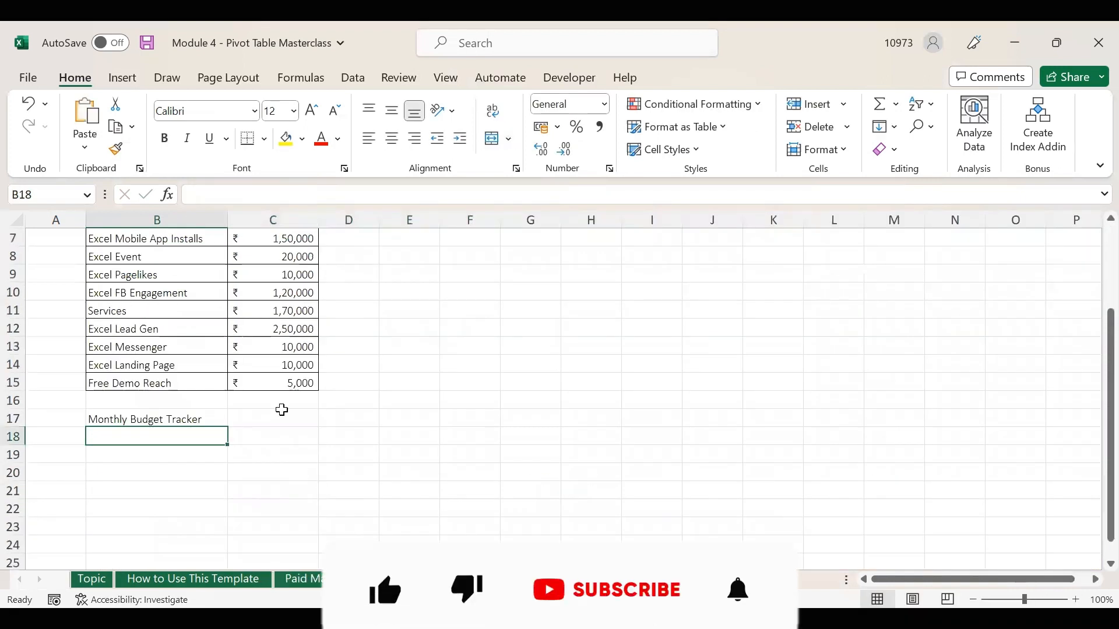
{"action": "left_click", "coordinate": [236, 194]}
{"action": "key", "text": "ctrl+v"}
{"action": "key", "text": "Return"}
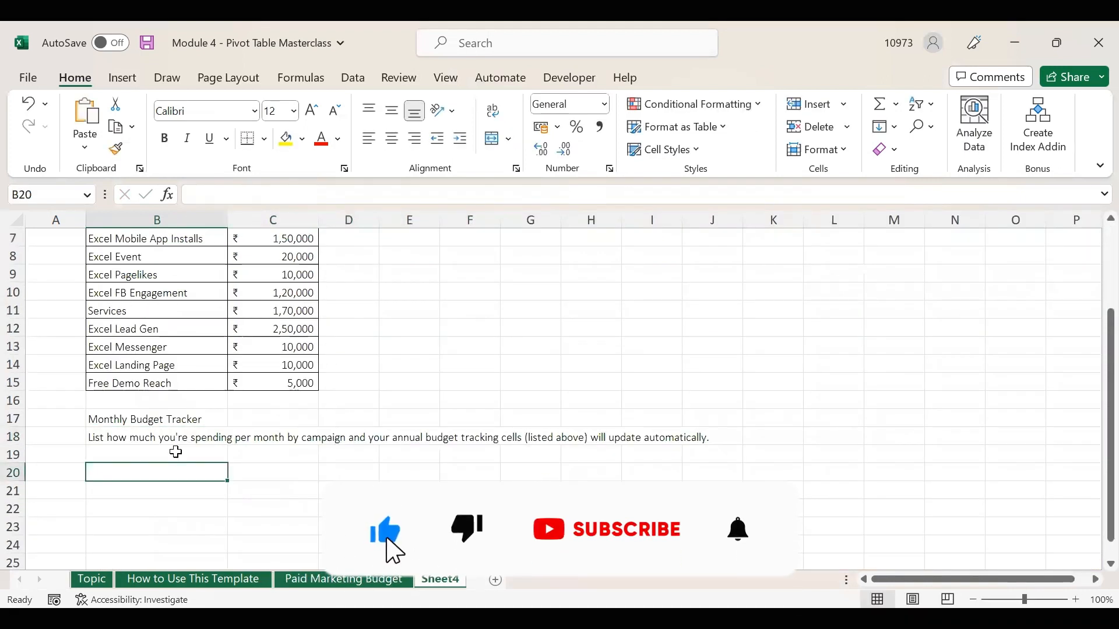
Check the monthly table's first header on the Paid Marketing Budget sheet and enter "Campaigns" in cell B19 of Sheet4
{"action": "left_click", "coordinate": [367, 579]}
{"action": "left_click", "coordinate": [245, 424]}
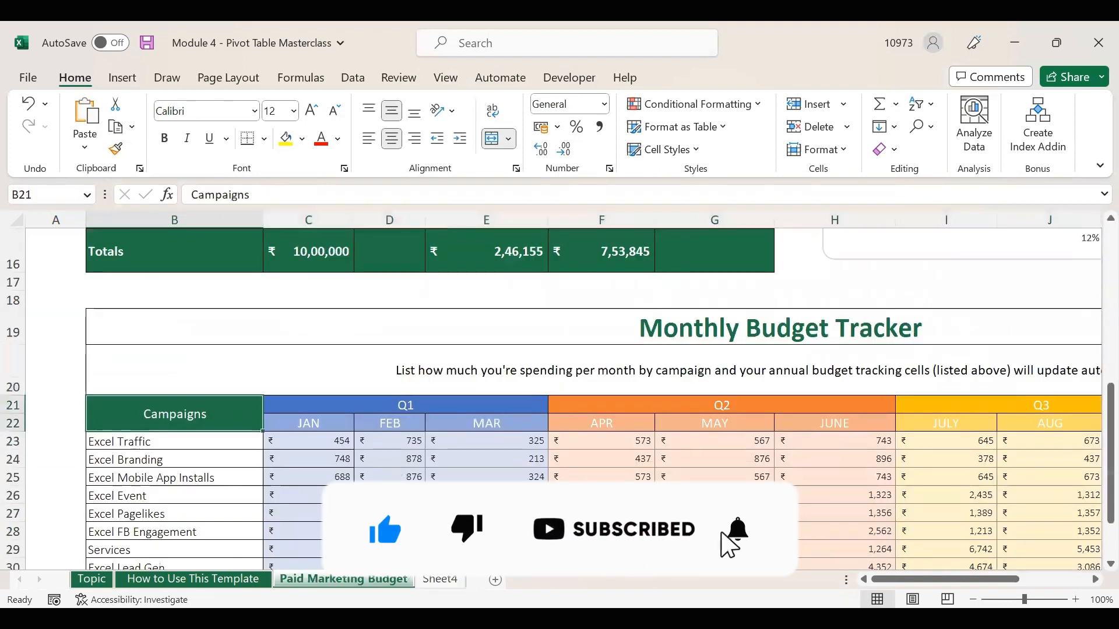
{"action": "left_click", "coordinate": [440, 579]}
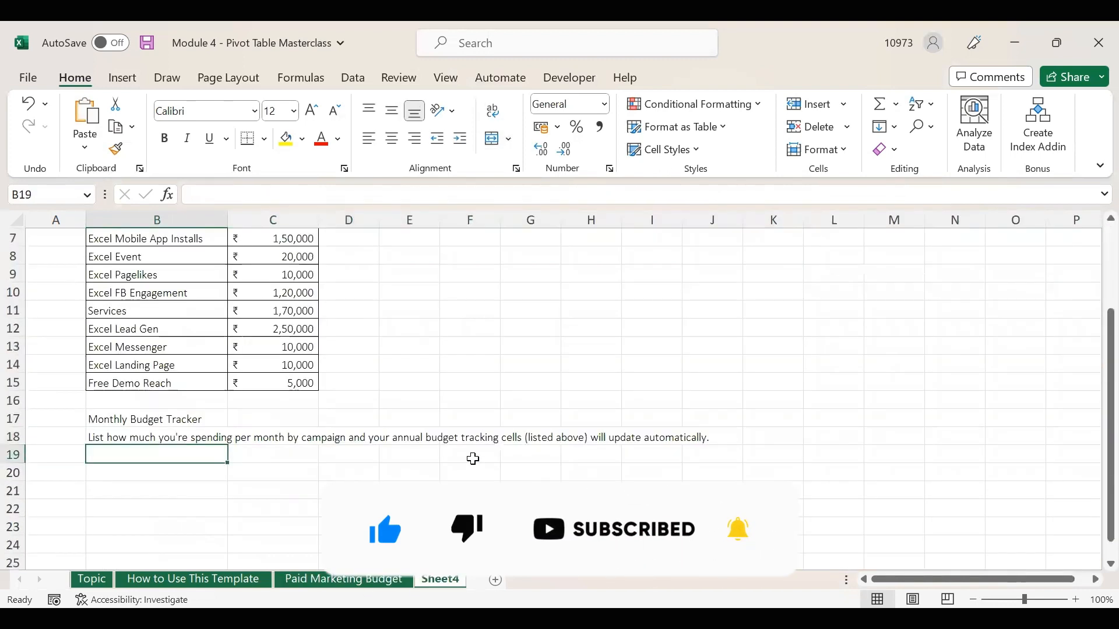
{"action": "type", "text": "Campaigns"}
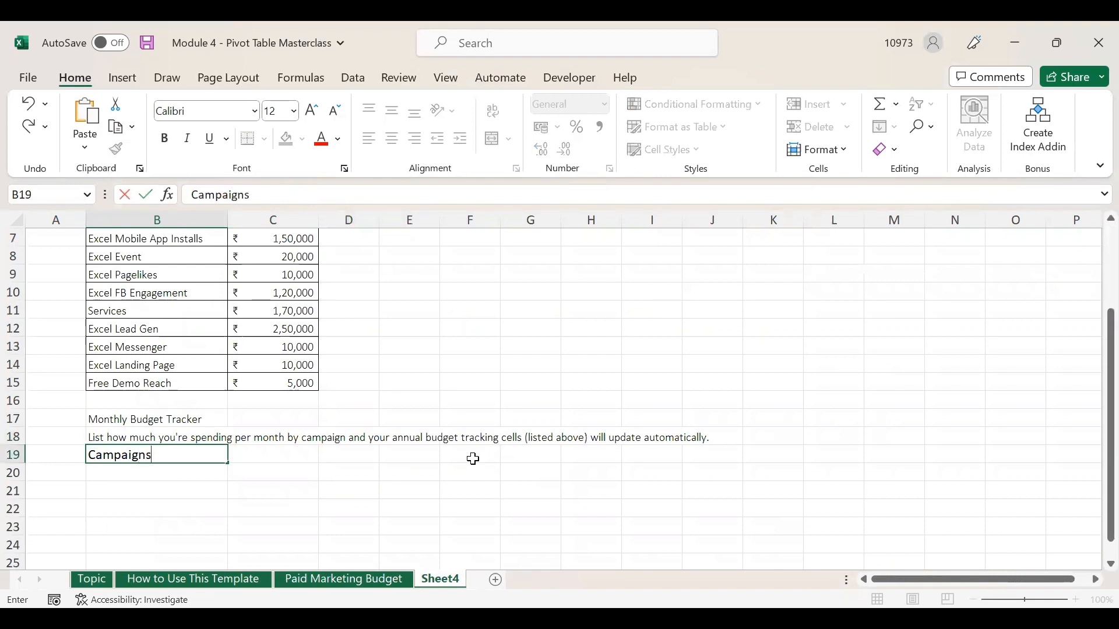
{"action": "key", "text": "Tab"}
Enter the quarter header "Q1" in C19 of Sheet4 with the months JAN, FEB and MAR in C20:E20
{"action": "left_click", "coordinate": [351, 579]}
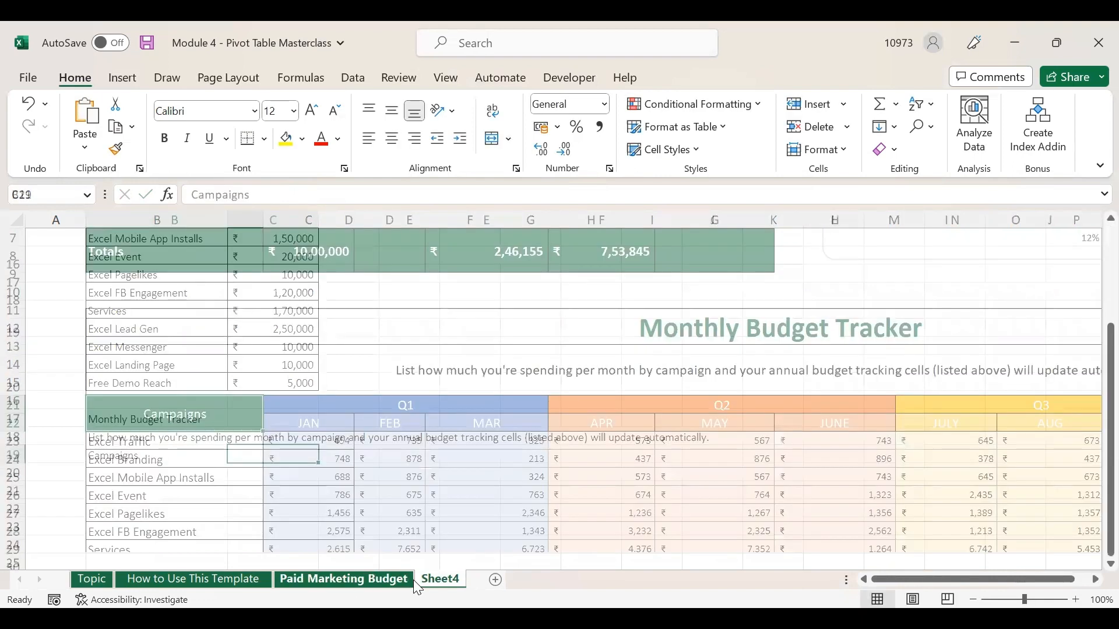
{"action": "left_click", "coordinate": [437, 580]}
{"action": "type", "text": "Q1"}
{"action": "key", "text": "Return"}
{"action": "type", "text": "JAN"}
{"action": "key", "text": "Tab"}
{"action": "type", "text": "FEB"}
{"action": "key", "text": "Tab"}
{"action": "type", "text": "MAR"}
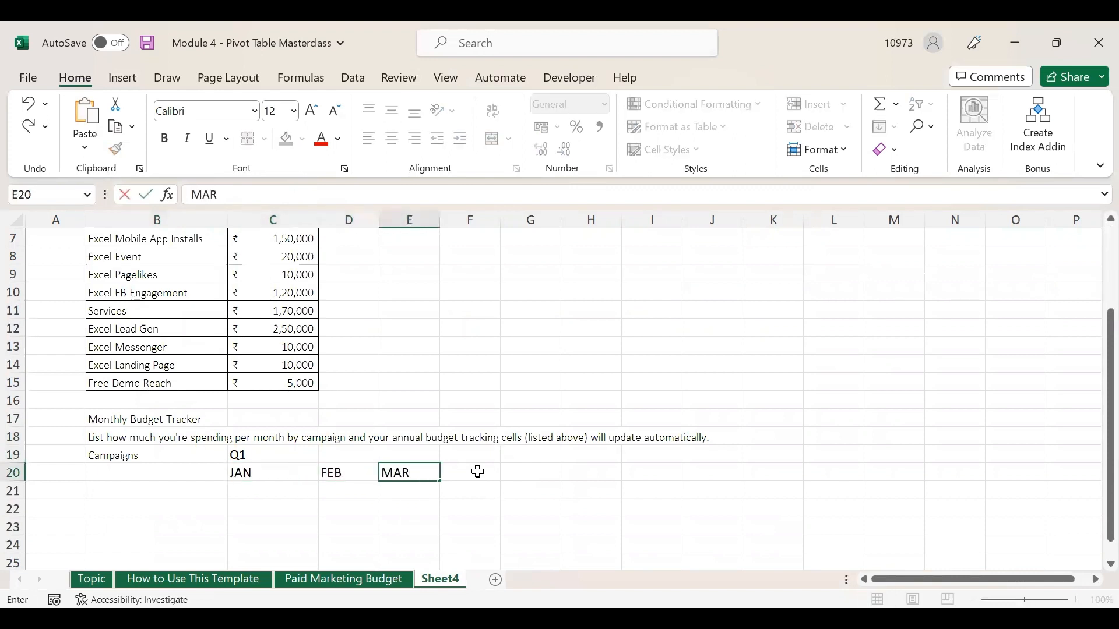
Enter the quarter header "Q2" in F19 with the months APR, MAY and JUNE in F20:H20
{"action": "left_click", "coordinate": [478, 472]}
{"action": "key", "text": "Up"}
{"action": "type", "text": "Q2"}
{"action": "key", "text": "Return"}
{"action": "type", "text": "APR"}
{"action": "key", "text": "Tab"}
{"action": "type", "text": "may"}
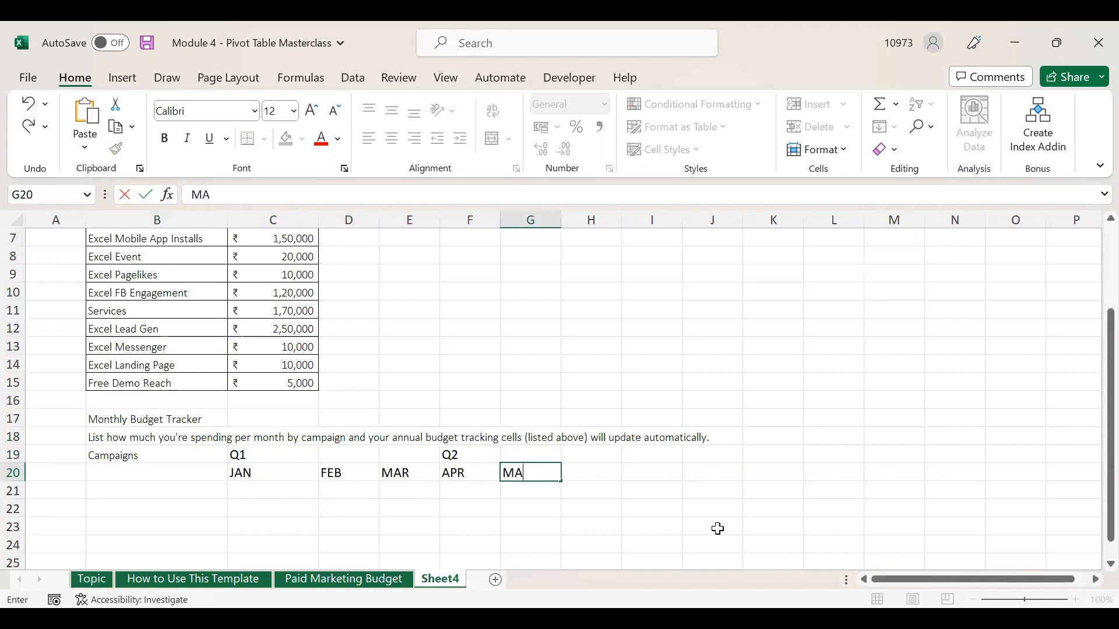
{"action": "type", "text": "Y"}
{"action": "key", "text": "Tab"}
{"action": "type", "text": "JUNE"}
{"action": "key", "text": "Tab"}
Enter the quarter header "Q3" in I19 with the months JULY, AUG and SEPT in I20:K20
{"action": "left_click", "coordinate": [671, 451]}
{"action": "type", "text": "Q3"}
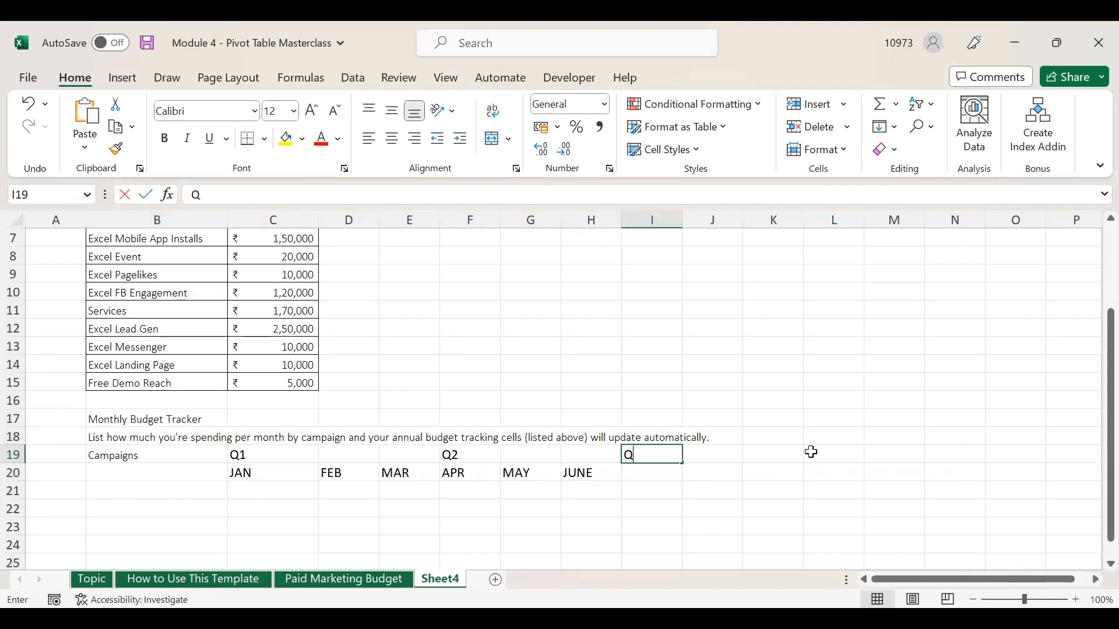
{"action": "key", "text": "Return"}
{"action": "type", "text": "JULY"}
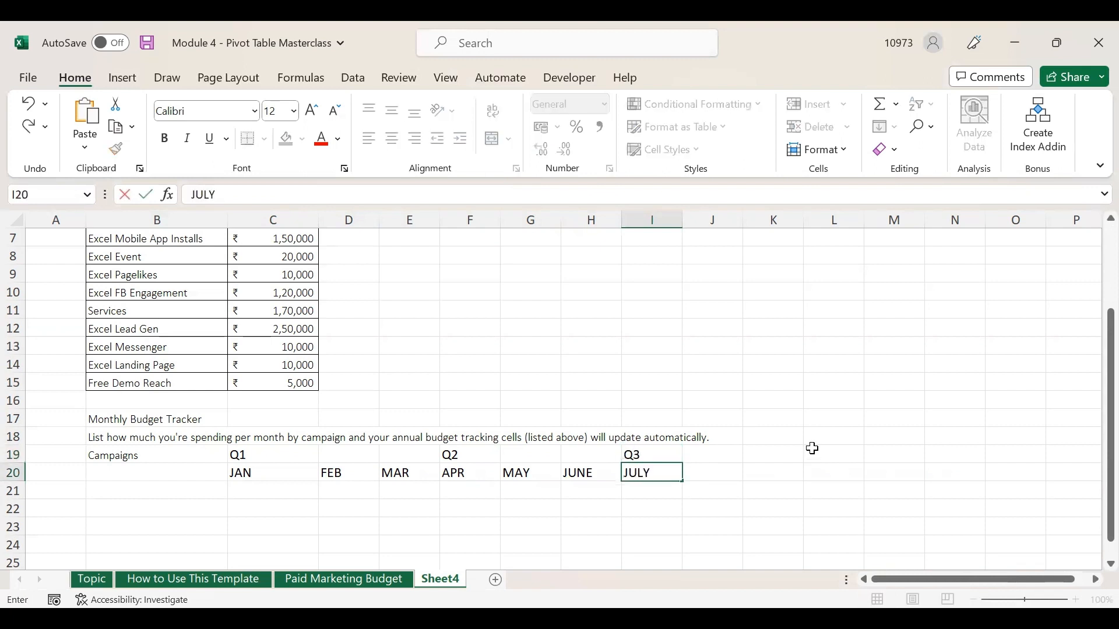
{"action": "key", "text": "Tab"}
{"action": "type", "text": "AUG"}
{"action": "key", "text": "Tab"}
{"action": "type", "text": "SEPT"}
{"action": "key", "text": "Tab"}
Enter the quarter header "Q4" in L19 with the months OCT, NOV and DEC in L20:N20
{"action": "left_click", "coordinate": [813, 448]}
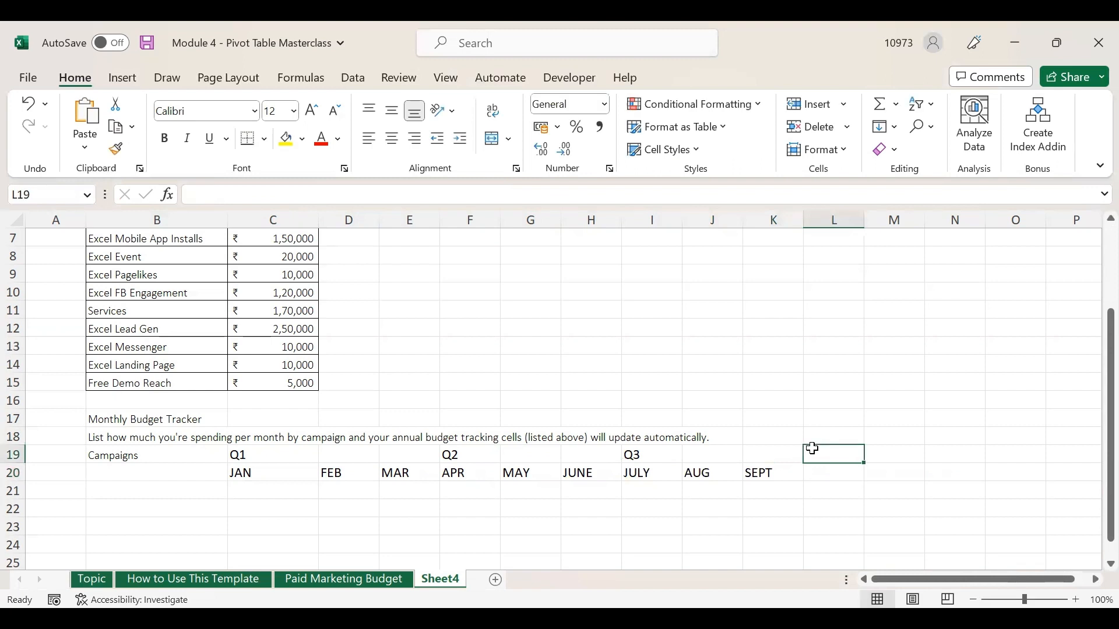
{"action": "type", "text": "Q4"}
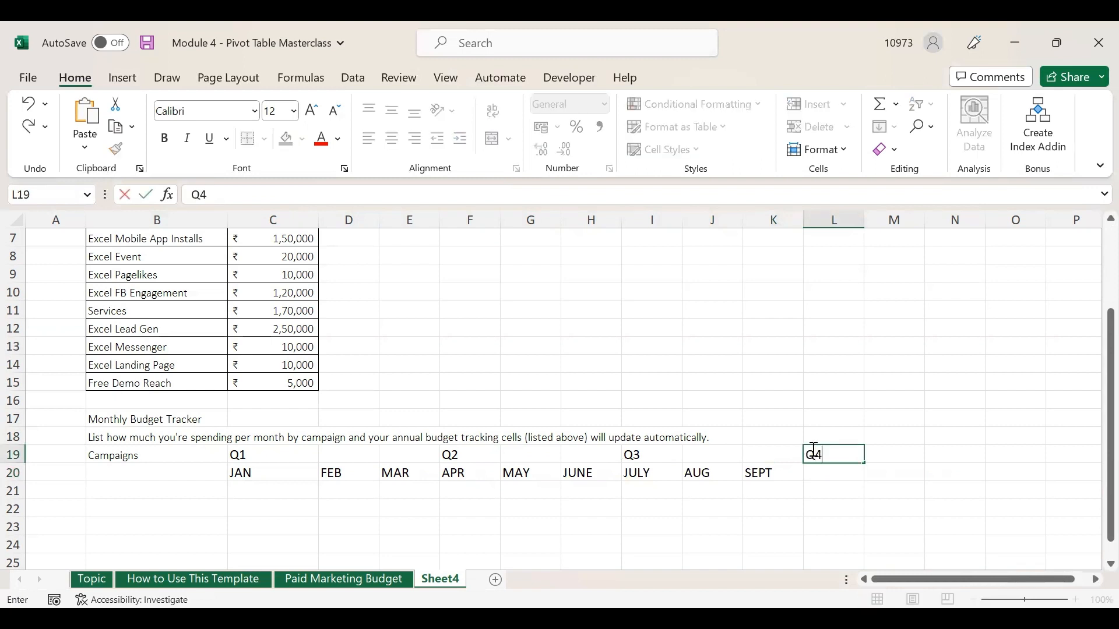
{"action": "key", "text": "Return"}
{"action": "type", "text": "OCT"}
{"action": "key", "text": "Tab"}
{"action": "type", "text": "NOV"}
{"action": "key", "text": "Tab"}
{"action": "type", "text": "DED"}
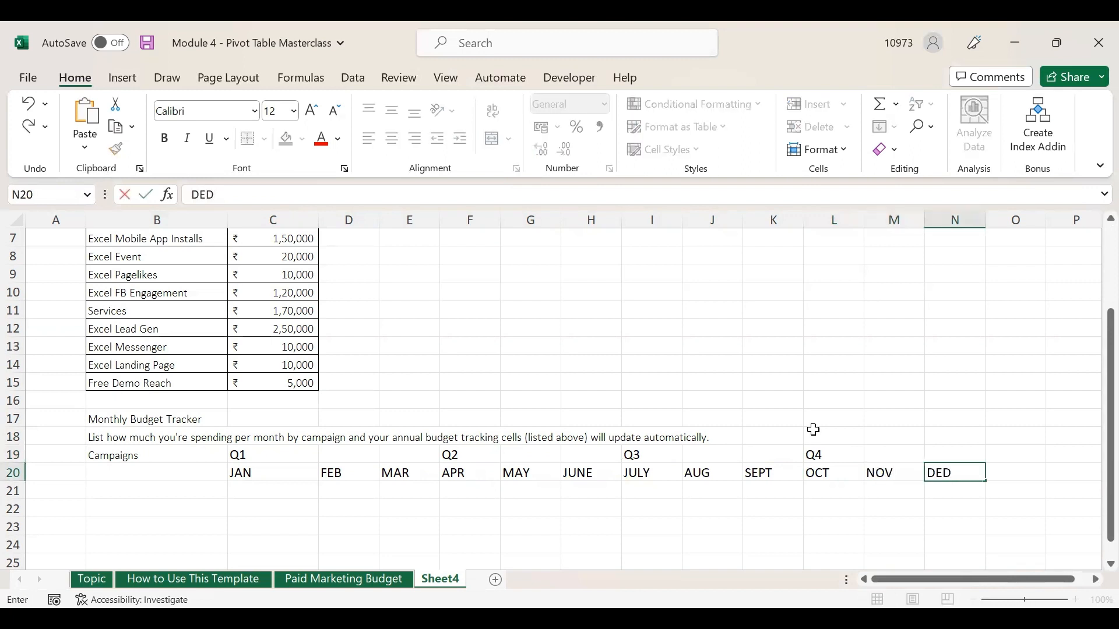
{"action": "key", "text": "Return"}
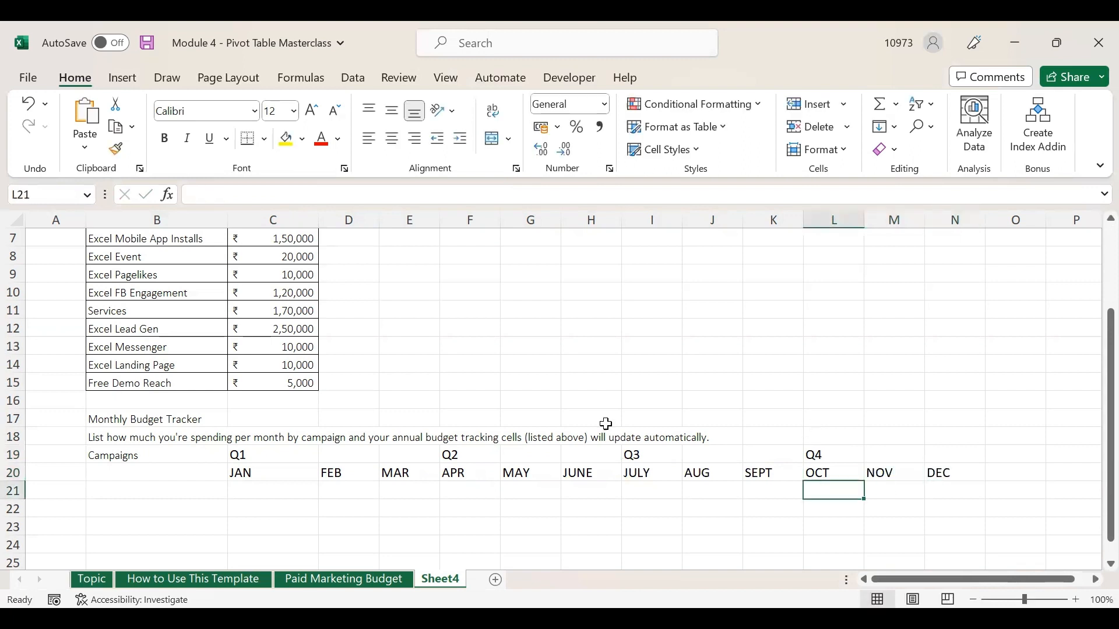
Copy the campaign names in B5:B15 to the monthly tracker starting at B21, and save the workbook
{"action": "left_click", "coordinate": [166, 487]}
{"action": "scroll", "coordinate": [166, 488], "scroll_direction": "up", "scroll_amount": 2}
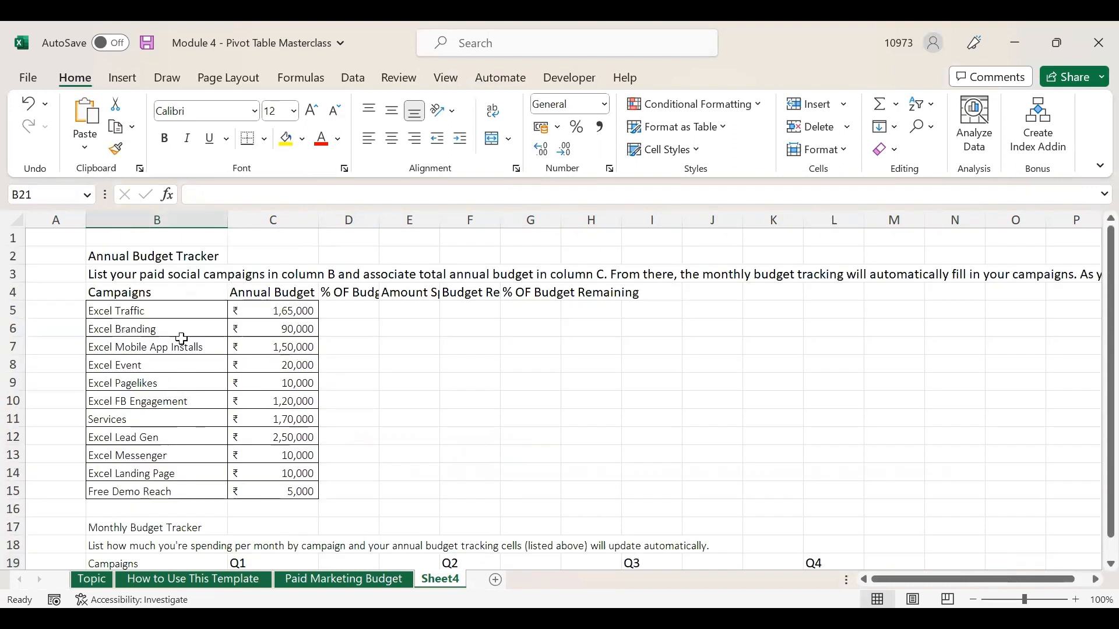
{"action": "left_click", "coordinate": [174, 311]}
{"action": "left_click_drag", "start_coordinate": [173, 368], "coordinate": [170, 487]}
{"action": "key", "text": "ctrl+c"}
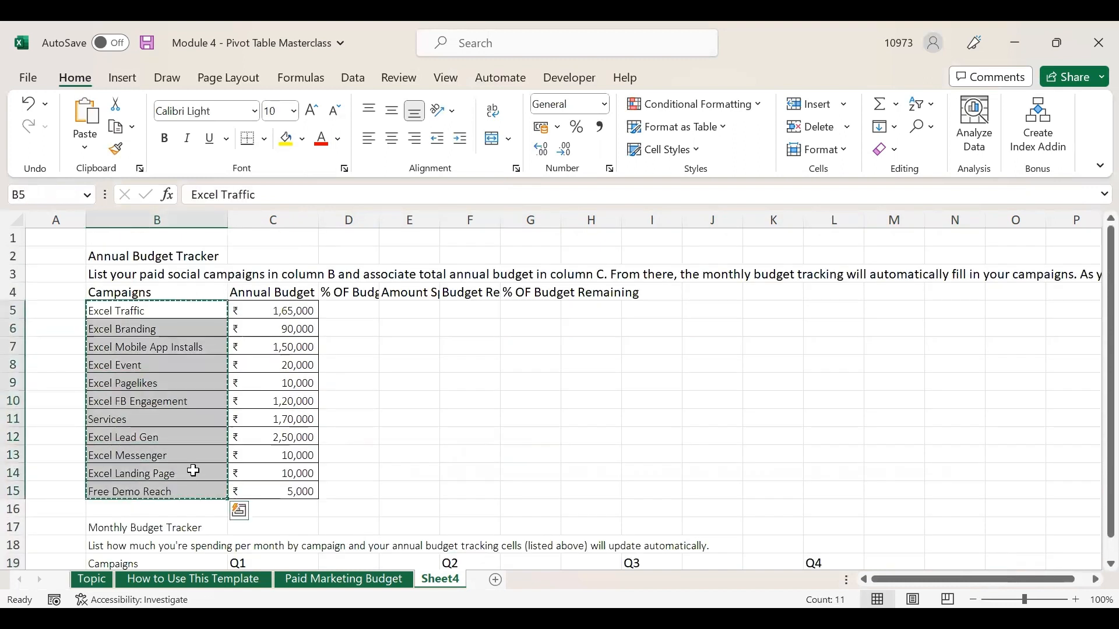
{"action": "left_click", "coordinate": [13, 508]}
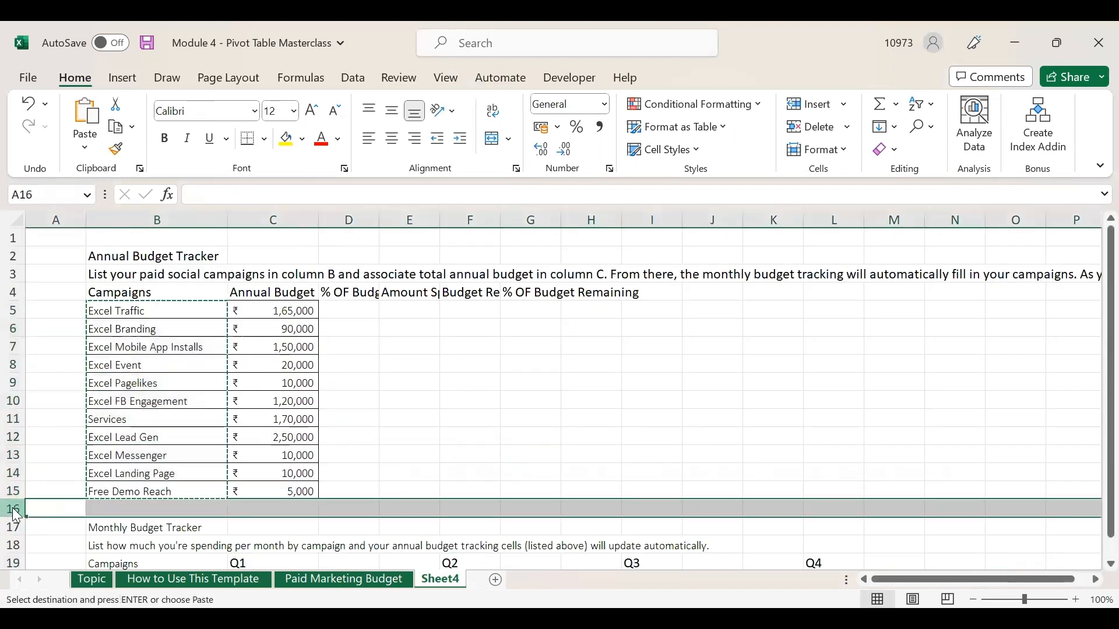
{"action": "right_click", "coordinate": [17, 515]}
{"action": "scroll", "coordinate": [254, 497], "scroll_direction": "down", "scroll_amount": 3}
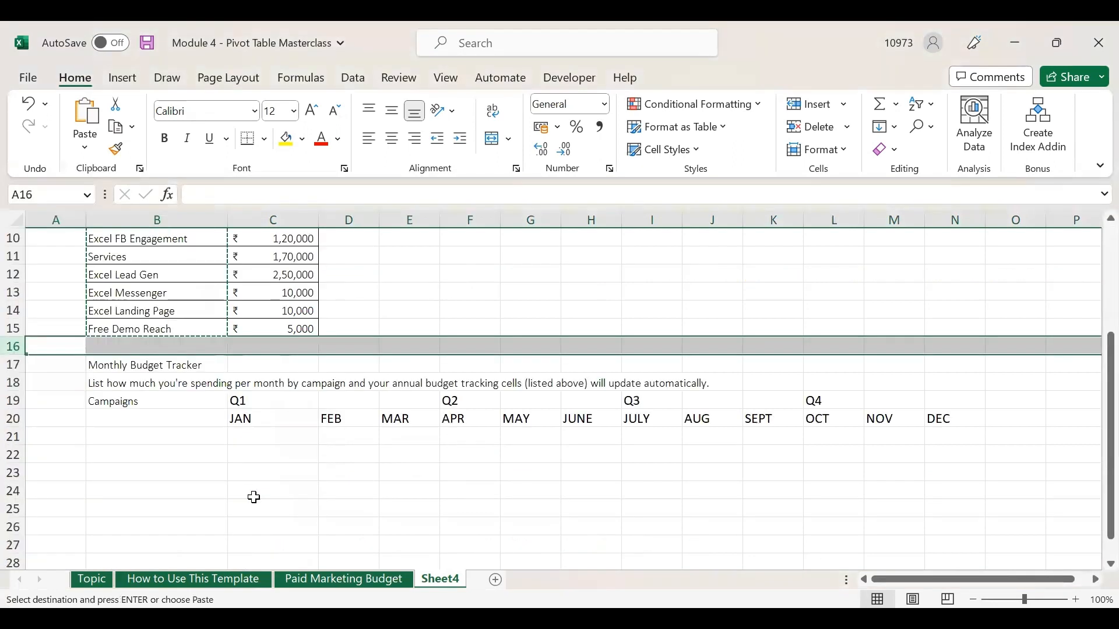
{"action": "left_click", "coordinate": [181, 434]}
{"action": "key", "text": "ctrl+v"}
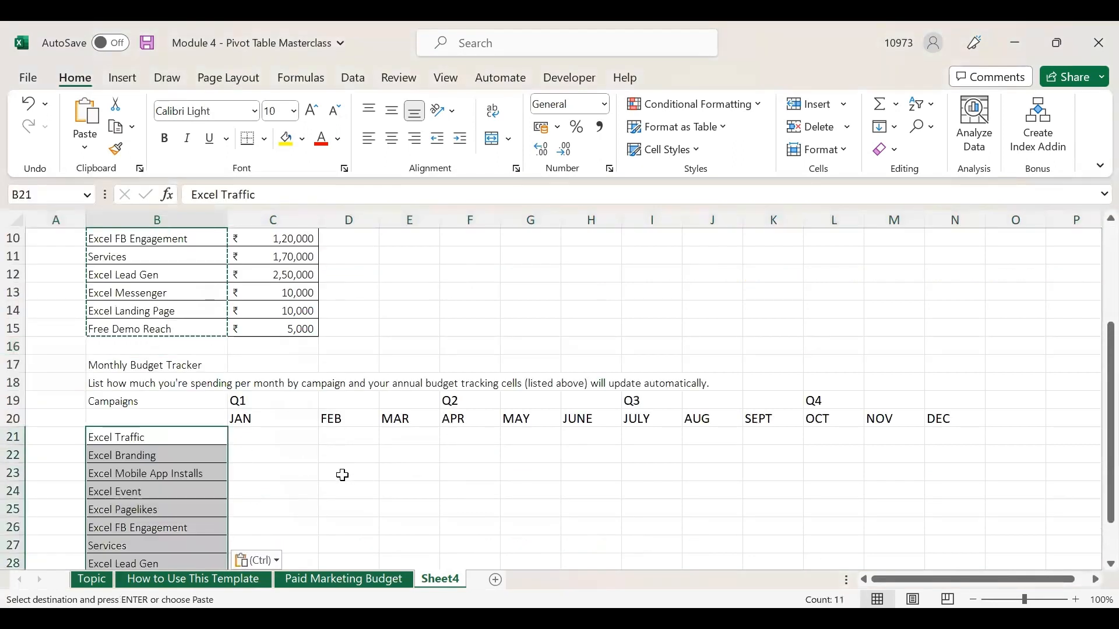
{"action": "left_click", "coordinate": [343, 475]}
{"action": "key", "text": "ctrl+s"}
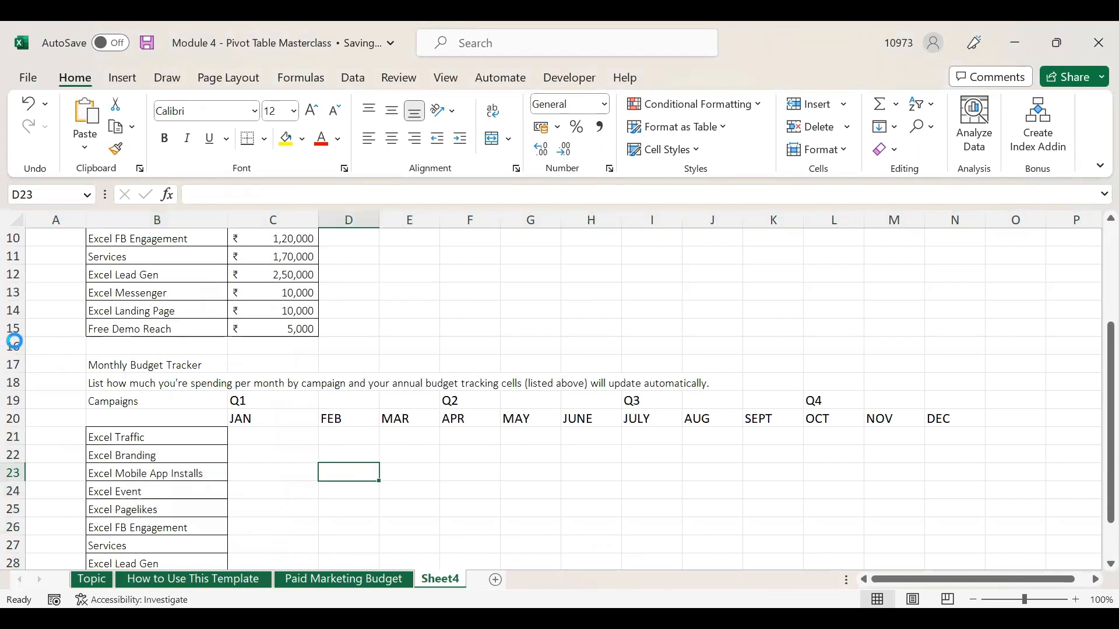
Insert a row above the empty row 16 and enter "Totals" in cell B16 below the annual campaigns
{"action": "left_click", "coordinate": [14, 345]}
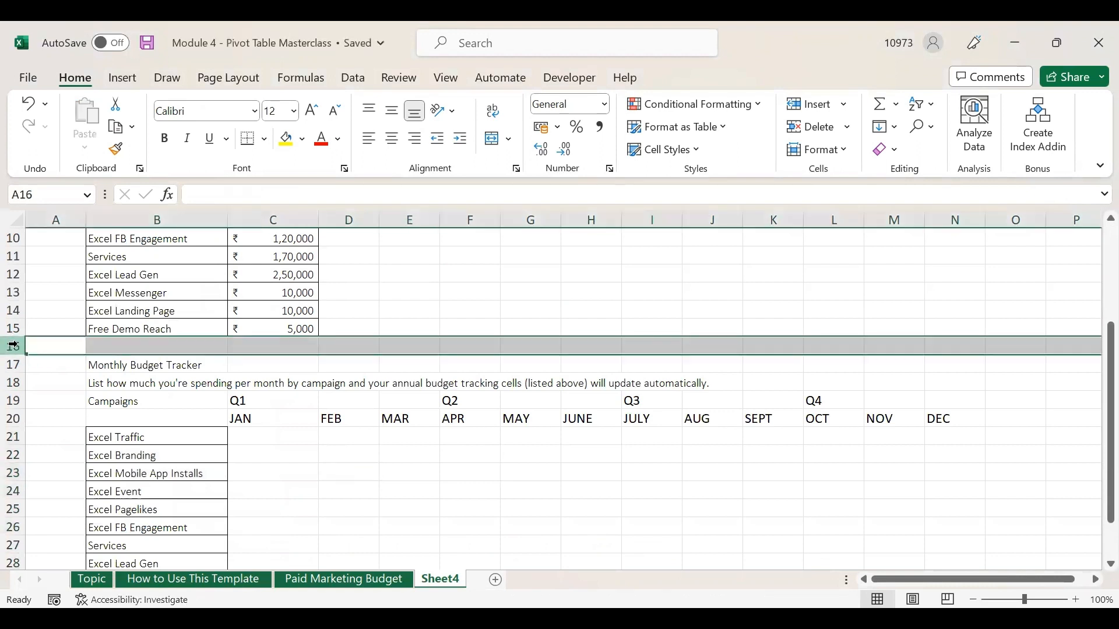
{"action": "right_click", "coordinate": [14, 345]}
{"action": "left_click", "coordinate": [95, 440]}
{"action": "left_click", "coordinate": [140, 347]}
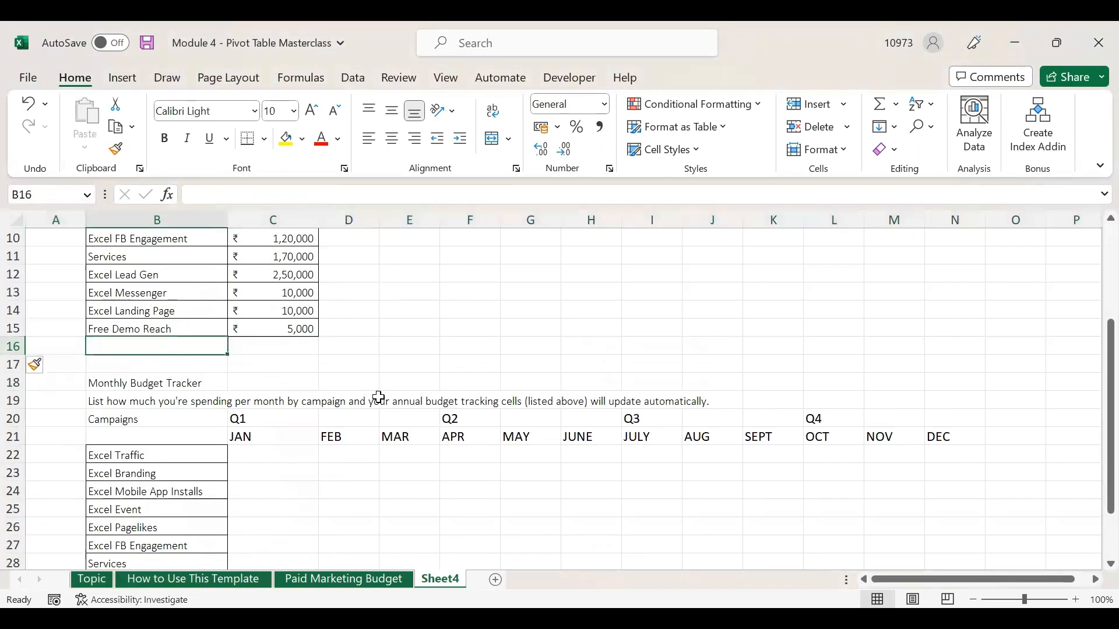
{"action": "type", "text": "Totals"}
{"action": "key", "text": "Return"}
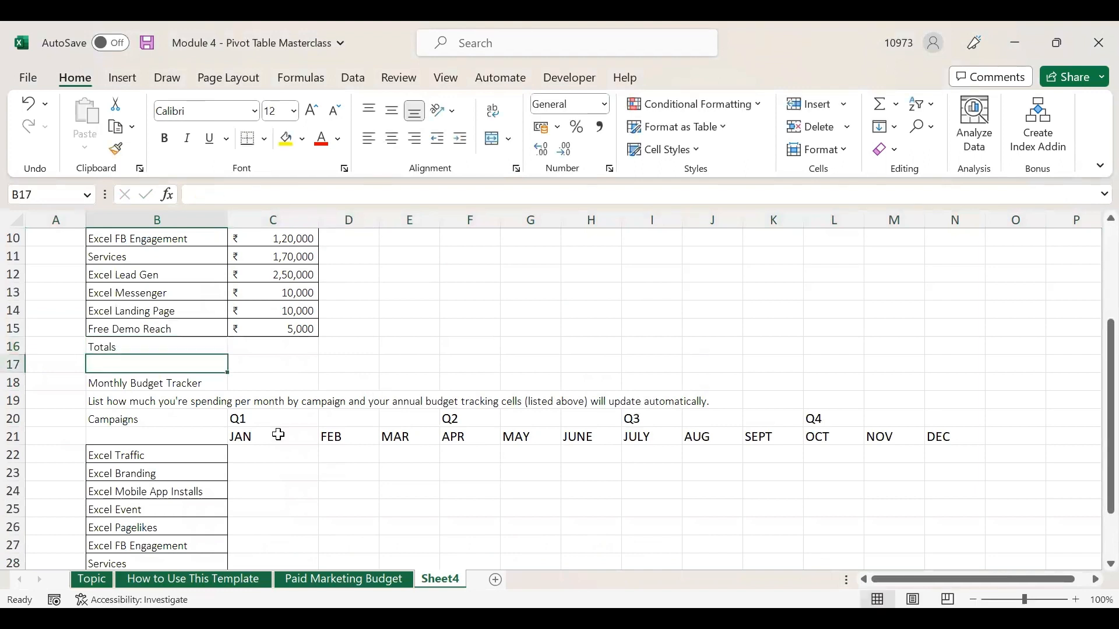
Enter "Totals" in cell B33 below the last campaign of the monthly tracker
{"action": "scroll", "coordinate": [166, 448], "scroll_direction": "down", "scroll_amount": 3}
{"action": "left_click", "coordinate": [135, 494]}
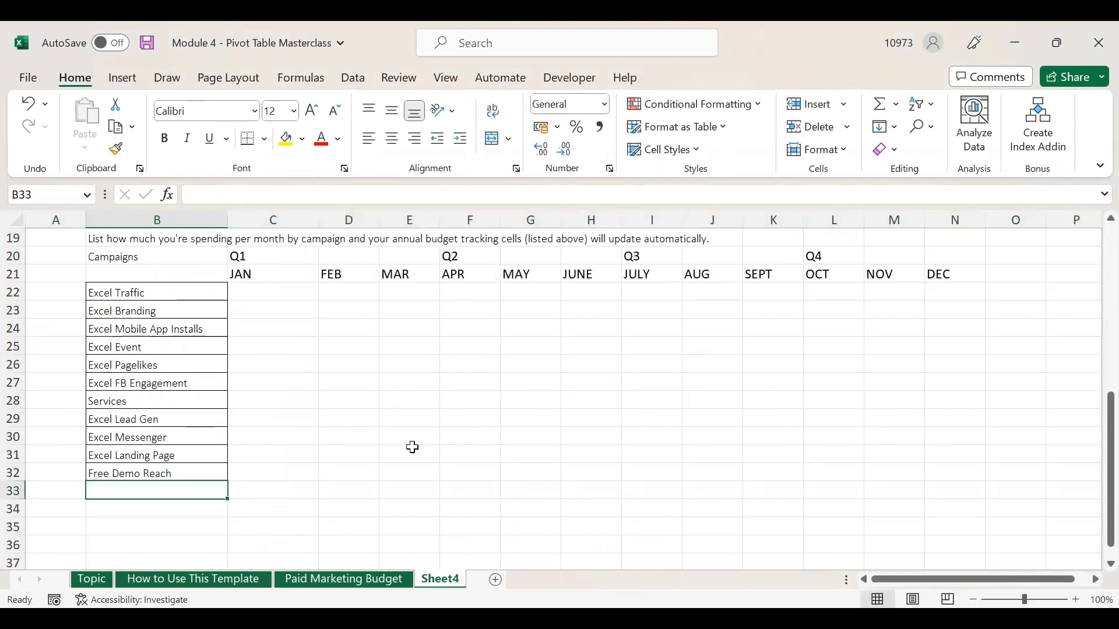
{"action": "type", "text": "Totals"}
{"action": "key", "text": "Tab"}
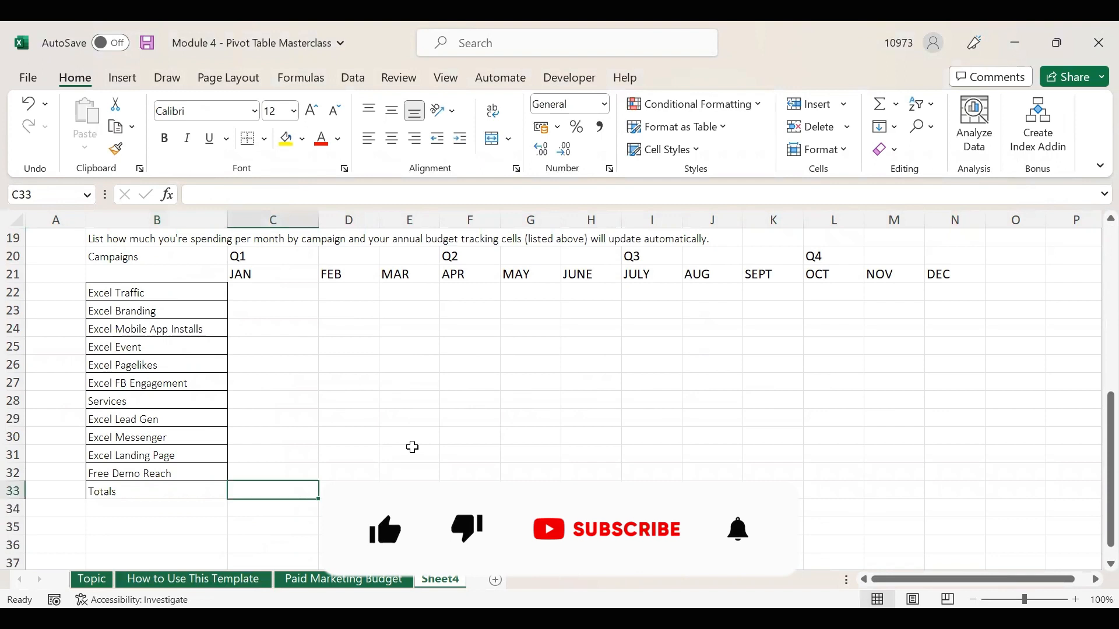
Widen columns D through G so the annual table's headers in row 4 fit fully
{"action": "scroll", "coordinate": [412, 447], "scroll_direction": "up", "scroll_amount": 4}
{"action": "scroll", "coordinate": [364, 468], "scroll_direction": "up", "scroll_amount": 2}
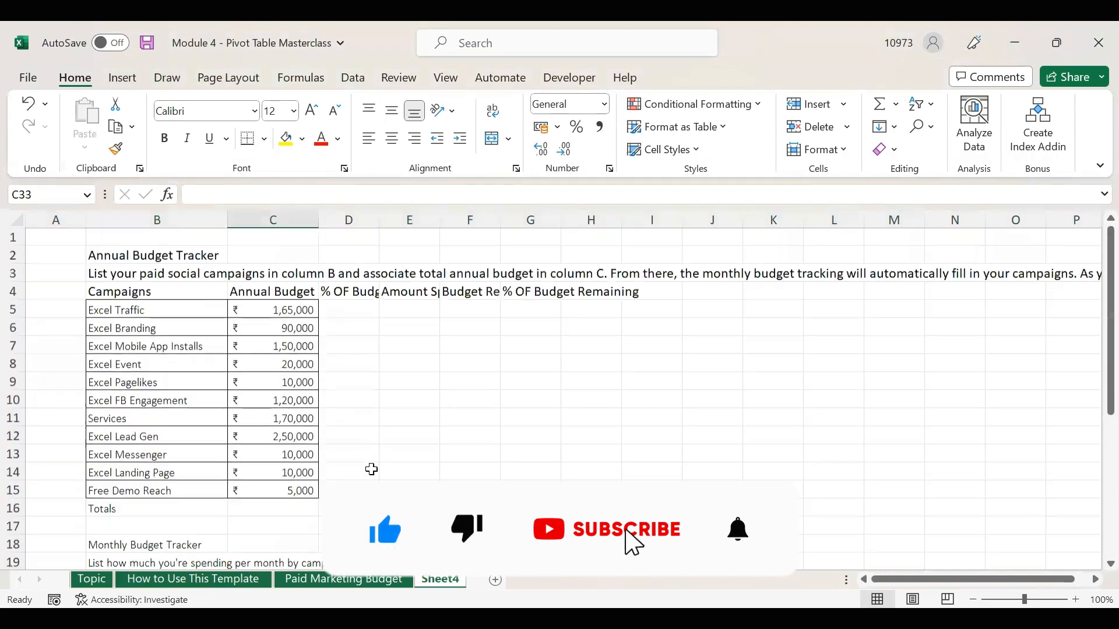
{"action": "left_click_drag", "start_coordinate": [387, 221], "coordinate": [644, 216]}
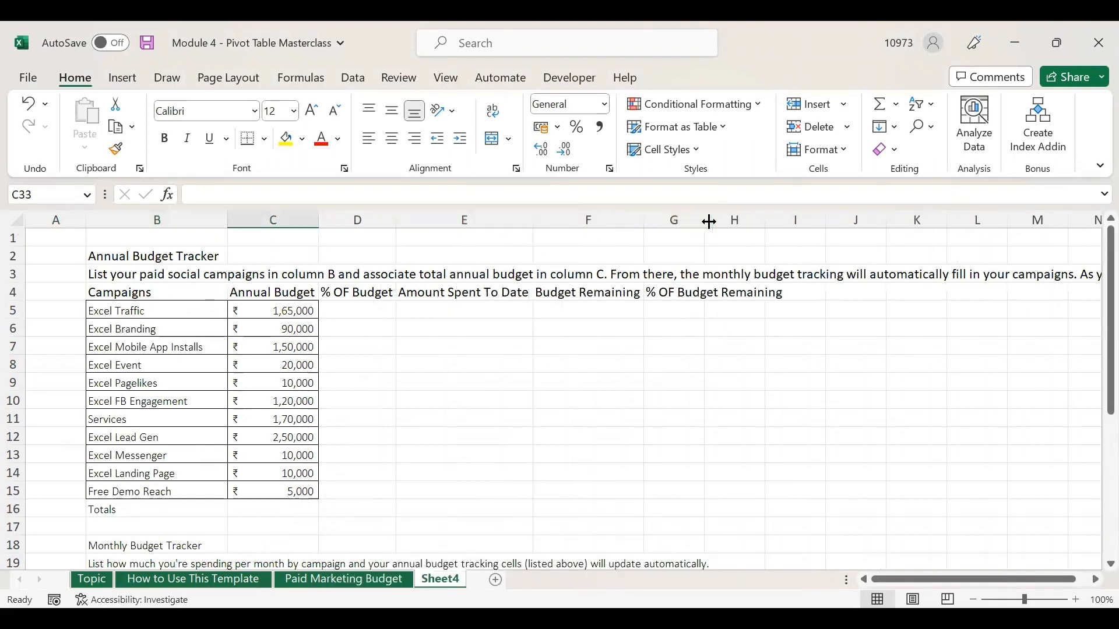
{"action": "left_click", "coordinate": [588, 346]}
{"action": "left_click", "coordinate": [383, 307]}
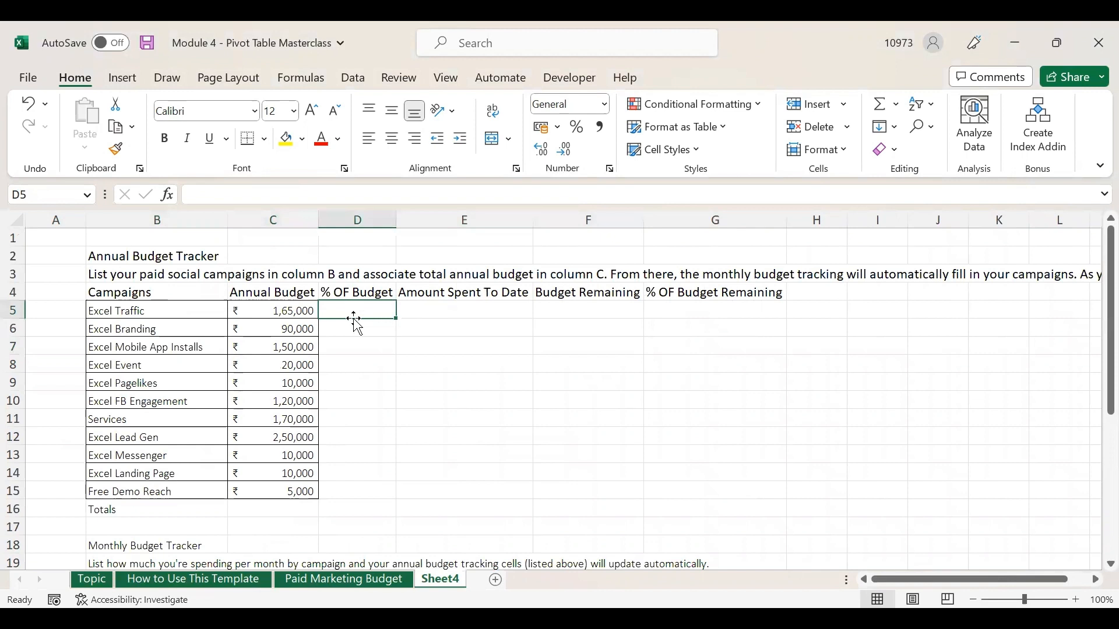
Apply all borders to the annual budget table in B4:G16
{"action": "left_click_drag", "start_coordinate": [146, 294], "coordinate": [715, 507]}
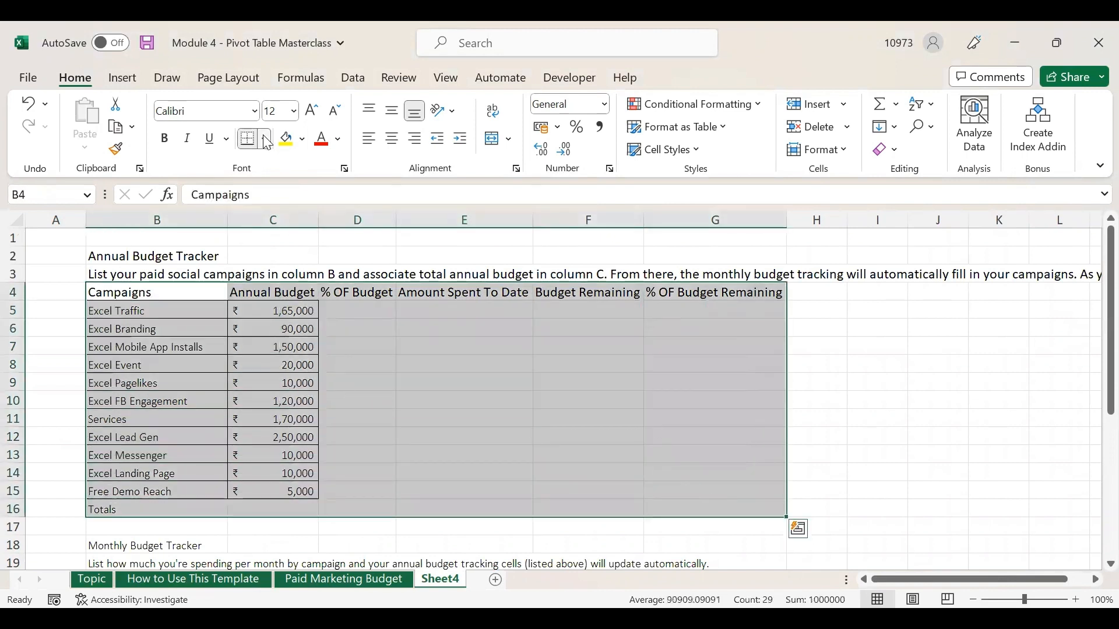
{"action": "left_click", "coordinate": [266, 140]}
{"action": "left_click", "coordinate": [302, 321]}
{"action": "scroll", "coordinate": [430, 420], "scroll_direction": "down", "scroll_amount": 1}
{"action": "left_click", "coordinate": [390, 411]}
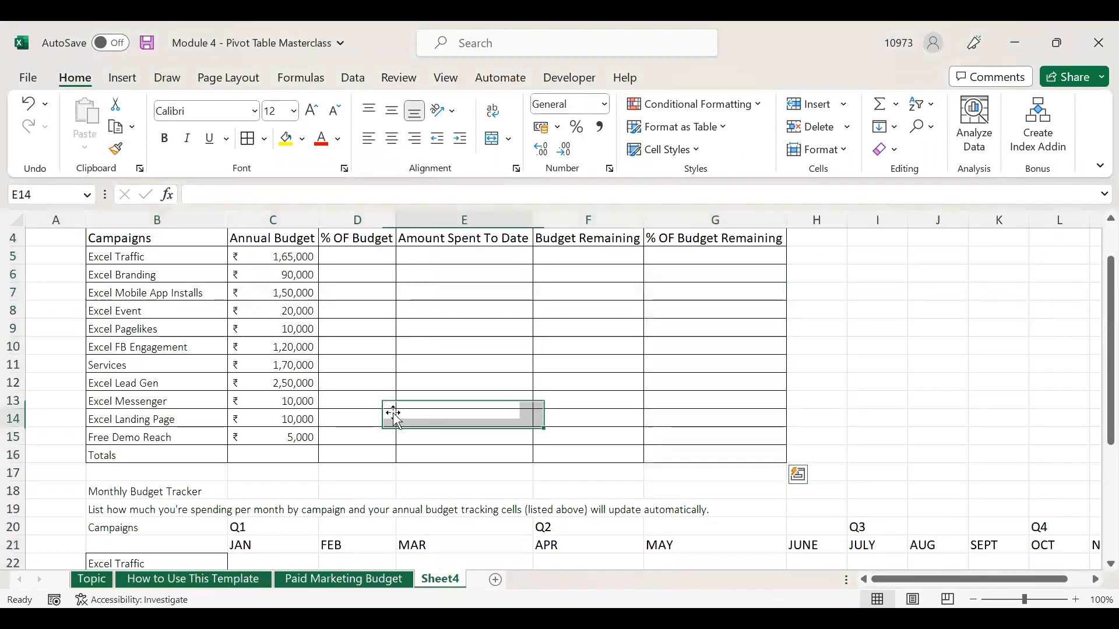
Apply all borders to the monthly budget tracker table in B20:N33
{"action": "scroll", "coordinate": [154, 380], "scroll_direction": "down", "scroll_amount": 3}
{"action": "left_click_drag", "start_coordinate": [132, 365], "coordinate": [869, 582]}
{"action": "key", "text": "shift+Down"}
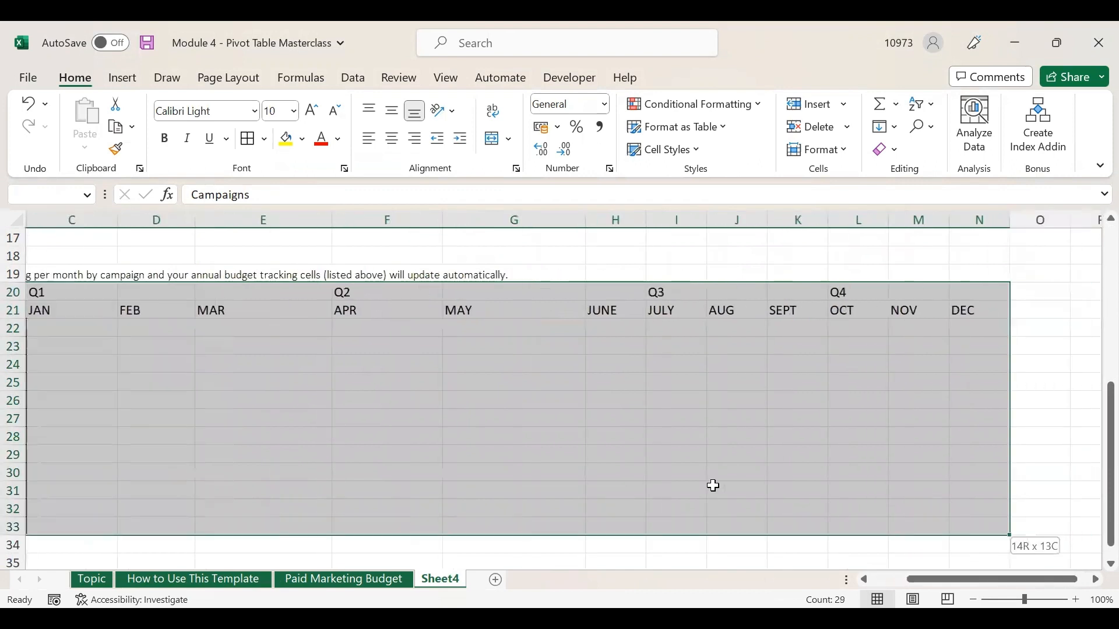
{"action": "left_click", "coordinate": [897, 582]}
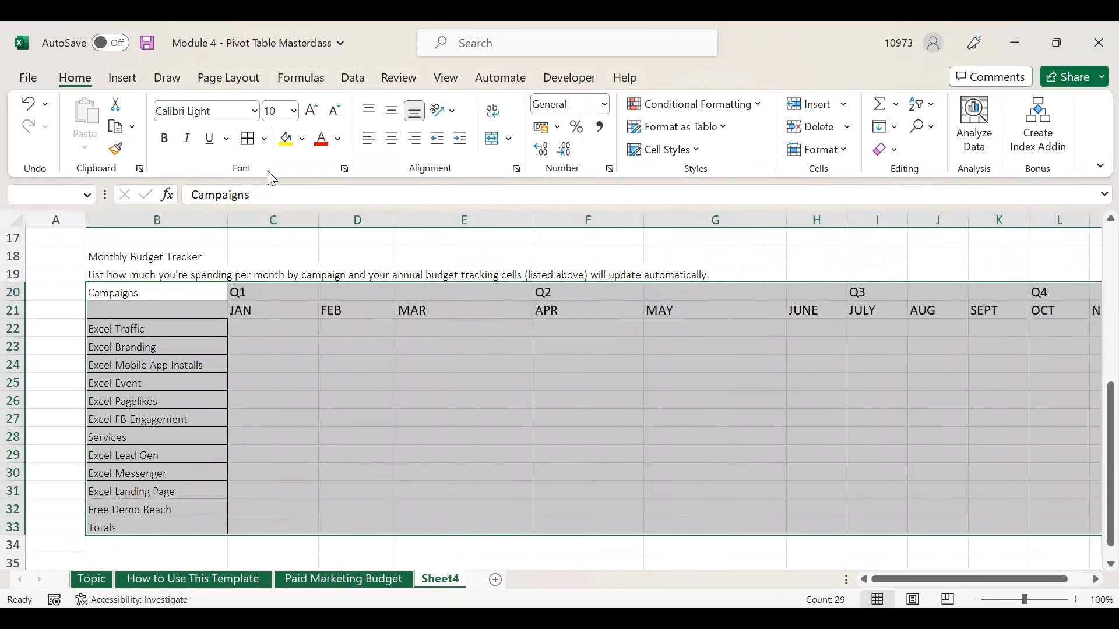
{"action": "left_click", "coordinate": [251, 139]}
{"action": "left_click", "coordinate": [380, 398]}
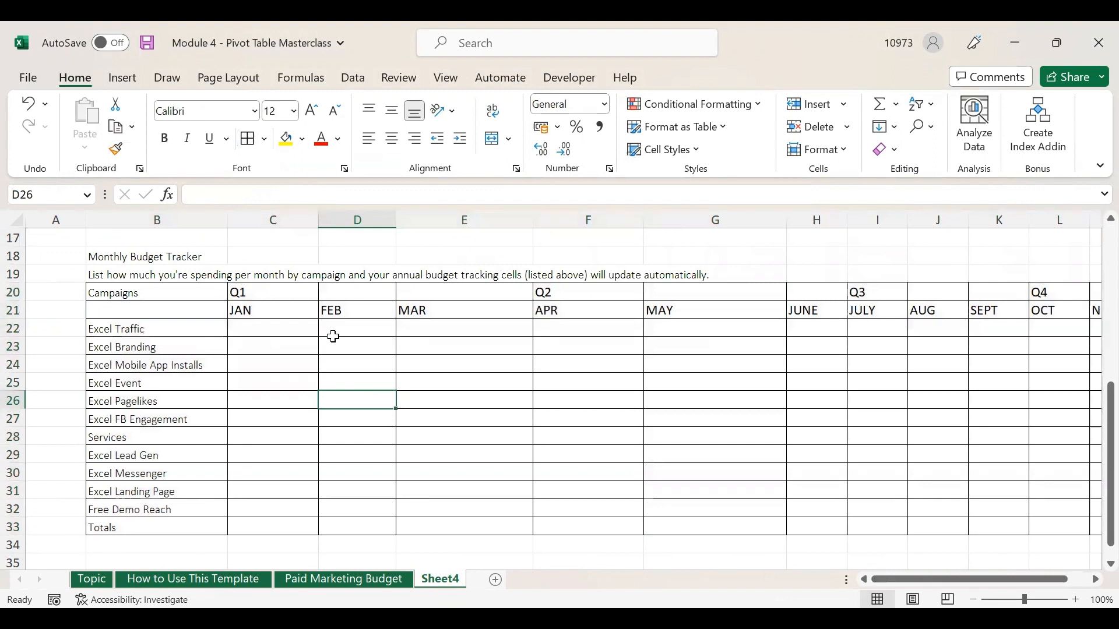
Merge and center the "Q1" header across C20:E20, above JAN to MAR
{"action": "left_click_drag", "start_coordinate": [283, 288], "coordinate": [467, 296]}
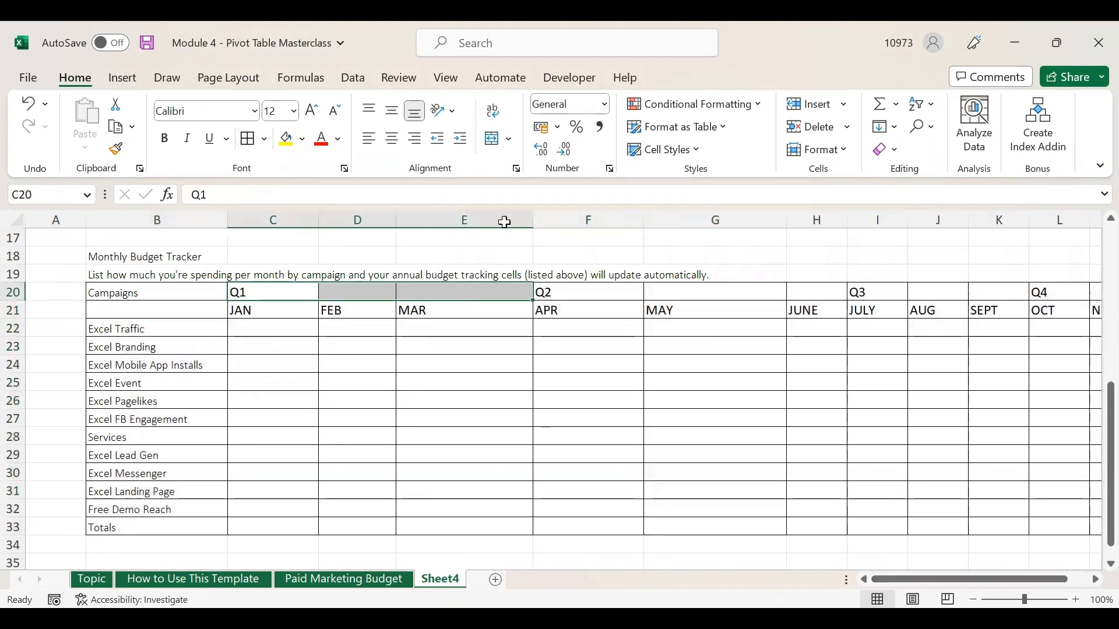
{"action": "left_click", "coordinate": [496, 145]}
{"action": "left_click", "coordinate": [490, 382]}
{"action": "scroll", "coordinate": [530, 349], "scroll_direction": "up", "scroll_amount": 1}
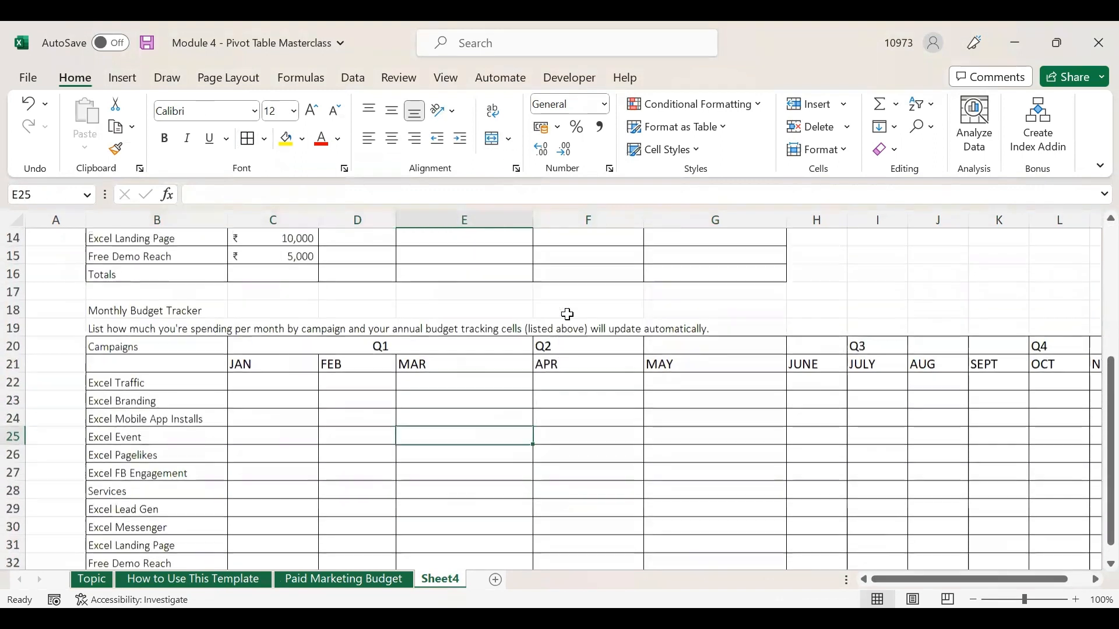
Merge and center the remaining quarter headers: Q2 across F20:H20, Q3 across I20:K20 and Q4 across L20:N20
{"action": "left_click", "coordinate": [618, 345]}
{"action": "left_click_drag", "start_coordinate": [721, 344], "coordinate": [822, 347]}
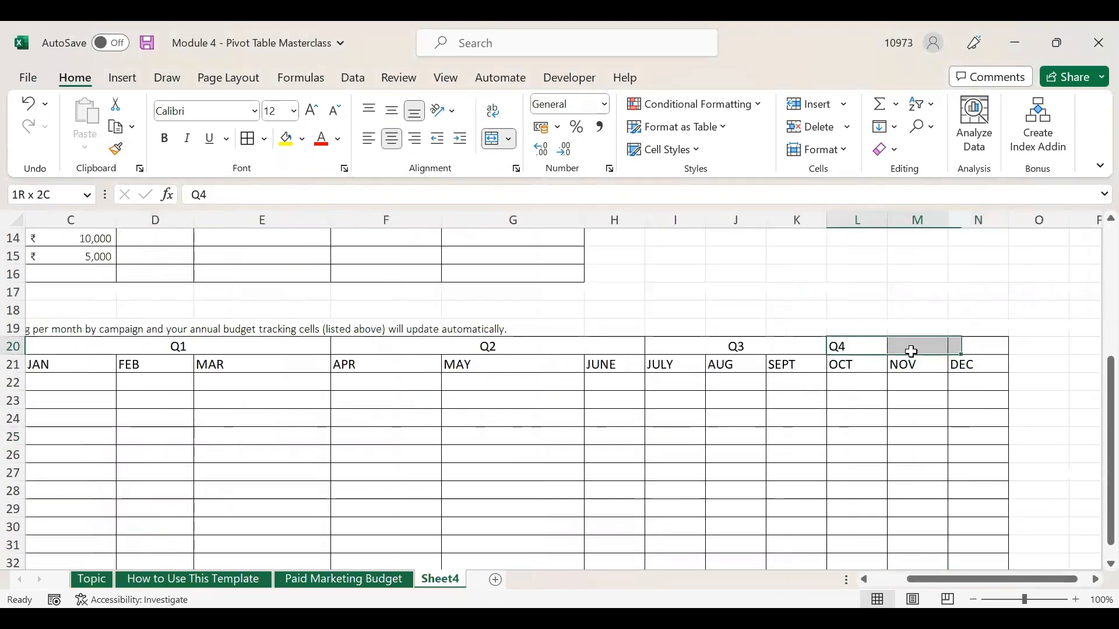
{"action": "left_click_drag", "start_coordinate": [912, 348], "coordinate": [991, 349]}
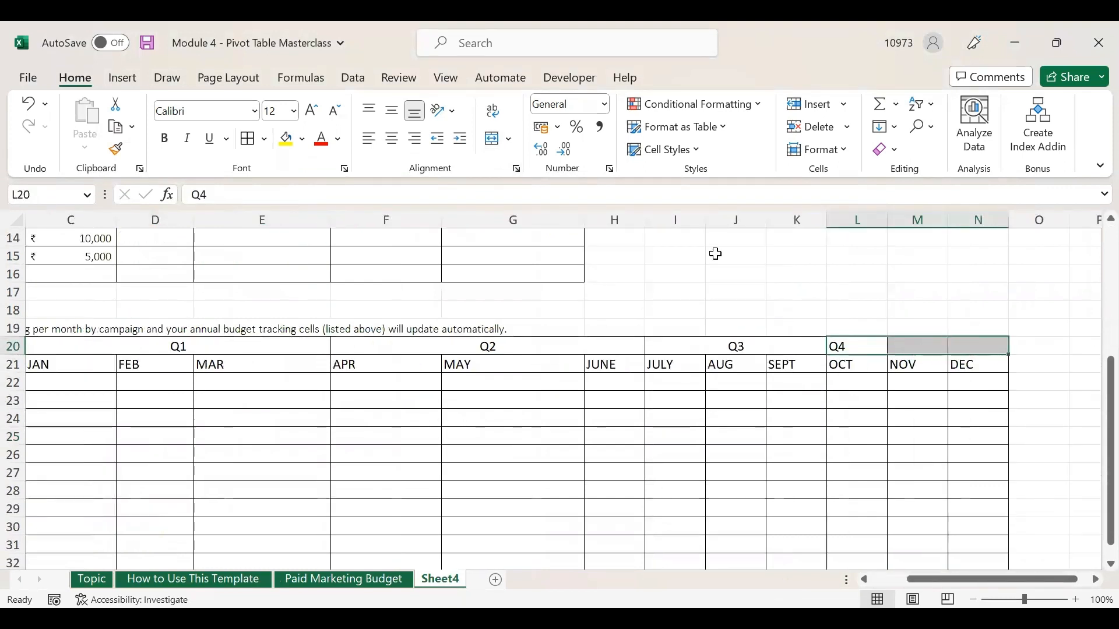
{"action": "left_click", "coordinate": [496, 139]}
{"action": "left_click", "coordinate": [741, 448]}
Review both tables on Sheet4 and compare them with the finished annual table on the Paid Marketing Budget sheet
{"action": "scroll", "coordinate": [641, 450], "scroll_direction": "left", "scroll_amount": 2}
{"action": "scroll", "coordinate": [321, 321], "scroll_direction": "up", "scroll_amount": 4}
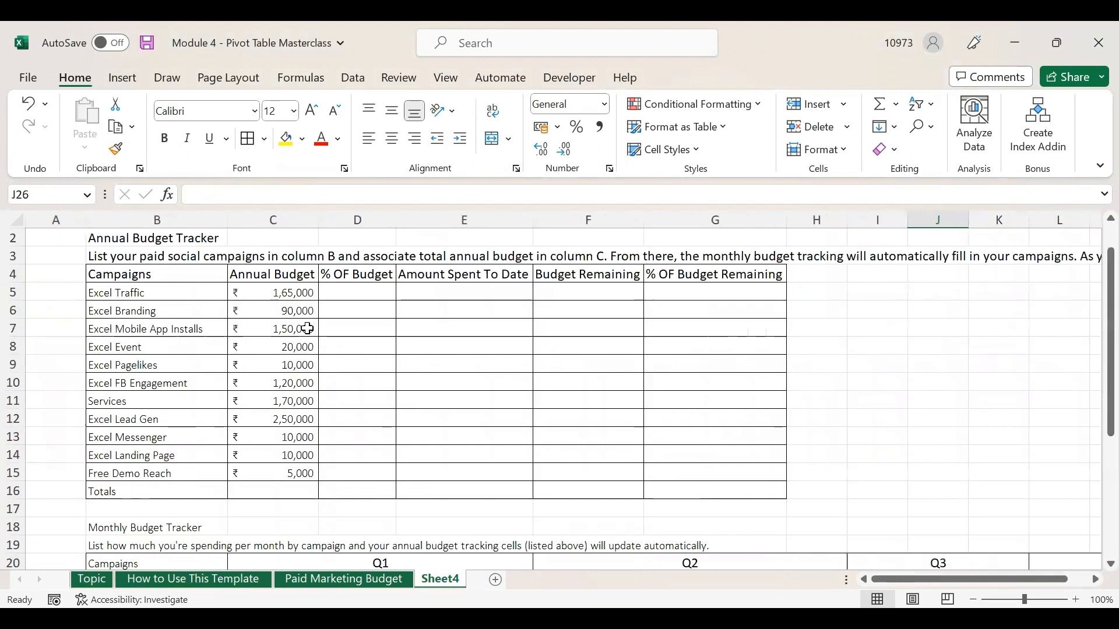
{"action": "left_click", "coordinate": [346, 315]}
{"action": "scroll", "coordinate": [333, 303], "scroll_direction": "down", "scroll_amount": 6}
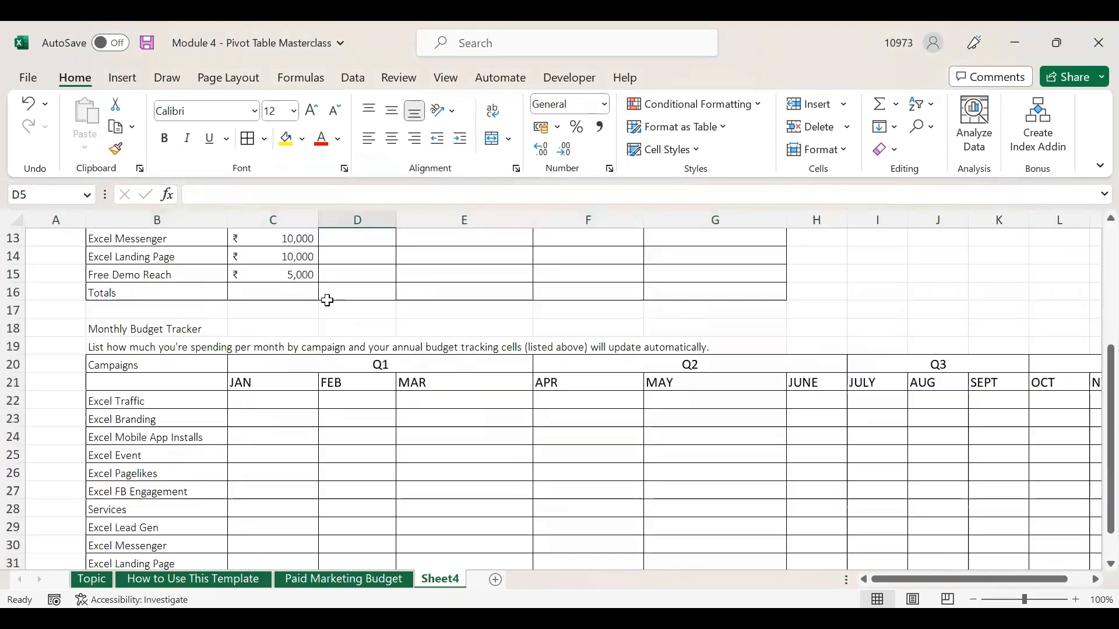
{"action": "scroll", "coordinate": [335, 326], "scroll_direction": "up", "scroll_amount": 6}
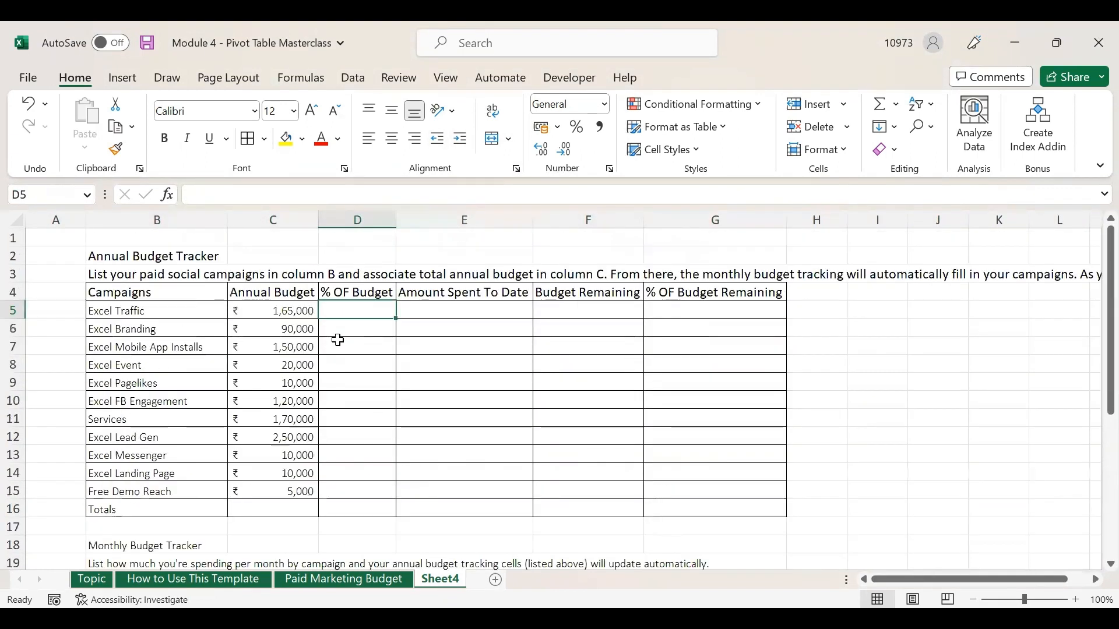
{"action": "scroll", "coordinate": [339, 350], "scroll_direction": "down", "scroll_amount": 5}
{"action": "scroll", "coordinate": [345, 403], "scroll_direction": "up", "scroll_amount": 5}
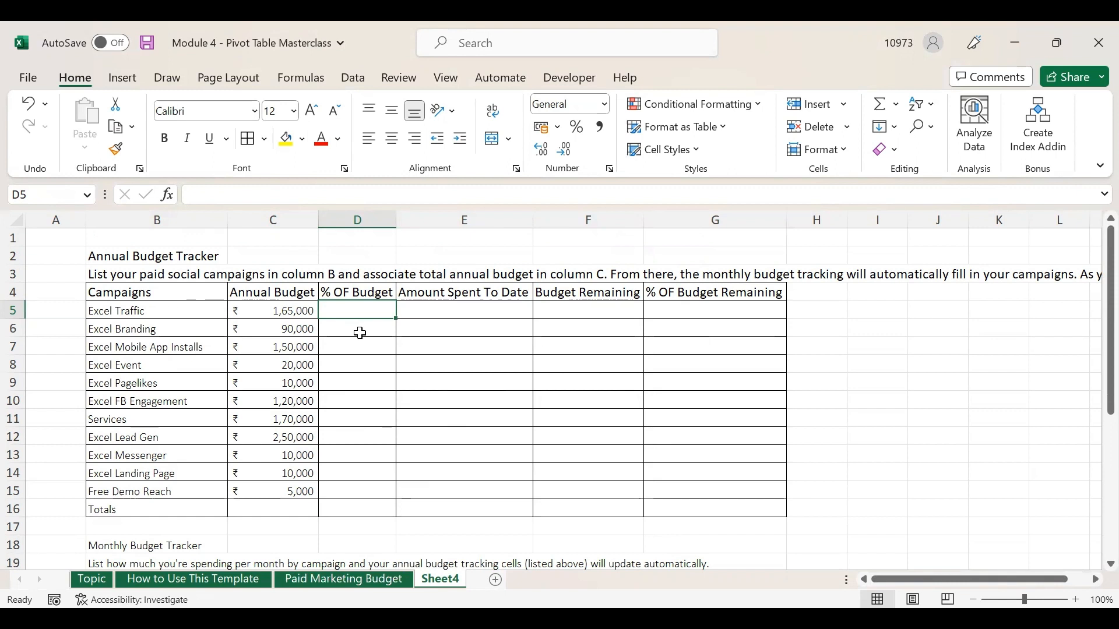
{"action": "left_click", "coordinate": [361, 291]}
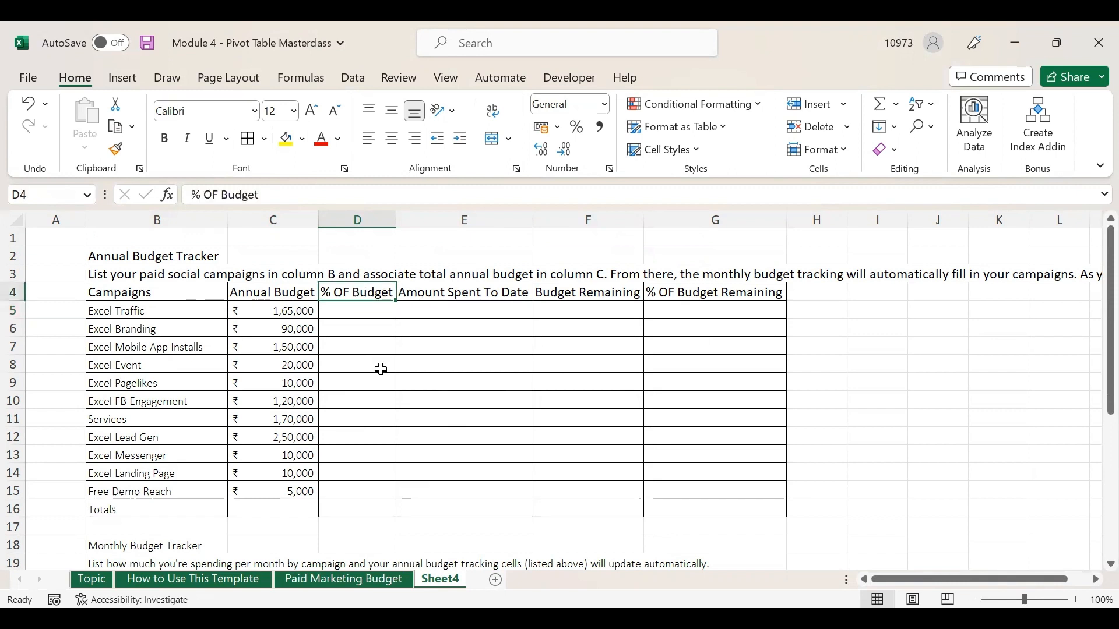
{"action": "left_click", "coordinate": [345, 579]}
{"action": "scroll", "coordinate": [430, 457], "scroll_direction": "up", "scroll_amount": 5}
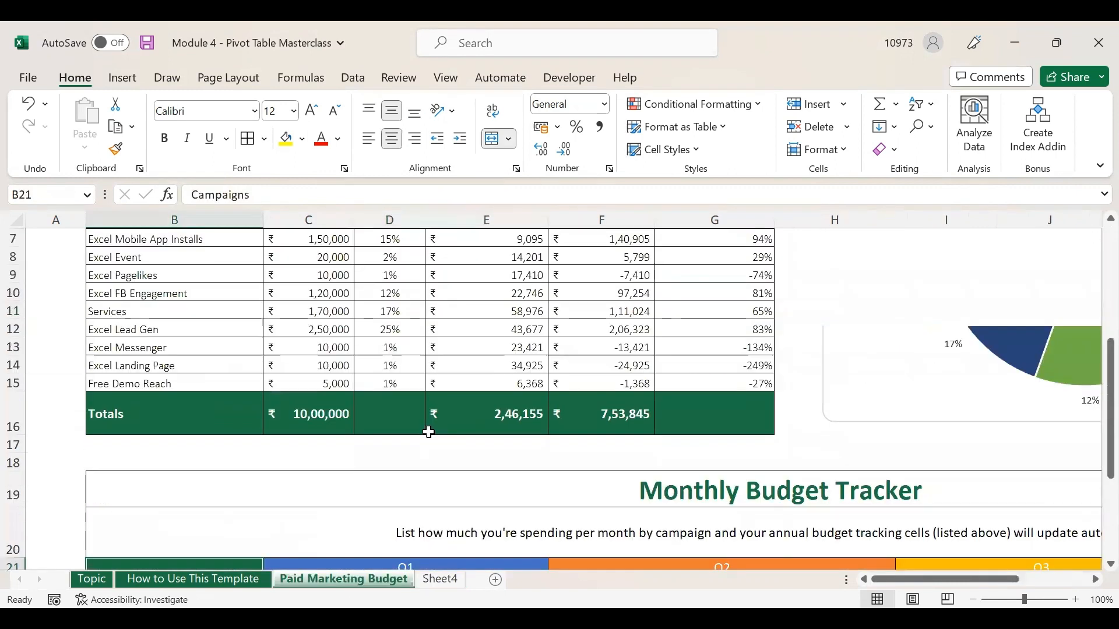
{"action": "scroll", "coordinate": [407, 361], "scroll_direction": "down", "scroll_amount": 3}
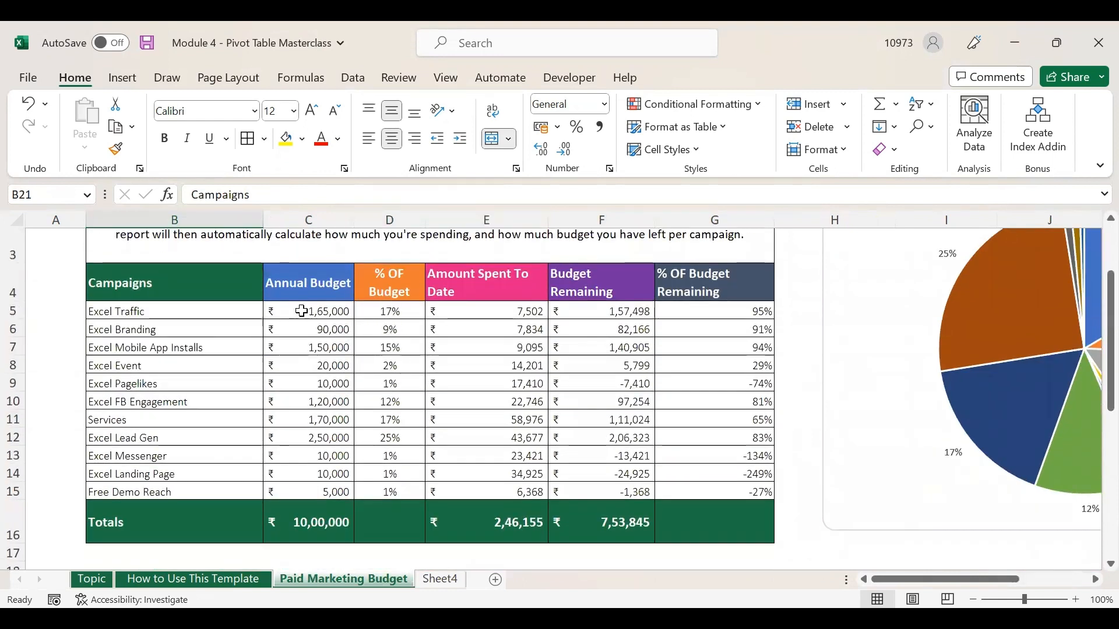
{"action": "left_click", "coordinate": [440, 579]}
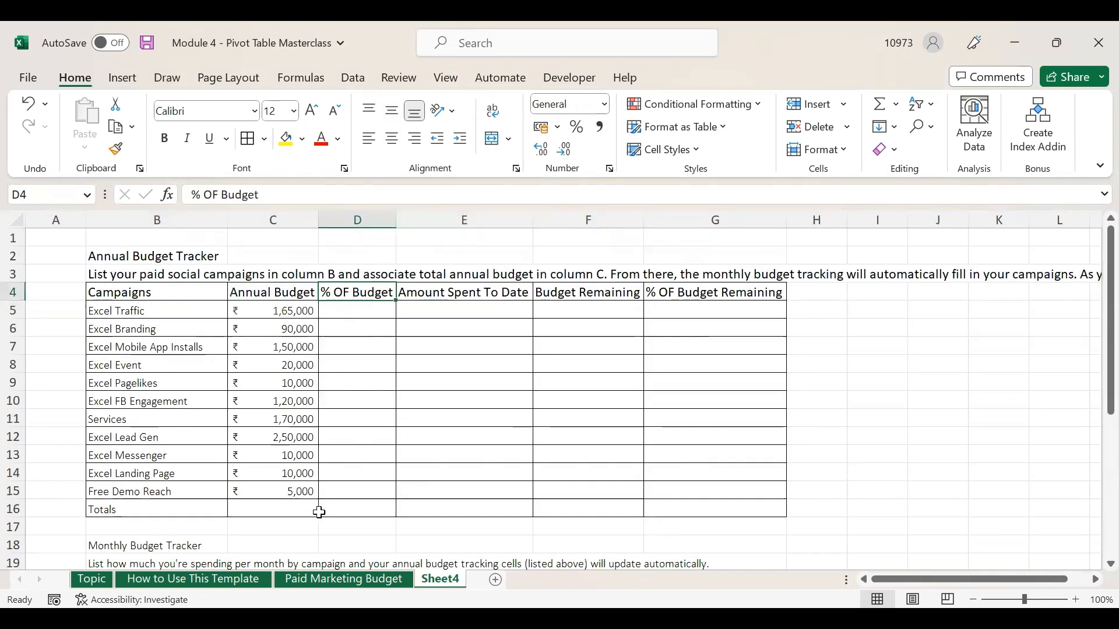
Total the annual budgets in C16 with =SUM(C5:C15) and make that cell bold
{"action": "left_click", "coordinate": [319, 512]}
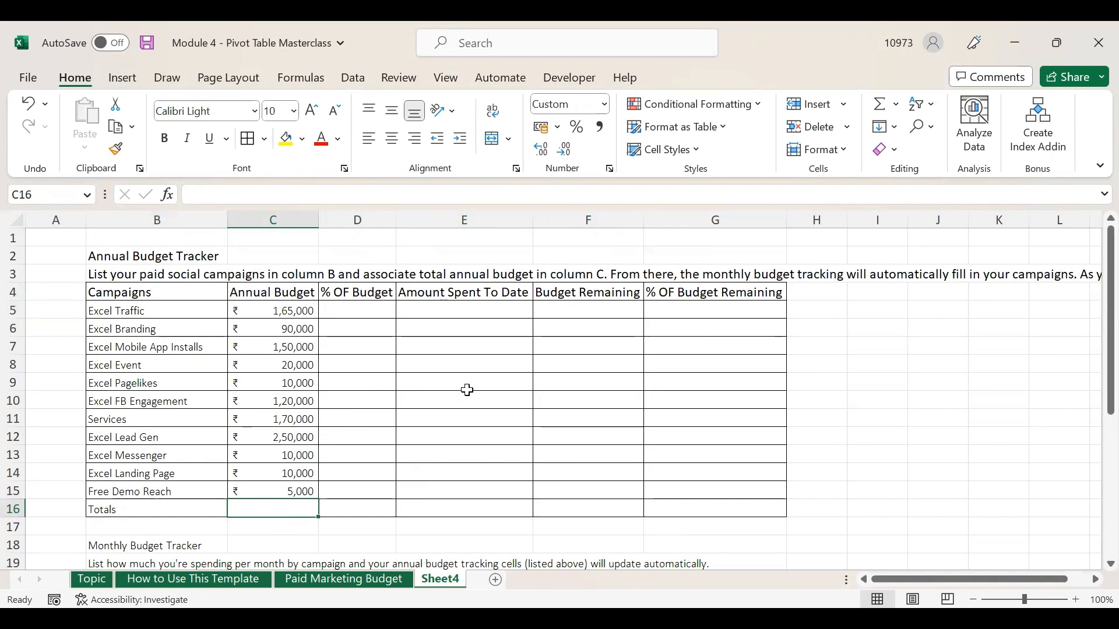
{"action": "type", "text": "=S"}
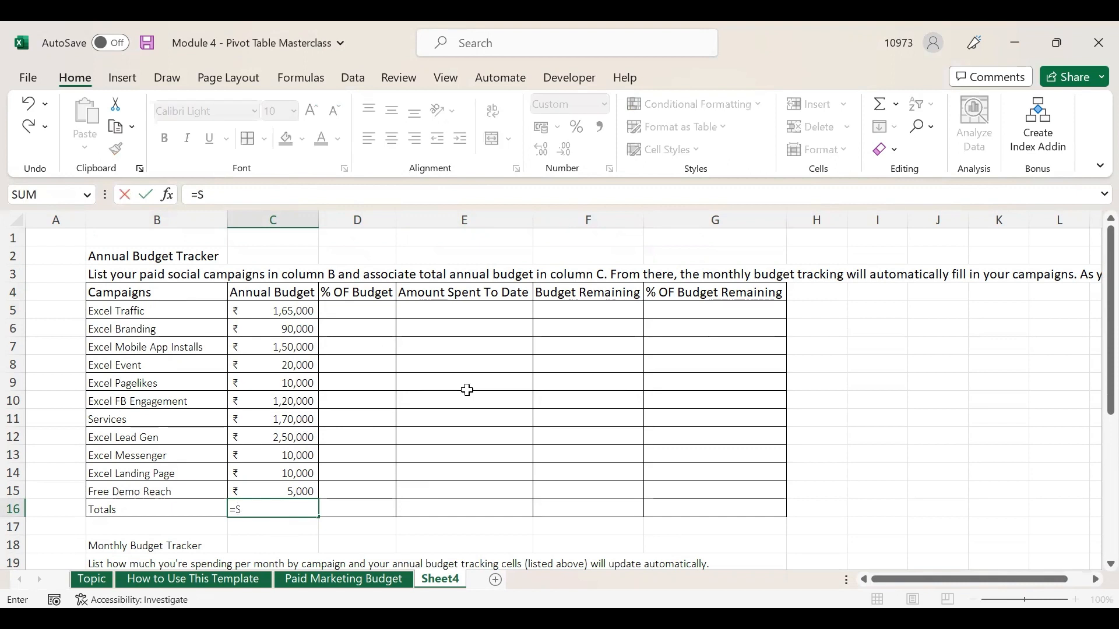
{"action": "type", "text": "UM("}
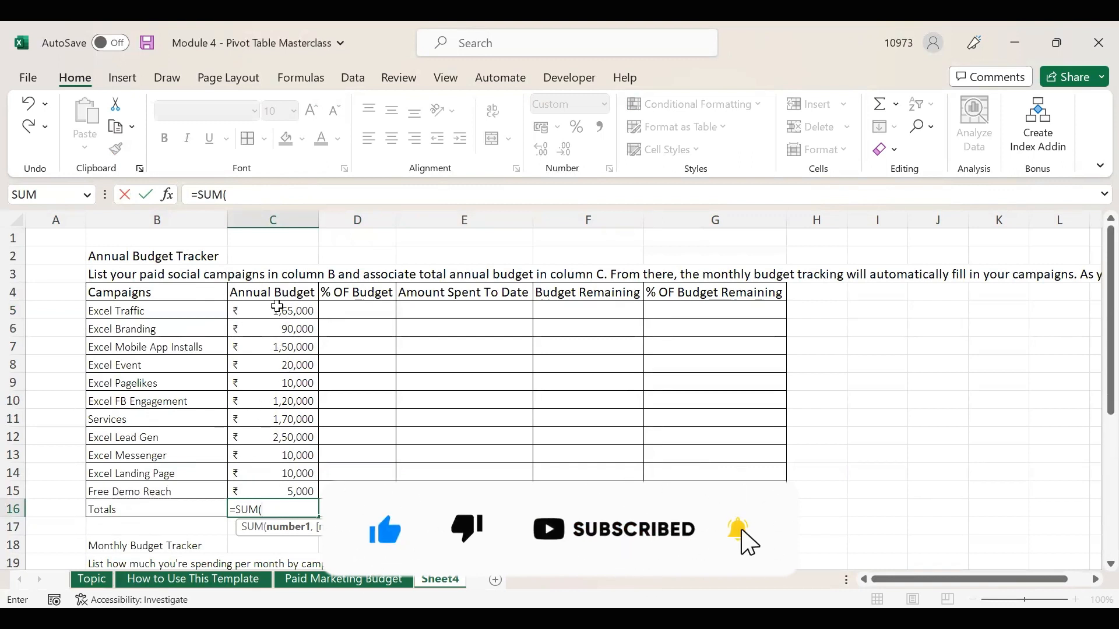
{"action": "left_click", "coordinate": [276, 311]}
{"action": "left_click", "coordinate": [273, 489], "text": "shift"}
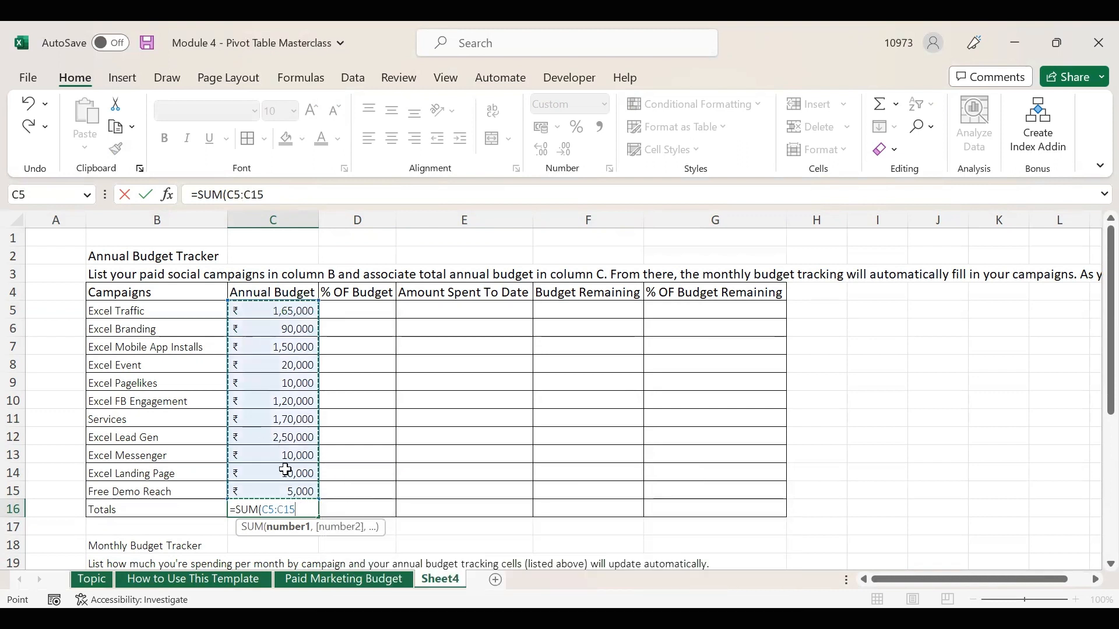
{"action": "type", "text": ")"}
{"action": "key", "text": "Return"}
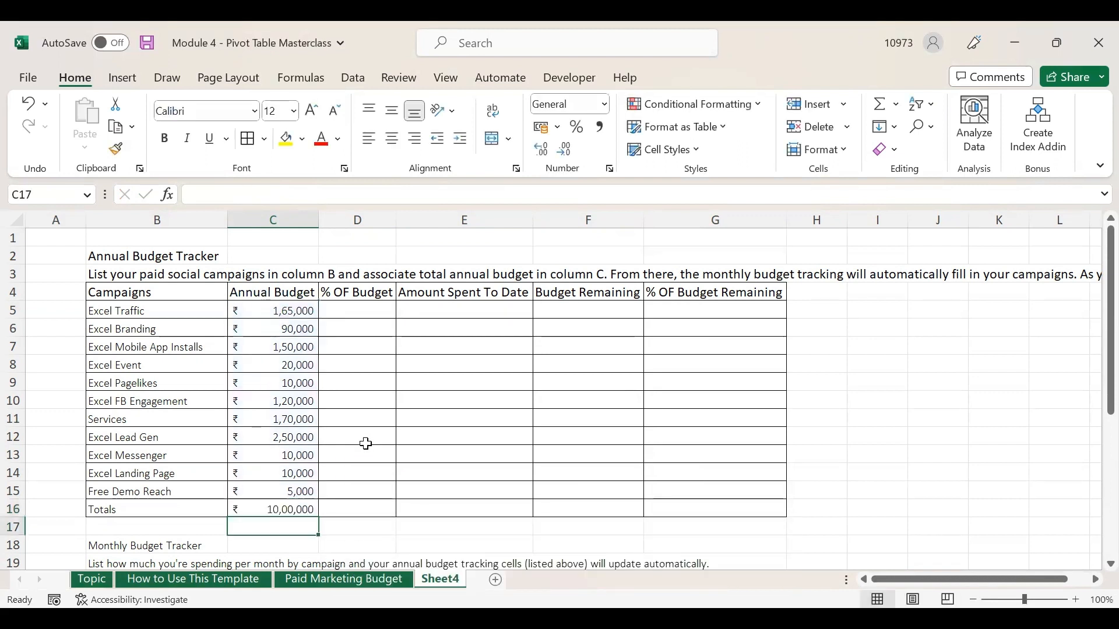
{"action": "left_click", "coordinate": [287, 506]}
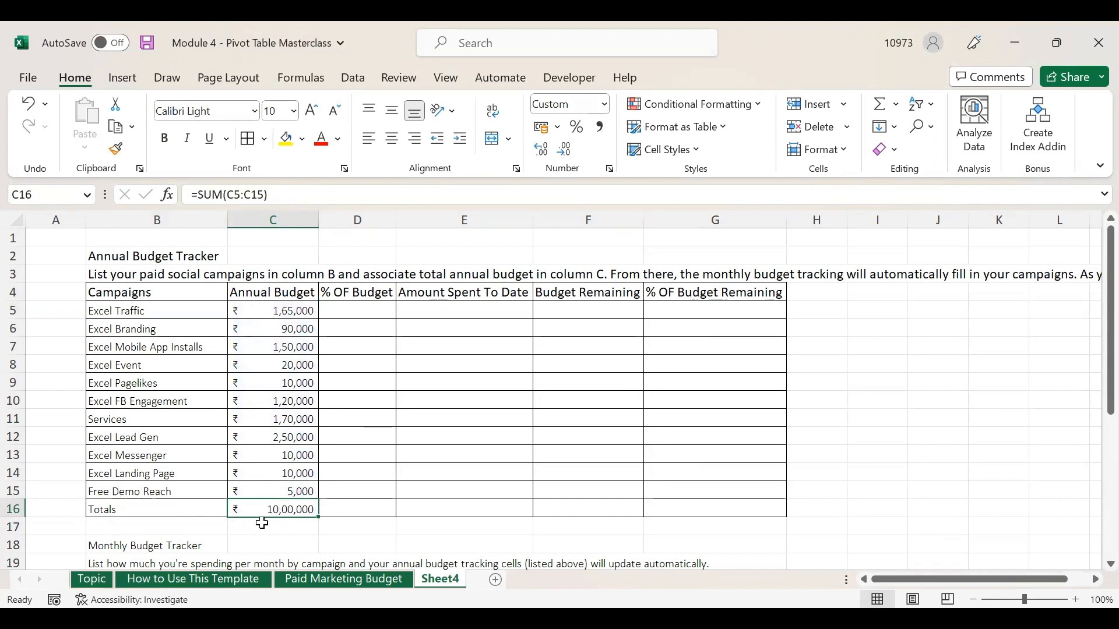
{"action": "key", "text": "ctrl+b"}
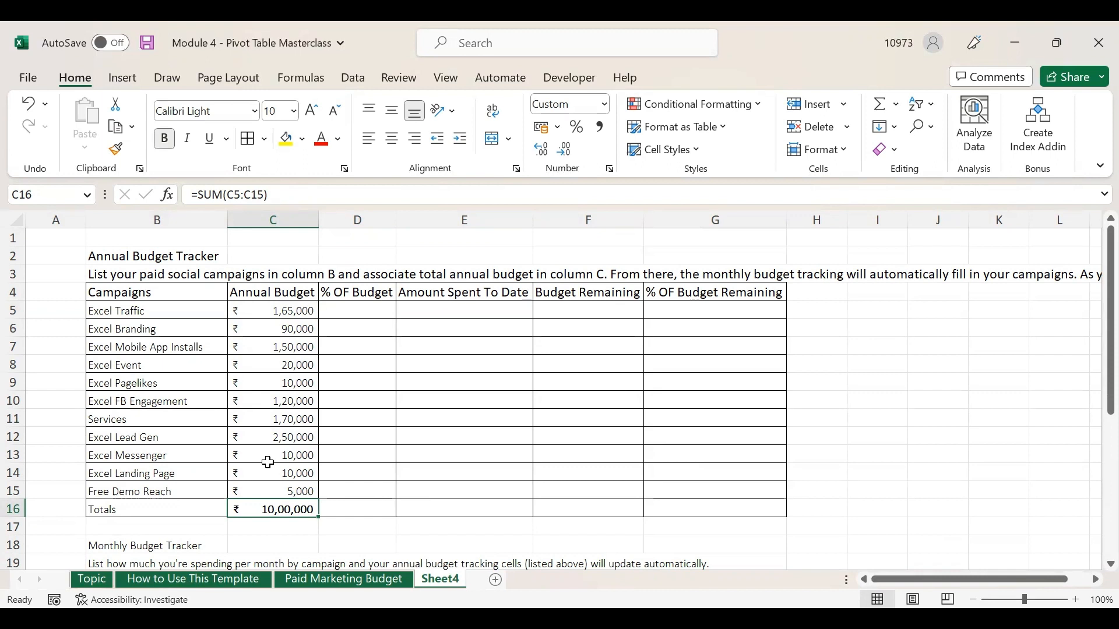
Check the % OF Budget formula in D5 of the Paid Marketing Budget sheet, and return to the total in C16 of Sheet4
{"action": "left_click", "coordinate": [352, 308]}
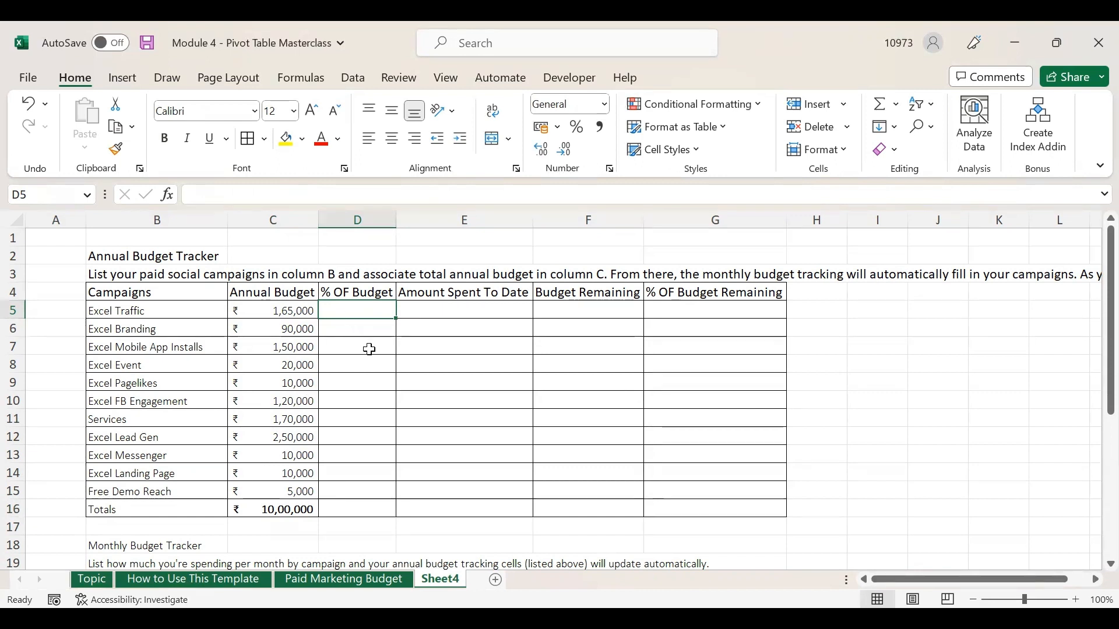
{"action": "left_click", "coordinate": [373, 578]}
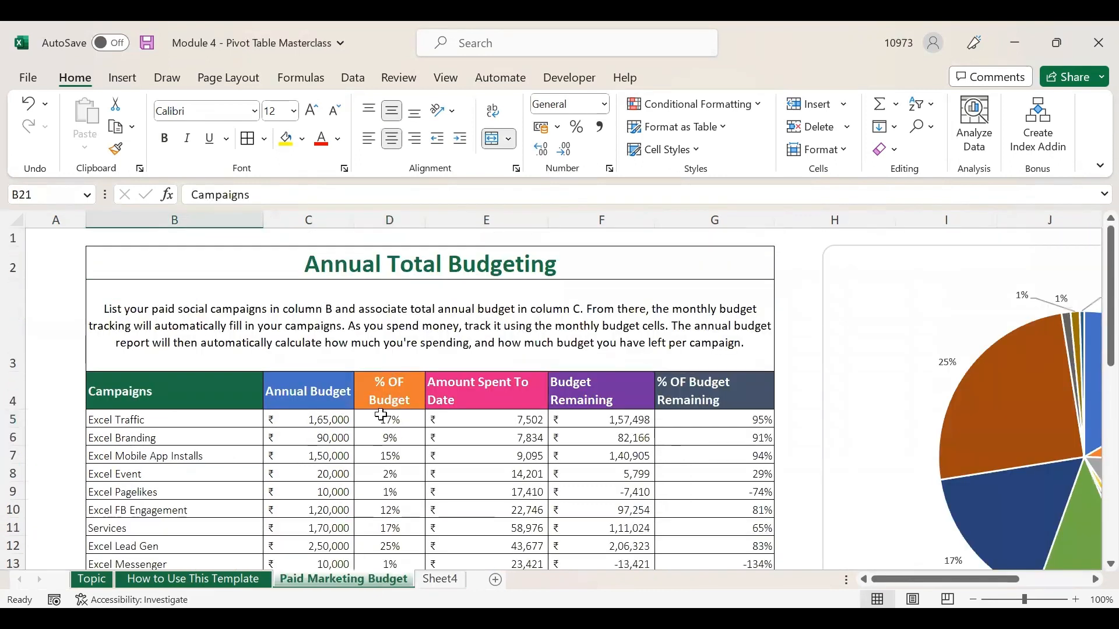
{"action": "left_click", "coordinate": [384, 416]}
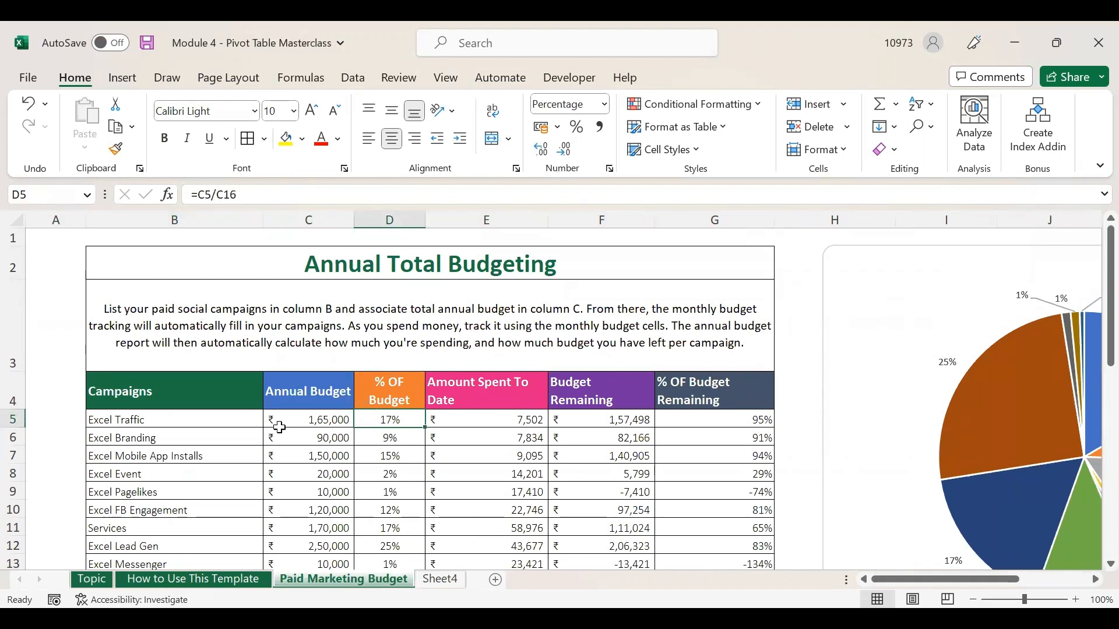
{"action": "left_click", "coordinate": [303, 418]}
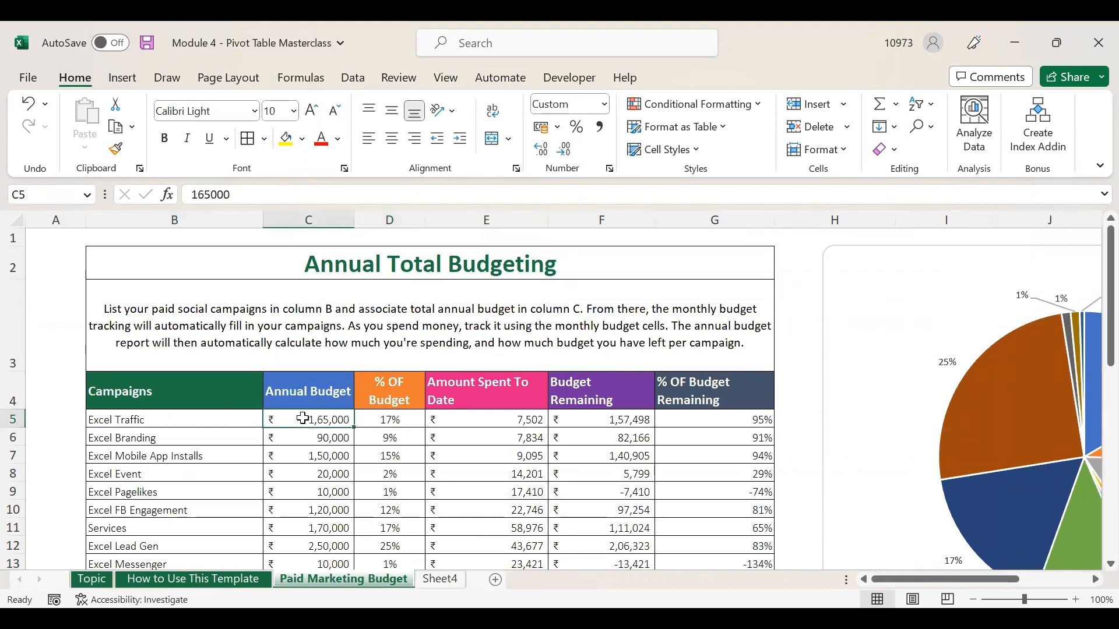
{"action": "left_click", "coordinate": [438, 579]}
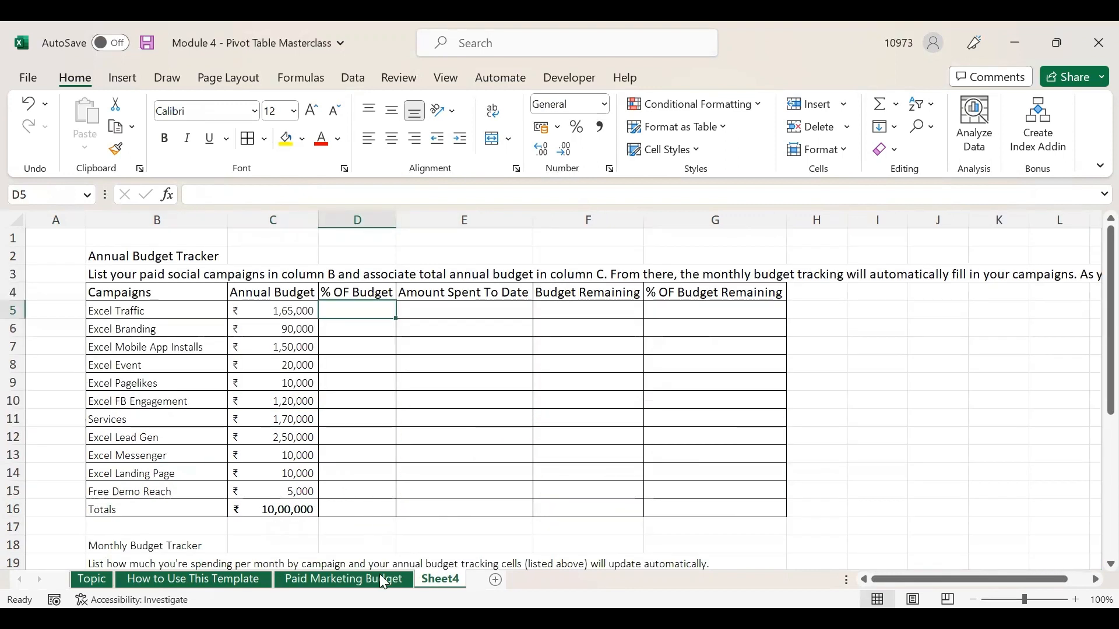
{"action": "left_click", "coordinate": [242, 510]}
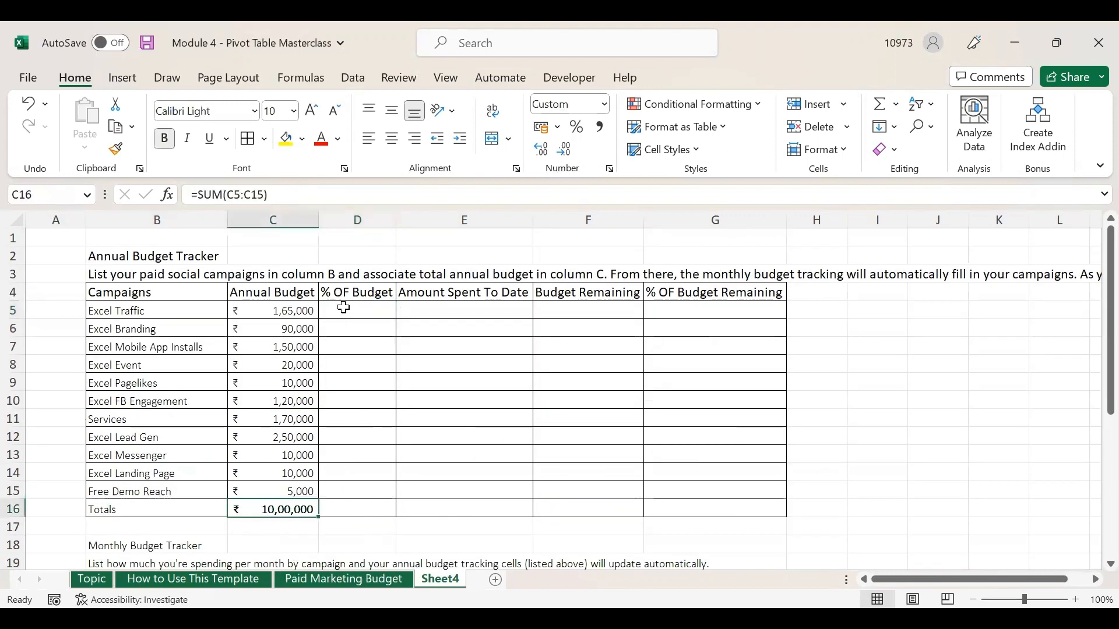
Enter the % OF Budget formula =C5/C16 in D5 for the Excel Traffic campaign
{"action": "left_click", "coordinate": [343, 308]}
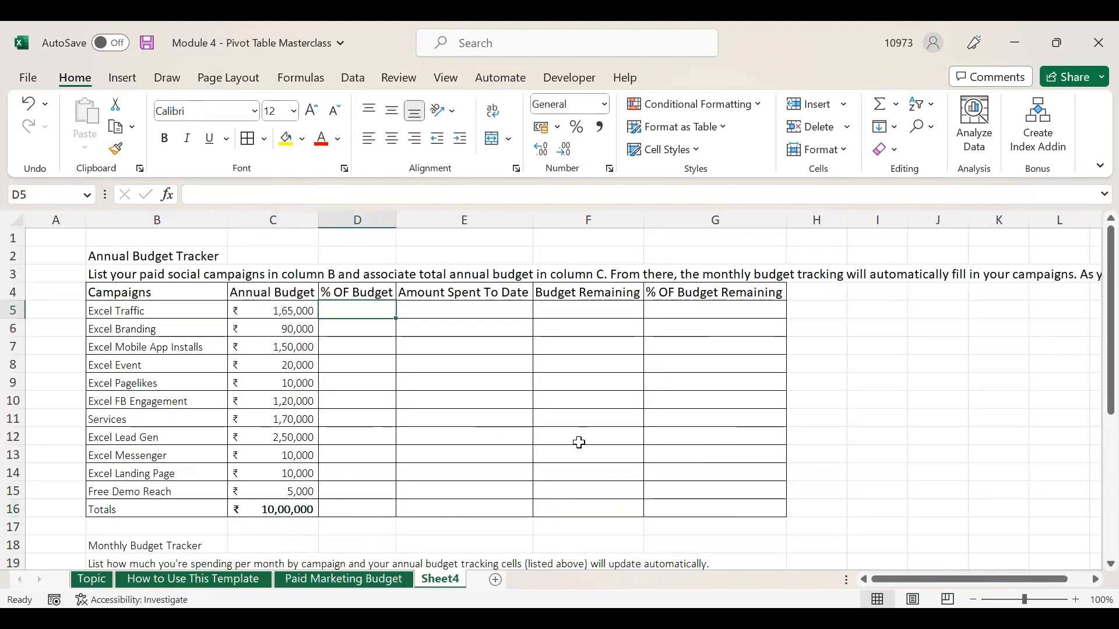
{"action": "type", "text": "="}
{"action": "left_click", "coordinate": [283, 313]}
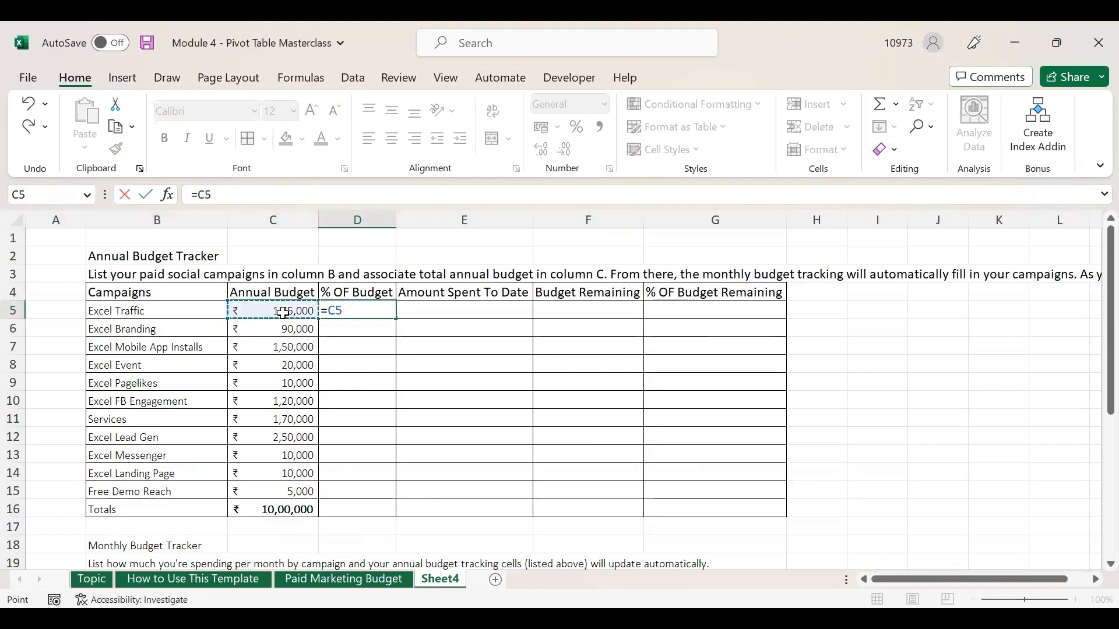
{"action": "type", "text": "/"}
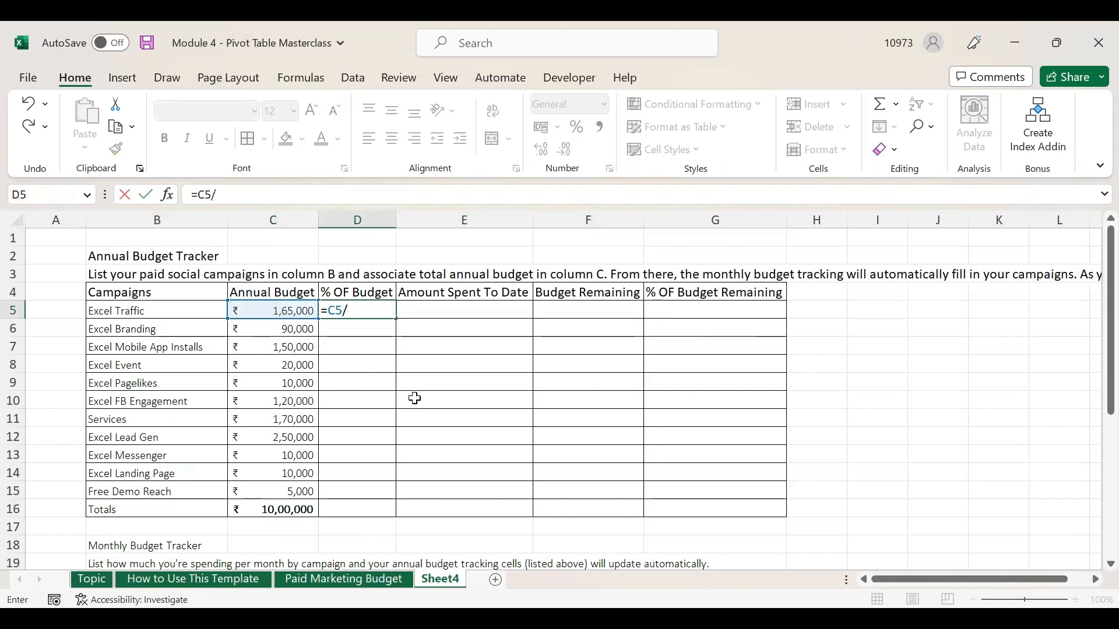
{"action": "left_click", "coordinate": [283, 506]}
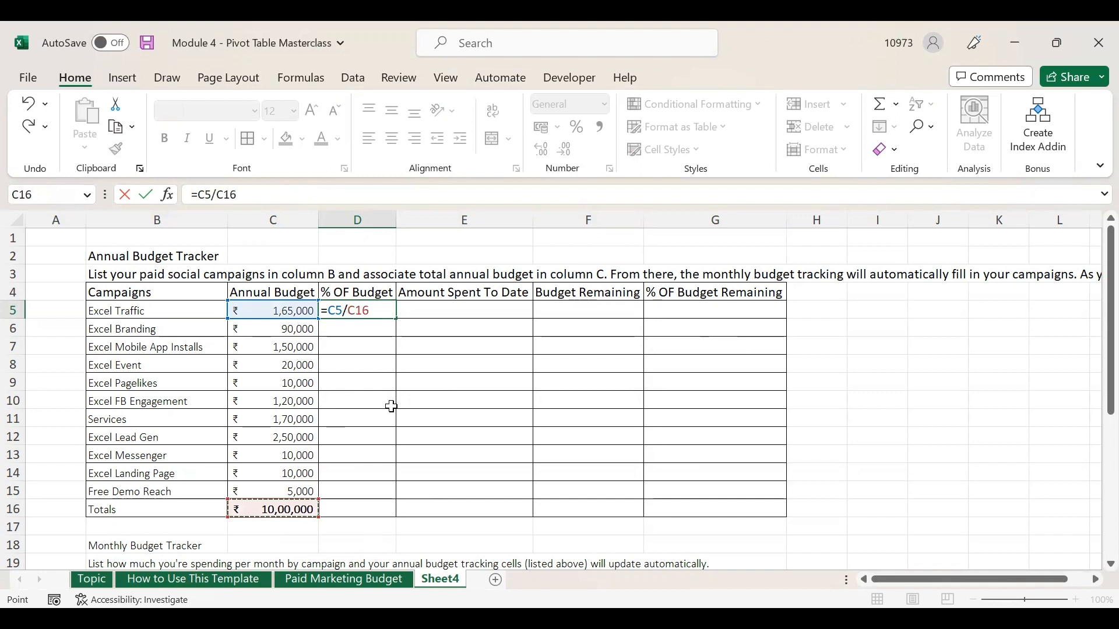
{"action": "key", "text": "Return"}
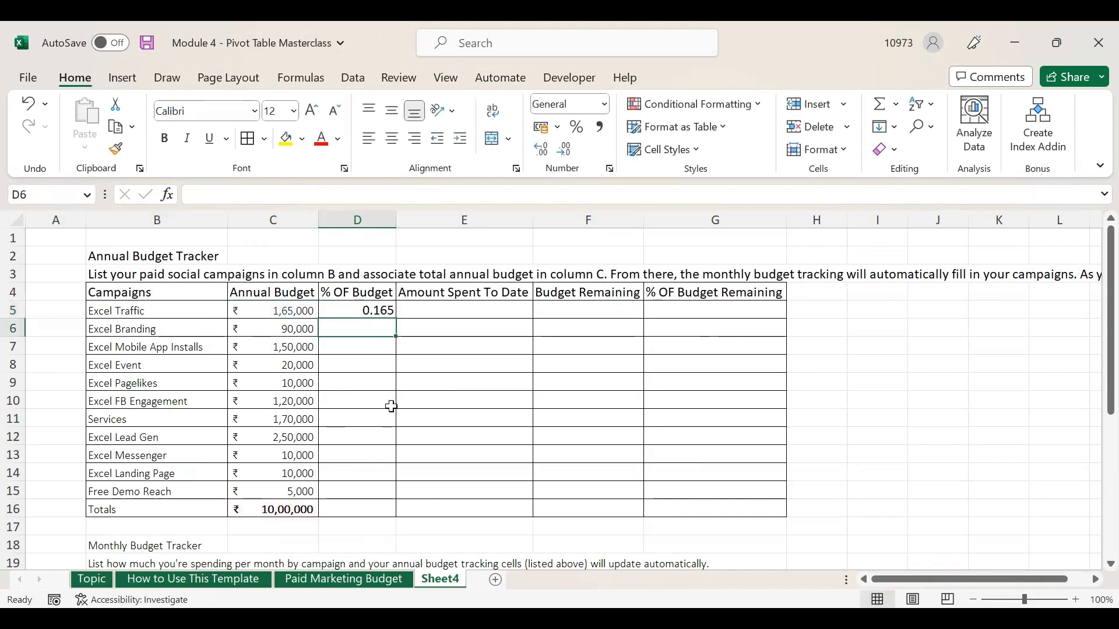
Format the % OF Budget cells D5:D15 as percentages
{"action": "left_click", "coordinate": [376, 309]}
{"action": "left_click_drag", "start_coordinate": [371, 305], "coordinate": [375, 492]}
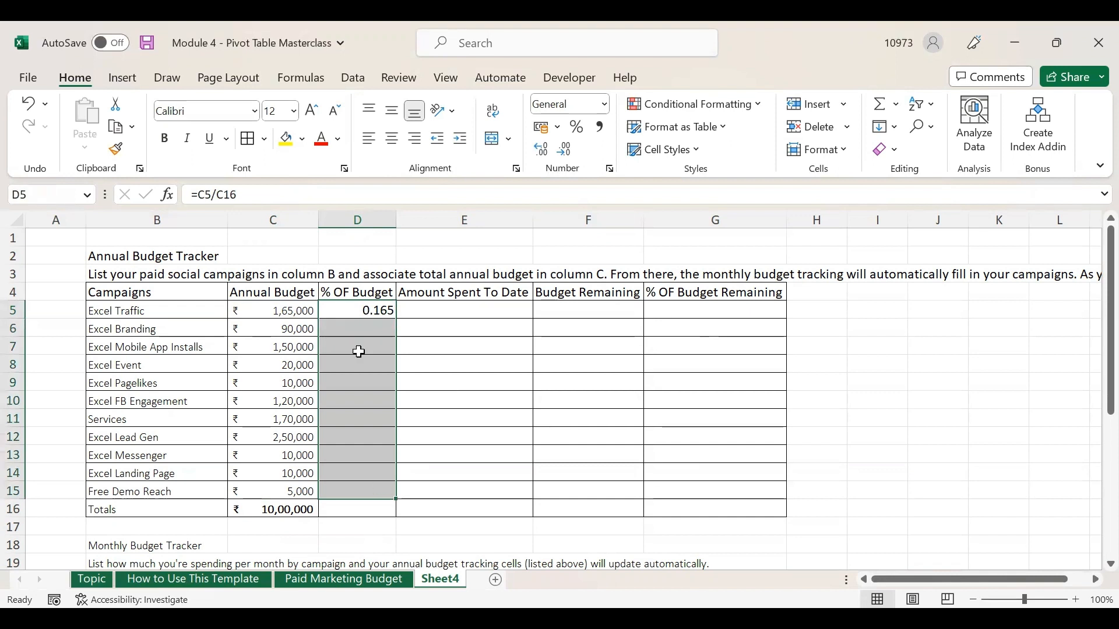
{"action": "left_click", "coordinate": [575, 132]}
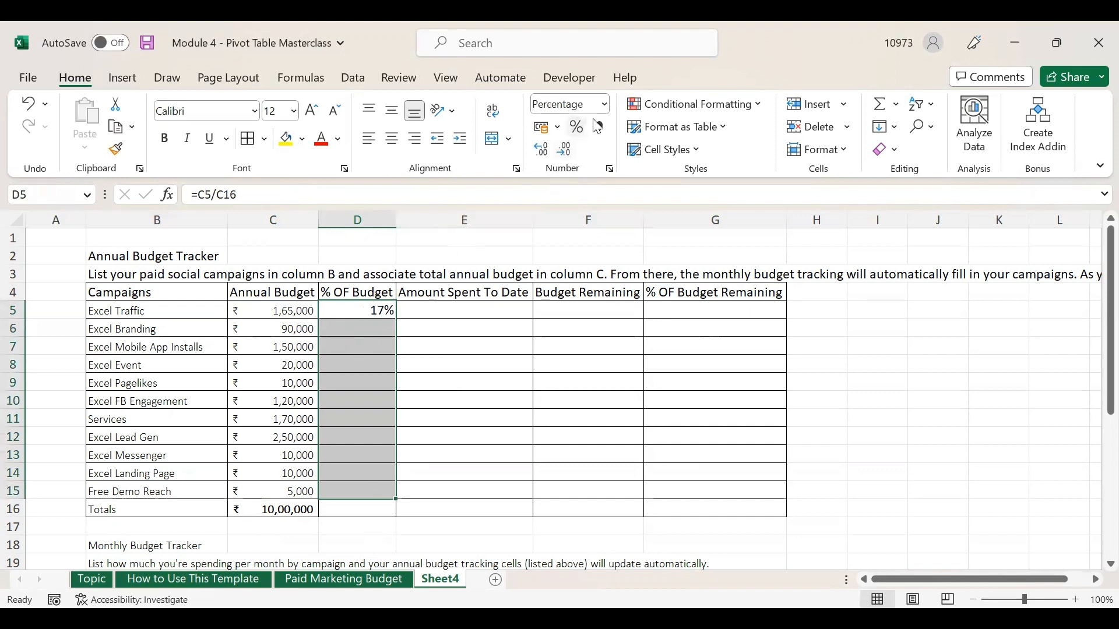
{"action": "left_click", "coordinate": [414, 374]}
Try to fill the D5 formula down through D15 for the other campaigns
{"action": "left_click", "coordinate": [350, 304]}
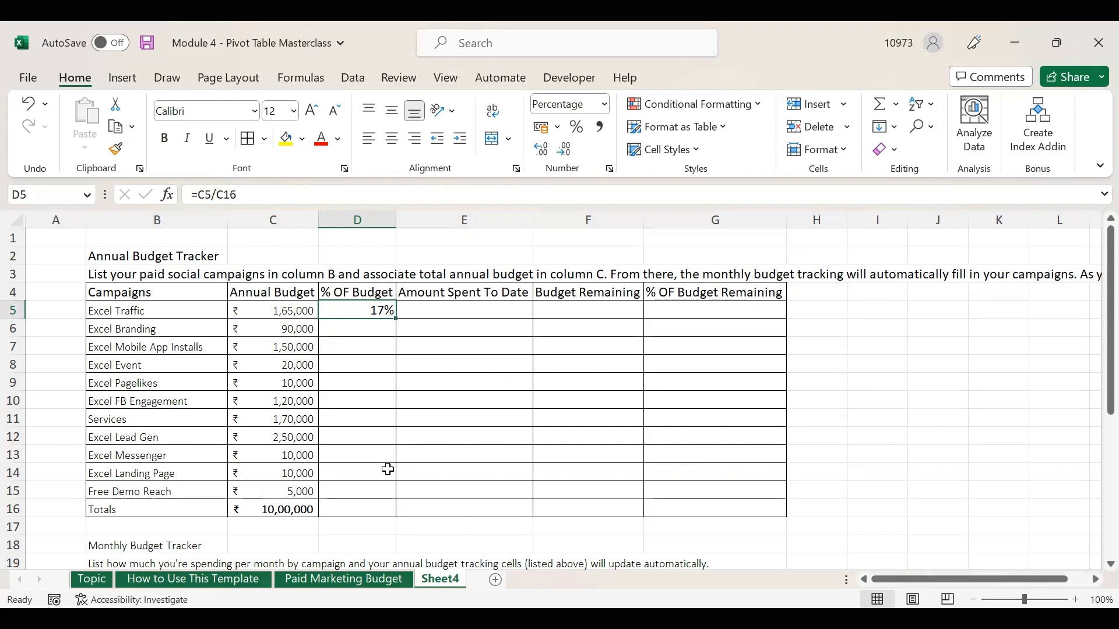
{"action": "left_click_drag", "start_coordinate": [397, 316], "coordinate": [389, 542]}
{"action": "left_click", "coordinate": [463, 454]}
{"action": "left_click_drag", "start_coordinate": [373, 329], "coordinate": [384, 483]}
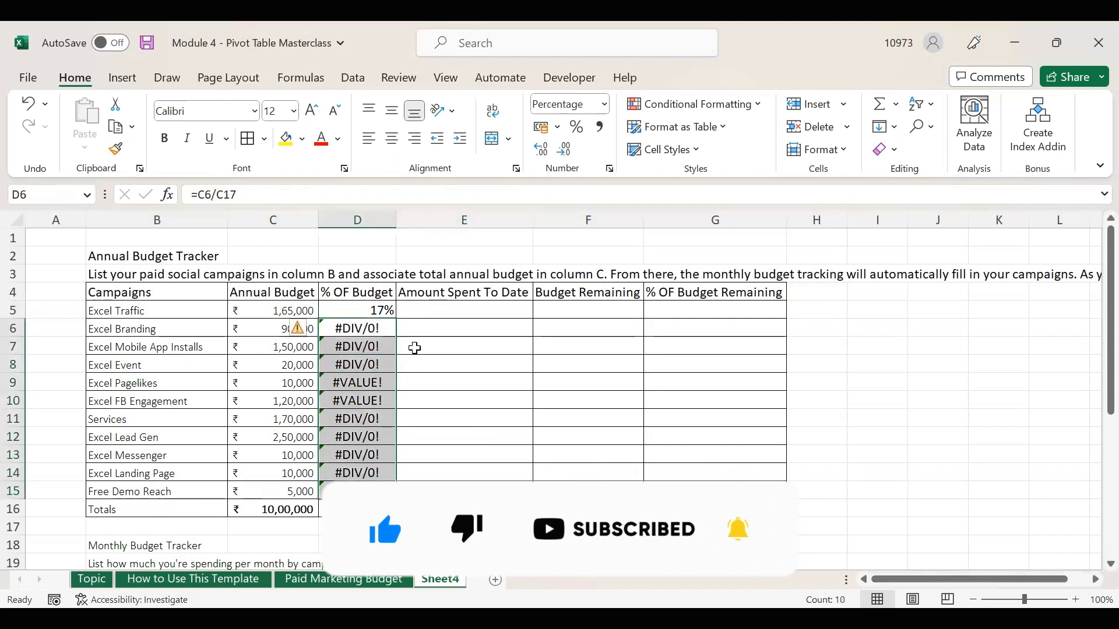
Inspect which total cell the formula in D6 divides by, and save the workbook
{"action": "left_click", "coordinate": [387, 324]}
{"action": "double_click", "coordinate": [387, 325]}
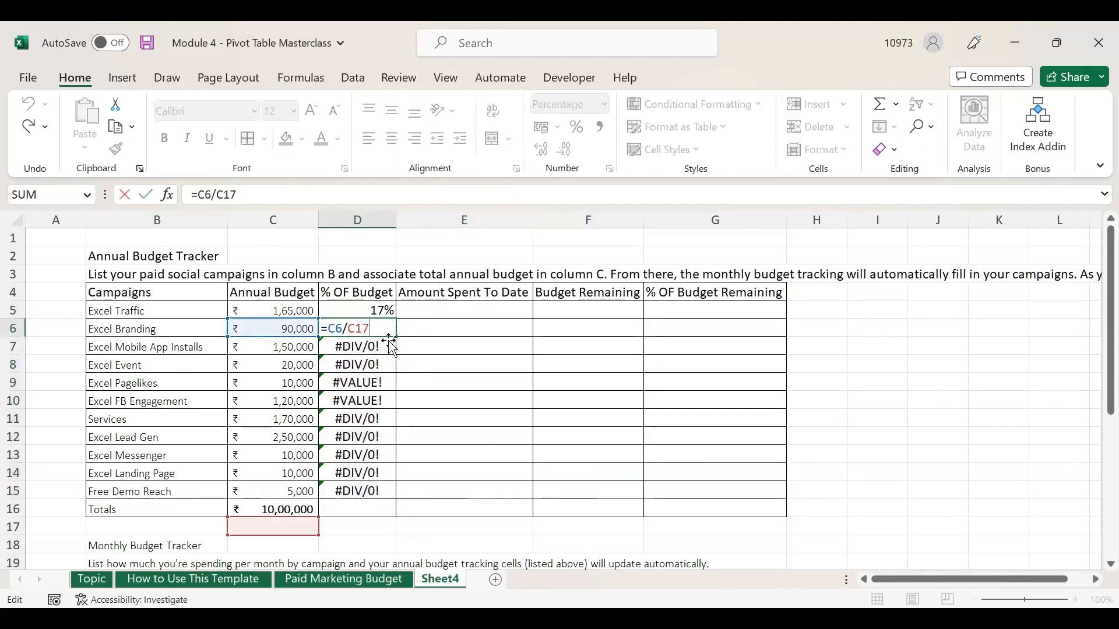
{"action": "left_click_drag", "start_coordinate": [371, 328], "coordinate": [348, 329]}
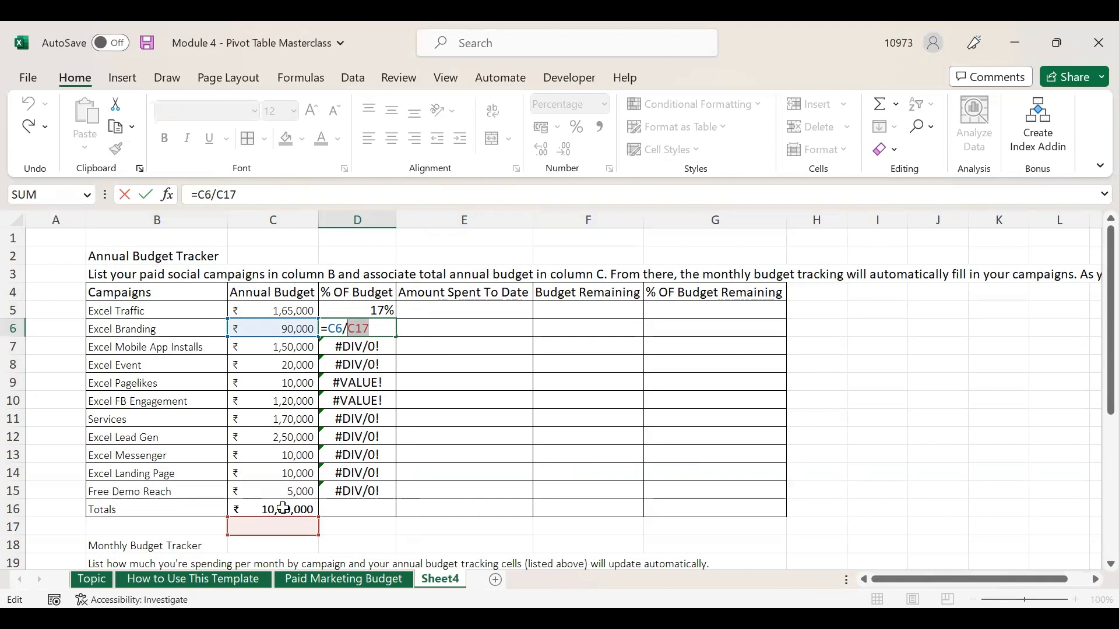
{"action": "left_click", "coordinate": [489, 405]}
{"action": "key", "text": "ctrl+s"}
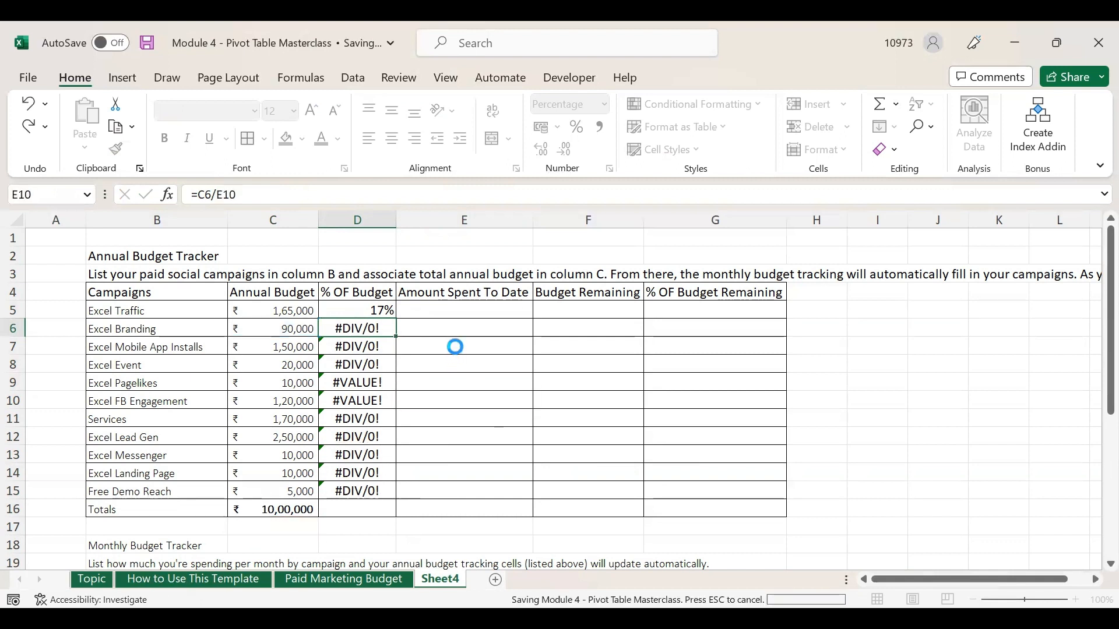
Compare the formulas in D5 and C16, and clear the % OF Budget formulas from D6:D15
{"action": "left_click", "coordinate": [373, 309]}
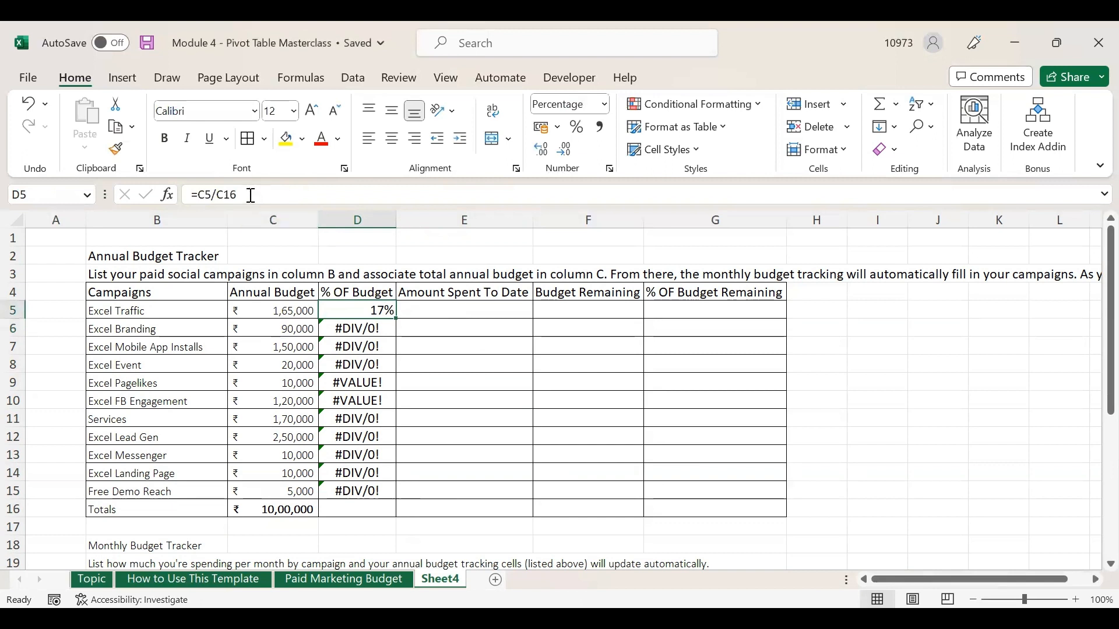
{"action": "left_click_drag", "start_coordinate": [376, 327], "coordinate": [378, 492]}
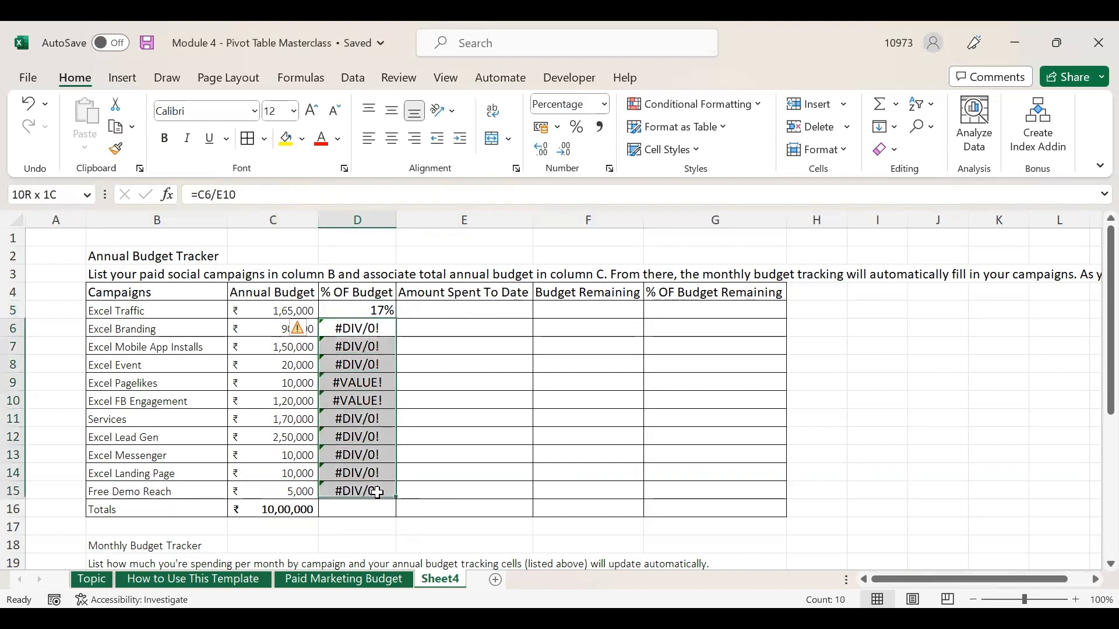
{"action": "left_click", "coordinate": [280, 511]}
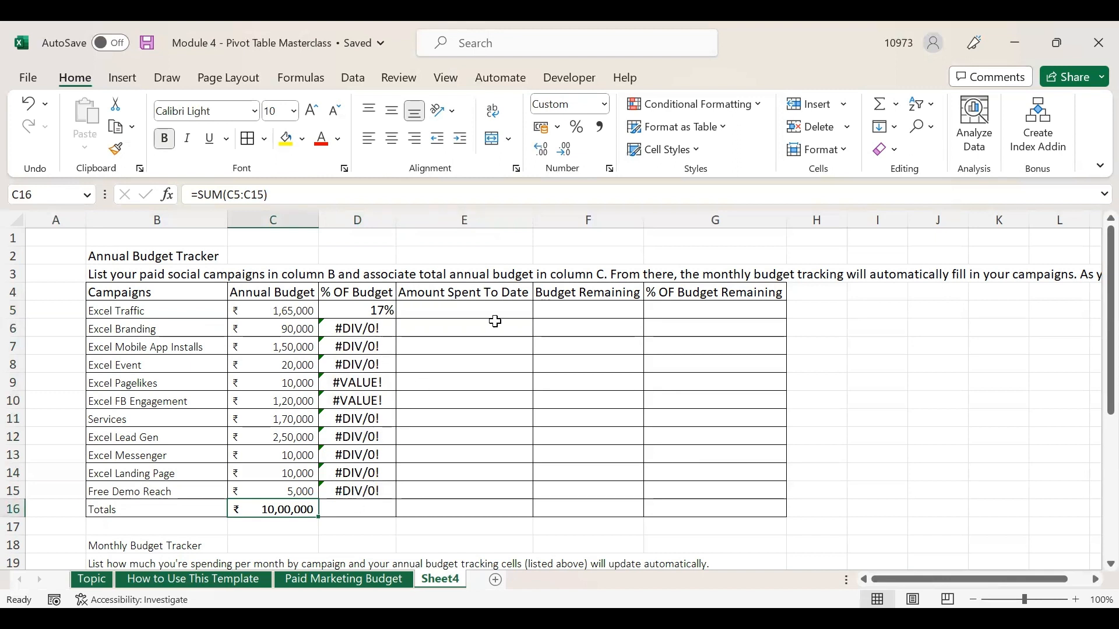
{"action": "left_click_drag", "start_coordinate": [383, 333], "coordinate": [387, 497]}
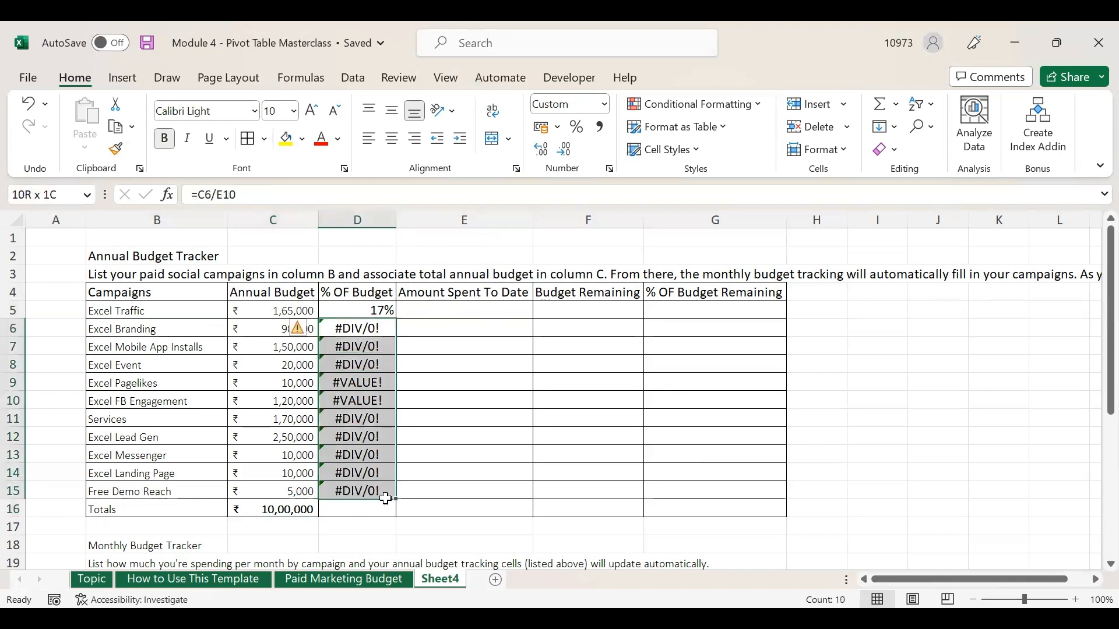
{"action": "key", "text": "Delete"}
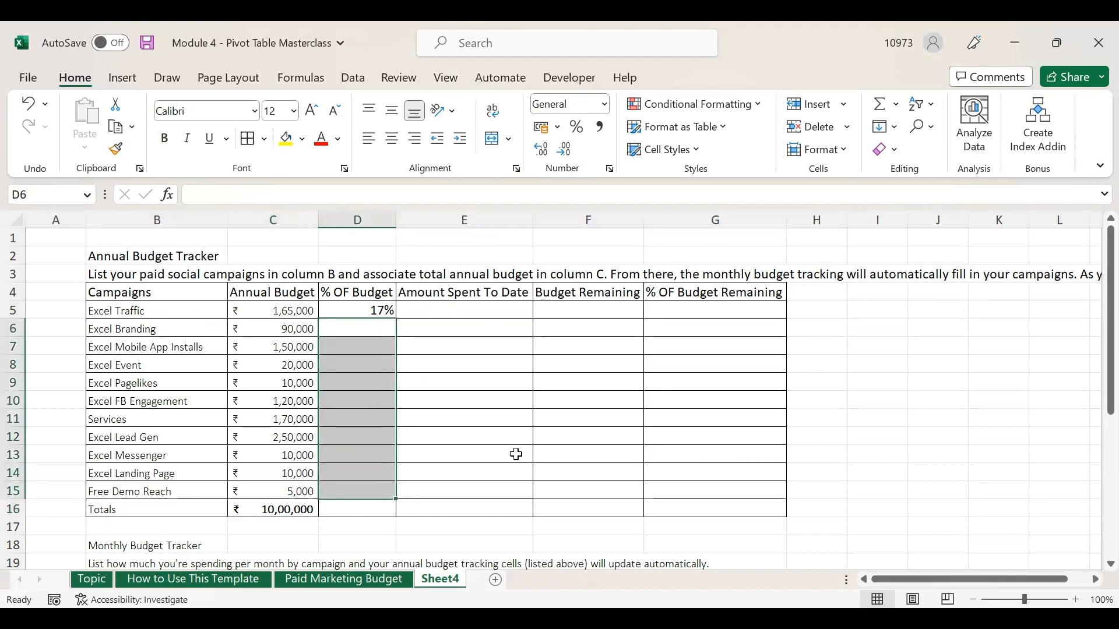
Make the total reference in D5 absolute as =C5/$C$16, and fill the formula down through D15
{"action": "left_click", "coordinate": [365, 306]}
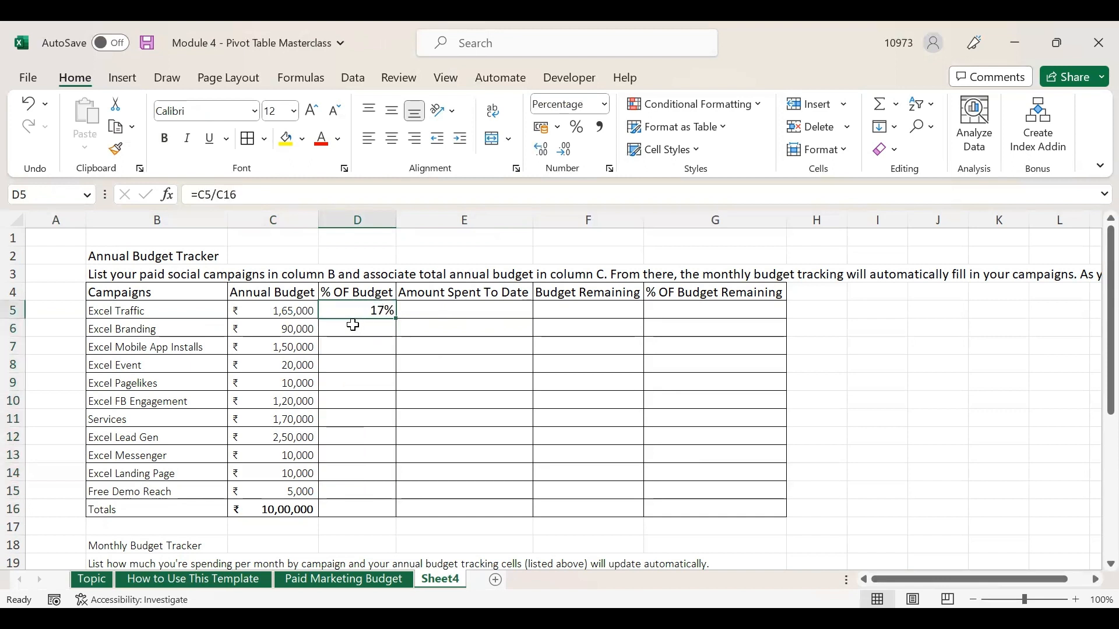
{"action": "double_click", "coordinate": [372, 311]}
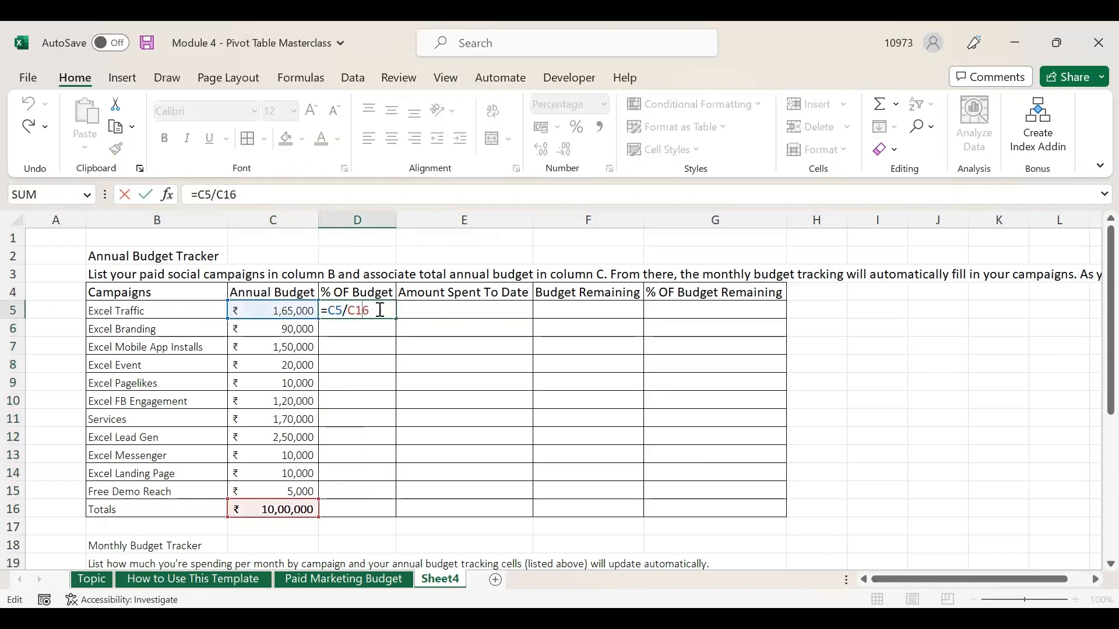
{"action": "key", "text": "Left"}
{"action": "key", "text": "Left"}
{"action": "key", "text": "Left"}
{"action": "type", "text": "$C"}
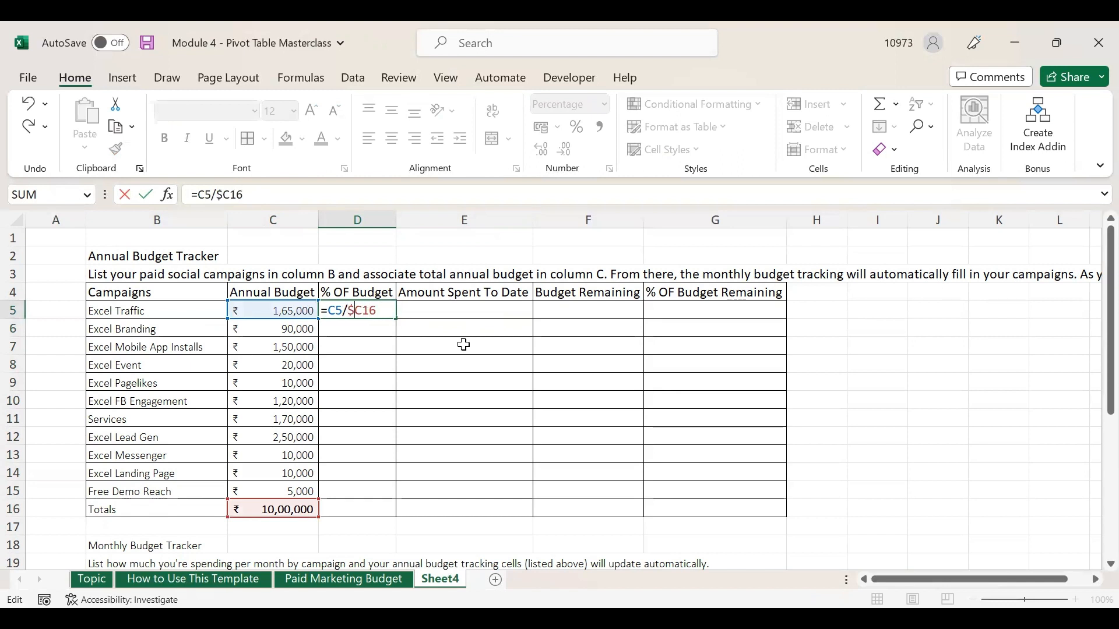
{"action": "type", "text": "$"}
{"action": "key", "text": "Return"}
{"action": "key", "text": "Up"}
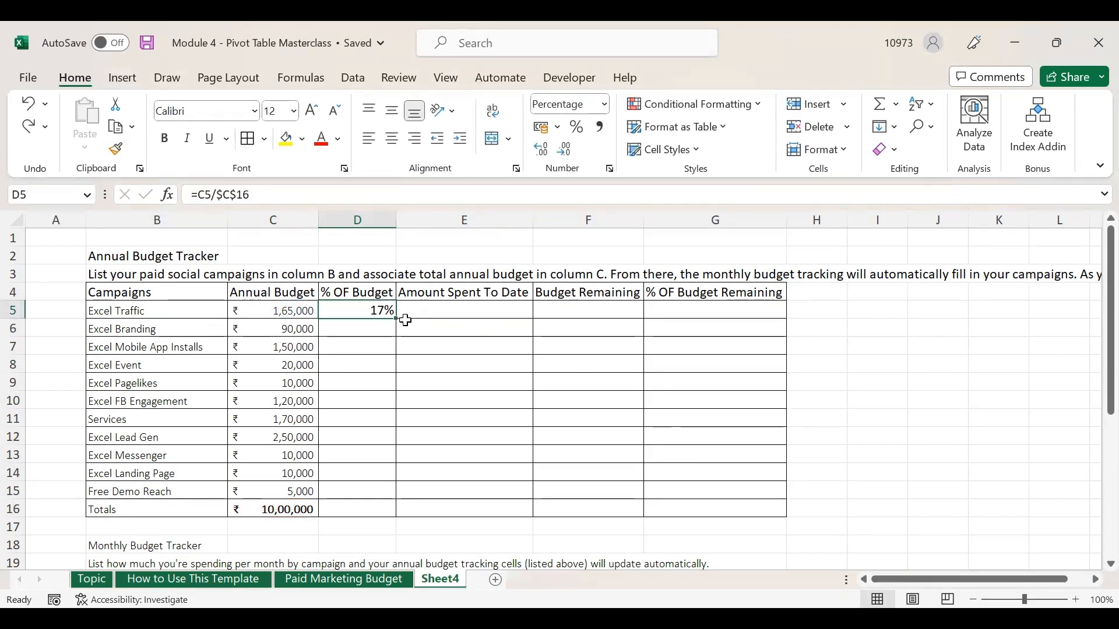
{"action": "left_click_drag", "start_coordinate": [396, 320], "coordinate": [400, 495]}
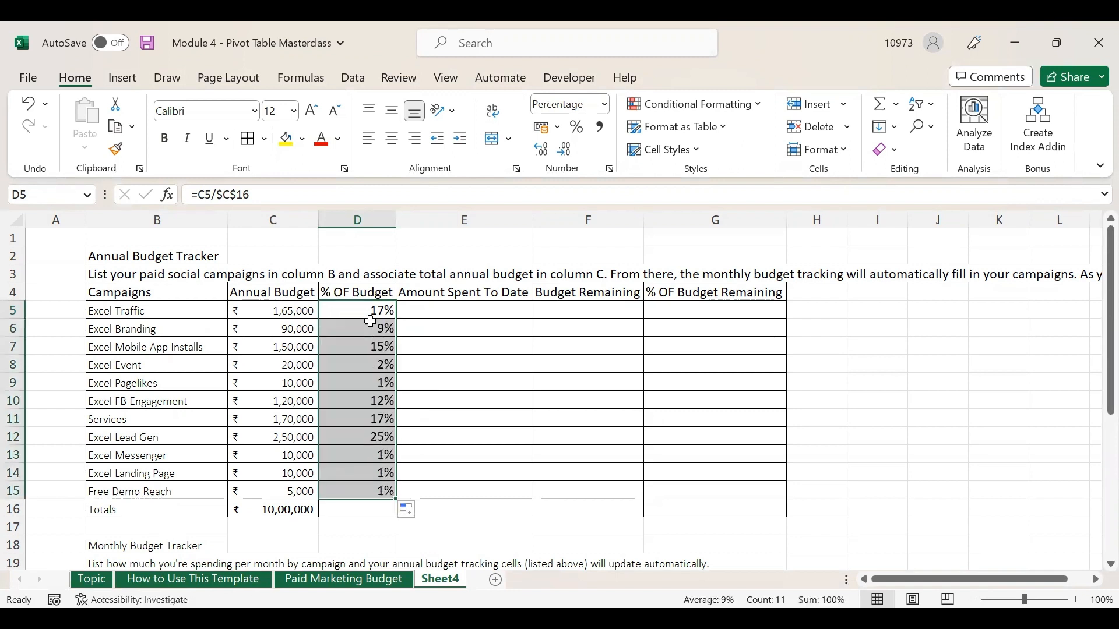
Check the absolute reference to the total in the % OF Budget formulas in D5 and D6:D15
{"action": "left_click", "coordinate": [368, 325]}
{"action": "left_click", "coordinate": [366, 313]}
{"action": "double_click", "coordinate": [366, 313]}
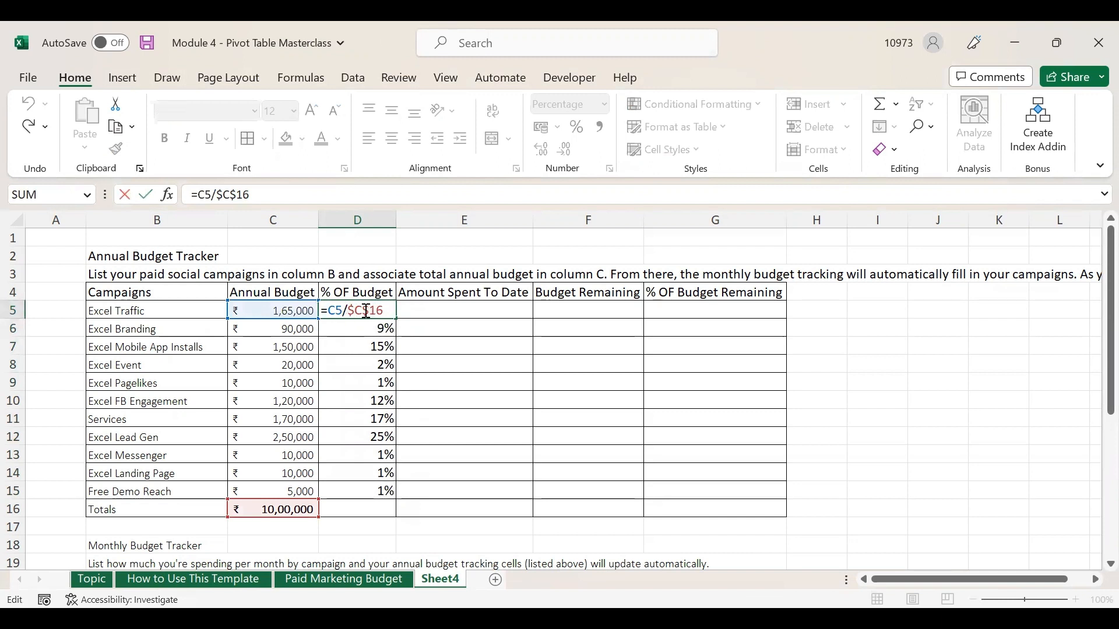
{"action": "left_click_drag", "start_coordinate": [384, 312], "coordinate": [357, 312]}
{"action": "left_click", "coordinate": [352, 310]}
{"action": "key", "text": "Return"}
{"action": "left_click", "coordinate": [369, 309]}
{"action": "left_click", "coordinate": [367, 329]}
{"action": "left_click_drag", "start_coordinate": [365, 358], "coordinate": [358, 491]}
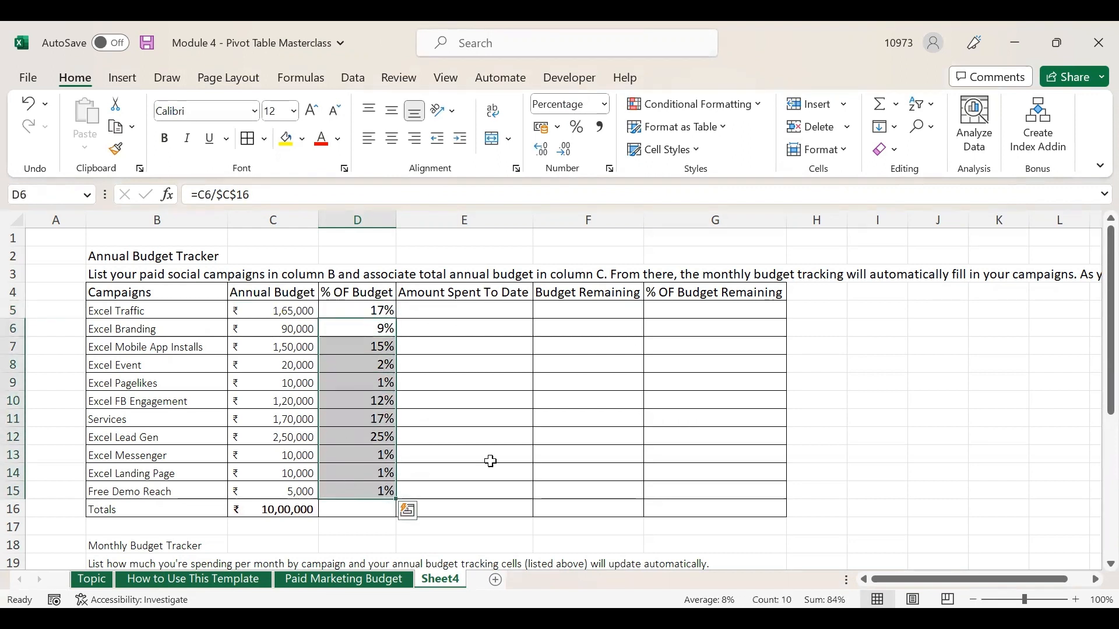
{"action": "left_click", "coordinate": [493, 460]}
Compare the budget percentages of Excel Traffic and Excel Lead Gen with their annual budgets and the total in C16
{"action": "left_click", "coordinate": [334, 310]}
{"action": "left_click", "coordinate": [340, 329]}
{"action": "left_click", "coordinate": [338, 310]}
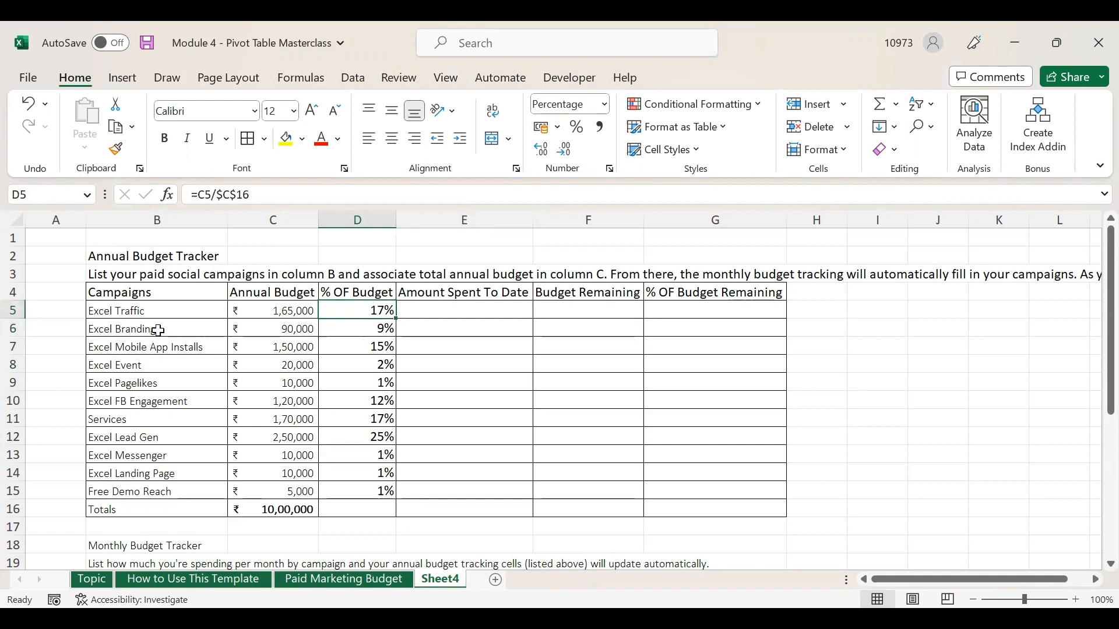
{"action": "left_click", "coordinate": [116, 312]}
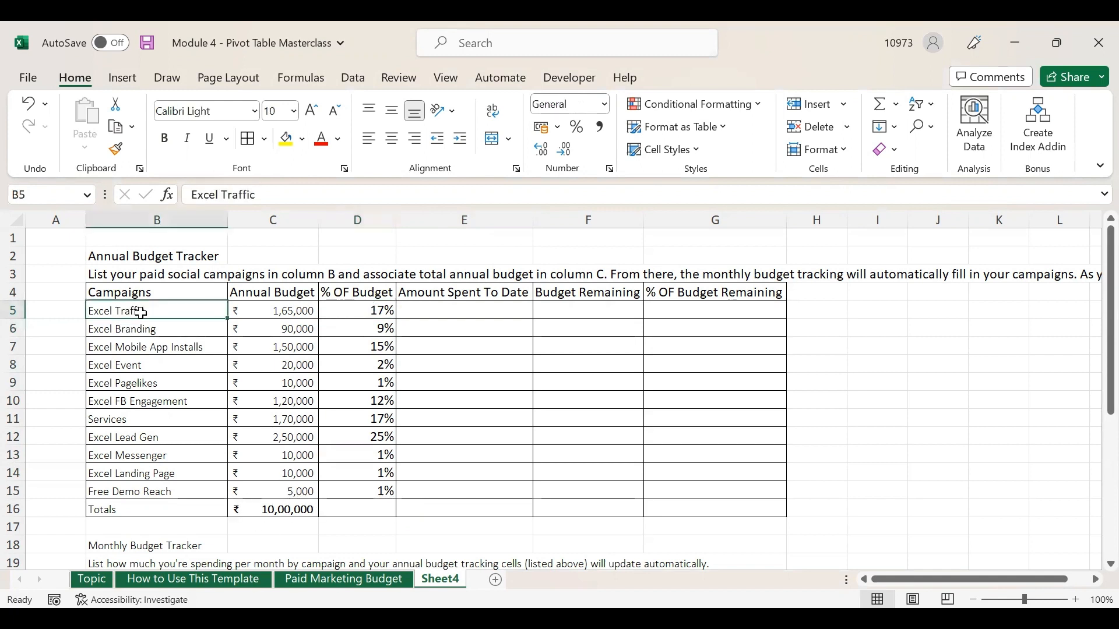
{"action": "left_click", "coordinate": [338, 441]}
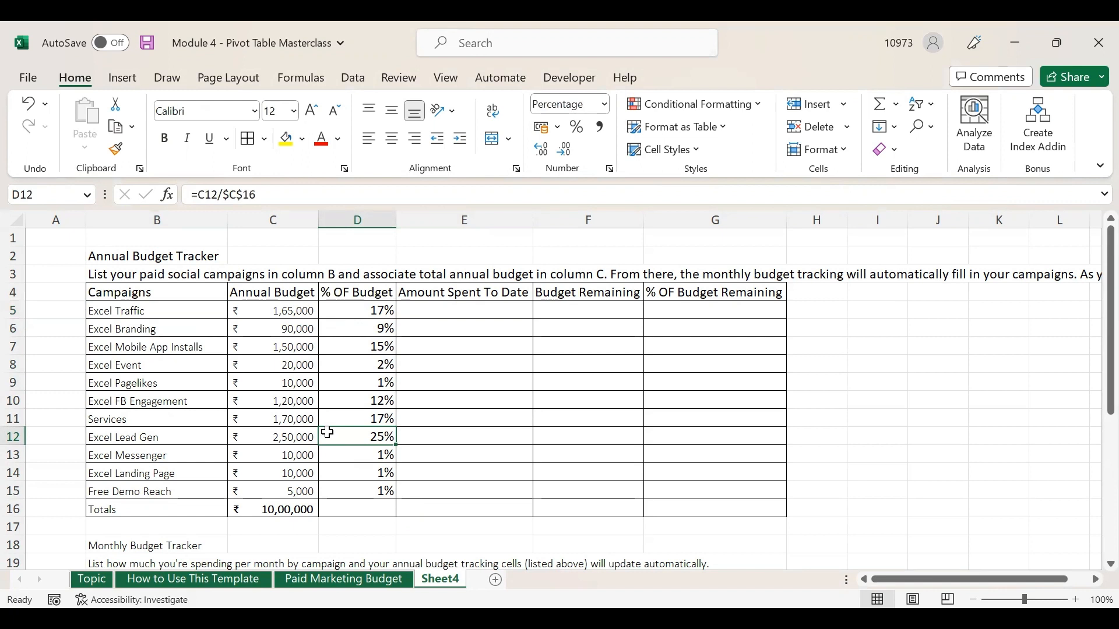
{"action": "left_click", "coordinate": [144, 437]}
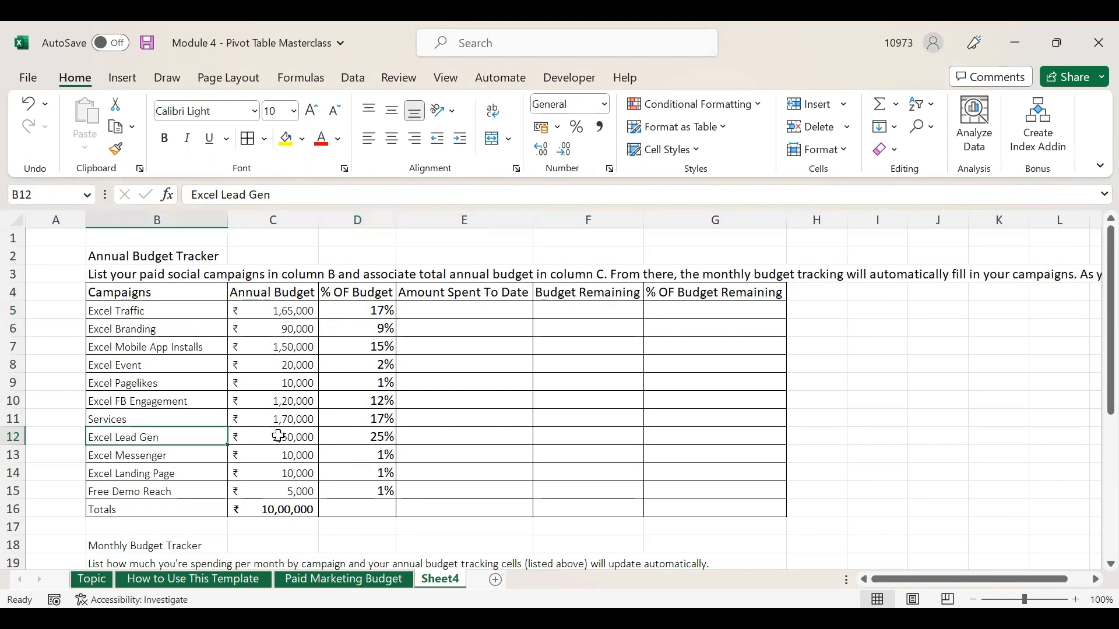
{"action": "left_click", "coordinate": [353, 434]}
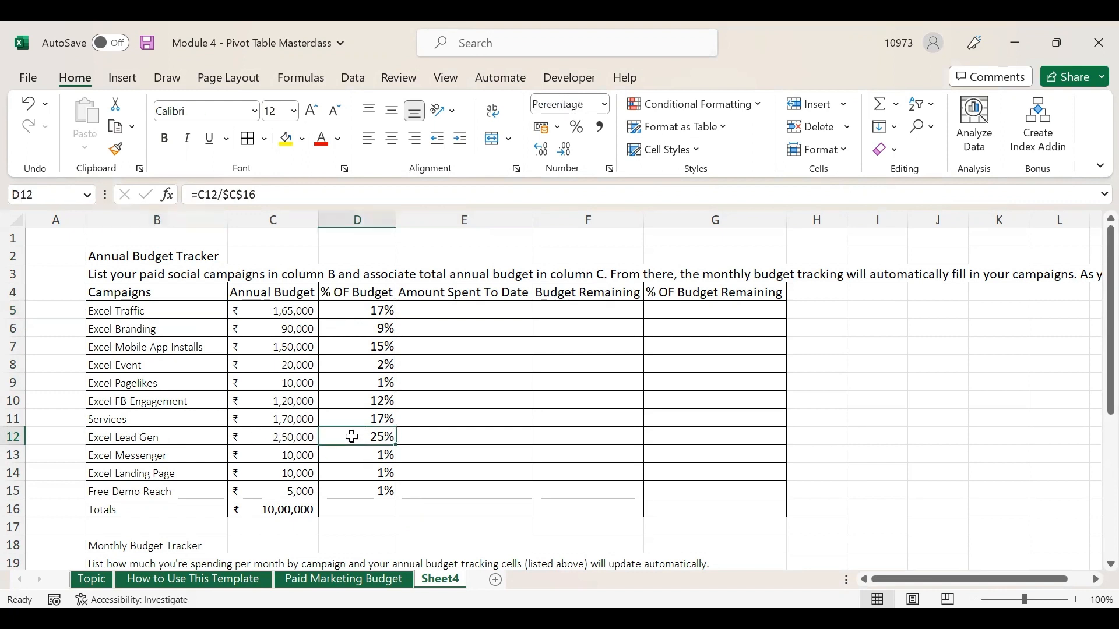
{"action": "left_click", "coordinate": [284, 509]}
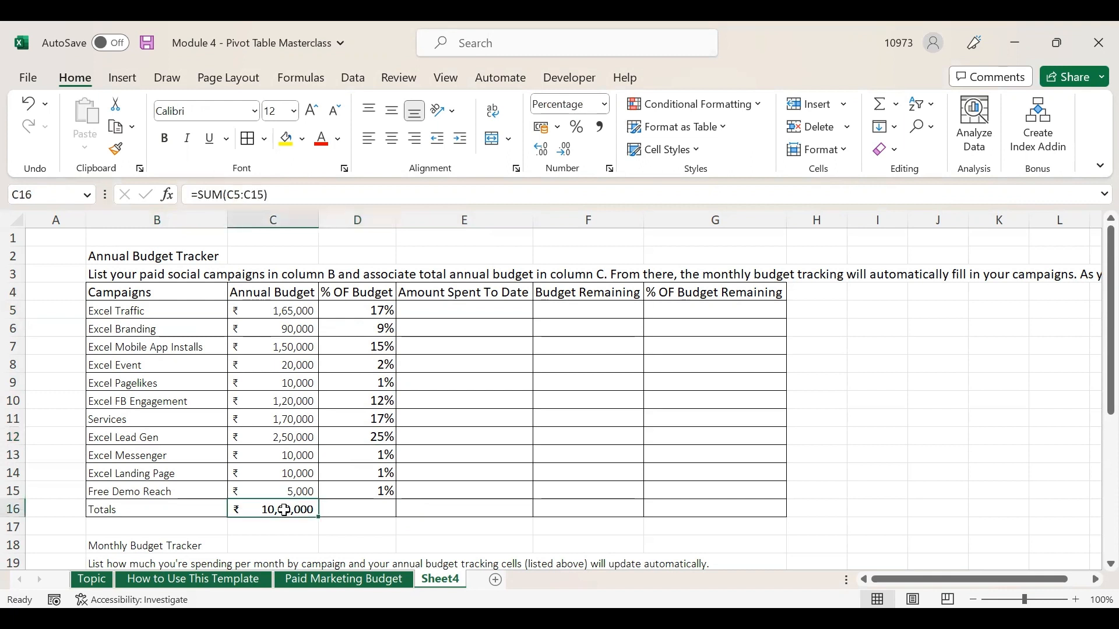
{"action": "left_click", "coordinate": [288, 436]}
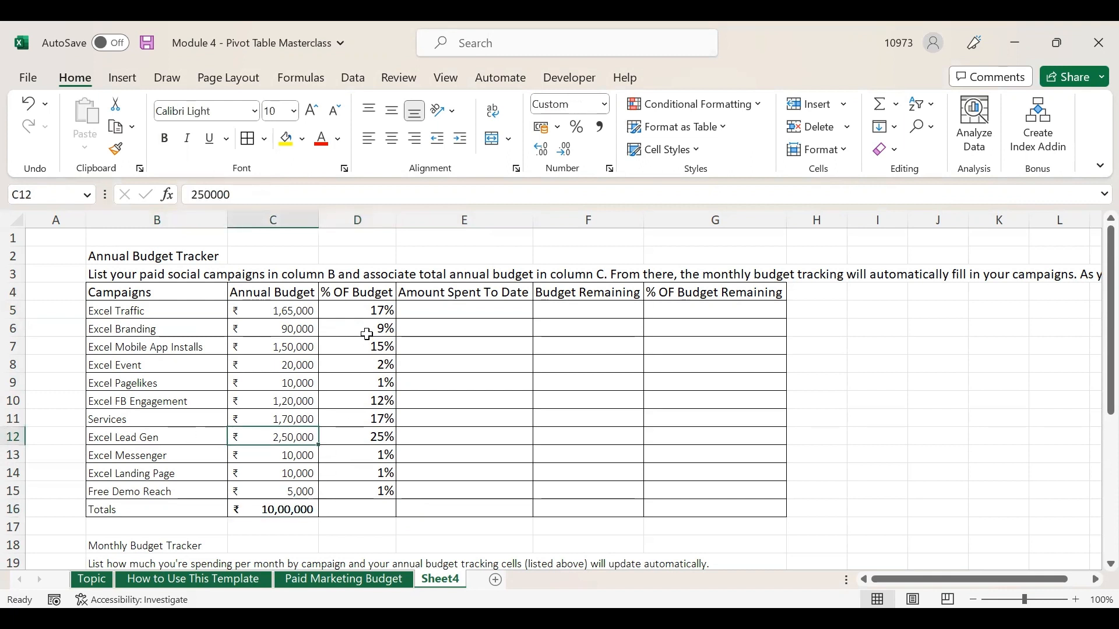
{"action": "left_click_drag", "start_coordinate": [355, 310], "coordinate": [367, 483]}
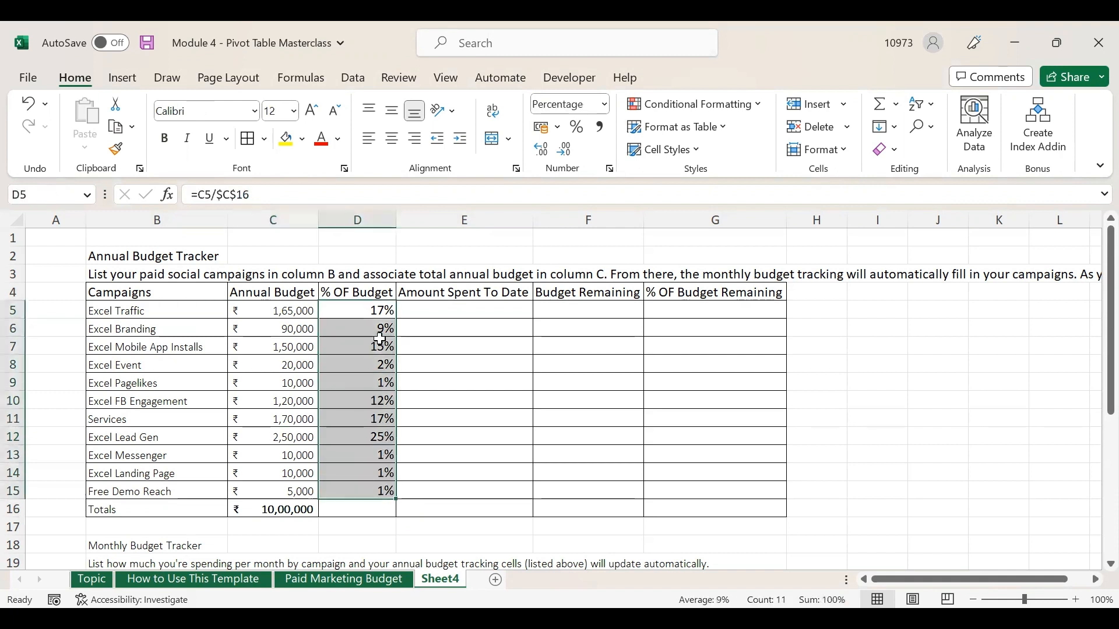
Examine the Amount Spent To Date column and the Monthly Budget Tracker grid, and select C22 for Excel Traffic in JAN
{"action": "left_click", "coordinate": [435, 314]}
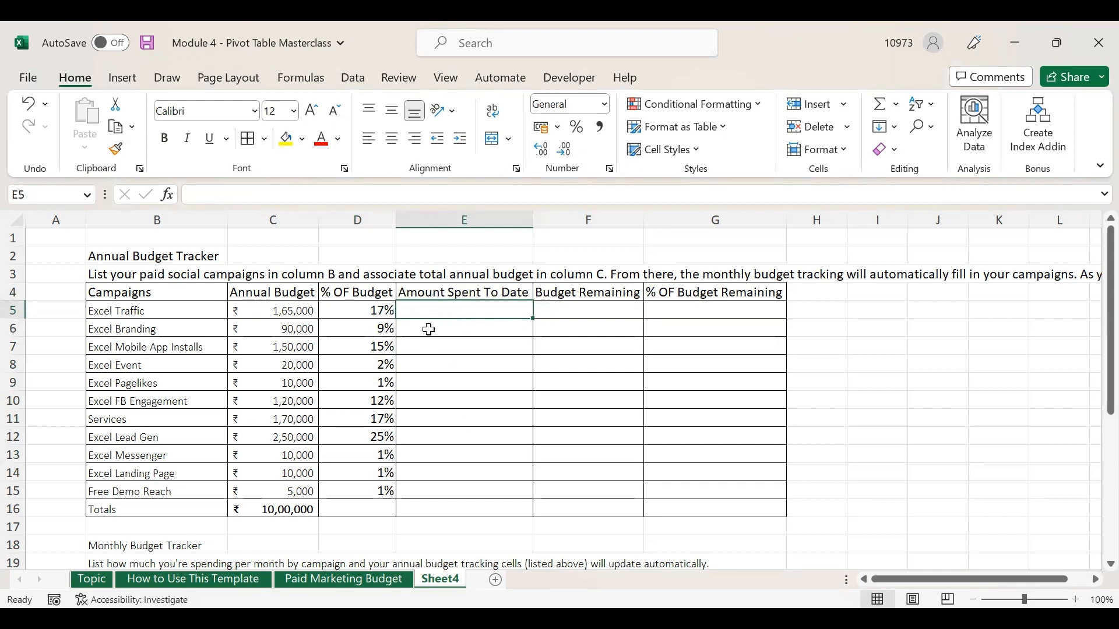
{"action": "scroll", "coordinate": [502, 419], "scroll_direction": "down", "scroll_amount": 5}
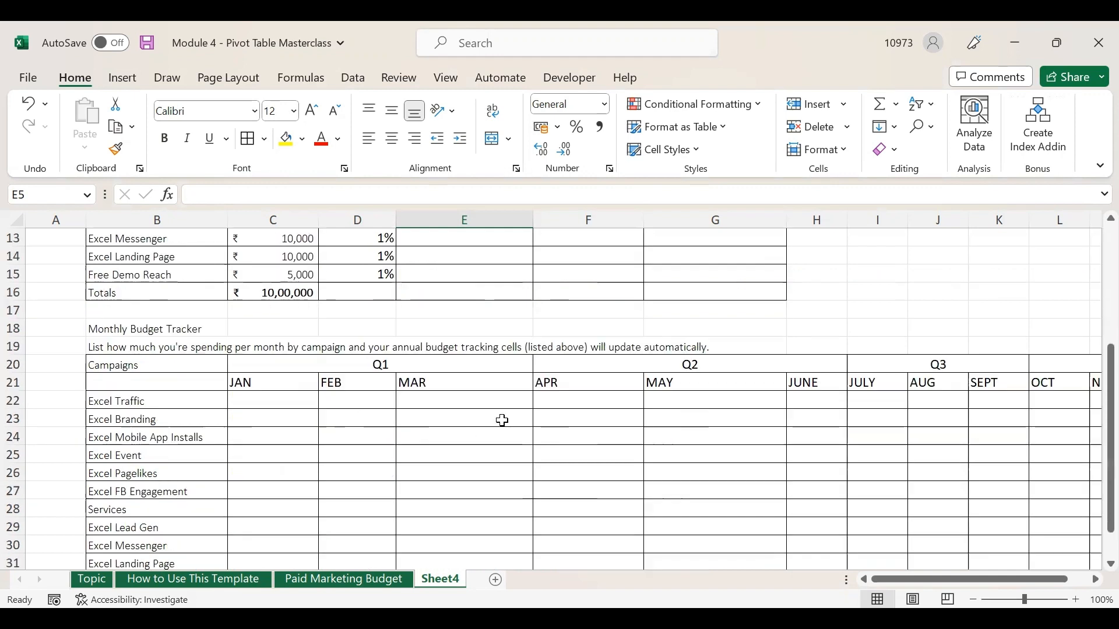
{"action": "left_click_drag", "start_coordinate": [271, 345], "coordinate": [768, 510]}
{"action": "left_click", "coordinate": [569, 422]}
{"action": "left_click", "coordinate": [284, 345]}
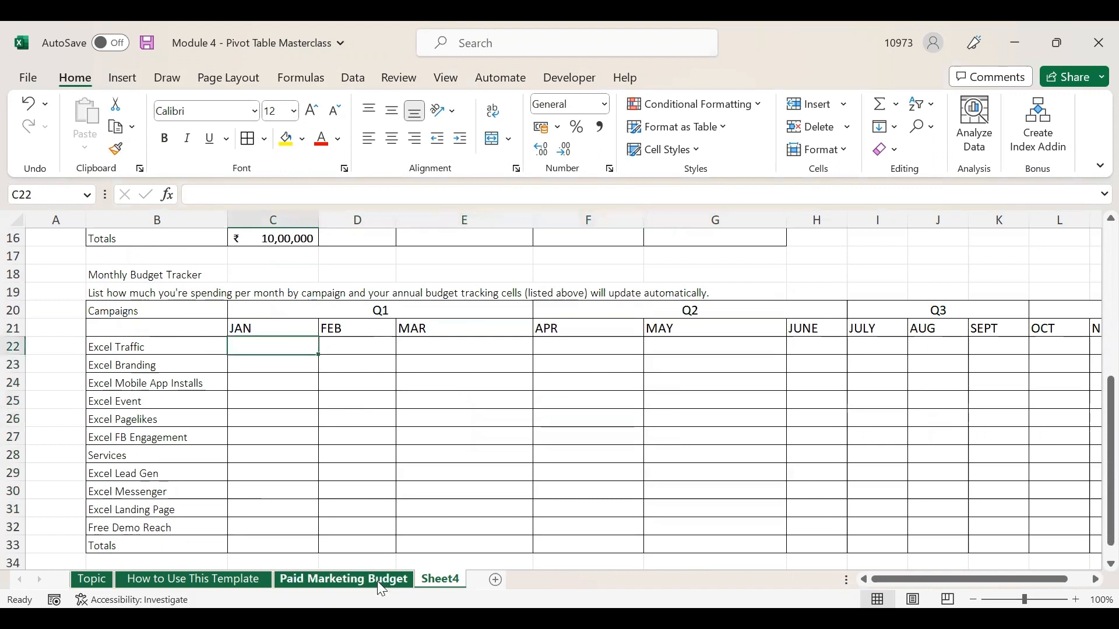
Copy the Q1–Q4 monthly spending block with its headers from the Paid Marketing Budget sheet, and paste it into Sheet4 starting at C20
{"action": "left_click", "coordinate": [344, 580]}
{"action": "scroll", "coordinate": [400, 508], "scroll_direction": "down", "scroll_amount": 7}
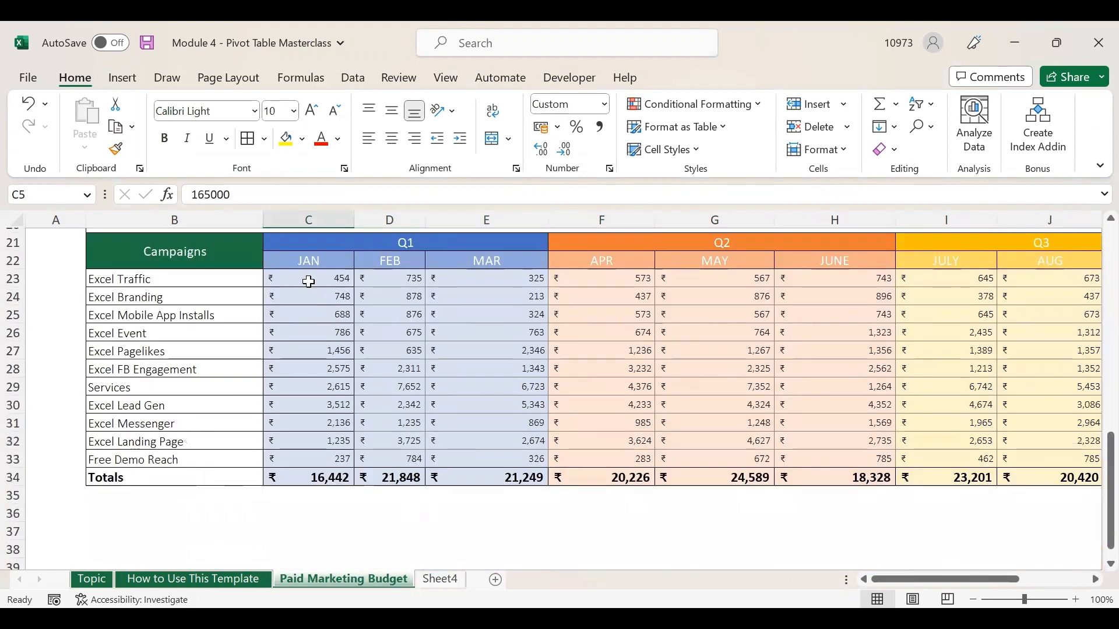
{"action": "left_click_drag", "start_coordinate": [298, 244], "coordinate": [511, 459]}
{"action": "key", "text": "ctrl+c"}
{"action": "left_click", "coordinate": [441, 579]}
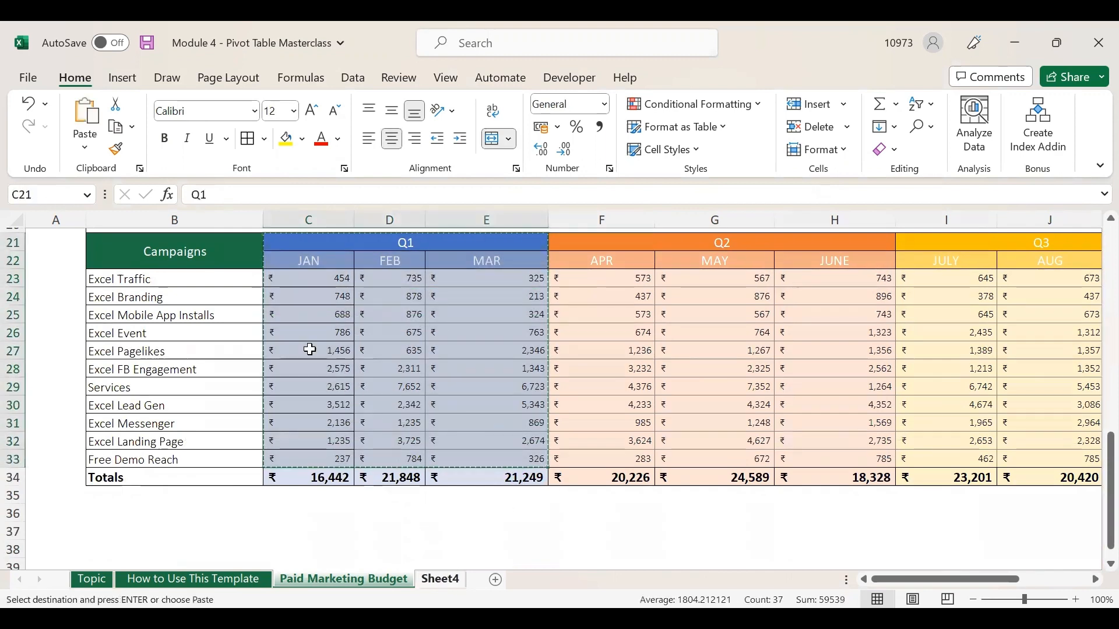
{"action": "left_click", "coordinate": [283, 311]}
{"action": "key", "text": "ctrl+v"}
{"action": "left_click", "coordinate": [591, 434]}
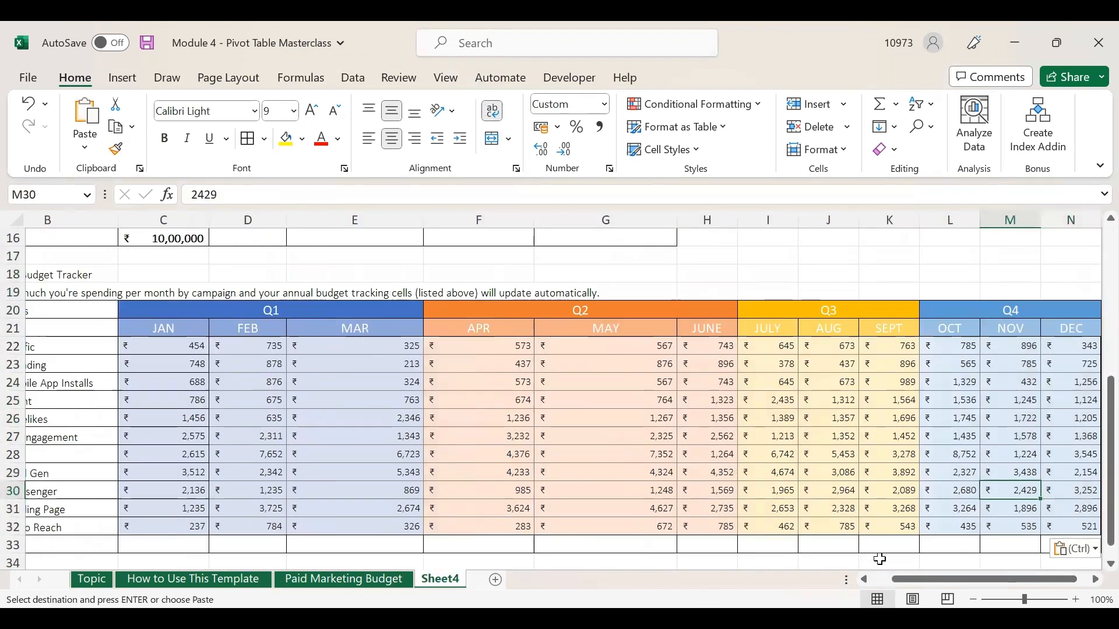
{"action": "scroll", "coordinate": [882, 581], "scroll_direction": "left", "scroll_amount": 2}
{"action": "scroll", "coordinate": [879, 578], "scroll_direction": "left", "scroll_amount": 1}
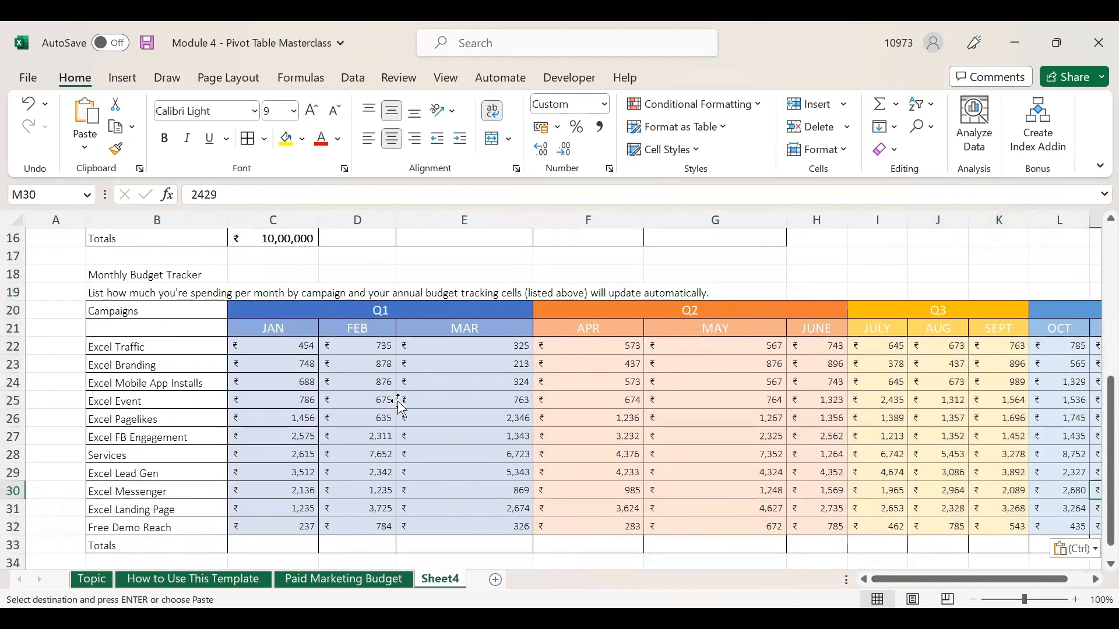
{"action": "left_click", "coordinate": [401, 401]}
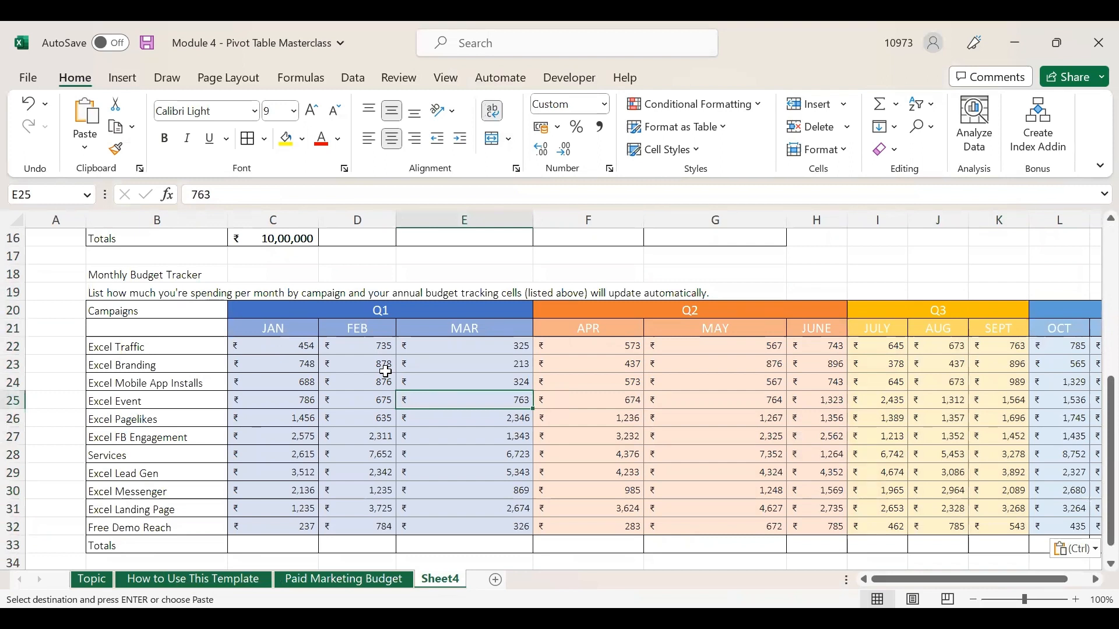
{"action": "left_click", "coordinate": [355, 362]}
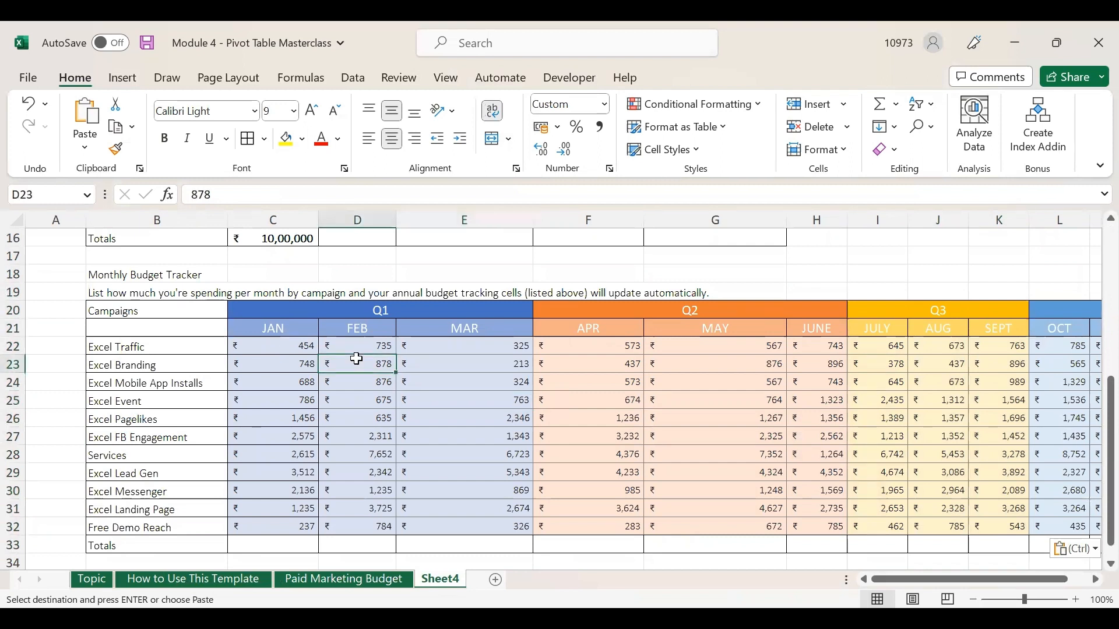
{"action": "left_click", "coordinate": [289, 346]}
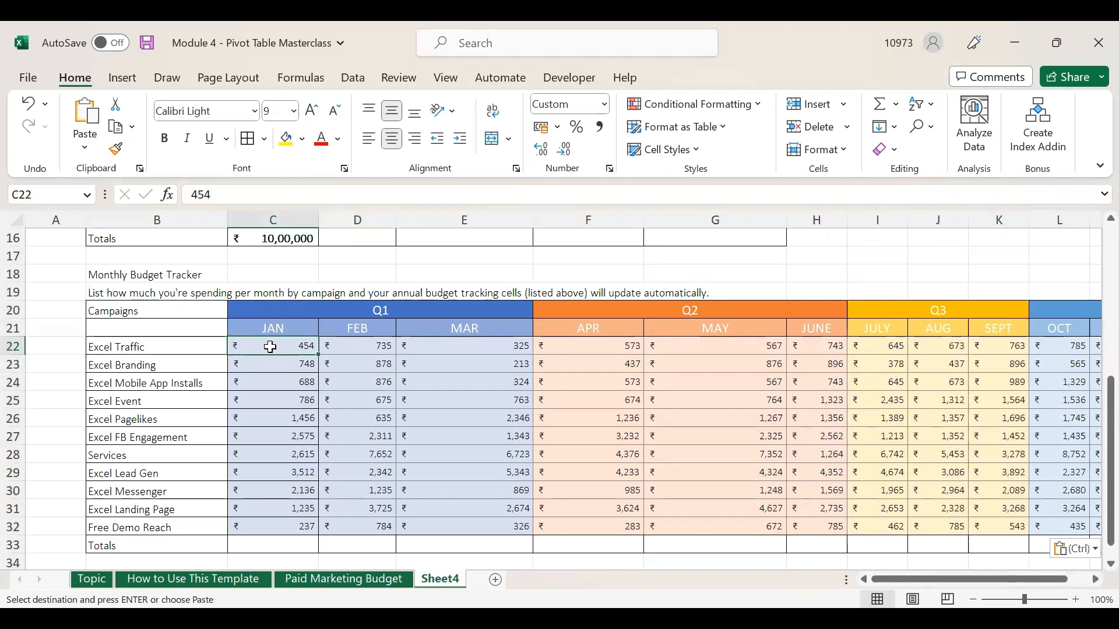
Enter =SUM(C22:N22) in E5 to total Excel Traffic's monthly spending under Amount Spent To Date
{"action": "scroll", "coordinate": [271, 348], "scroll_direction": "up", "scroll_amount": 5}
{"action": "left_click", "coordinate": [444, 293]}
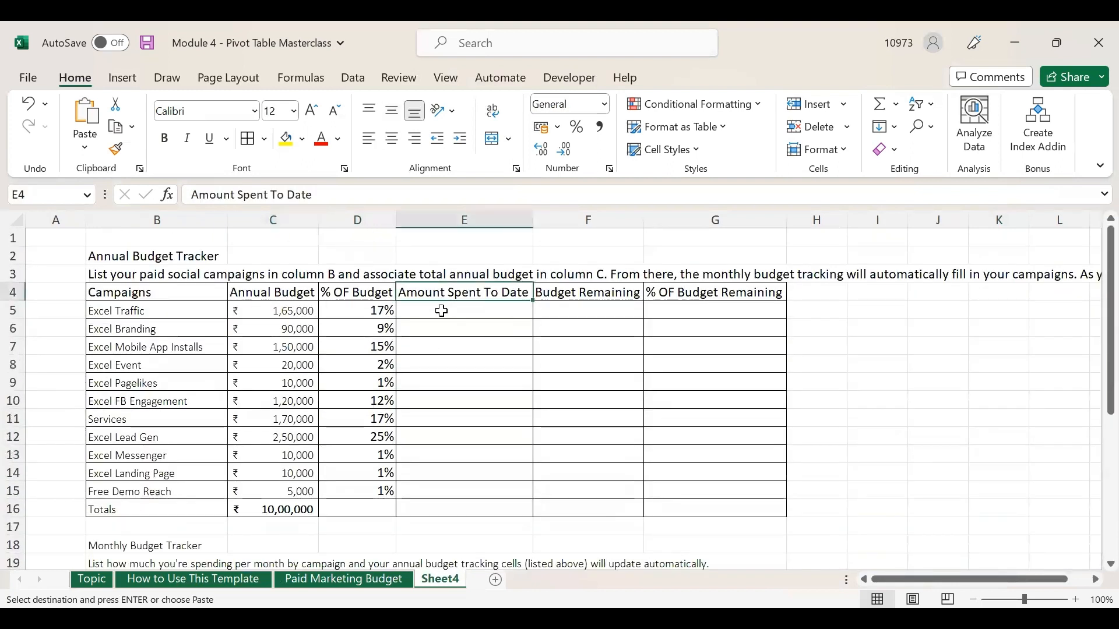
{"action": "left_click", "coordinate": [441, 311]}
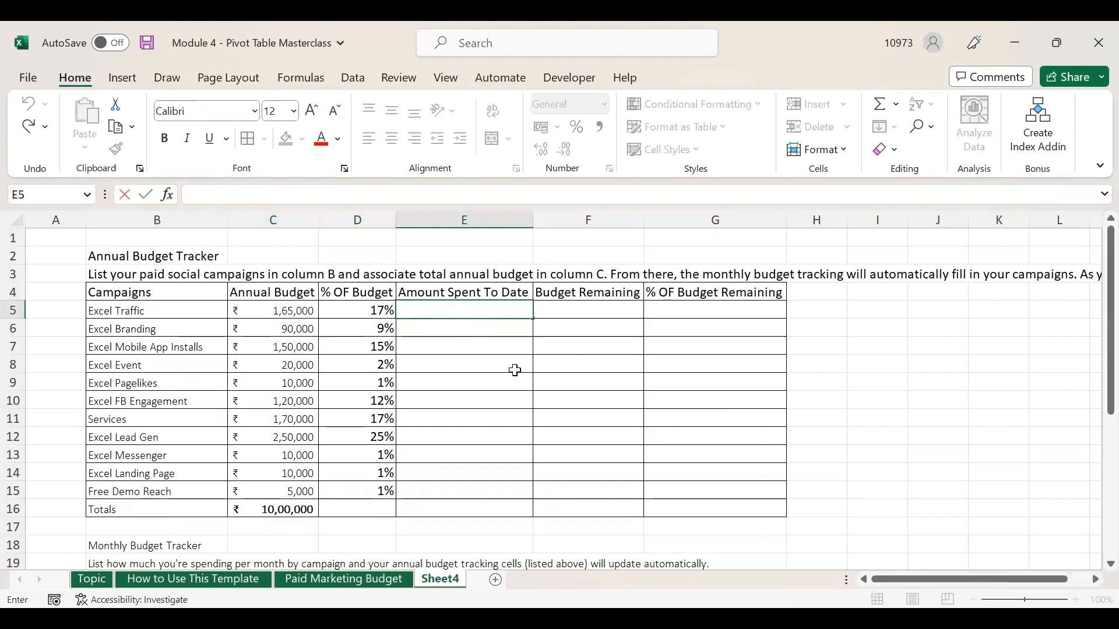
{"action": "type", "text": "="}
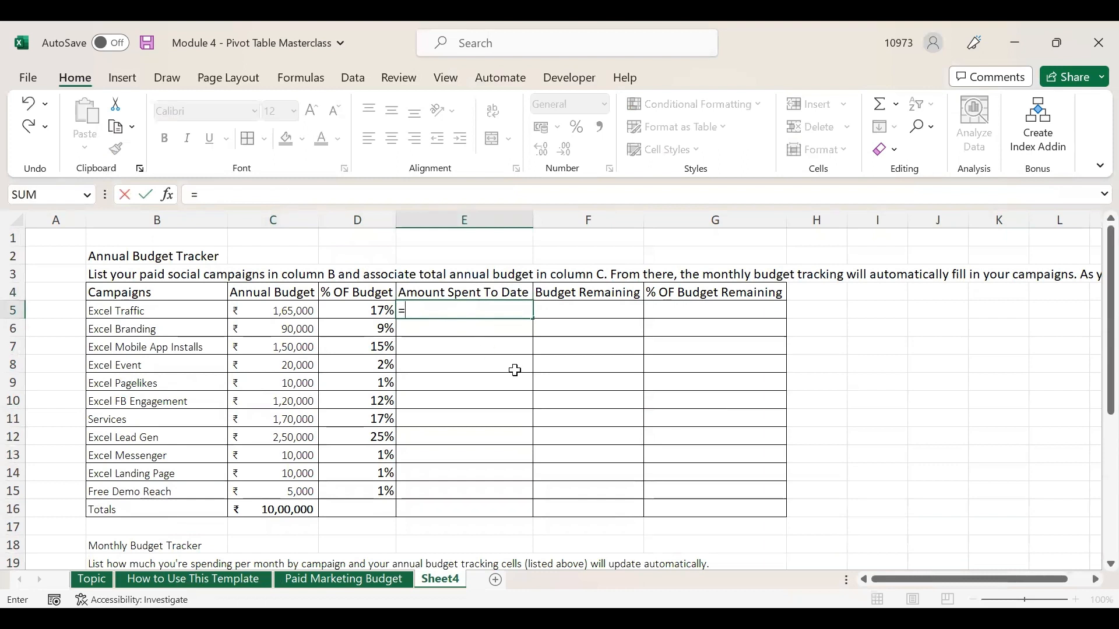
{"action": "type", "text": "SUM("}
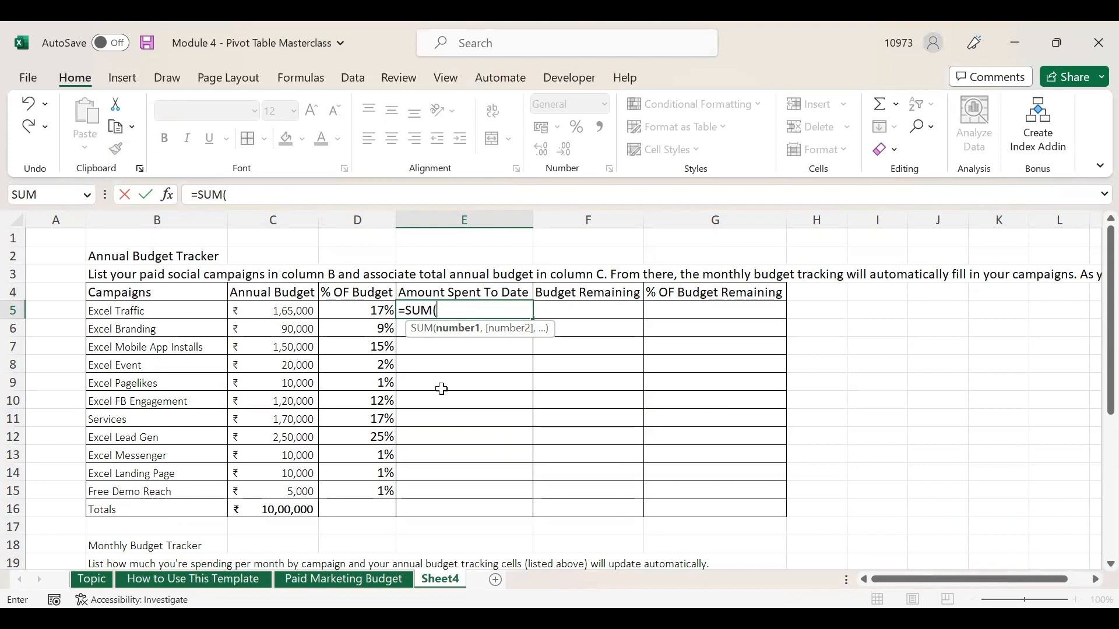
{"action": "scroll", "coordinate": [441, 388], "scroll_direction": "down", "scroll_amount": 4}
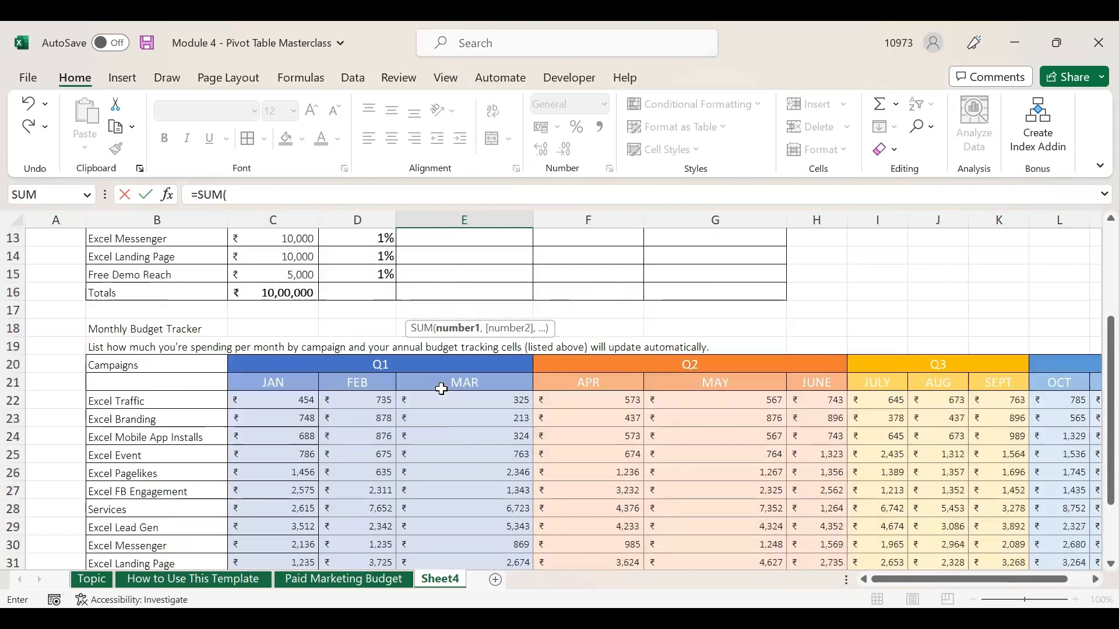
{"action": "left_click", "coordinate": [265, 399]}
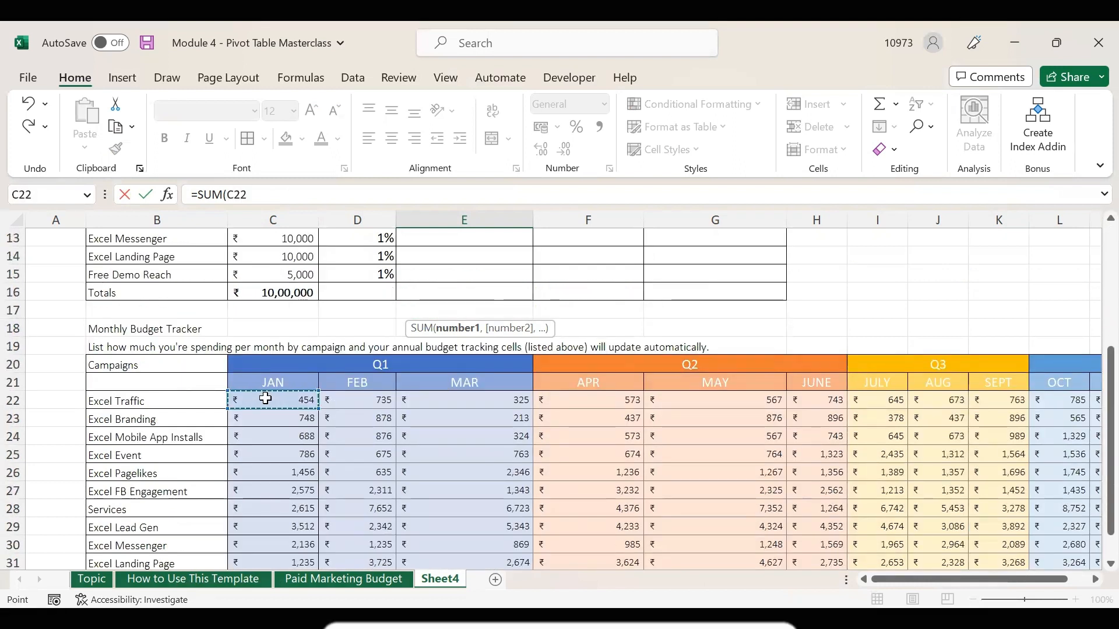
{"action": "left_click_drag", "start_coordinate": [265, 398], "coordinate": [379, 401]}
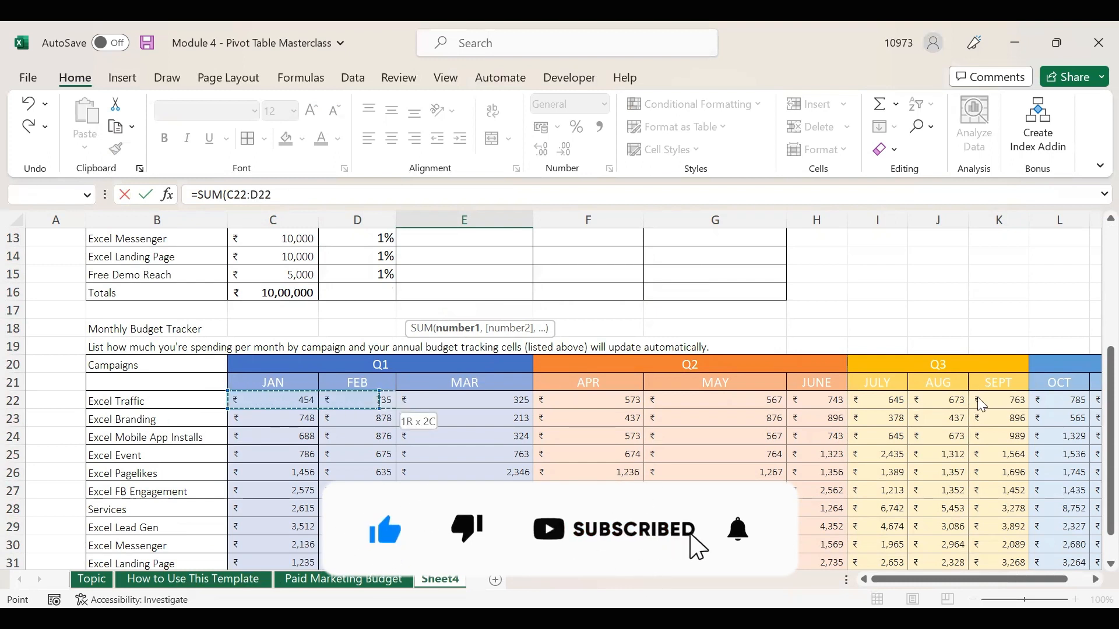
{"action": "left_click_drag", "start_coordinate": [982, 406], "coordinate": [1096, 402]}
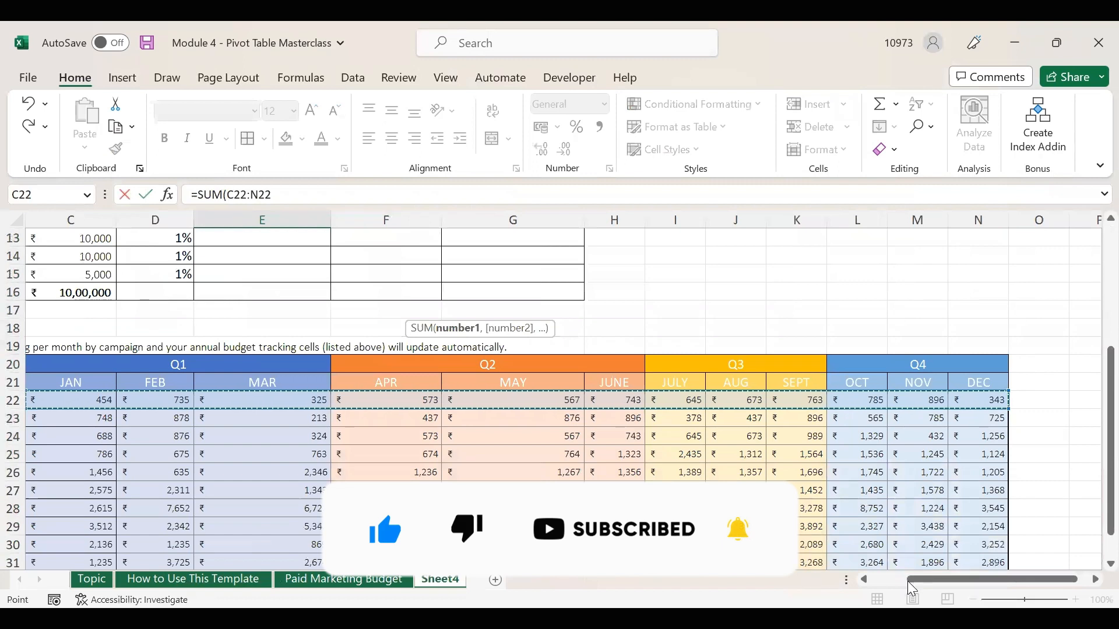
{"action": "left_click", "coordinate": [864, 579]}
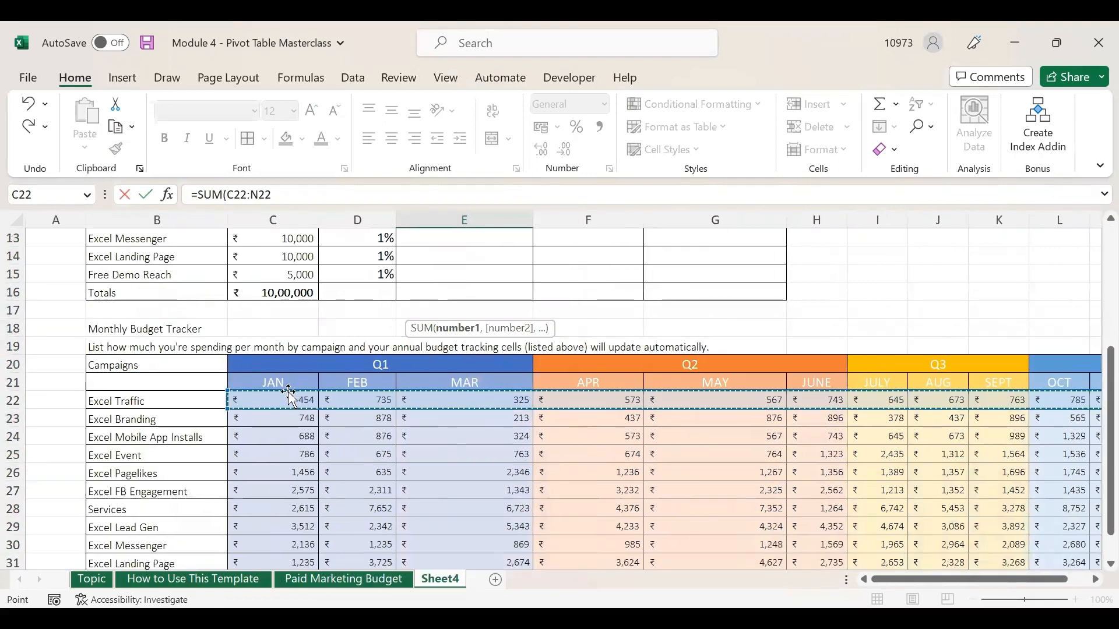
{"action": "scroll", "coordinate": [577, 381], "scroll_direction": "up", "scroll_amount": 4}
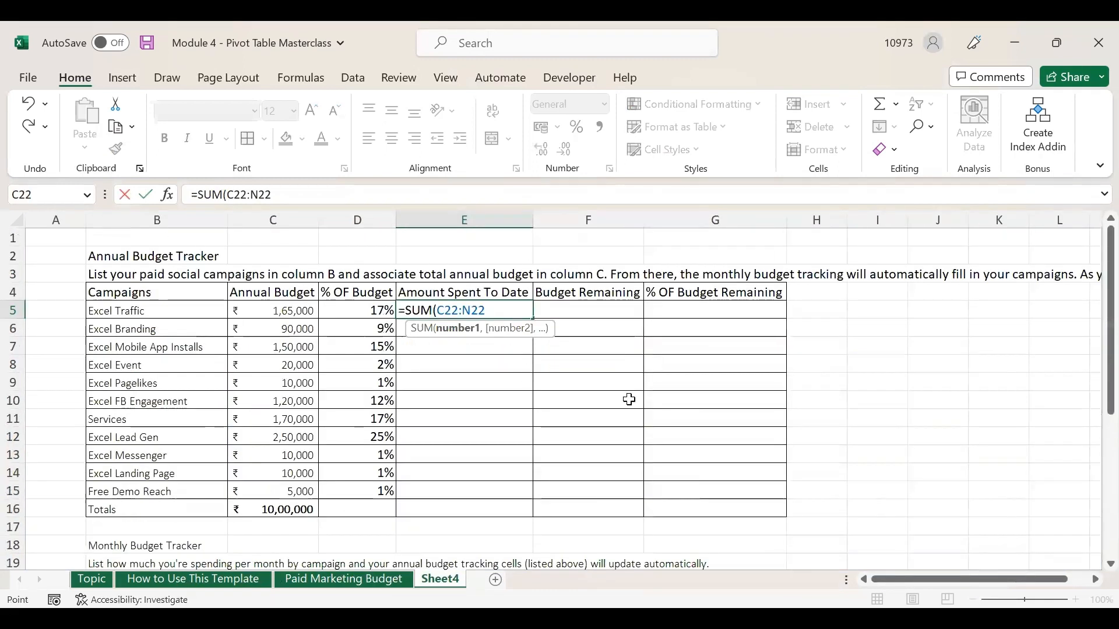
{"action": "type", "text": ")"}
{"action": "key", "text": "Return"}
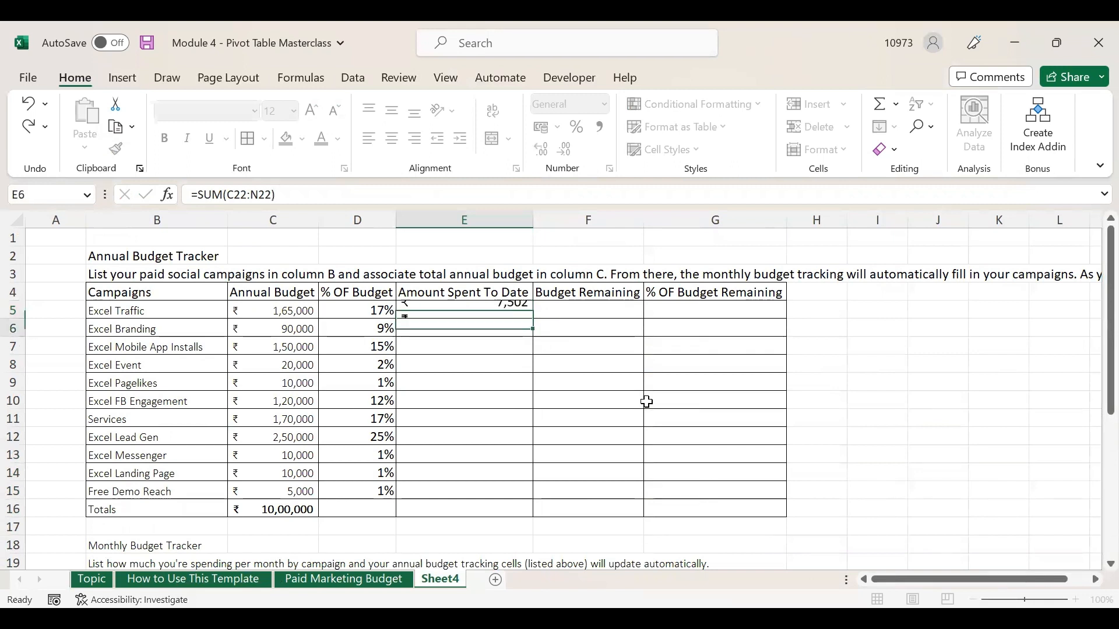
{"action": "left_click", "coordinate": [500, 313]}
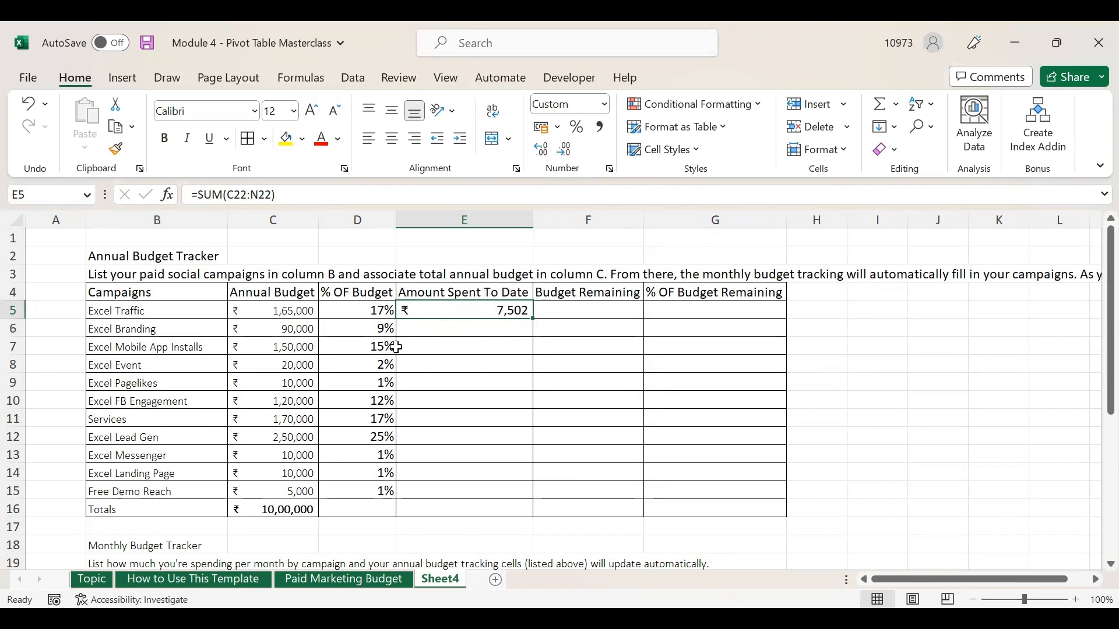
Change the monthly tracker title in B18 to Monthly Budget Tracker - 2022
{"action": "left_click", "coordinate": [161, 305]}
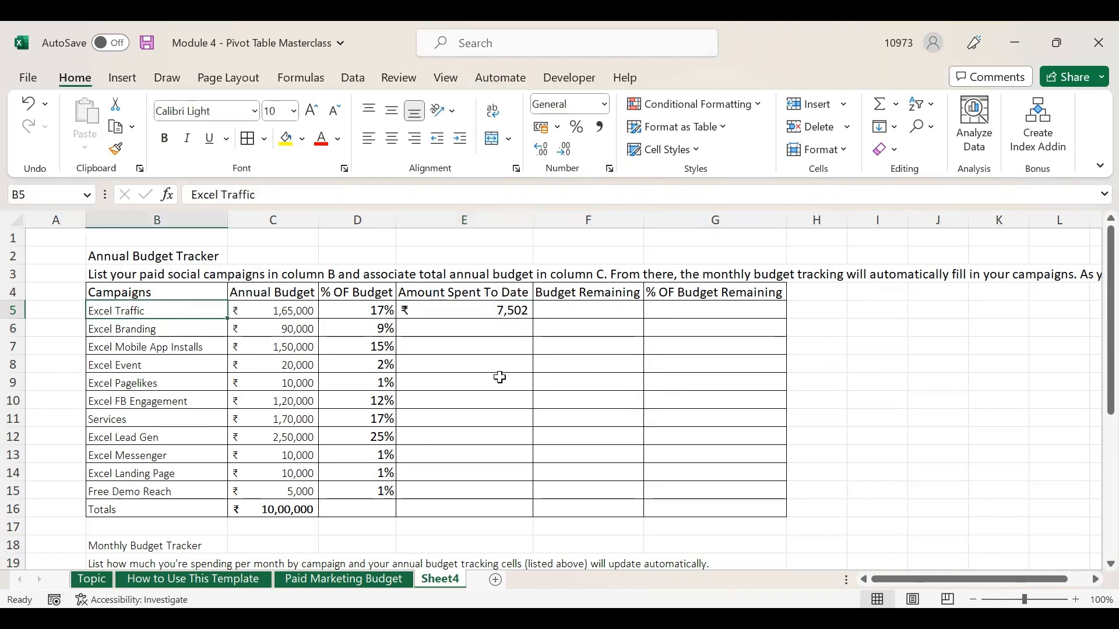
{"action": "scroll", "coordinate": [513, 396], "scroll_direction": "down", "scroll_amount": 4}
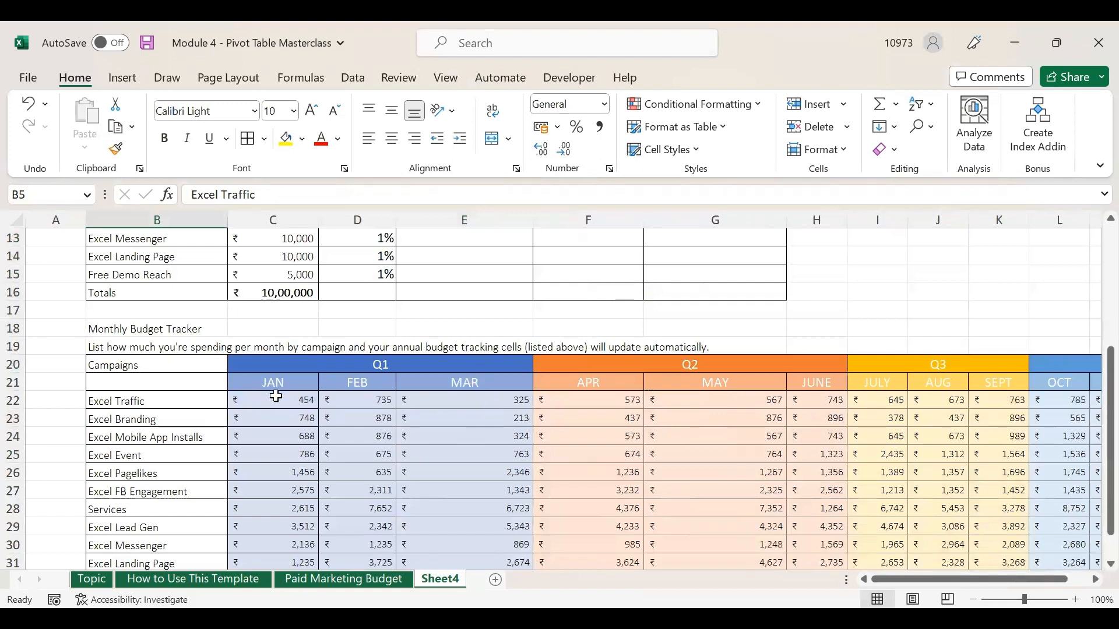
{"action": "left_click", "coordinate": [207, 326]}
{"action": "double_click", "coordinate": [207, 326]}
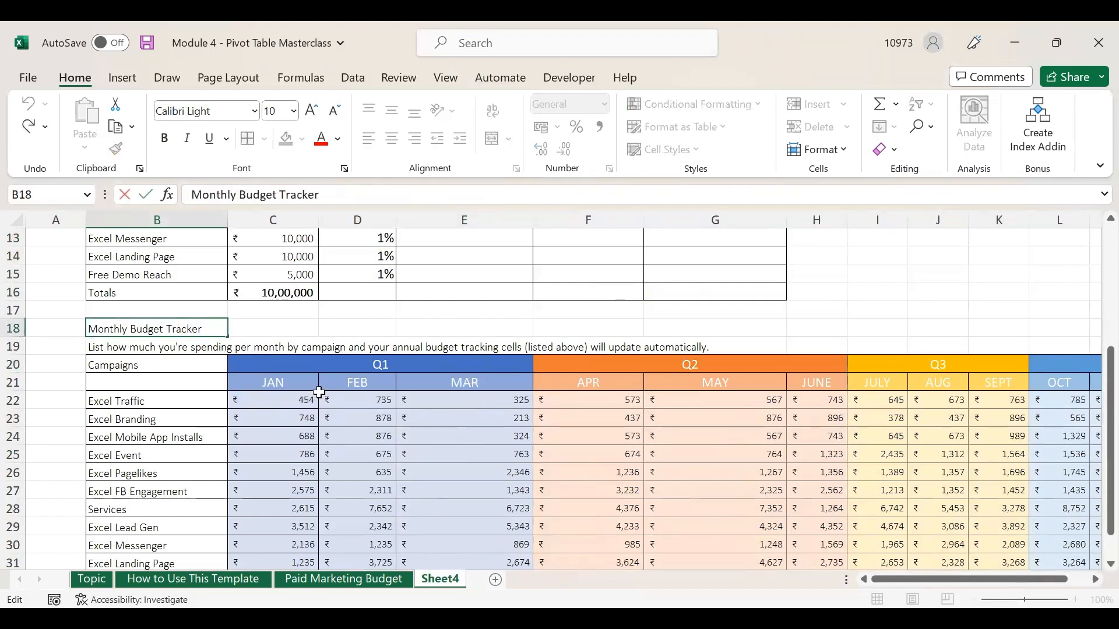
{"action": "type", "text": "- 2022"}
{"action": "key", "text": "Return"}
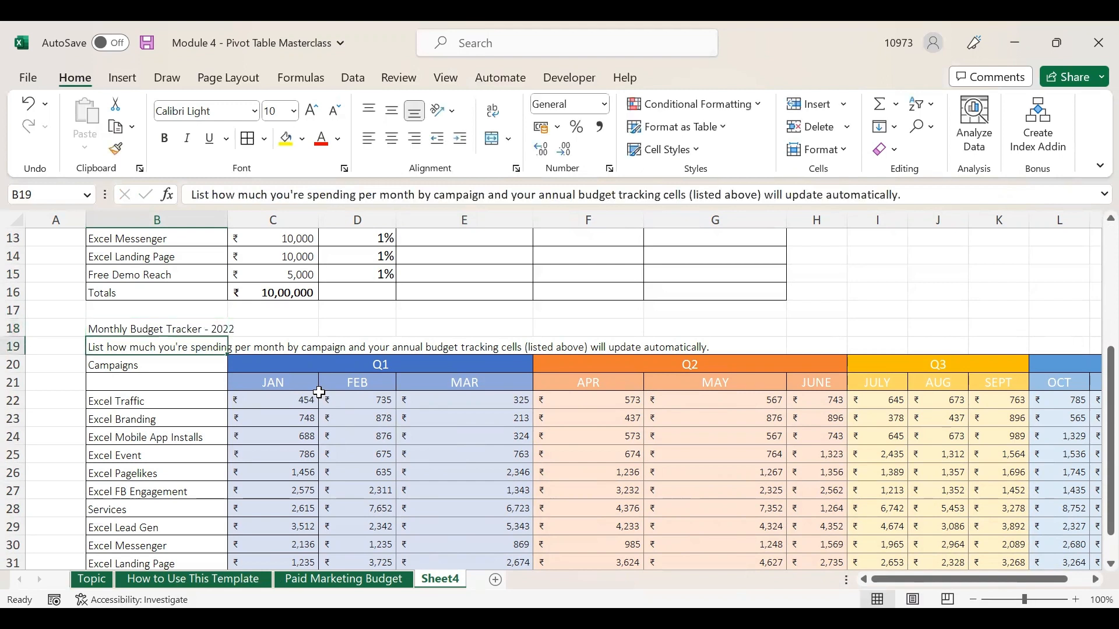
Fill the Amount Spent To Date formula from E5 down through E15 for the remaining campaigns
{"action": "left_click", "coordinate": [302, 399]}
{"action": "scroll", "coordinate": [545, 460], "scroll_direction": "up", "scroll_amount": 4}
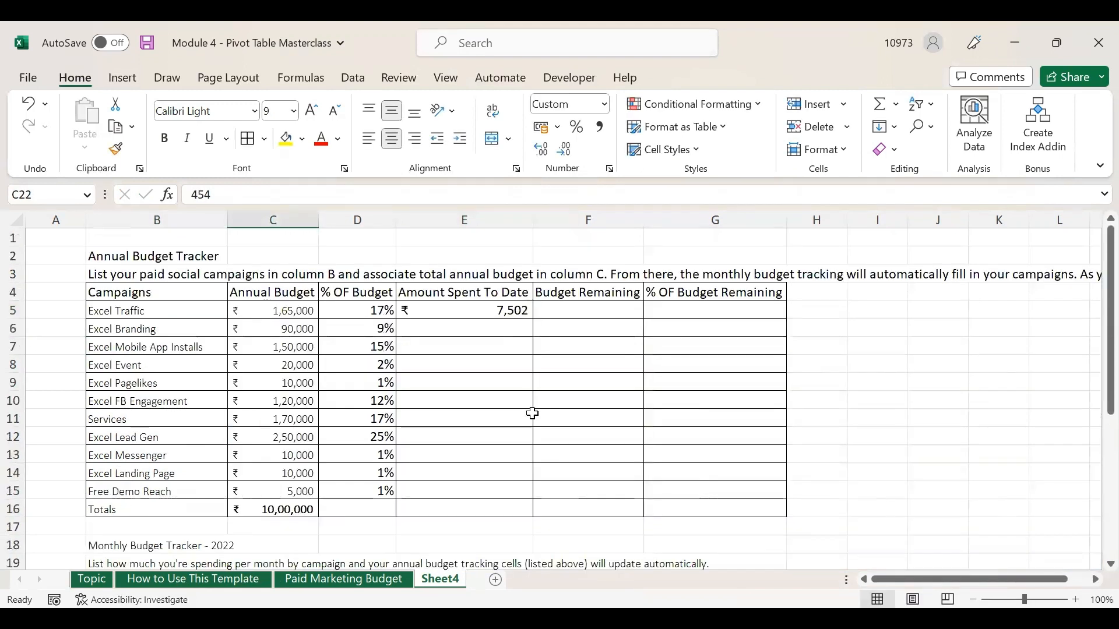
{"action": "left_click", "coordinate": [467, 311]}
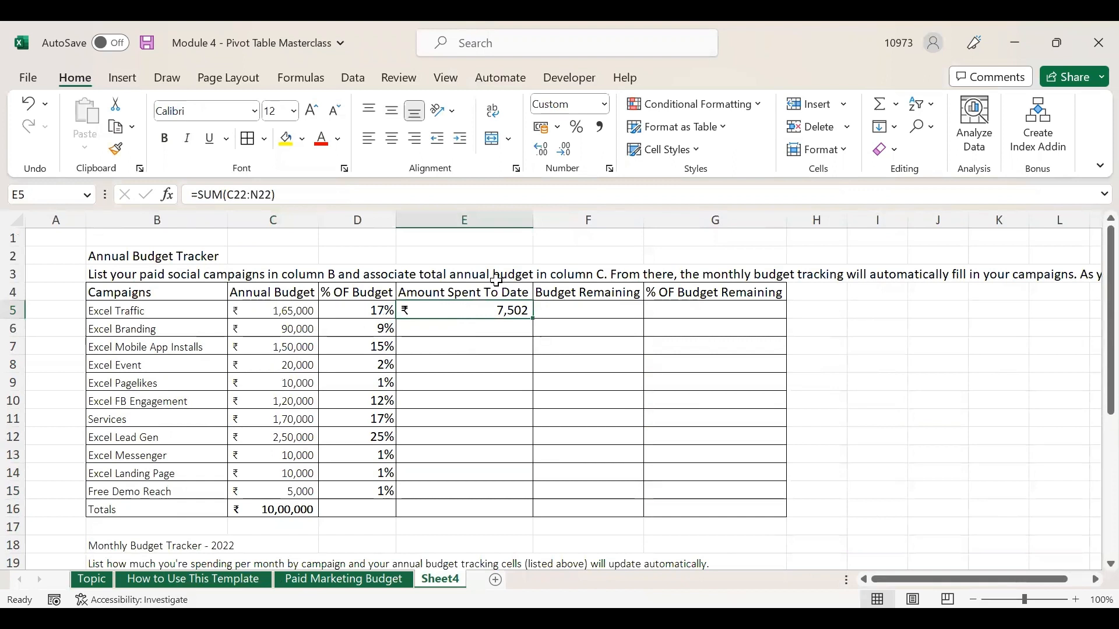
{"action": "left_click", "coordinate": [146, 311]}
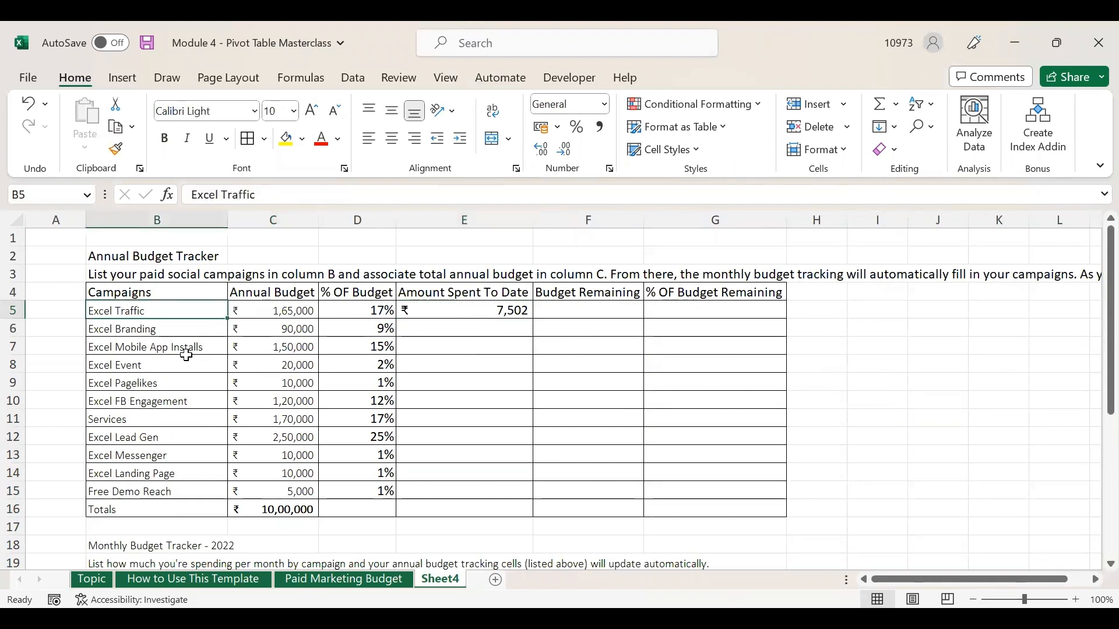
{"action": "scroll", "coordinate": [340, 353], "scroll_direction": "down", "scroll_amount": 4}
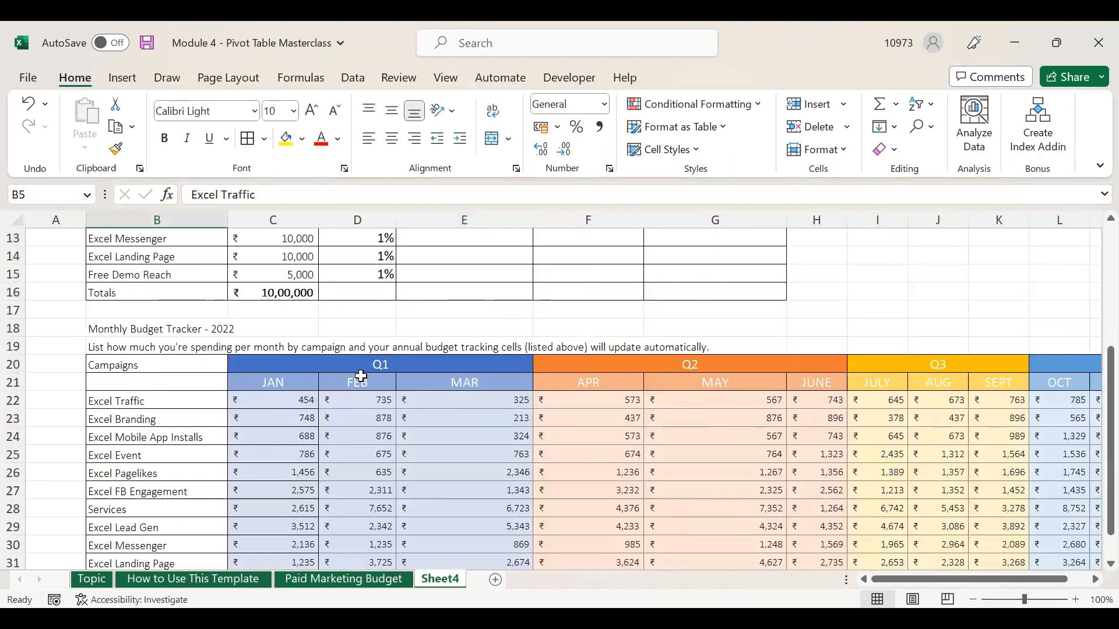
{"action": "scroll", "coordinate": [408, 350], "scroll_direction": "up", "scroll_amount": 3}
{"action": "left_click", "coordinate": [477, 257]}
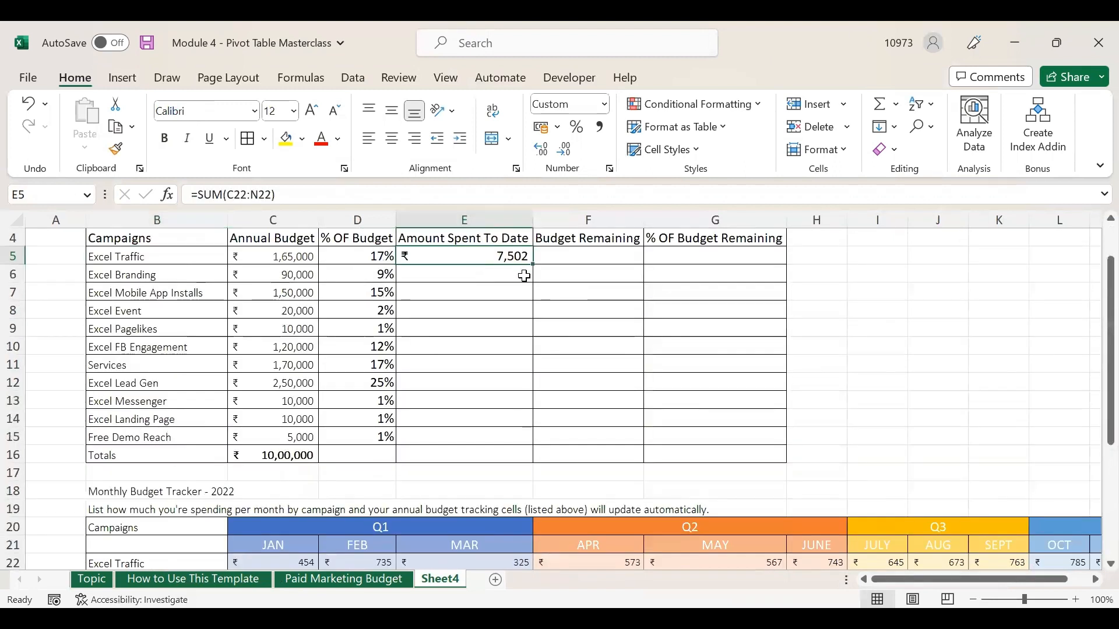
{"action": "left_click_drag", "start_coordinate": [532, 264], "coordinate": [529, 446]}
{"action": "left_click", "coordinate": [490, 453]}
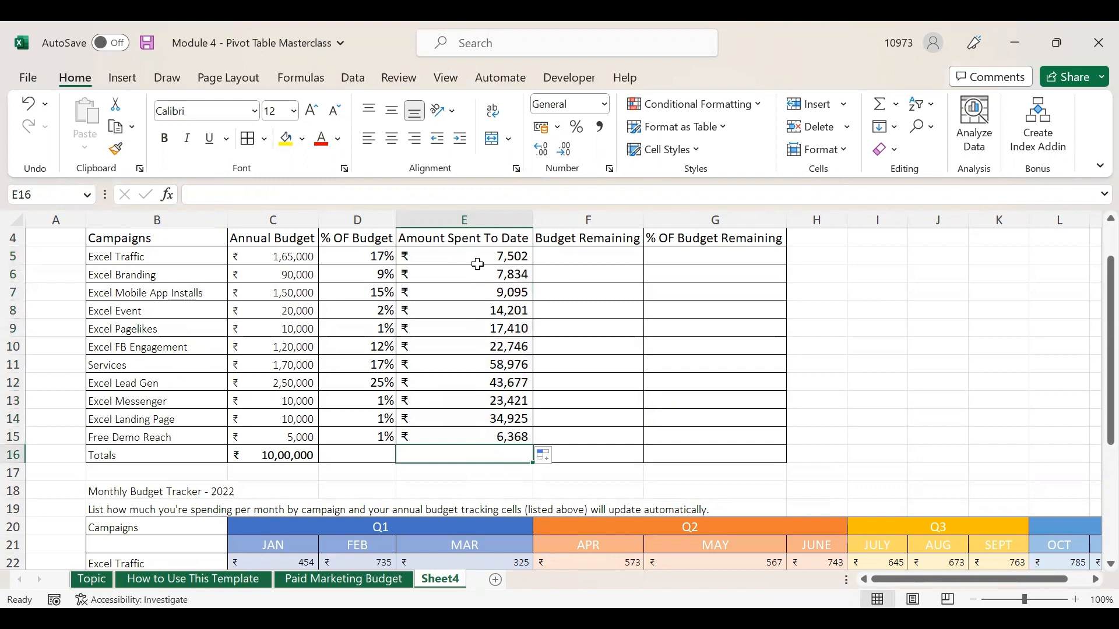
Check the filled Amount Spent To Date formulas for the Excel Landing Page and Services campaigns
{"action": "left_click_drag", "start_coordinate": [471, 264], "coordinate": [473, 438]}
{"action": "left_click", "coordinate": [485, 415]}
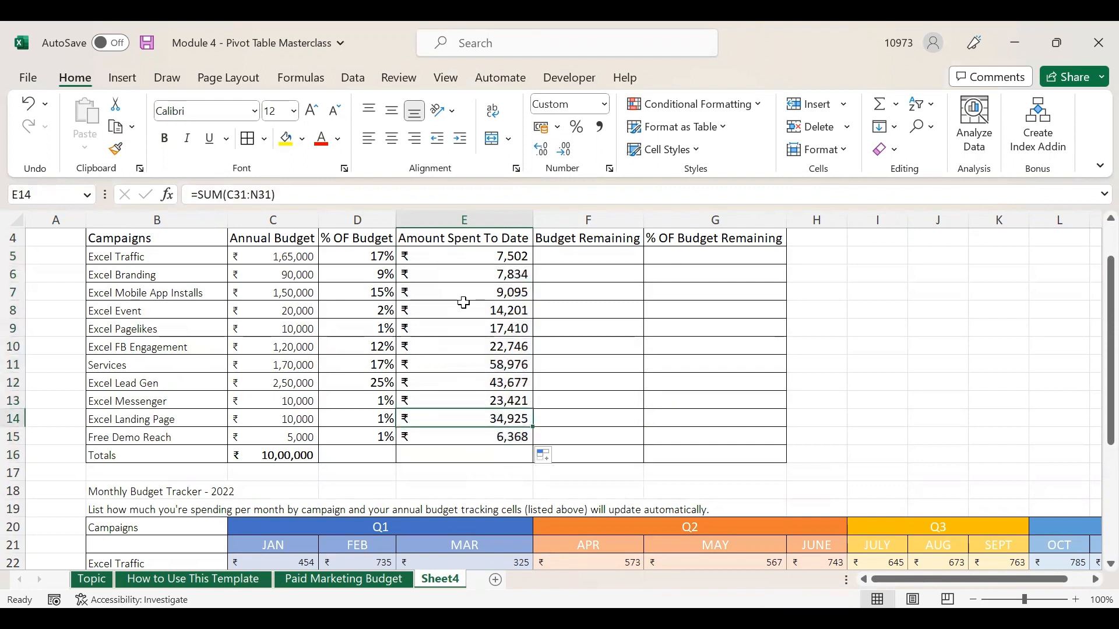
{"action": "left_click", "coordinate": [478, 364]}
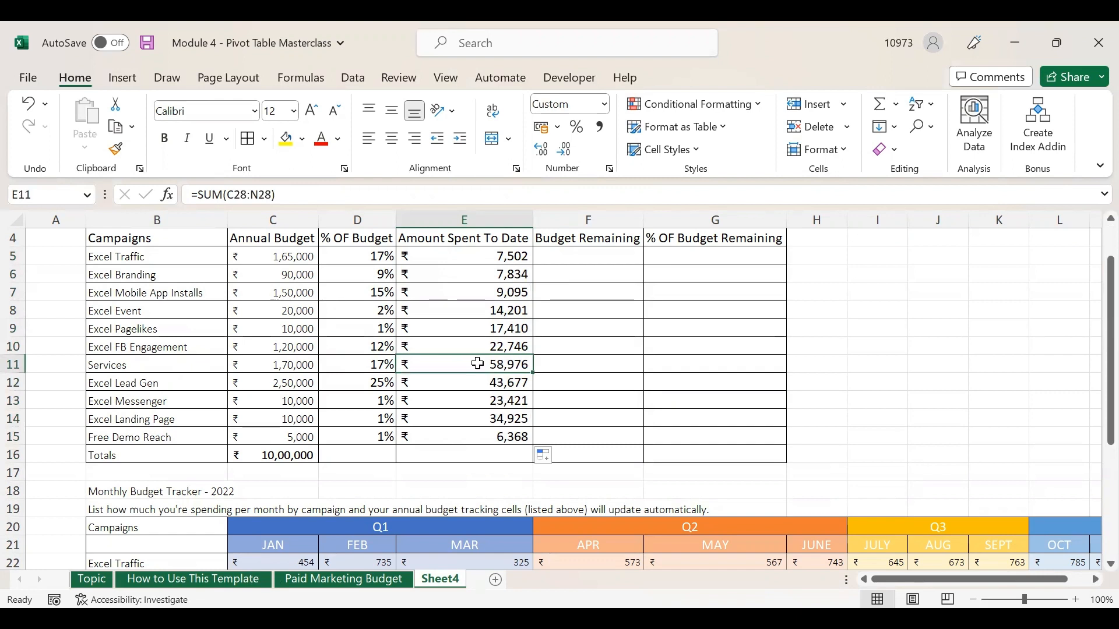
{"action": "left_click", "coordinate": [179, 366]}
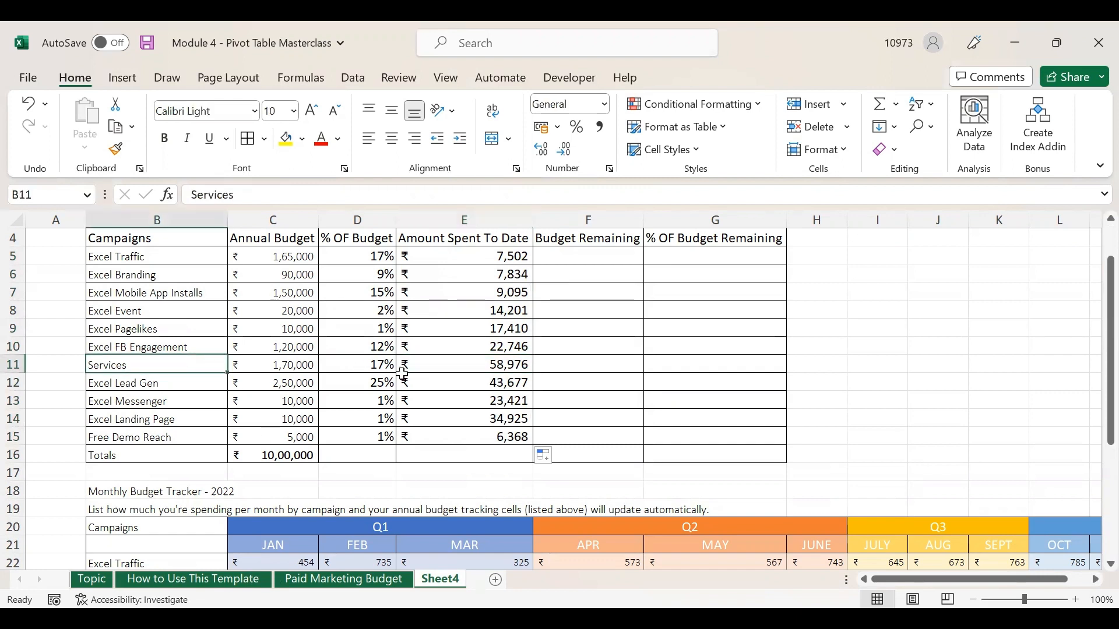
{"action": "left_click", "coordinate": [443, 367]}
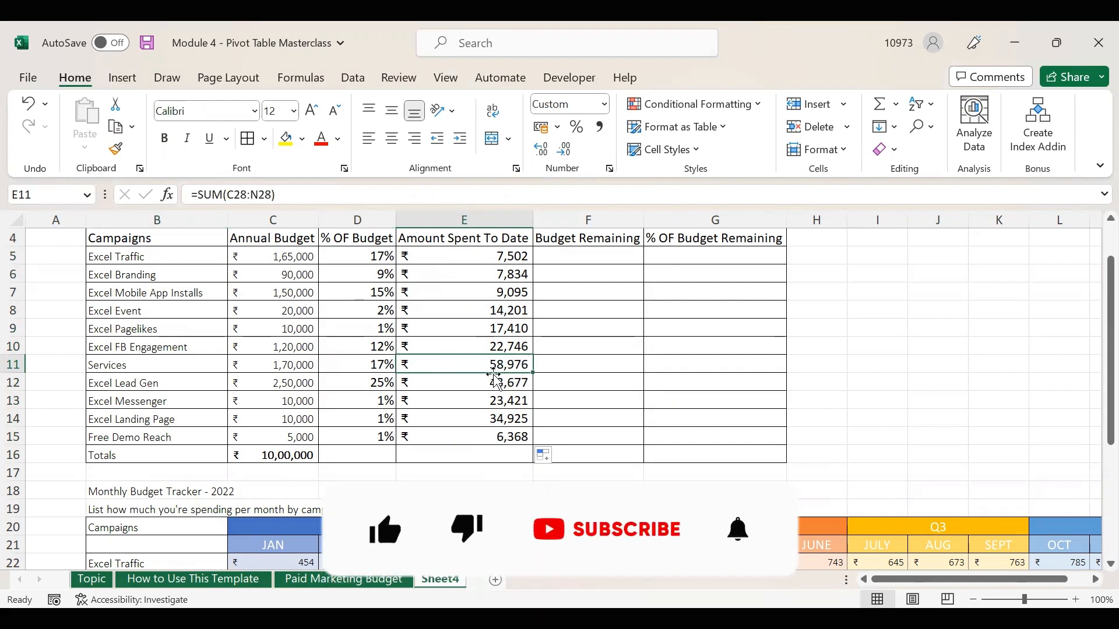
Copy the Annual Budget total formula from C16 to E16 to total Amount Spent To Date, and save the workbook
{"action": "left_click", "coordinate": [487, 452]}
{"action": "left_click", "coordinate": [283, 454]}
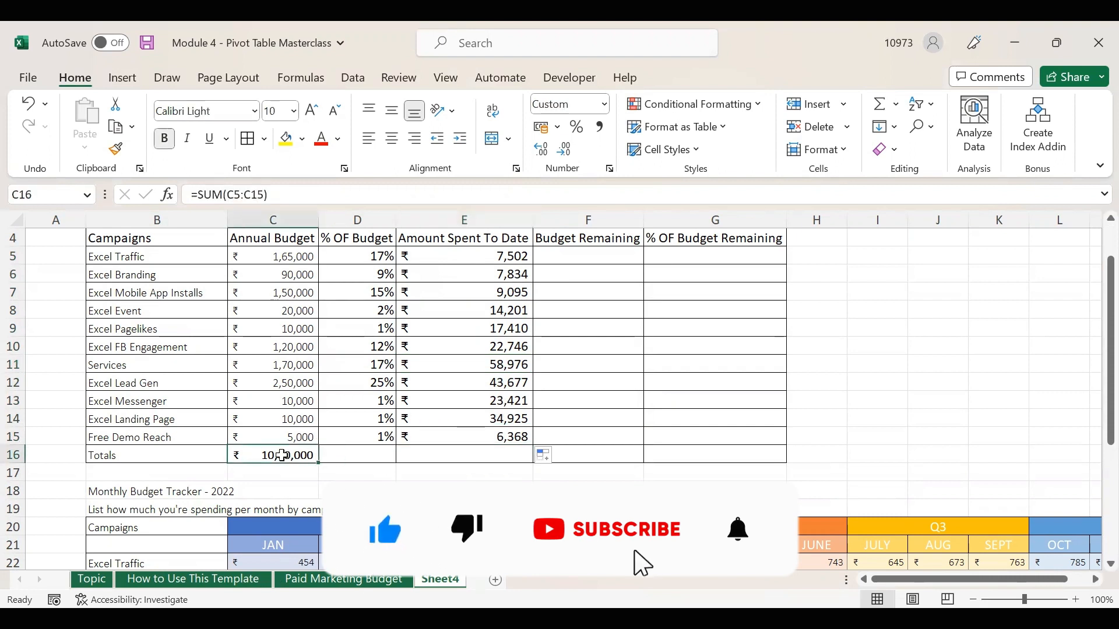
{"action": "key", "text": "ctrl+c"}
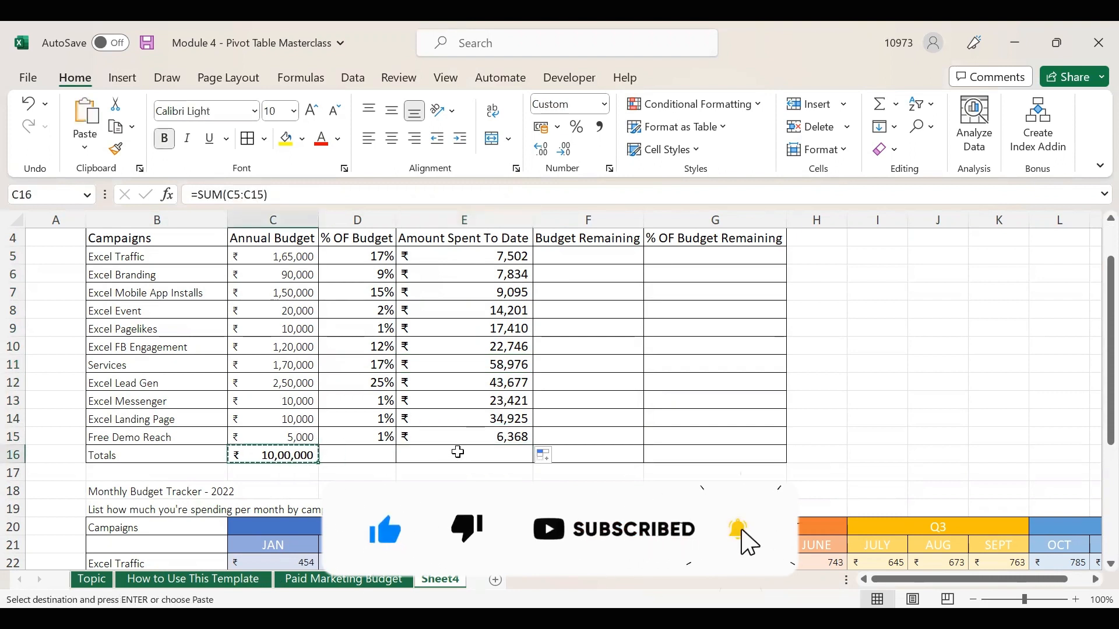
{"action": "left_click", "coordinate": [495, 454]}
{"action": "key", "text": "ctrl+v"}
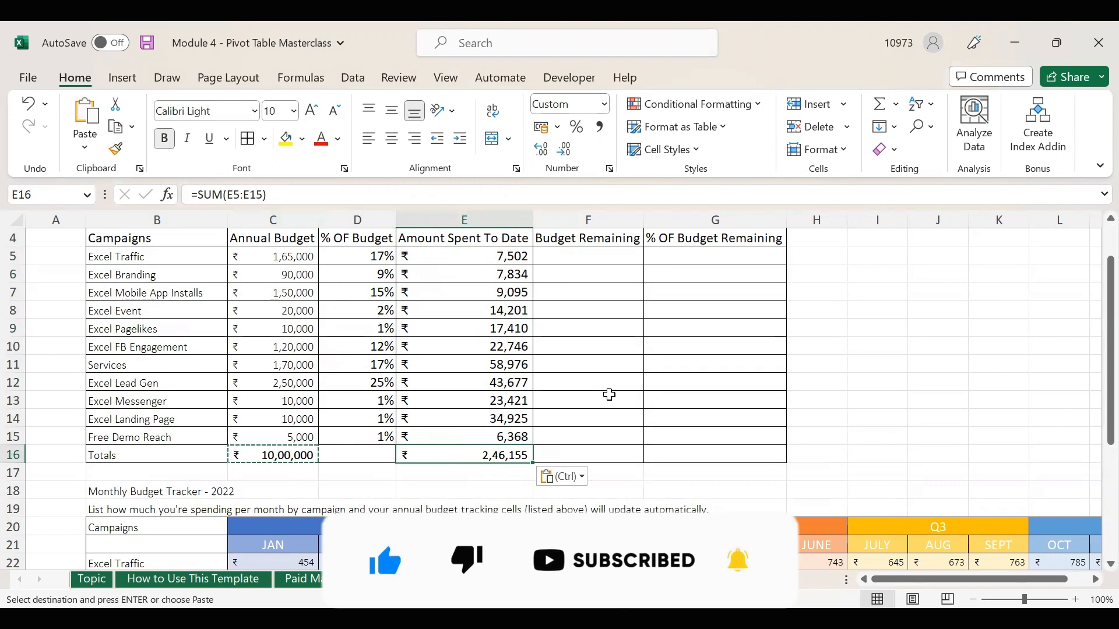
{"action": "left_click", "coordinate": [598, 395]}
{"action": "key", "text": "ctrl+s"}
{"action": "left_click", "coordinate": [489, 453]}
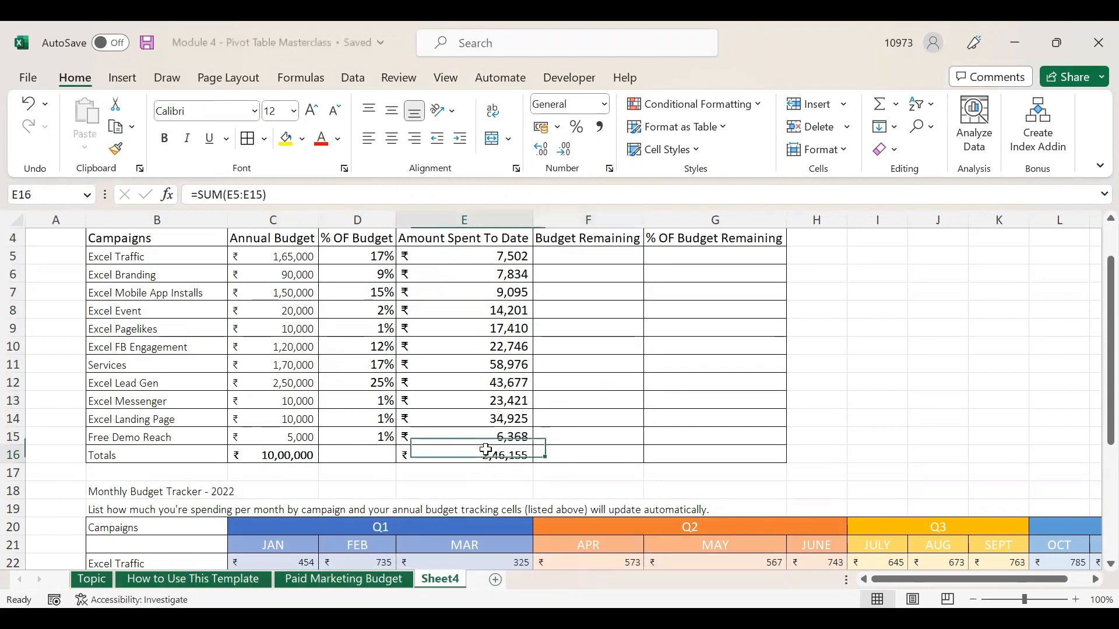
{"action": "scroll", "coordinate": [483, 449], "scroll_direction": "up", "scroll_amount": 1}
{"action": "scroll", "coordinate": [487, 450], "scroll_direction": "up", "scroll_amount": 1}
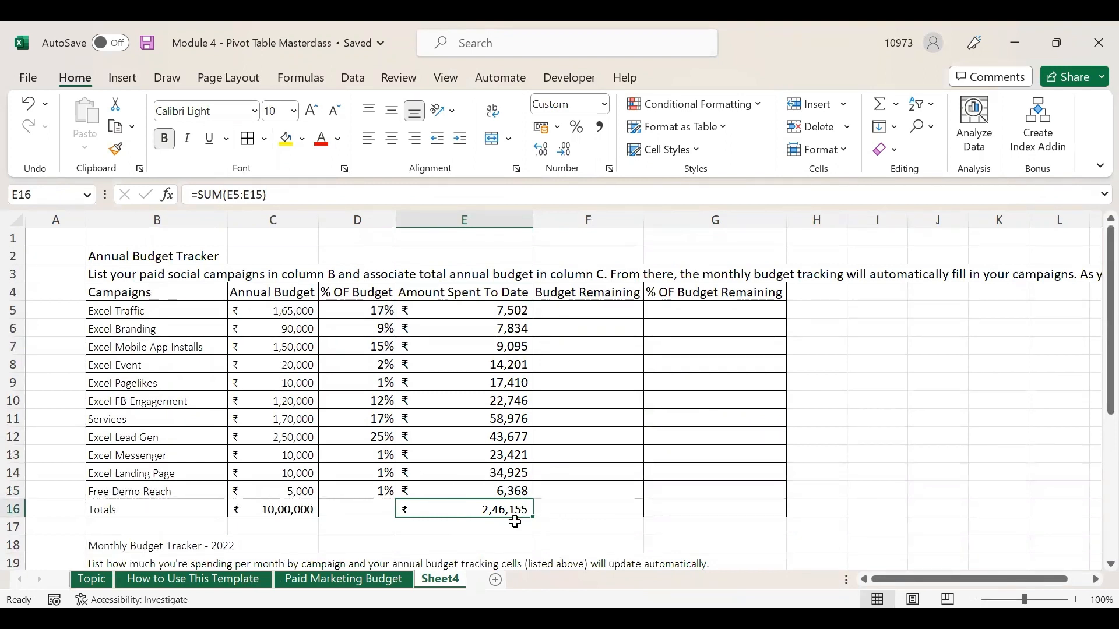
{"action": "left_click", "coordinate": [290, 512]}
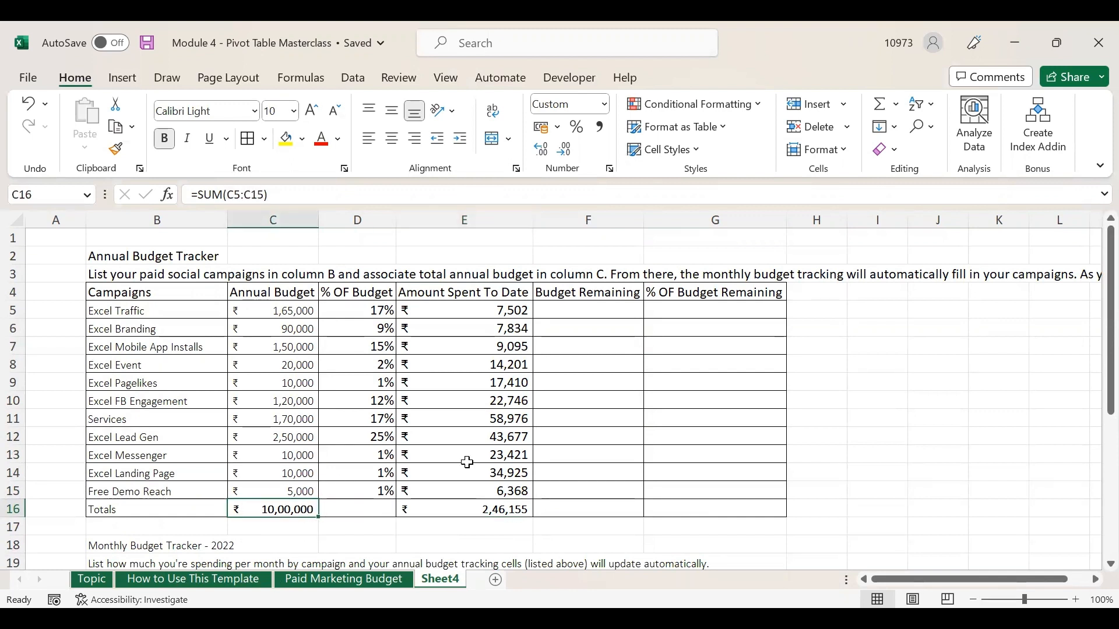
{"action": "left_click", "coordinate": [506, 511]}
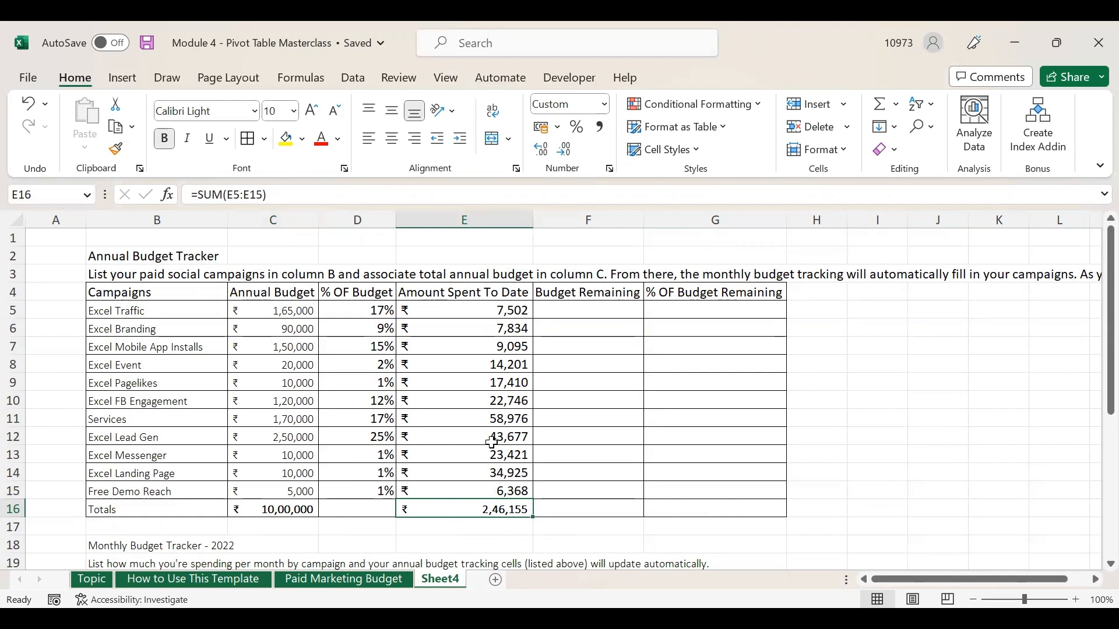
Check how Excel Traffic's Budget Remaining is calculated in F5 on the Paid Marketing Budget sheet
{"action": "left_click", "coordinate": [585, 308]}
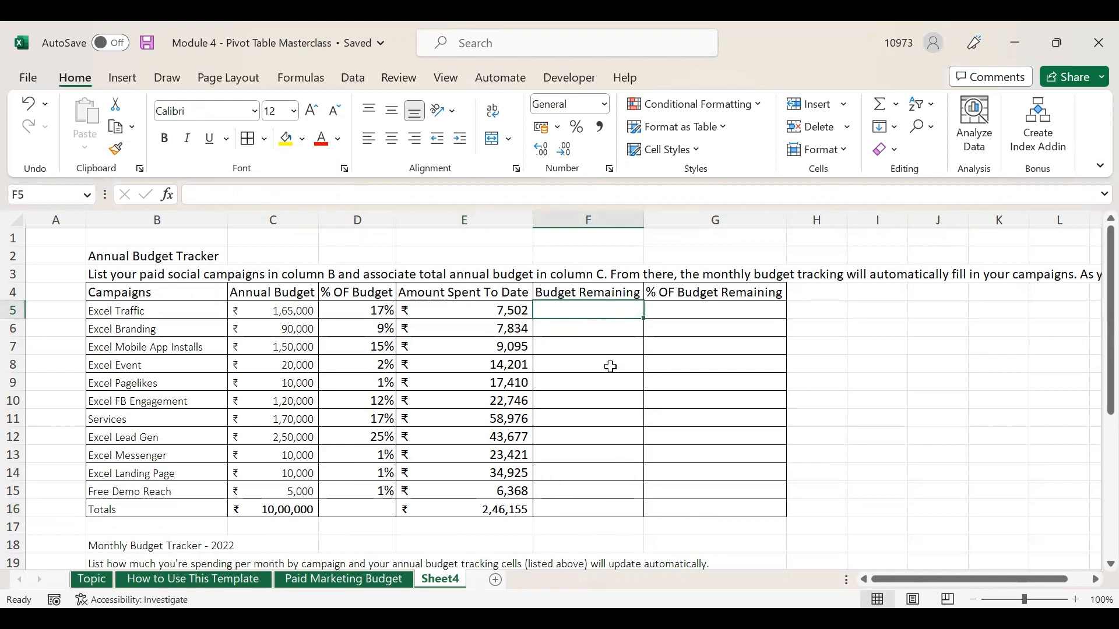
{"action": "scroll", "coordinate": [620, 449], "scroll_direction": "down", "scroll_amount": 5}
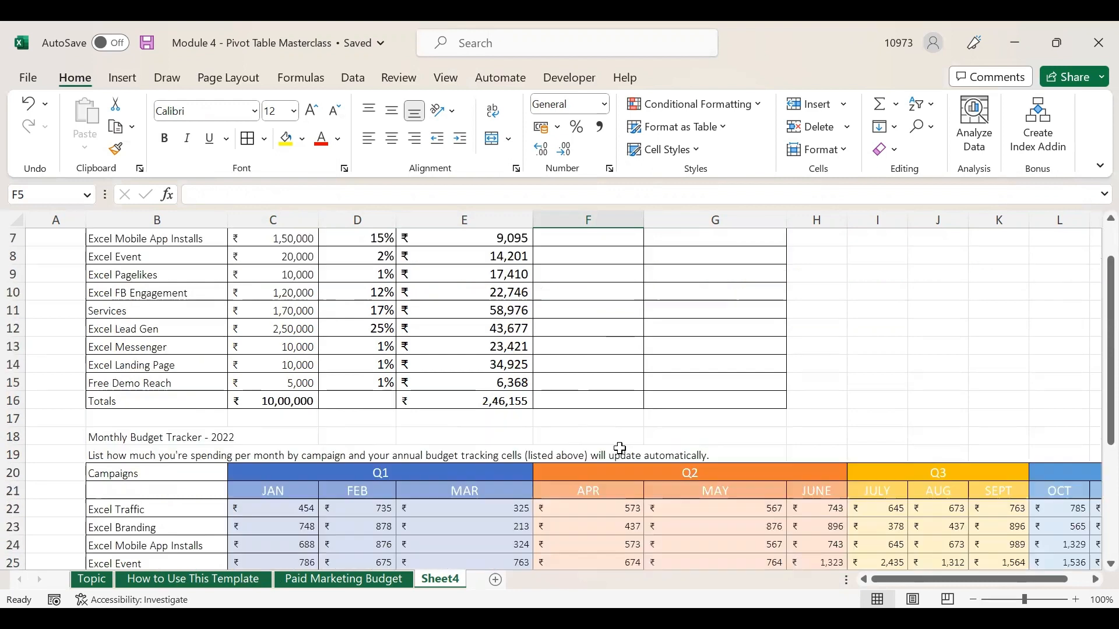
{"action": "scroll", "coordinate": [618, 449], "scroll_direction": "up", "scroll_amount": 5}
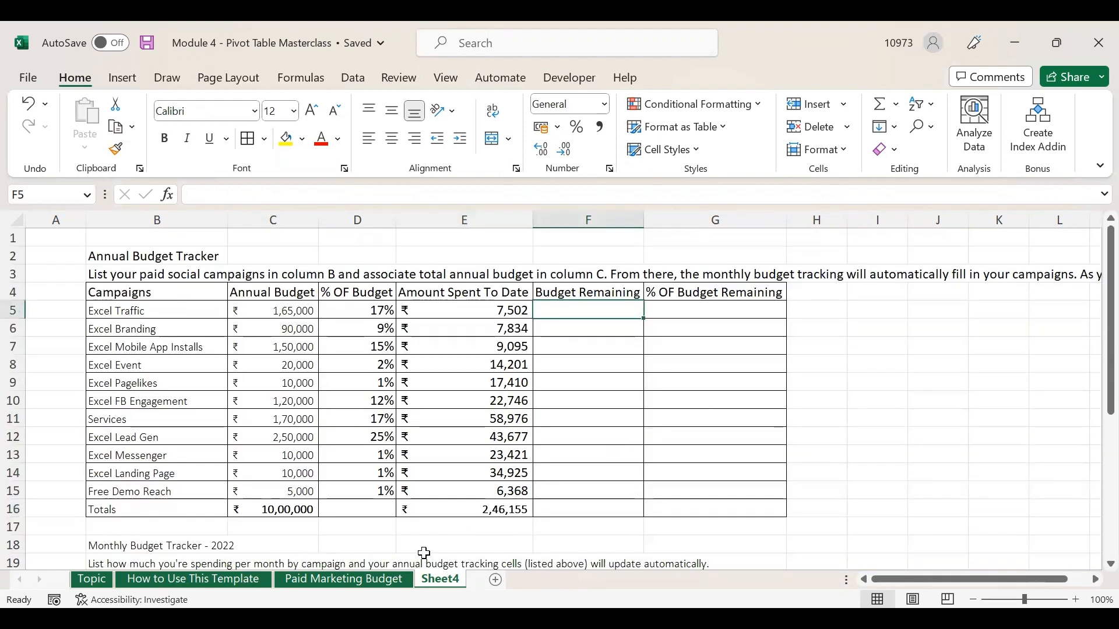
{"action": "left_click", "coordinate": [349, 580]}
{"action": "scroll", "coordinate": [548, 437], "scroll_direction": "up", "scroll_amount": 3}
{"action": "scroll", "coordinate": [545, 444], "scroll_direction": "up", "scroll_amount": 4}
{"action": "scroll", "coordinate": [544, 444], "scroll_direction": "left", "scroll_amount": 2}
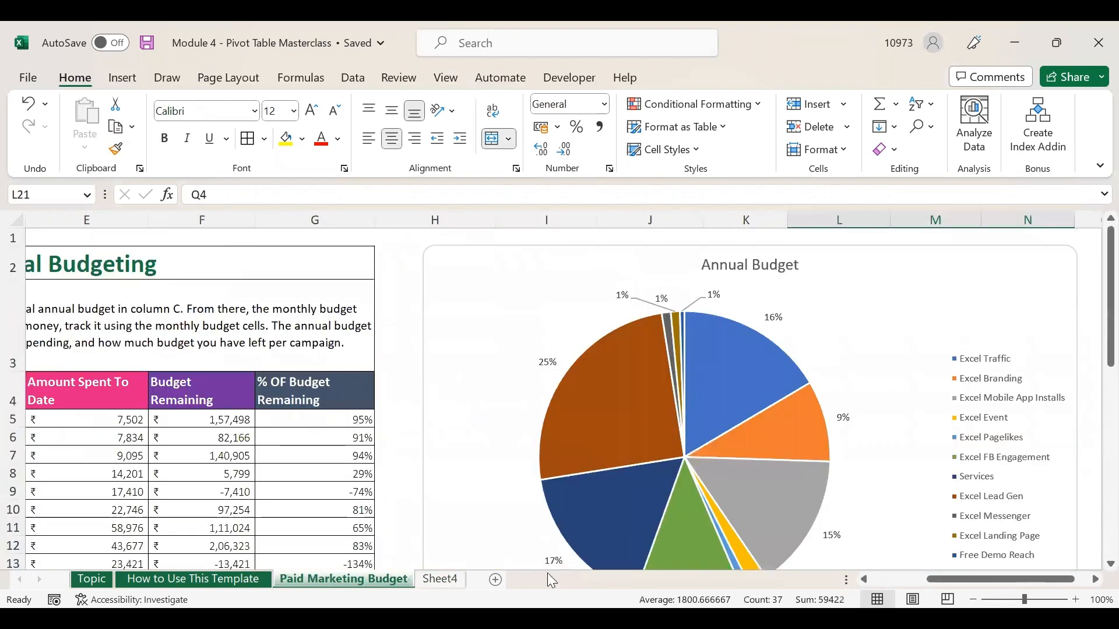
{"action": "scroll", "coordinate": [694, 468], "scroll_direction": "left", "scroll_amount": 2}
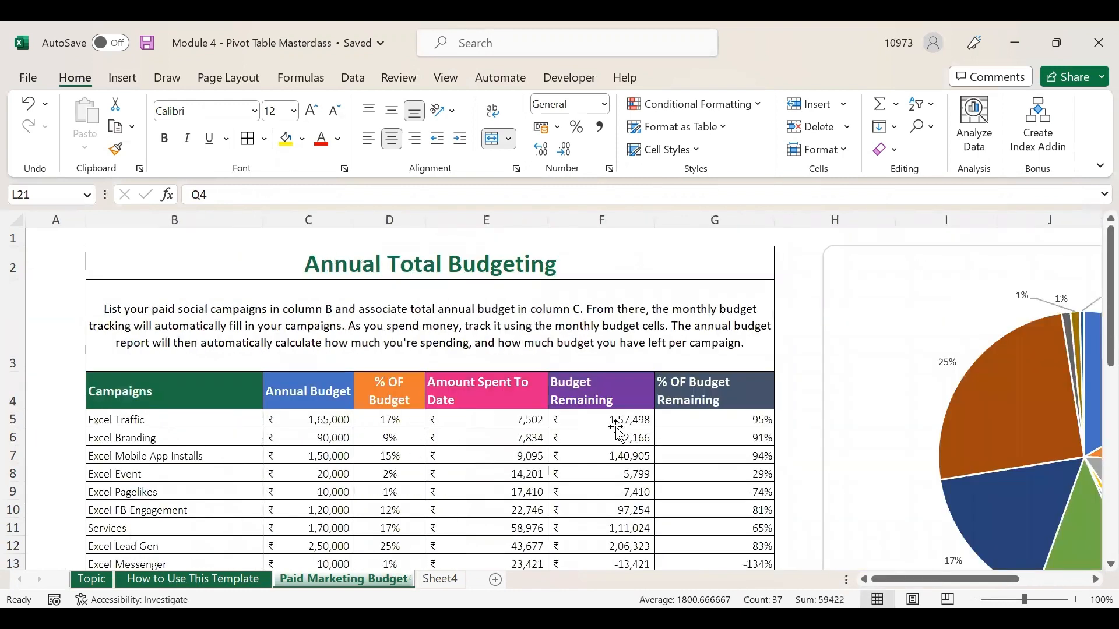
{"action": "left_click", "coordinate": [613, 422]}
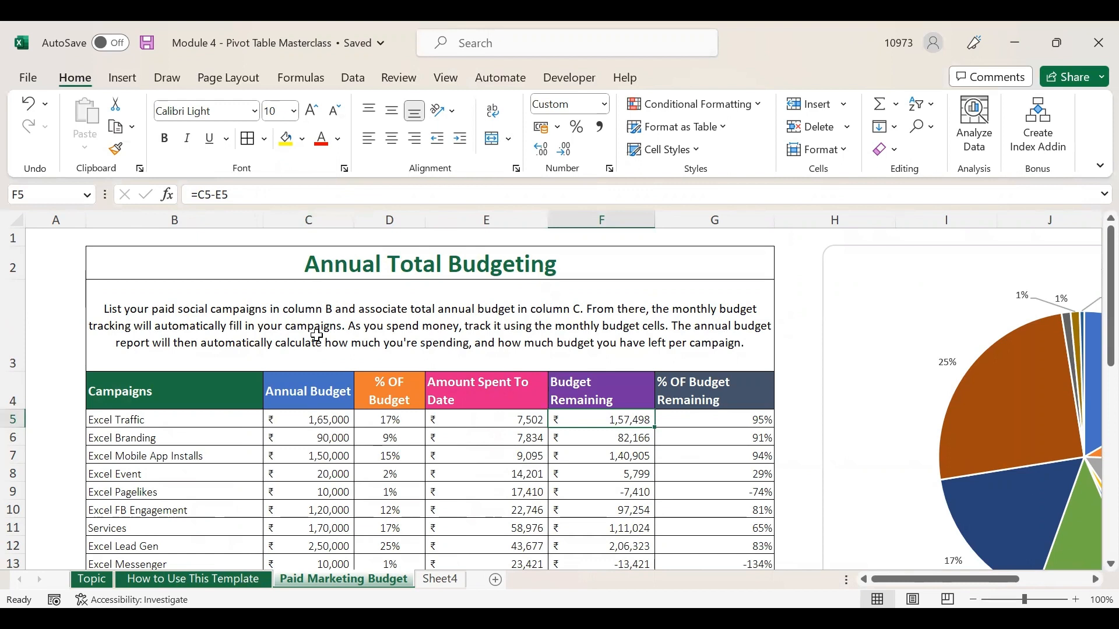
Enter =C5-E5 in F5 on Sheet4 for Excel Traffic's Budget Remaining and fill it down through F15
{"action": "left_click", "coordinate": [442, 580]}
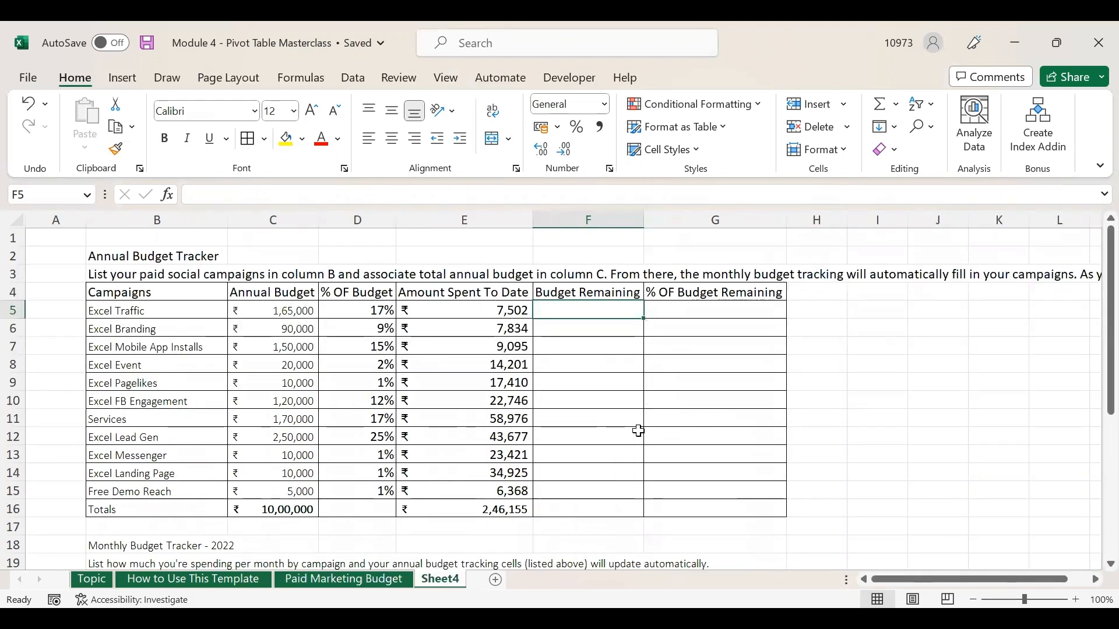
{"action": "type", "text": "="}
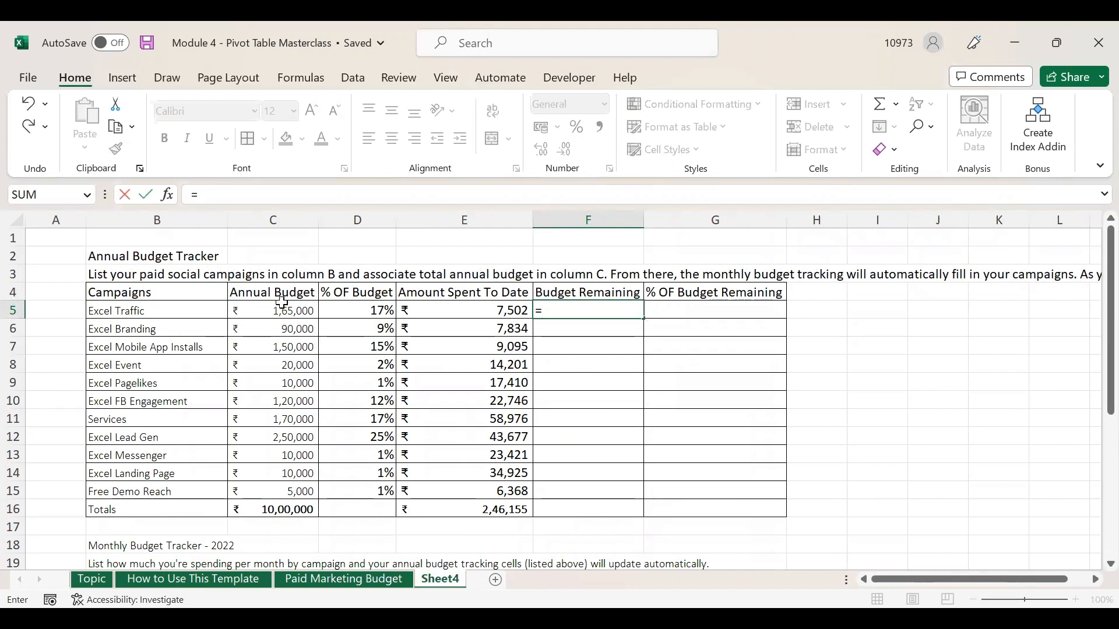
{"action": "left_click", "coordinate": [282, 305]}
{"action": "type", "text": "-"}
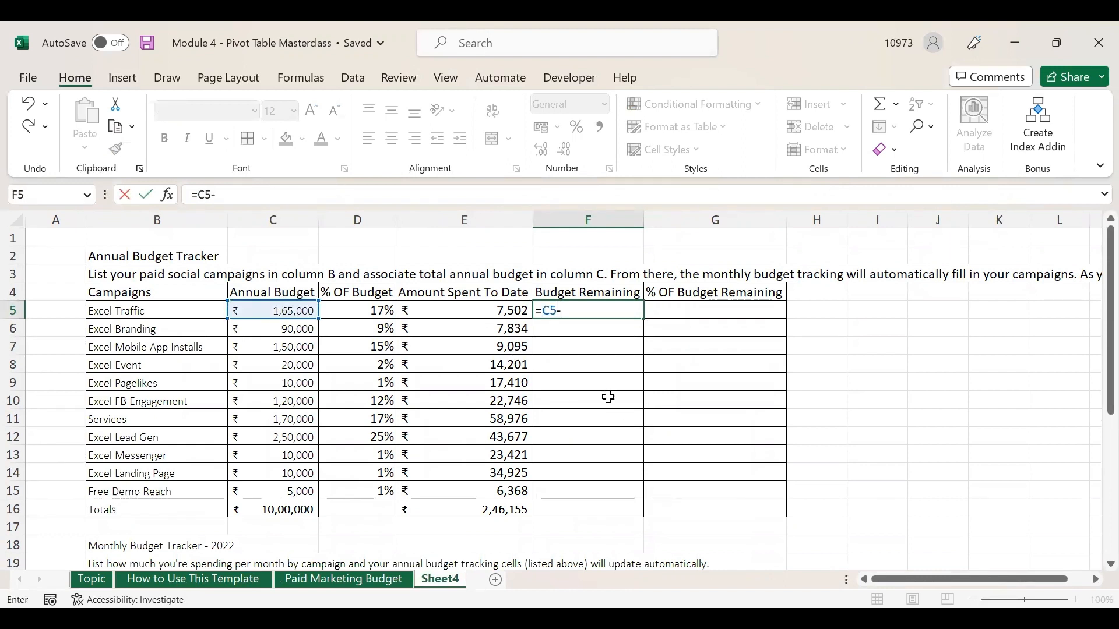
{"action": "left_click", "coordinate": [484, 309]}
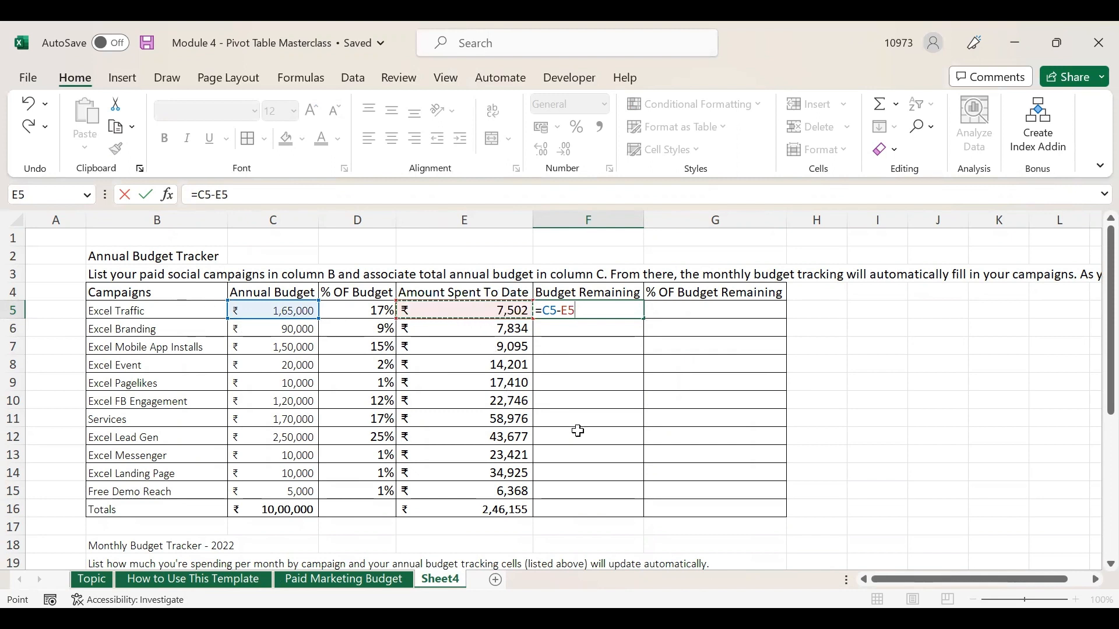
{"action": "key", "text": "Return"}
{"action": "left_click", "coordinate": [589, 309]}
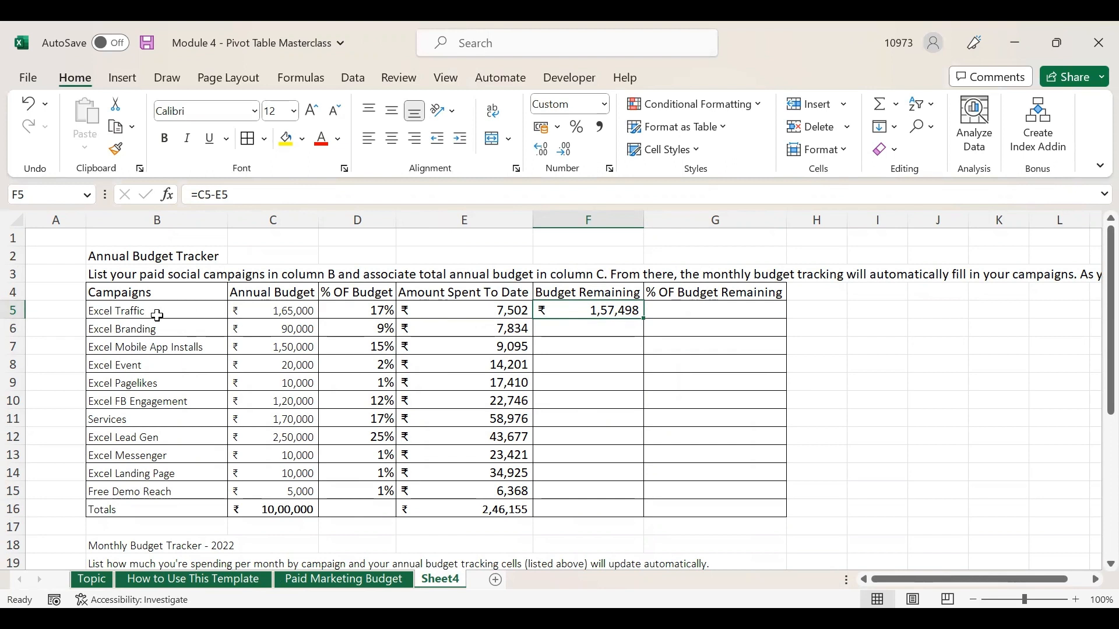
{"action": "left_click_drag", "start_coordinate": [645, 318], "coordinate": [644, 494]}
Check the filled Budget Remaining formulas in column F for several campaigns, including Services and Excel Lead Gen
{"action": "left_click", "coordinate": [608, 327]}
{"action": "left_click", "coordinate": [614, 346]}
{"action": "left_click", "coordinate": [618, 366]}
{"action": "left_click", "coordinate": [617, 402]}
{"action": "left_click", "coordinate": [609, 454]}
{"action": "left_click", "coordinate": [575, 311]}
{"action": "left_click", "coordinate": [571, 347]}
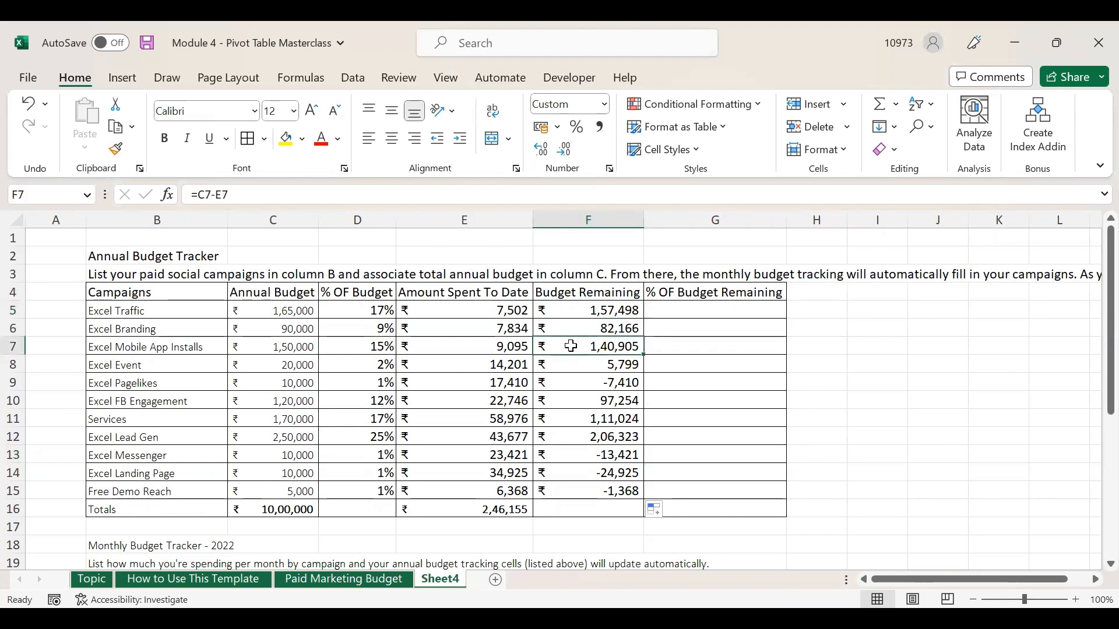
{"action": "left_click", "coordinate": [586, 421]}
{"action": "left_click", "coordinate": [580, 436]}
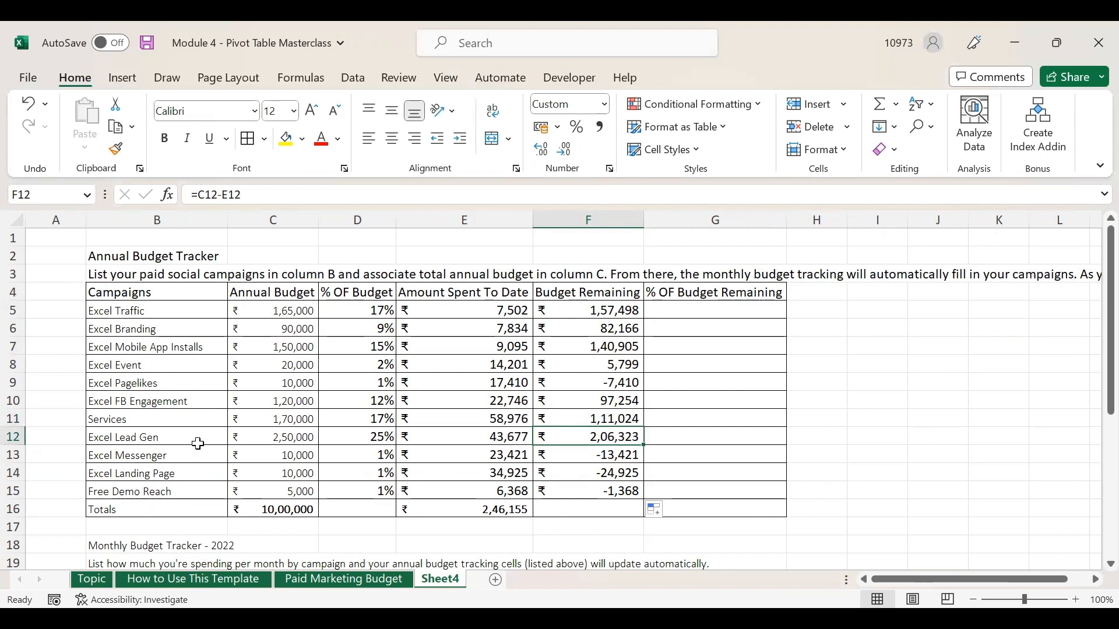
Compare annual budget, spending and remaining budget for Excel Pagelikes, and examine Budget Remaining for the last three campaigns
{"action": "left_click", "coordinate": [614, 381]}
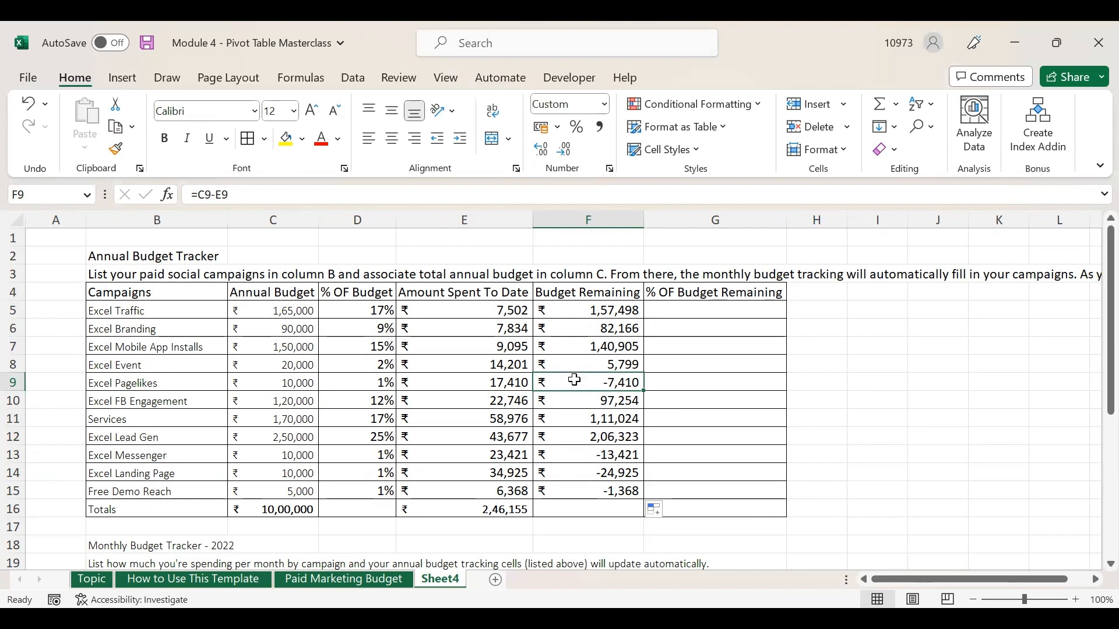
{"action": "left_click", "coordinate": [272, 380]}
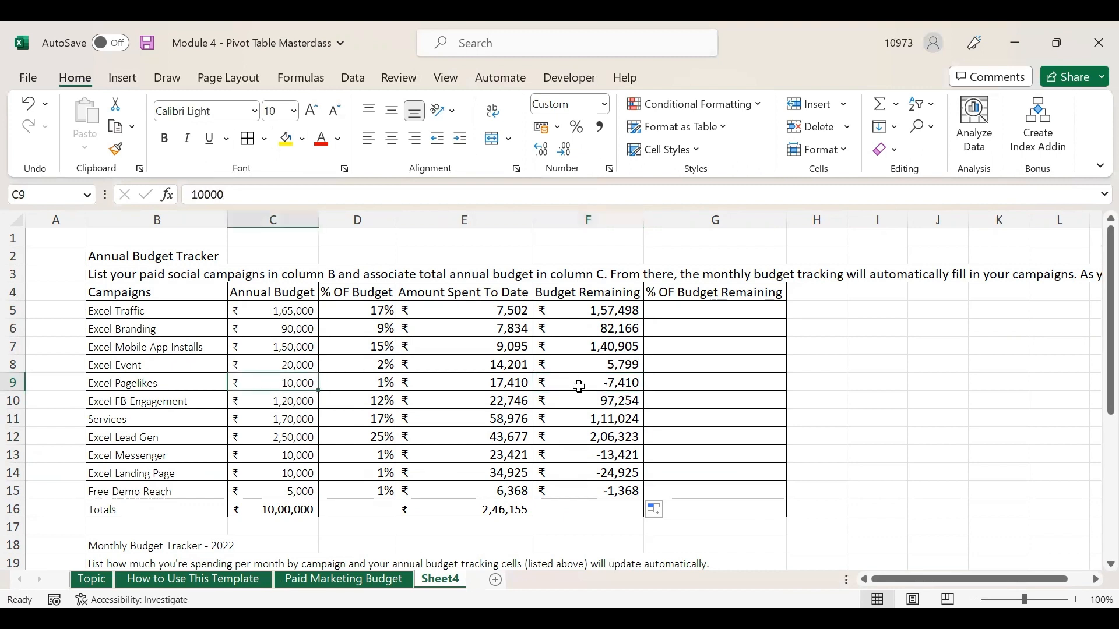
{"action": "left_click", "coordinate": [157, 383]}
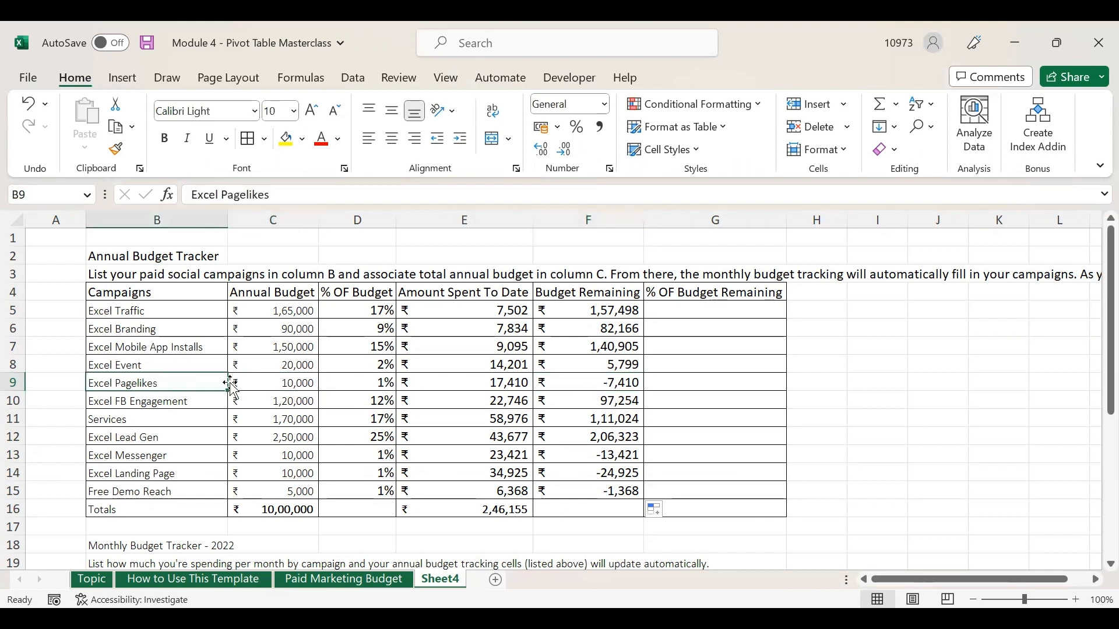
{"action": "left_click", "coordinate": [266, 381]}
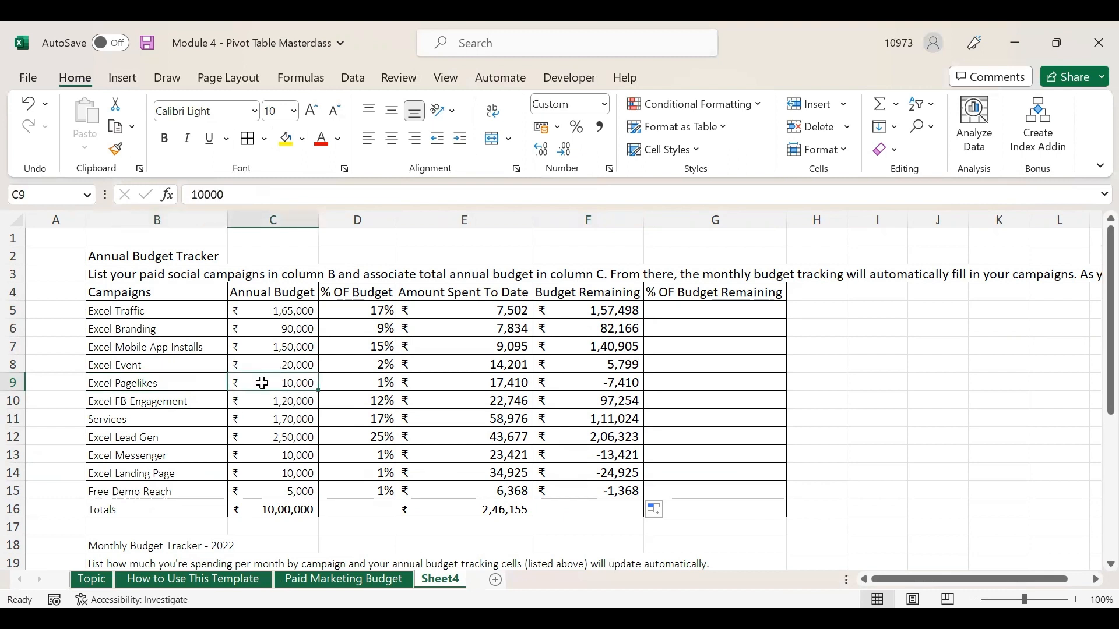
{"action": "left_click", "coordinate": [483, 382]}
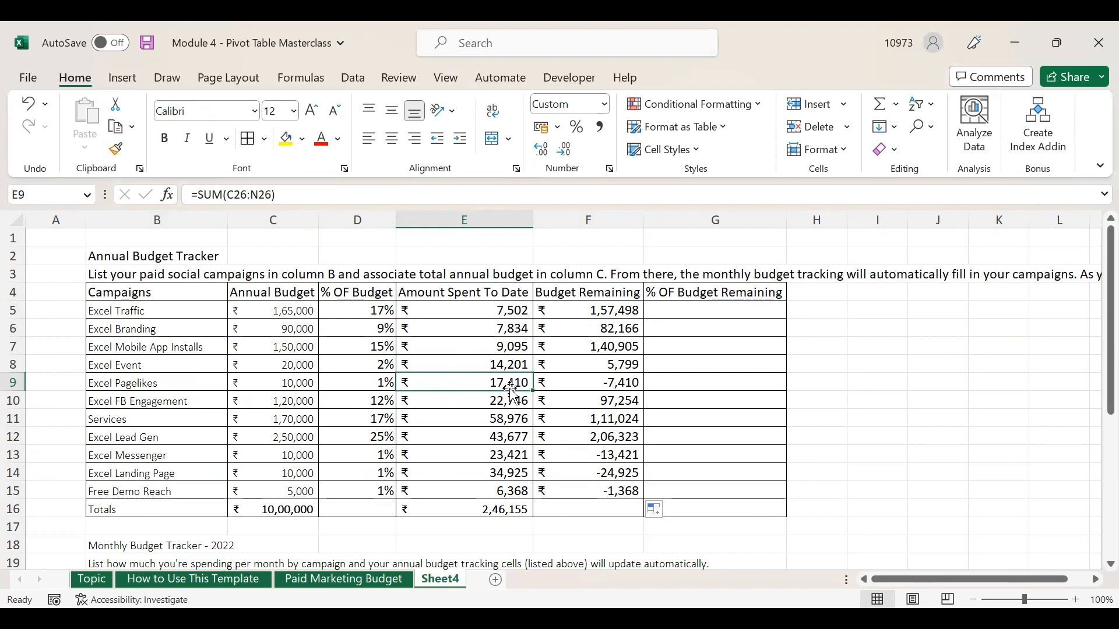
{"action": "left_click", "coordinate": [603, 388]}
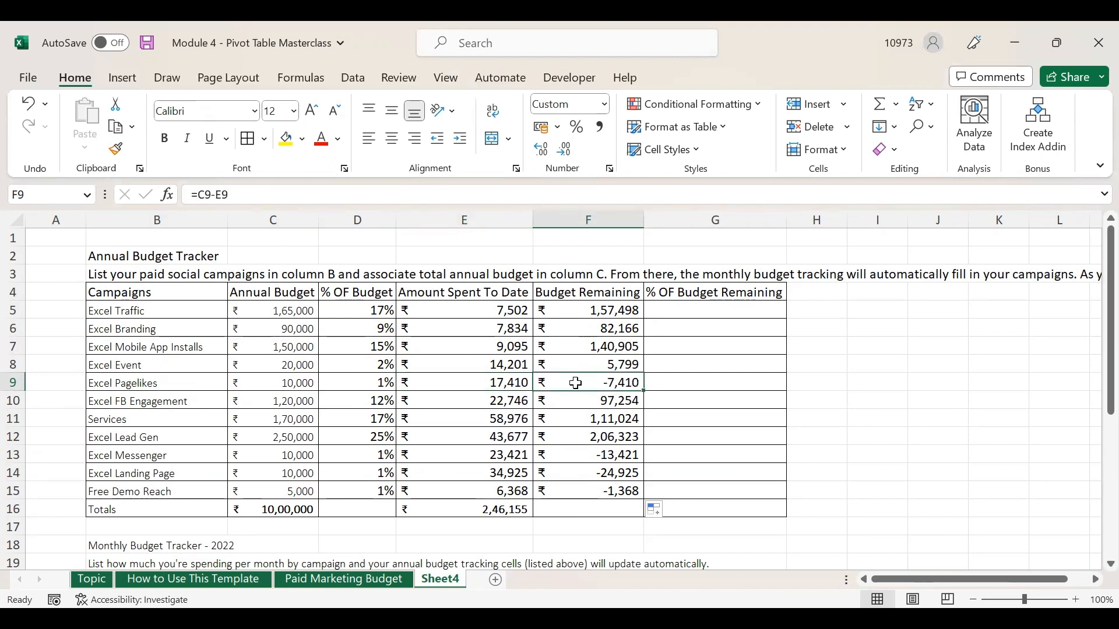
{"action": "left_click", "coordinate": [607, 453]}
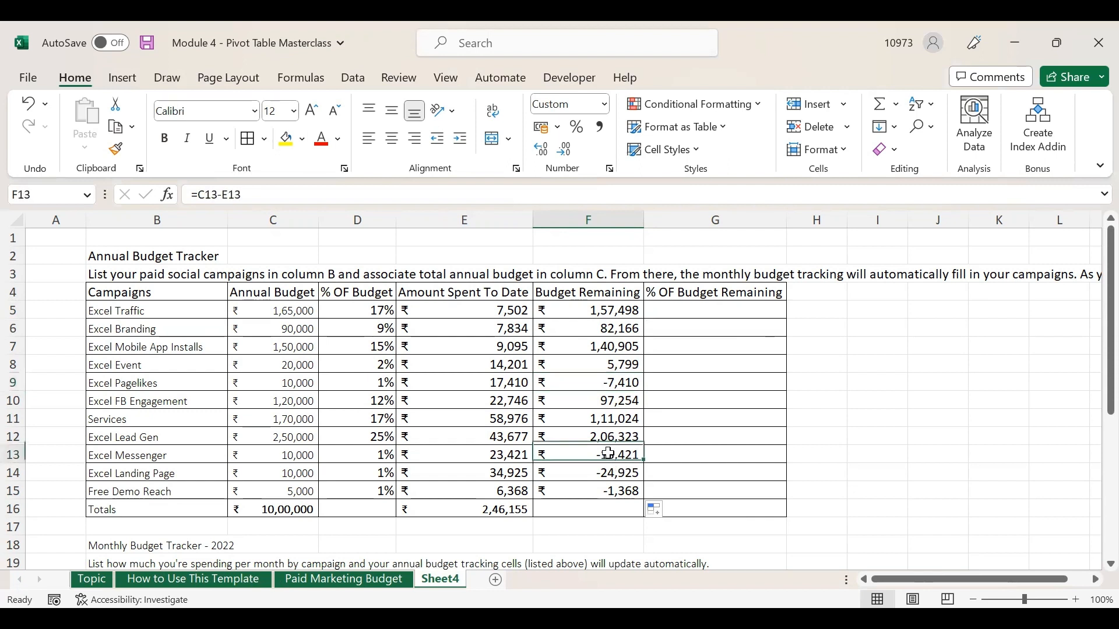
{"action": "left_click", "coordinate": [594, 469]}
{"action": "left_click_drag", "start_coordinate": [576, 453], "coordinate": [569, 489]}
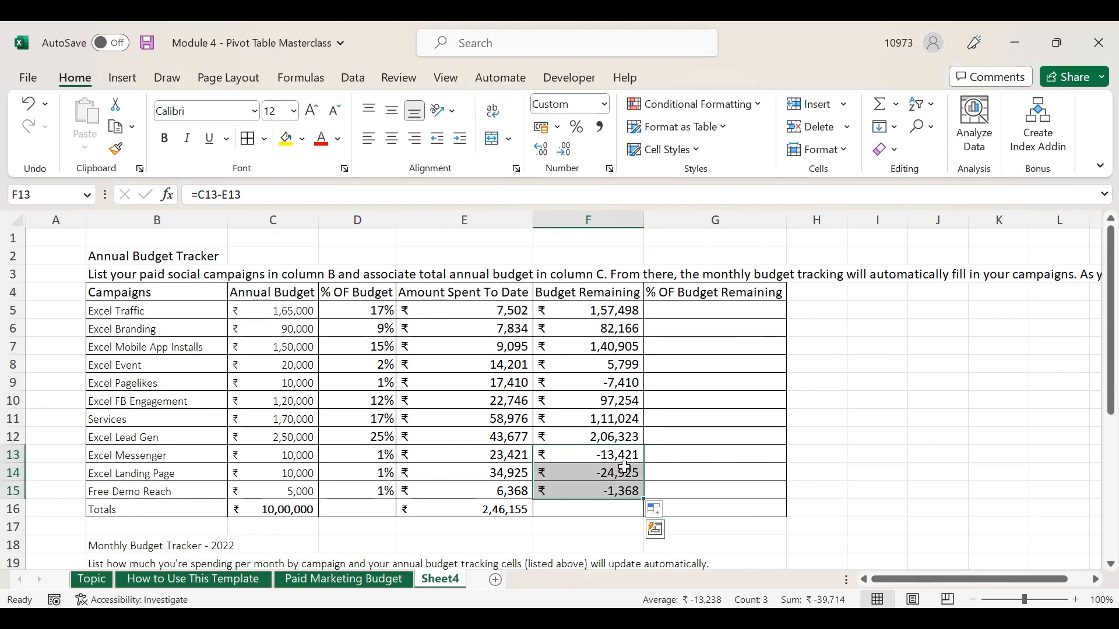
Copy the total formula from E16 to F16 to total Budget Remaining, and save the workbook
{"action": "left_click", "coordinate": [475, 509]}
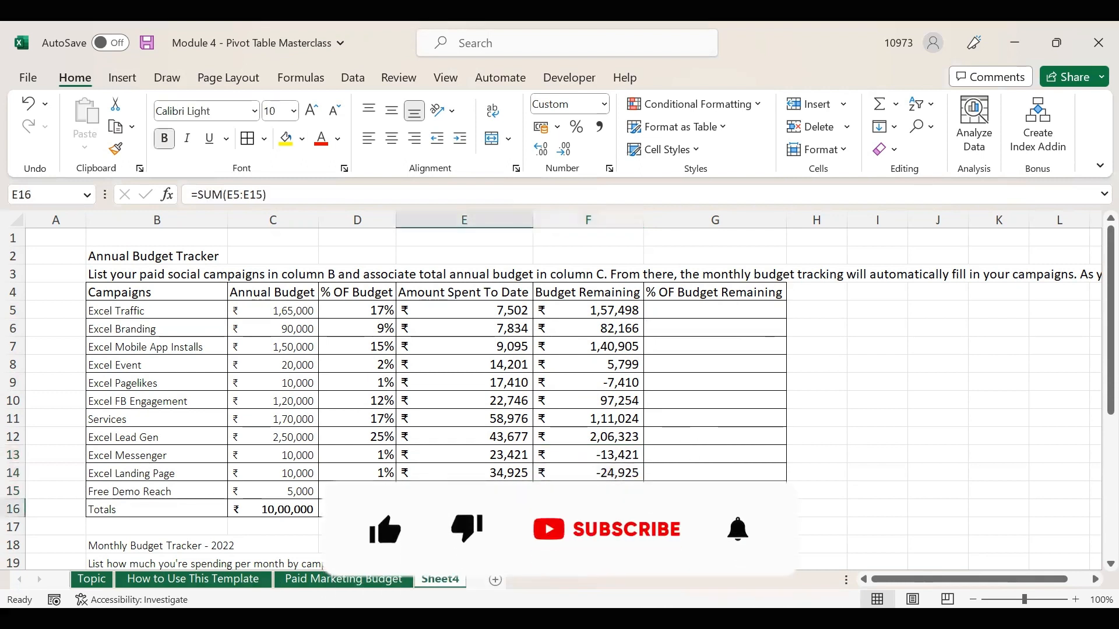
{"action": "key", "text": "ctrl+c"}
{"action": "left_click", "coordinate": [582, 510]}
{"action": "key", "text": "ctrl+v"}
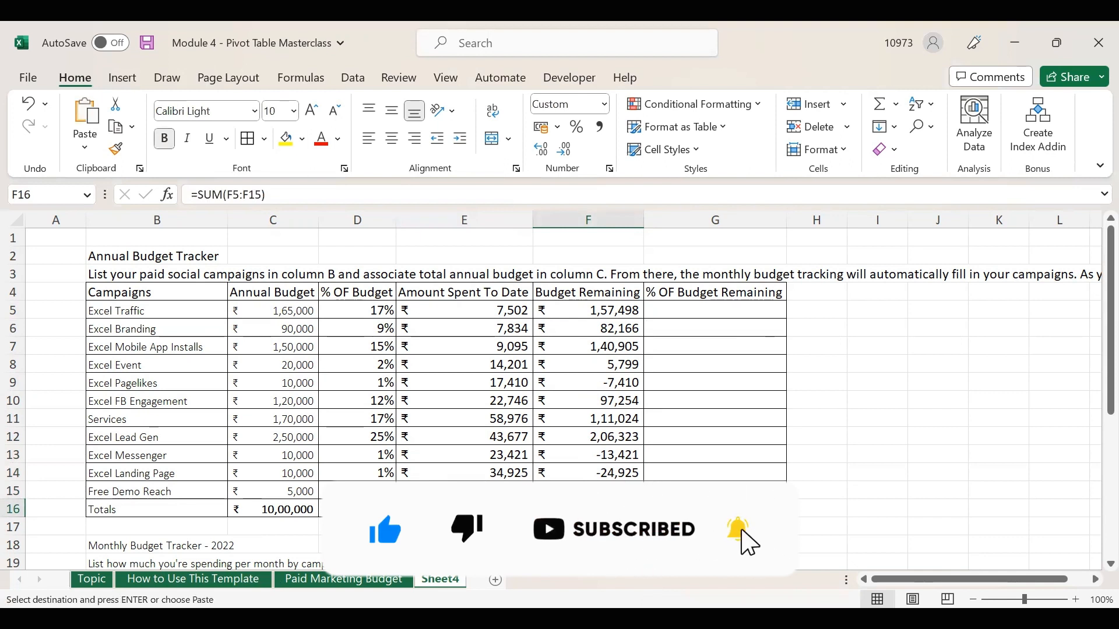
{"action": "key", "text": "ctrl+s"}
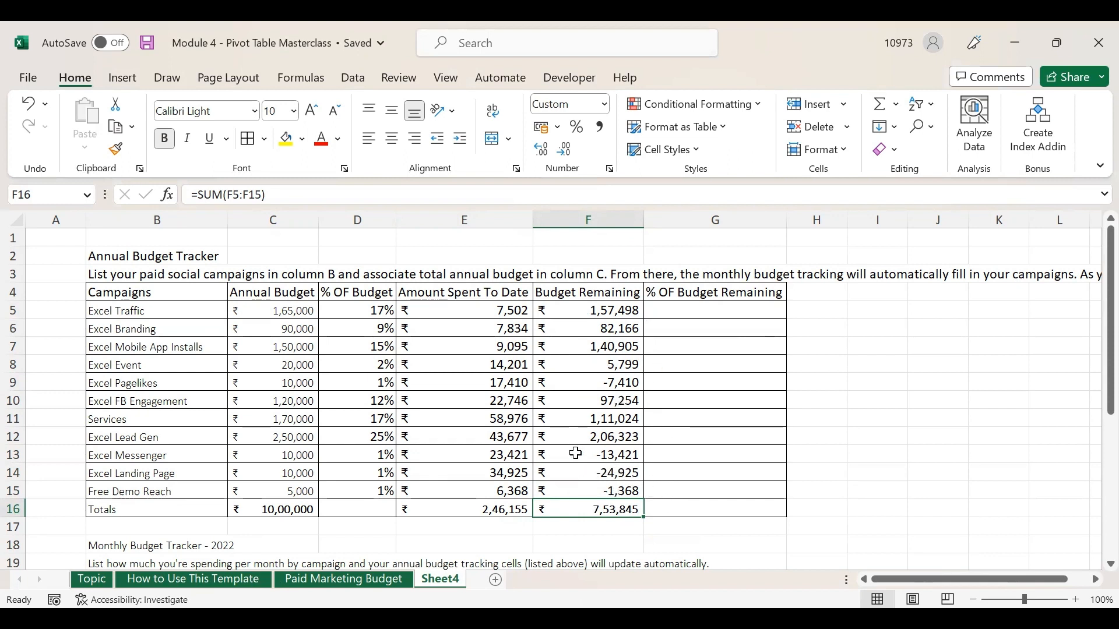
Using the Paid Marketing Budget sheet as reference, enter =F5/C5 in G5 on Sheet4 for Excel Traffic and format it as a percentage
{"action": "left_click", "coordinate": [687, 309]}
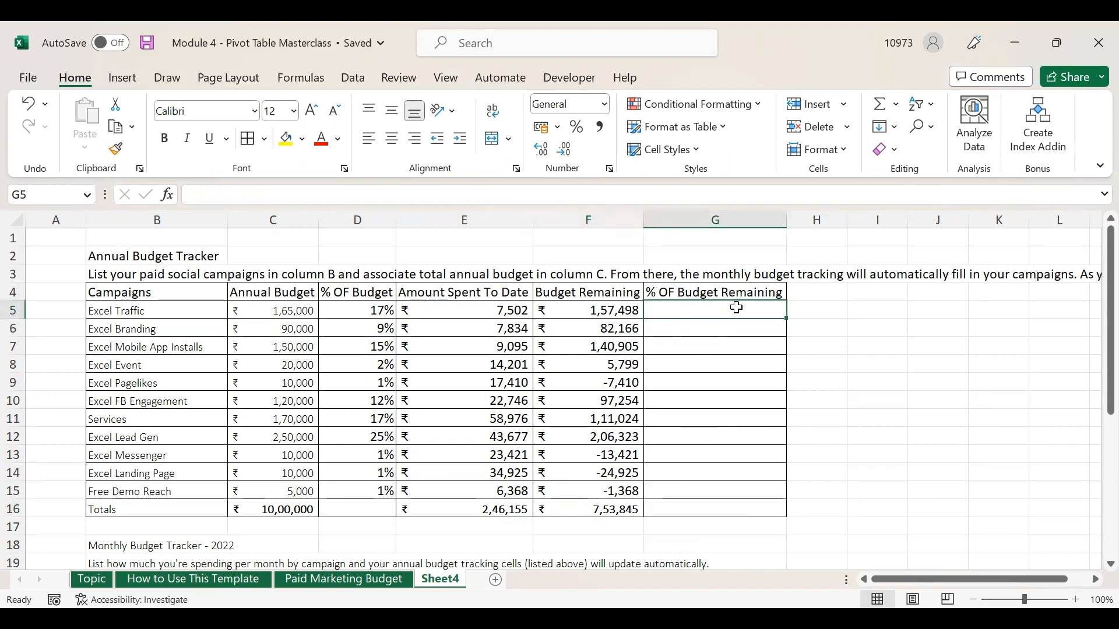
{"action": "left_click", "coordinate": [382, 581]}
{"action": "left_click", "coordinate": [708, 424]}
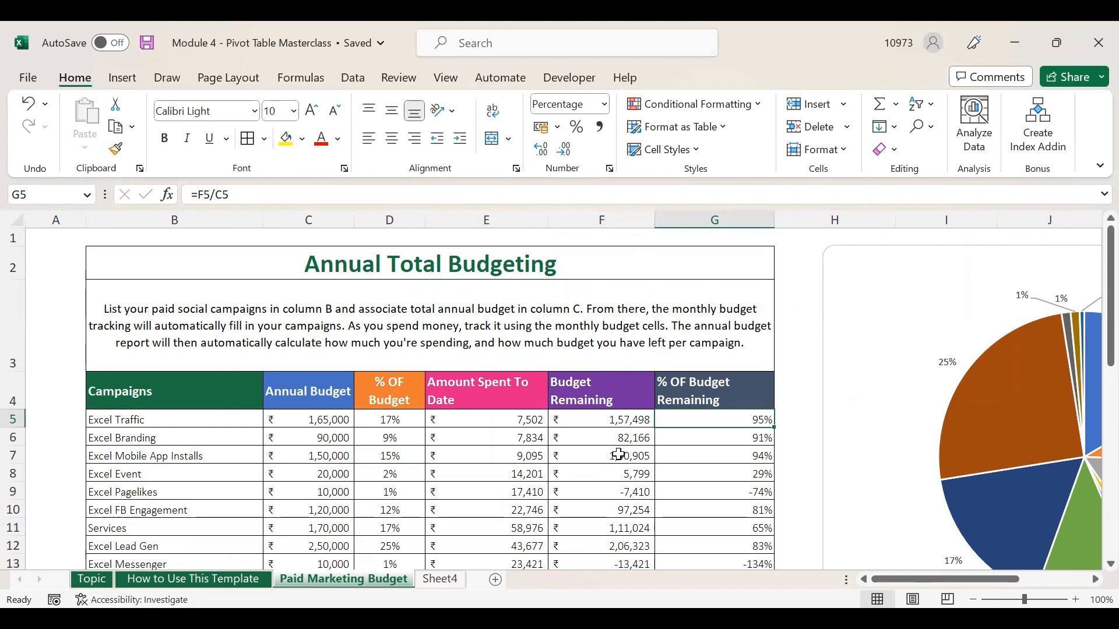
{"action": "left_click", "coordinate": [441, 580]}
{"action": "type", "text": "="}
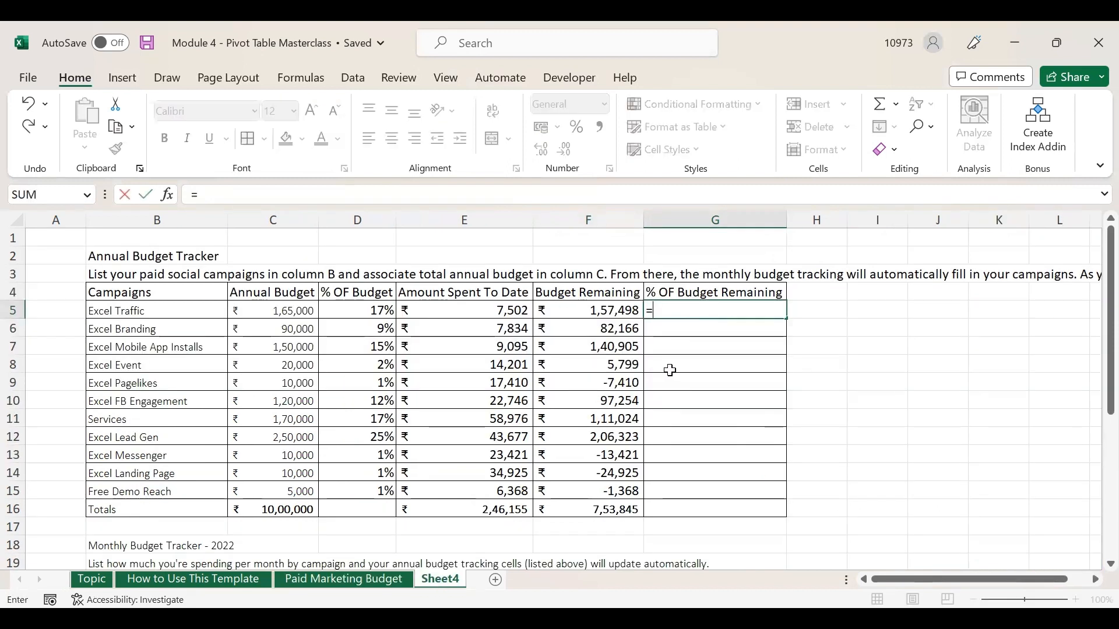
{"action": "left_click", "coordinate": [612, 311]}
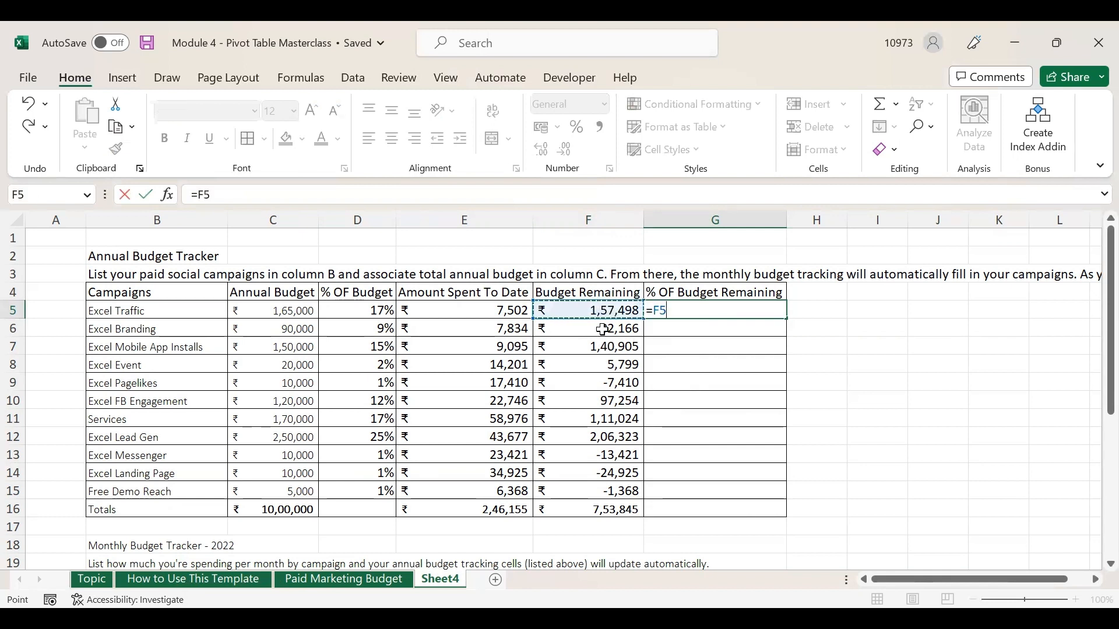
{"action": "type", "text": "/"}
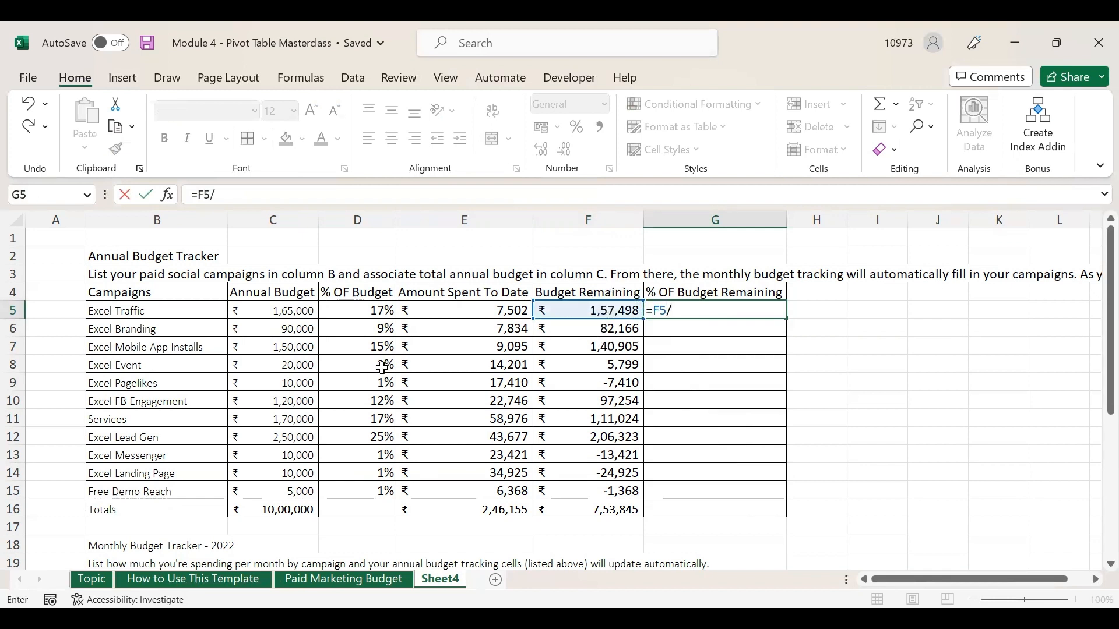
{"action": "left_click", "coordinate": [279, 310]}
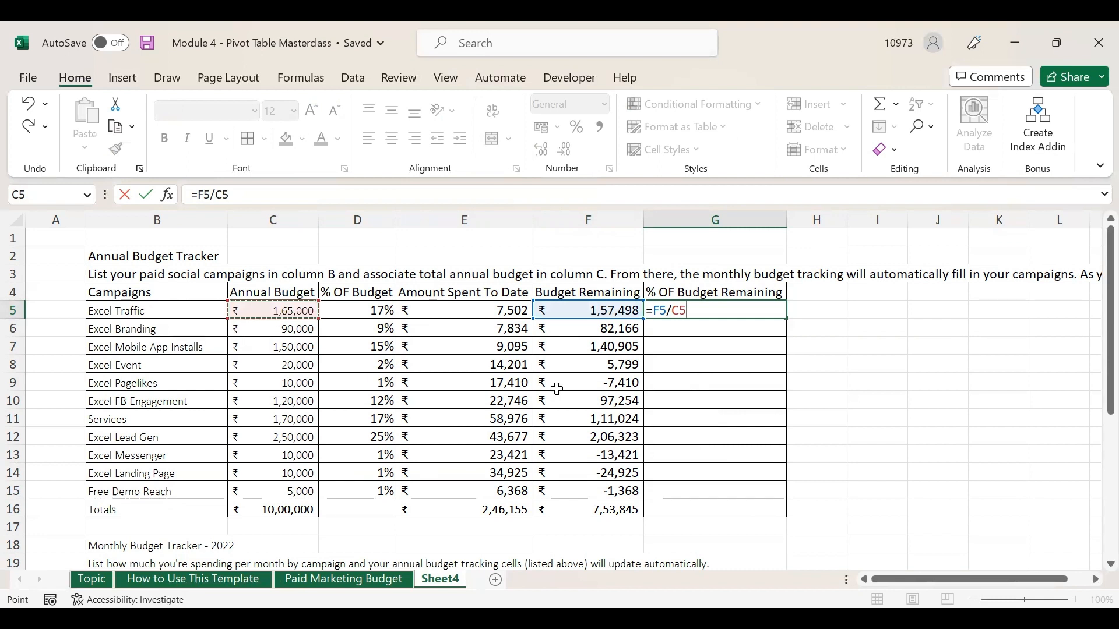
{"action": "key", "text": "Return"}
{"action": "left_click", "coordinate": [729, 312]}
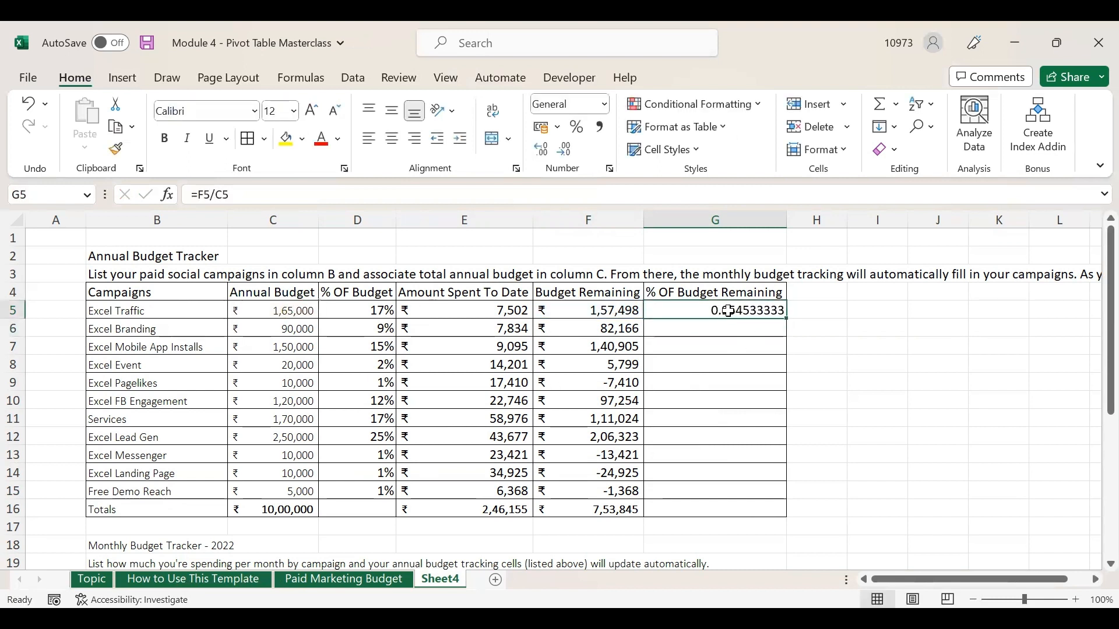
{"action": "left_click", "coordinate": [576, 126]}
Fill the % OF Budget Remaining formula from G5 down through G15 for all campaigns
{"action": "left_click_drag", "start_coordinate": [737, 326], "coordinate": [717, 492]}
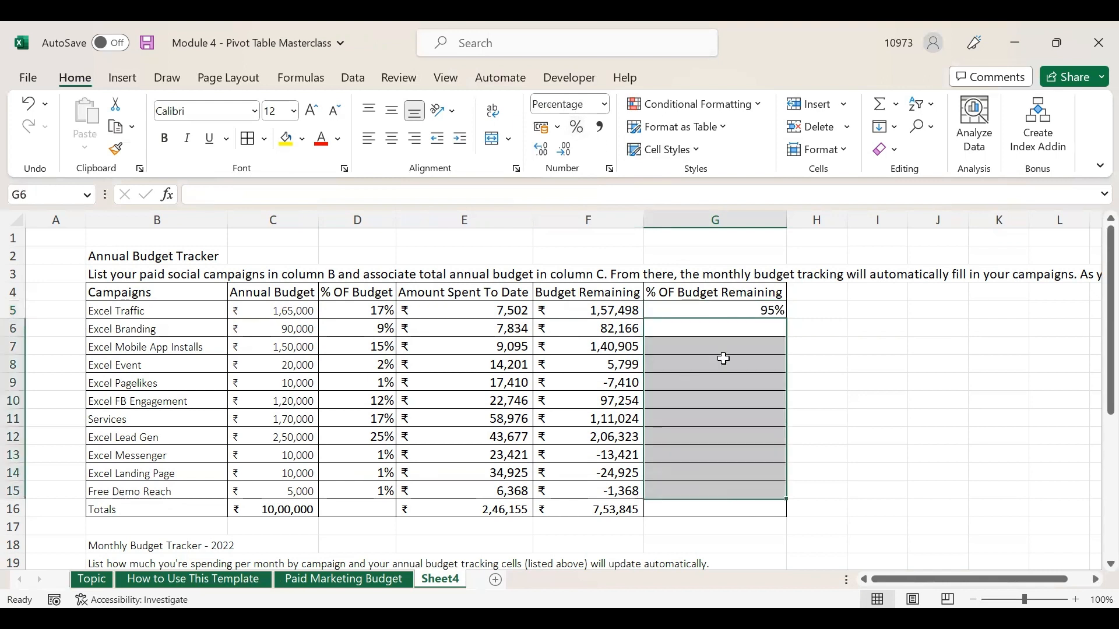
{"action": "left_click", "coordinate": [739, 312]}
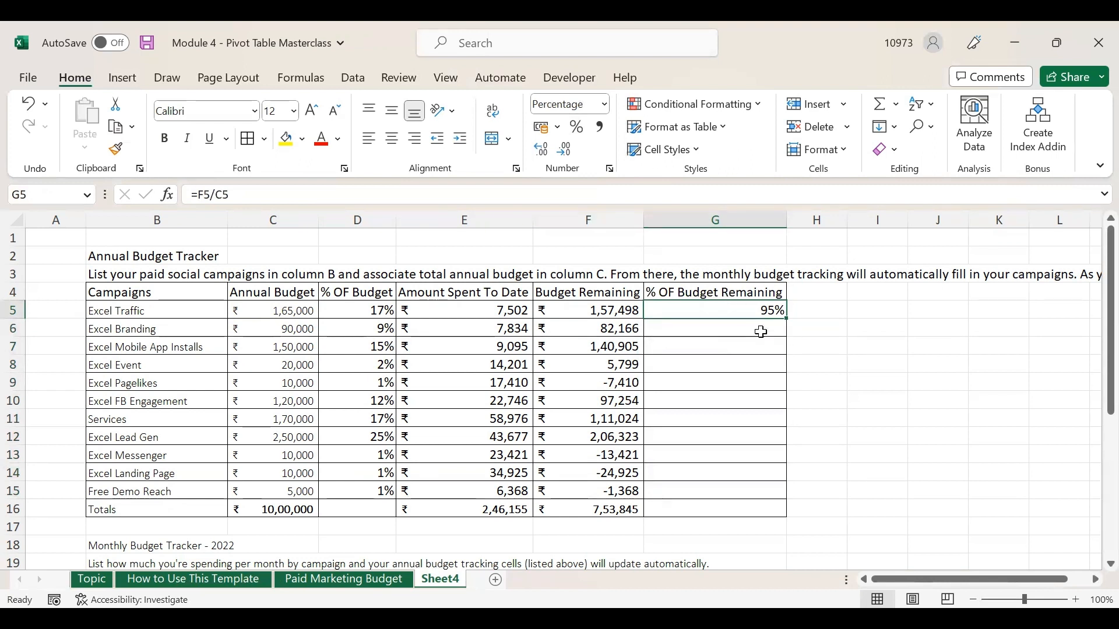
{"action": "left_click", "coordinate": [211, 311]}
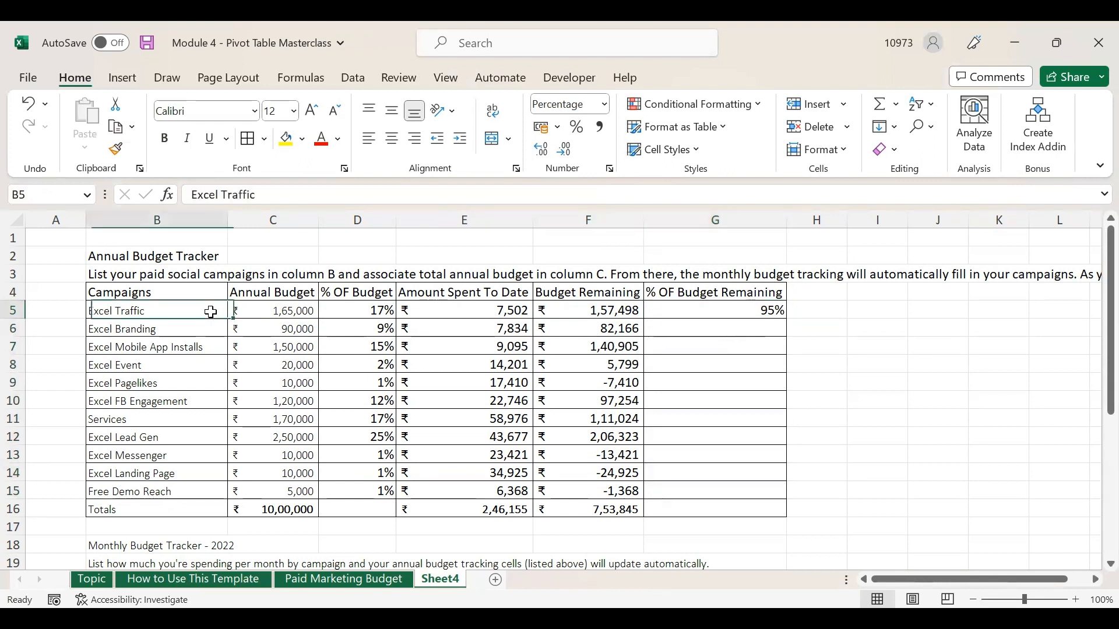
{"action": "left_click", "coordinate": [275, 310]}
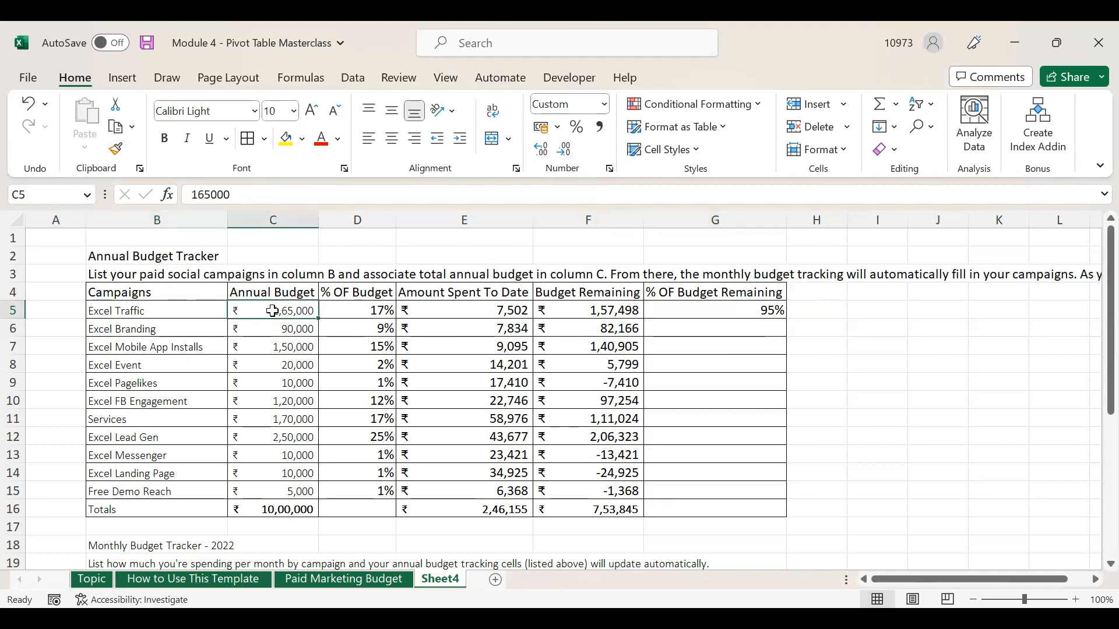
{"action": "left_click", "coordinate": [488, 312]}
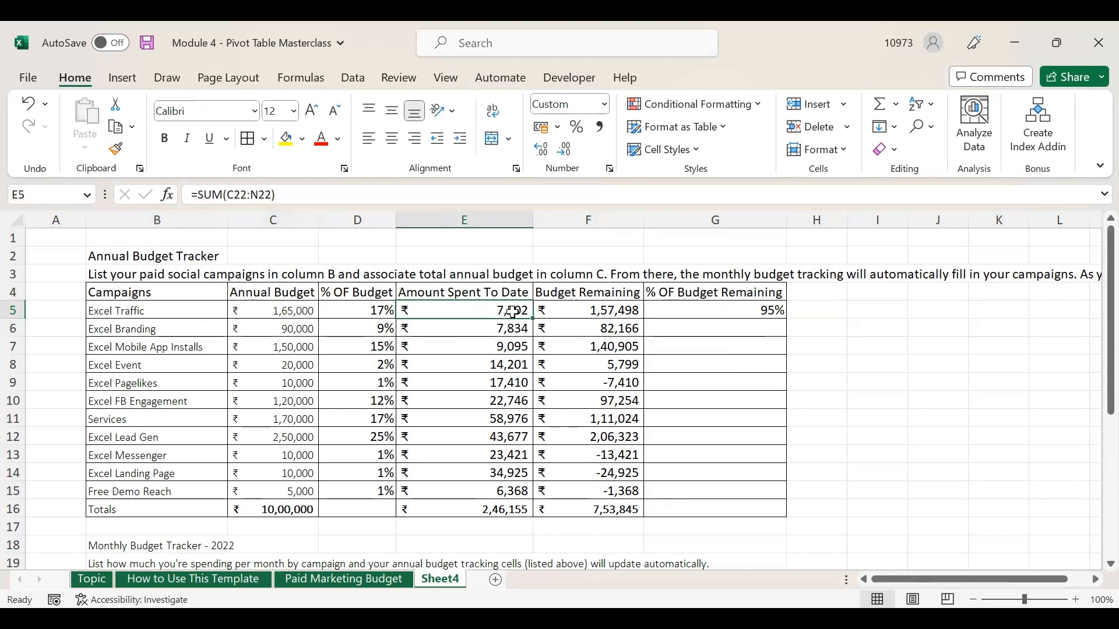
{"action": "left_click", "coordinate": [697, 308]}
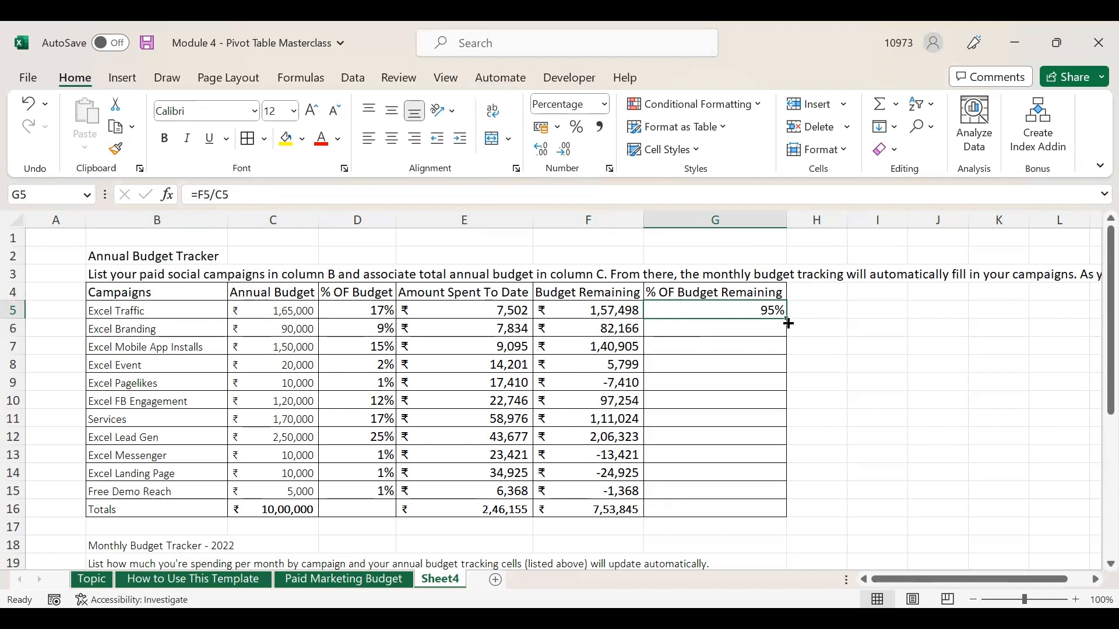
{"action": "left_click_drag", "start_coordinate": [788, 318], "coordinate": [789, 498]}
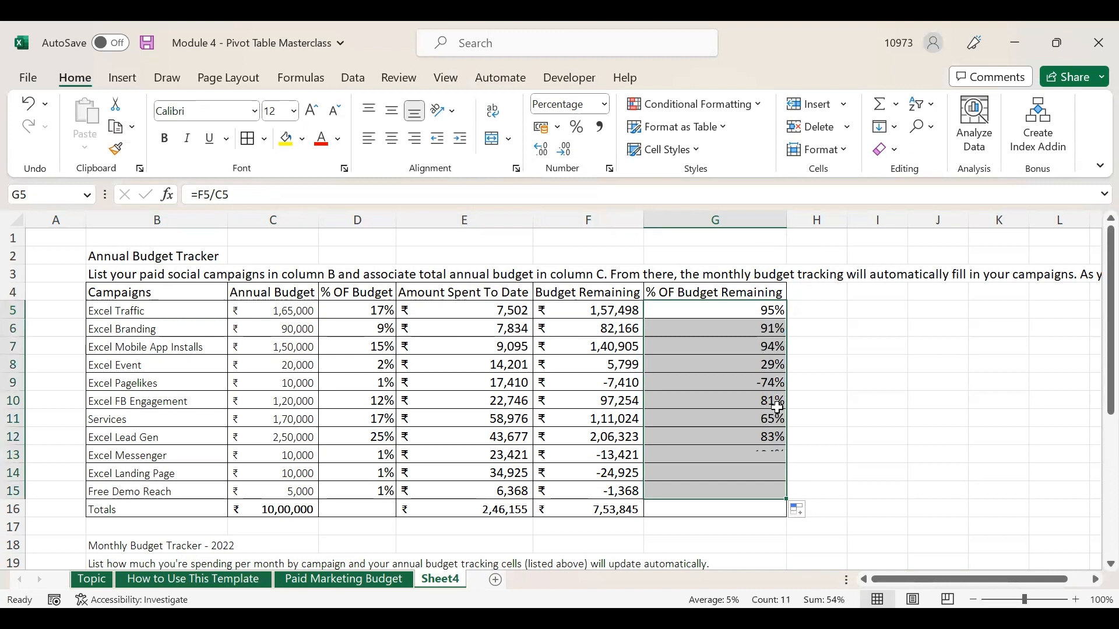
Check the filled % OF Budget Remaining formulas in column G for several campaigns, from Excel Branding to Free Demo Reach
{"action": "left_click", "coordinate": [747, 325]}
{"action": "left_click", "coordinate": [753, 358]}
{"action": "left_click", "coordinate": [745, 338]}
{"action": "left_click", "coordinate": [749, 366]}
{"action": "left_click", "coordinate": [746, 383]}
{"action": "left_click", "coordinate": [740, 418]}
{"action": "left_click", "coordinate": [736, 455]}
{"action": "left_click", "coordinate": [730, 487]}
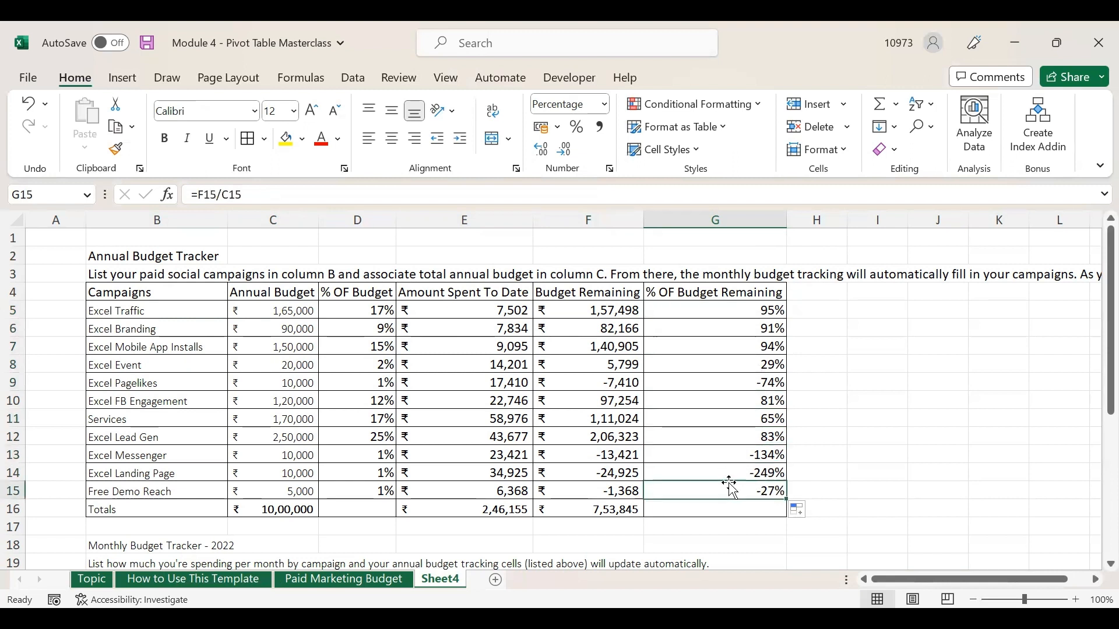
Compare Excel Pagelikes' remaining percentage with its budget and spending, and check the annual table against the Paid Marketing Budget sheet
{"action": "left_click", "coordinate": [734, 382]}
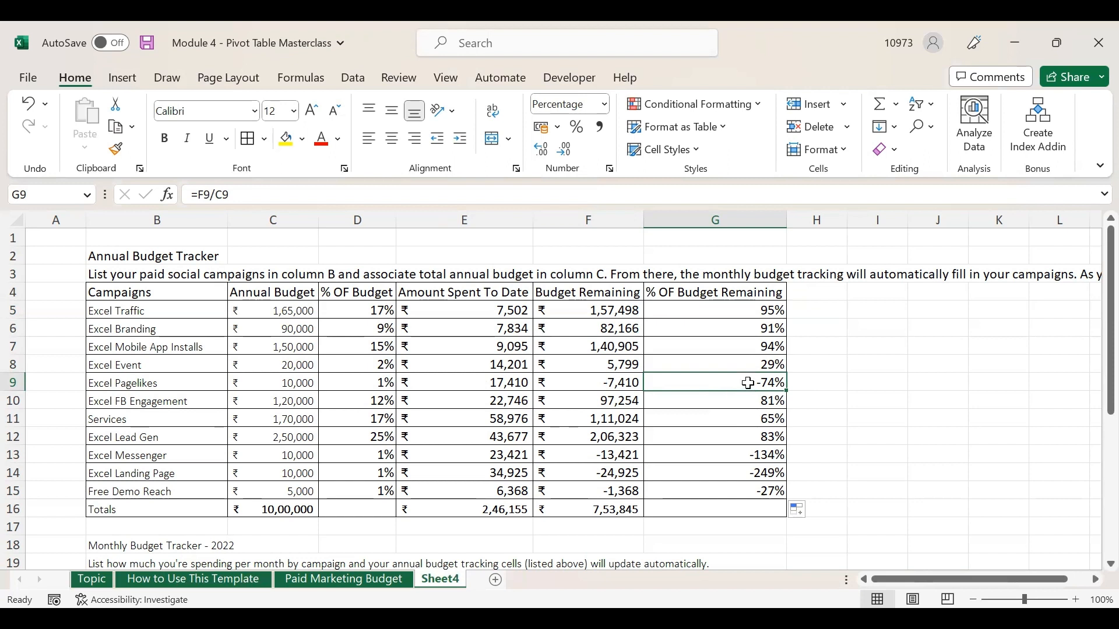
{"action": "left_click", "coordinate": [576, 385]}
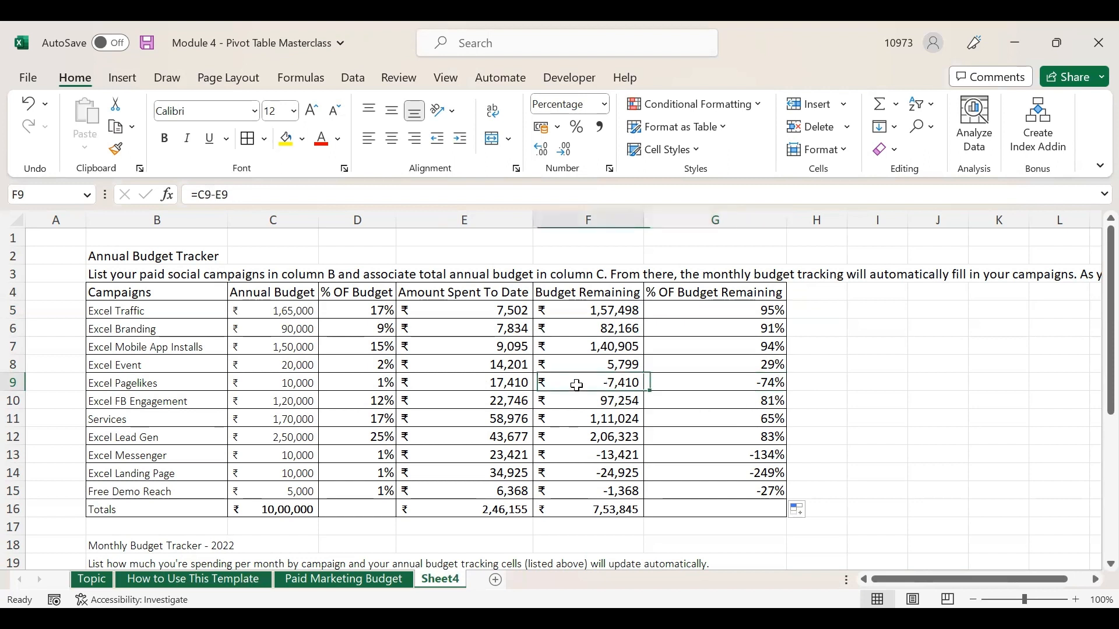
{"action": "left_click", "coordinate": [298, 380]}
{"action": "left_click", "coordinate": [489, 383]}
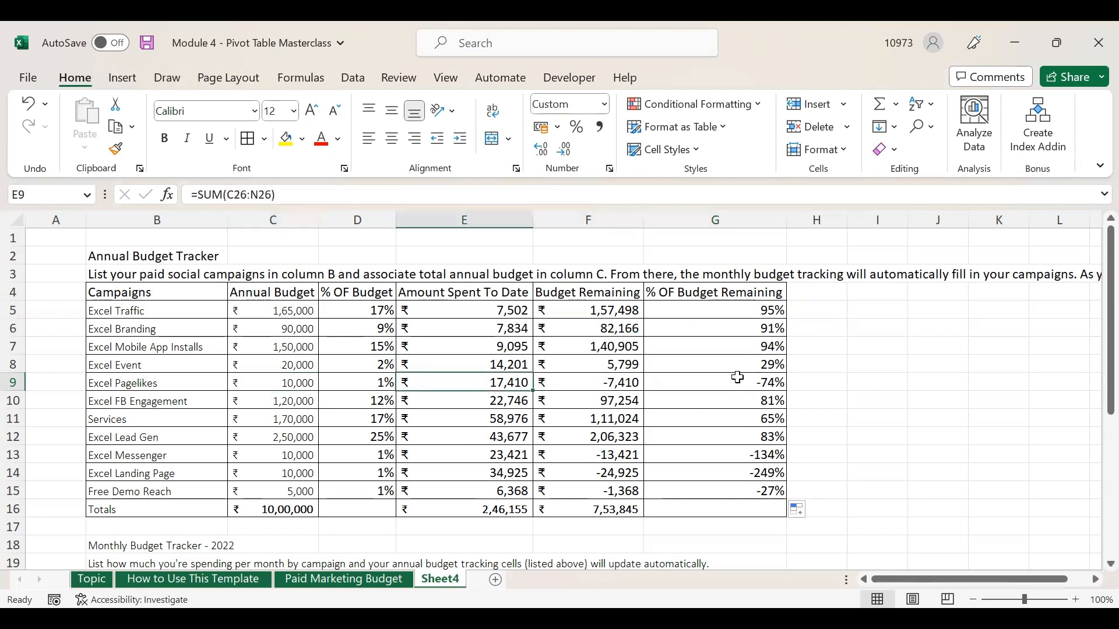
{"action": "left_click", "coordinate": [737, 378]}
{"action": "left_click", "coordinate": [365, 581]}
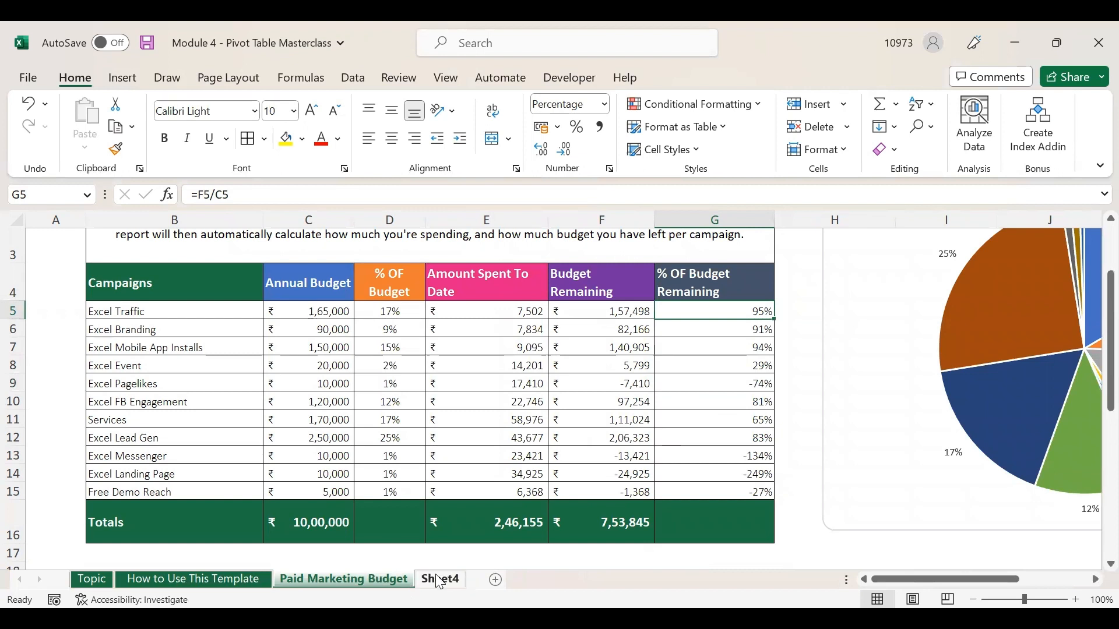
{"action": "left_click", "coordinate": [440, 580]}
{"action": "left_click", "coordinate": [739, 511]}
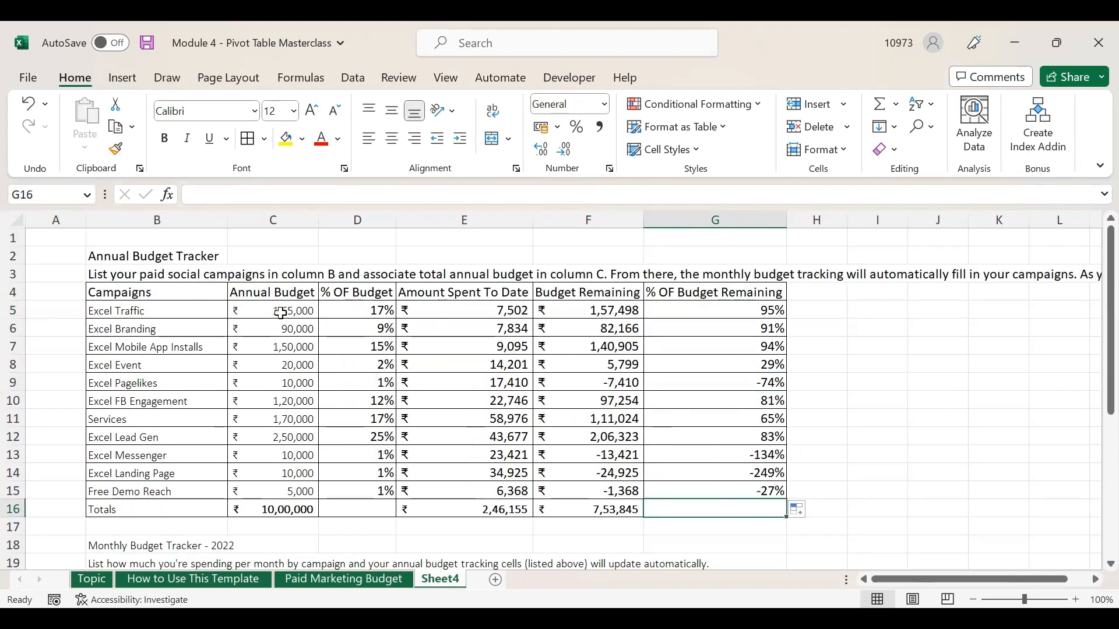
{"action": "left_click_drag", "start_coordinate": [312, 318], "coordinate": [747, 509]}
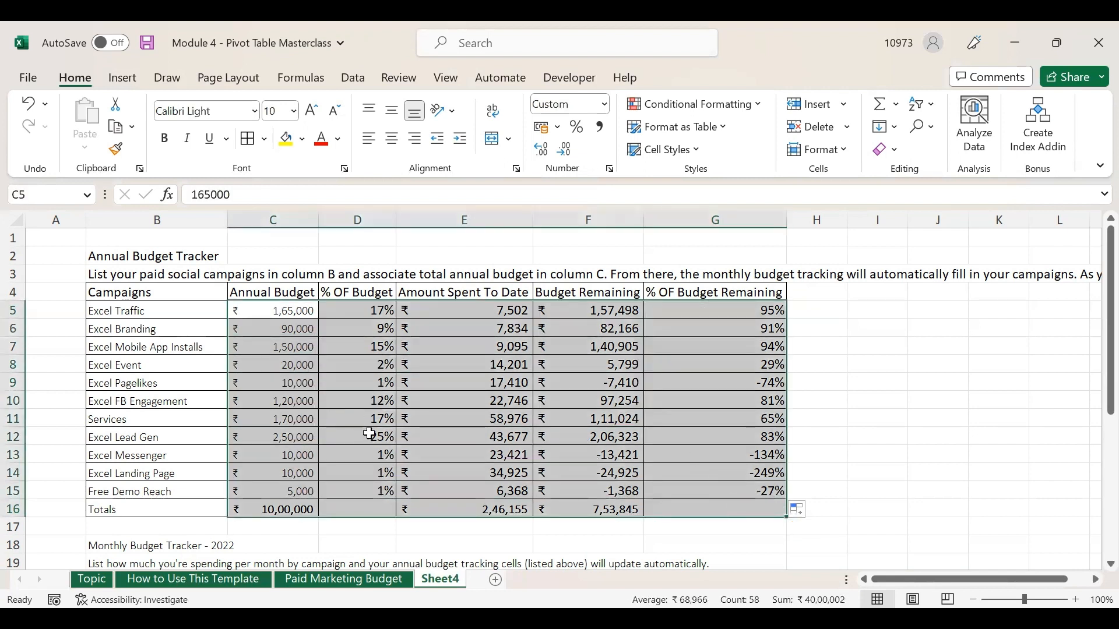
{"action": "left_click", "coordinate": [715, 473]}
Copy the total formula from C16 to C33 to total January spending in the monthly tracker
{"action": "scroll", "coordinate": [696, 396], "scroll_direction": "down", "scroll_amount": 3}
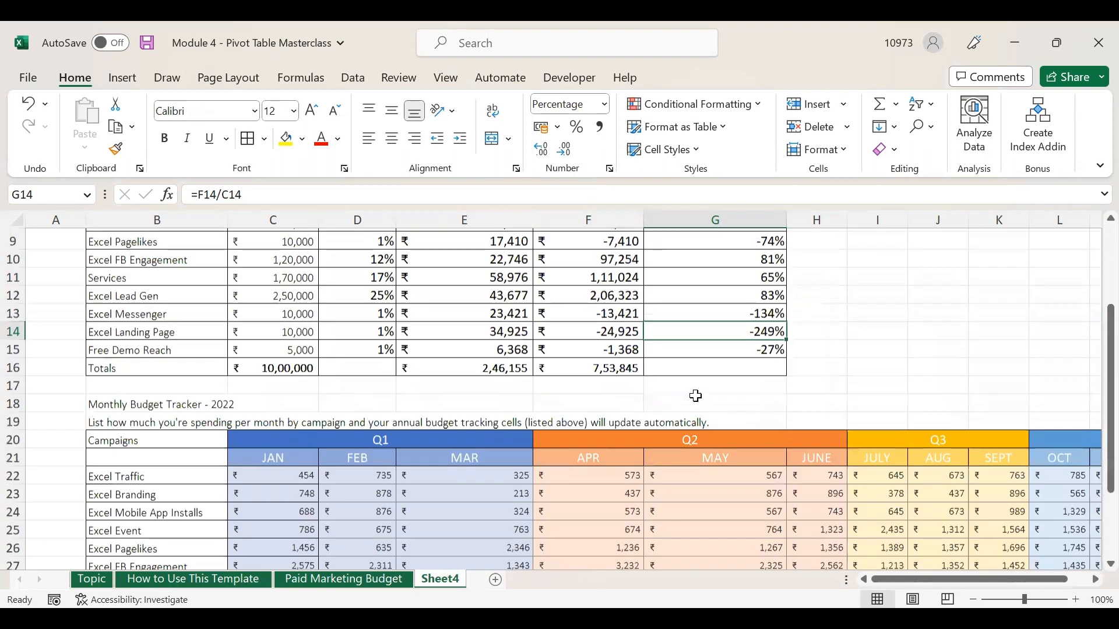
{"action": "scroll", "coordinate": [697, 397], "scroll_direction": "down", "scroll_amount": 3}
{"action": "left_click", "coordinate": [280, 489]}
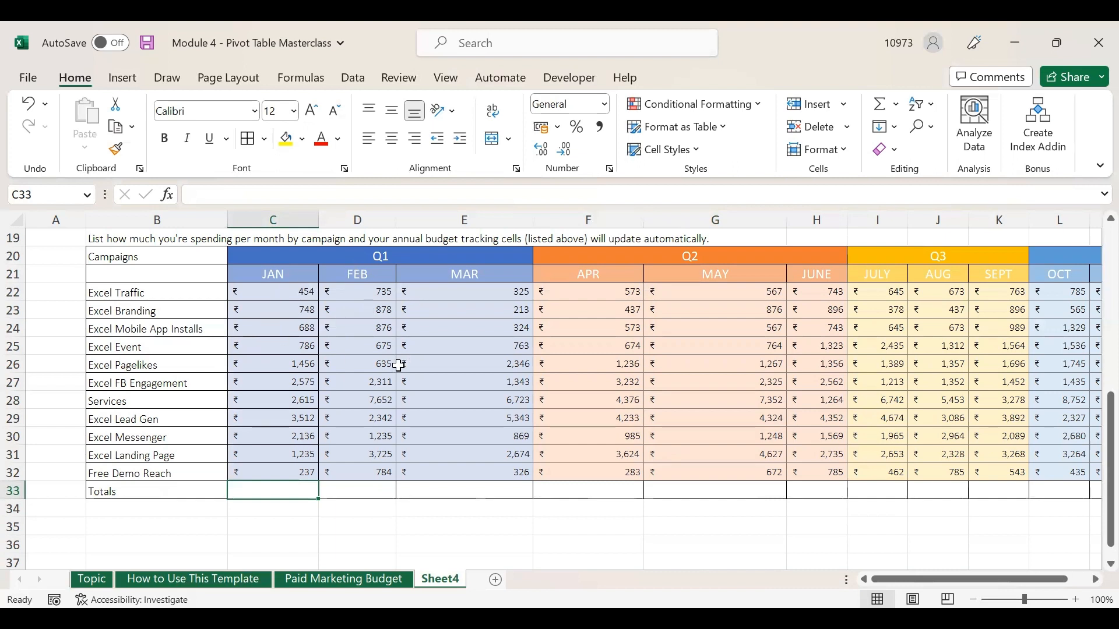
{"action": "scroll", "coordinate": [411, 353], "scroll_direction": "up", "scroll_amount": 2}
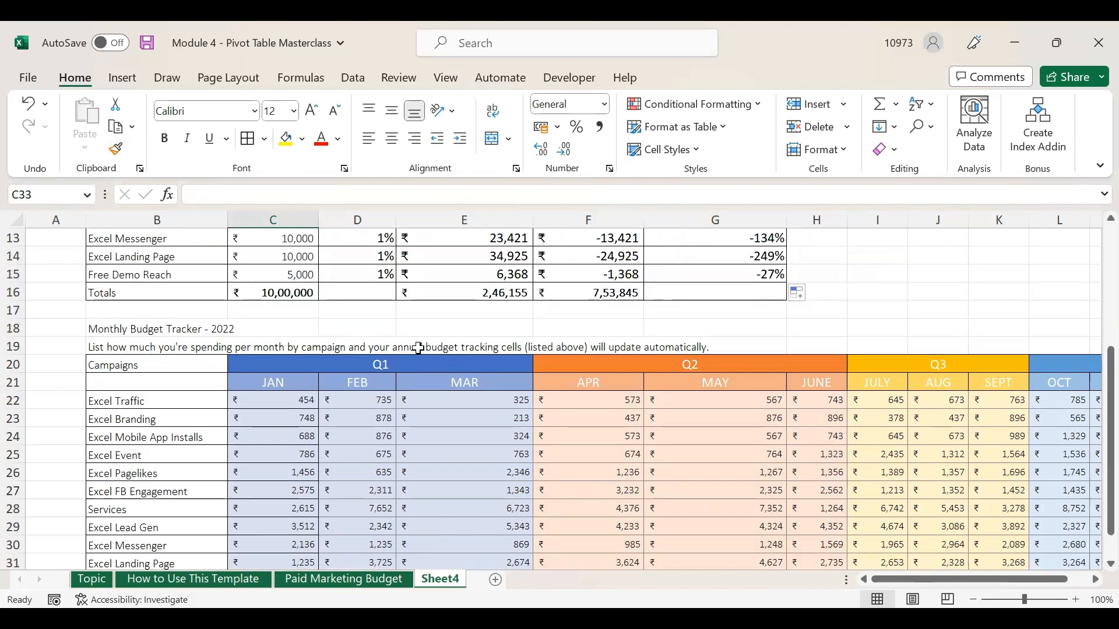
{"action": "left_click", "coordinate": [264, 294]}
{"action": "key", "text": "ctrl+c"}
{"action": "scroll", "coordinate": [283, 385], "scroll_direction": "down", "scroll_amount": 4}
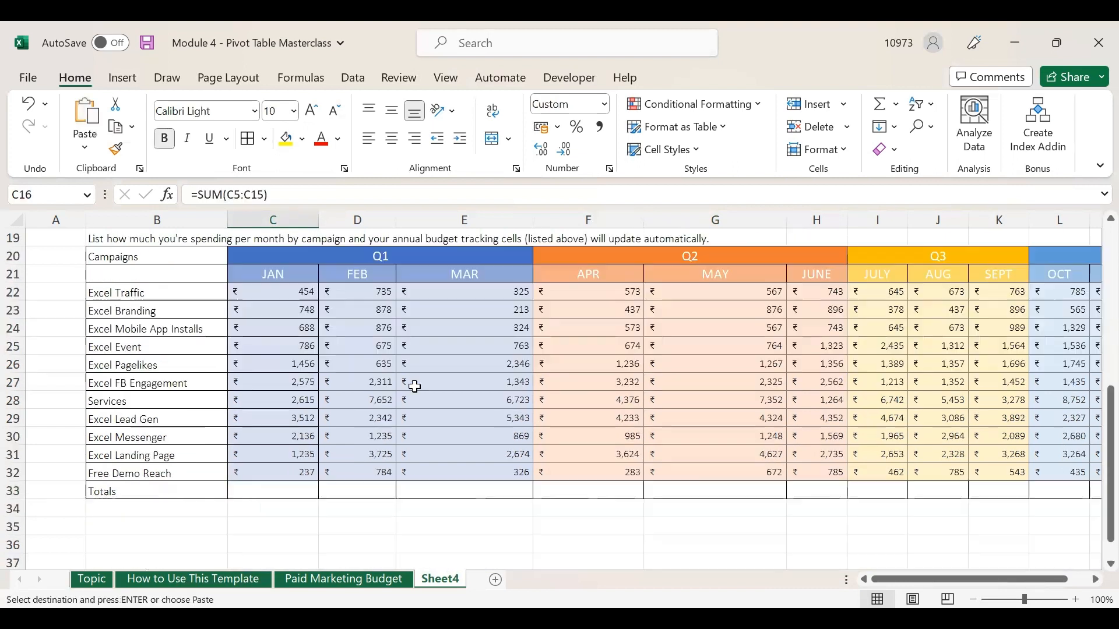
{"action": "left_click", "coordinate": [283, 385]}
{"action": "key", "text": "ctrl+v"}
Paste the total formula across D33 through N33 to total the remaining months, and save the workbook
{"action": "scroll", "coordinate": [408, 448], "scroll_direction": "up", "scroll_amount": 1}
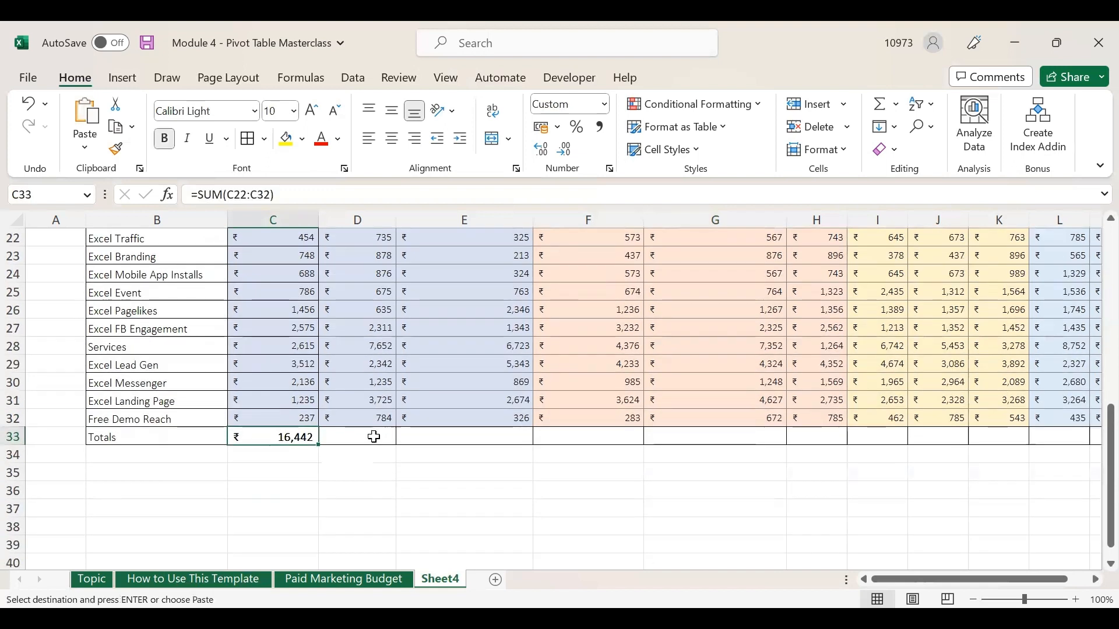
{"action": "left_click", "coordinate": [370, 436]}
{"action": "key", "text": "ctrl+v"}
{"action": "left_click", "coordinate": [500, 443]}
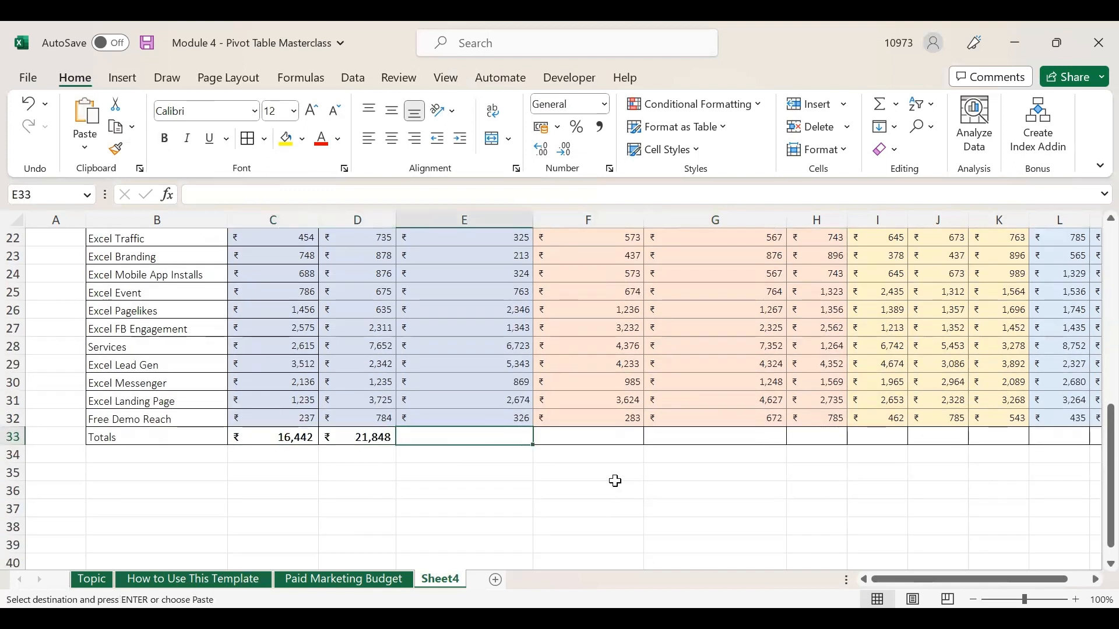
{"action": "key", "text": "ctrl+v"}
{"action": "left_click", "coordinate": [590, 436]}
{"action": "key", "text": "ctrl+v"}
{"action": "left_click", "coordinate": [701, 432]}
{"action": "key", "text": "ctrl+v"}
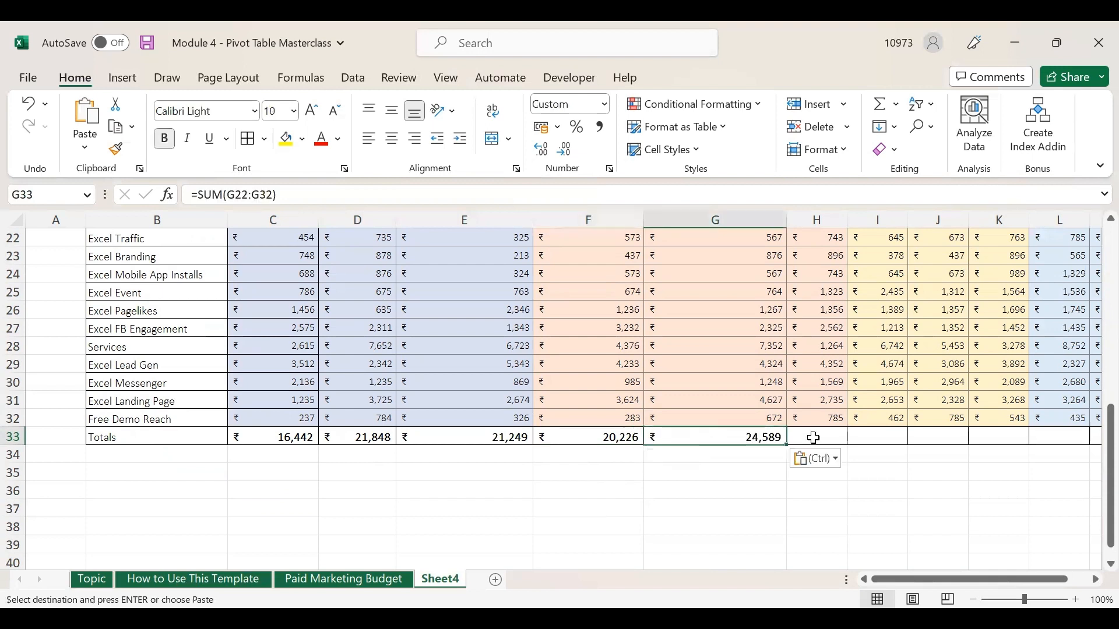
{"action": "left_click", "coordinate": [812, 437]}
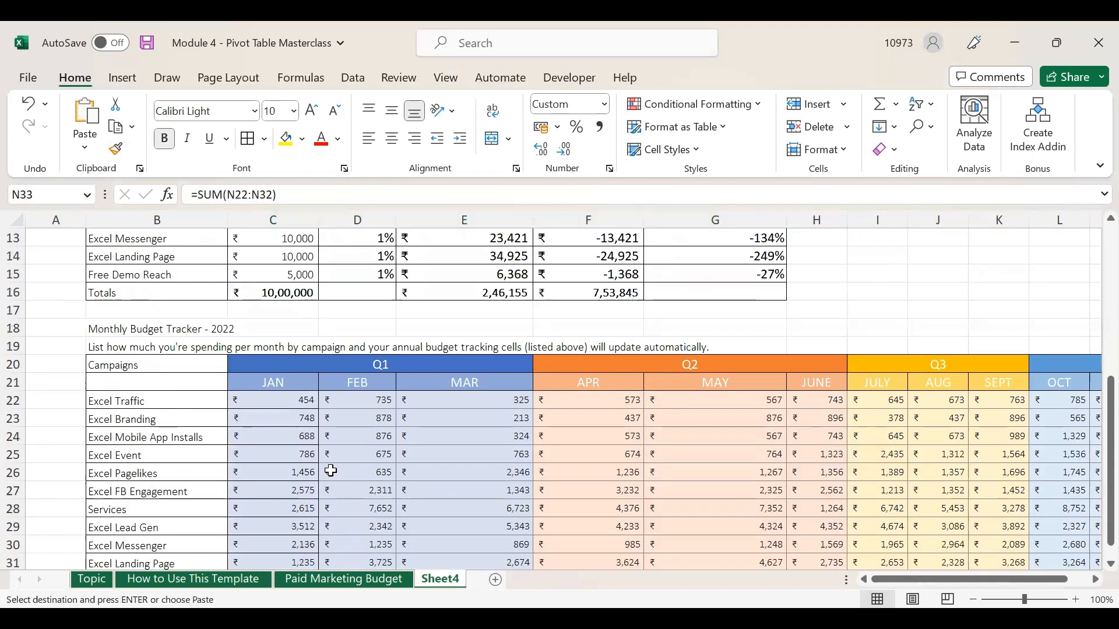
{"action": "scroll", "coordinate": [331, 470], "scroll_direction": "up", "scroll_amount": 4}
{"action": "key", "text": "ctrl+s"}
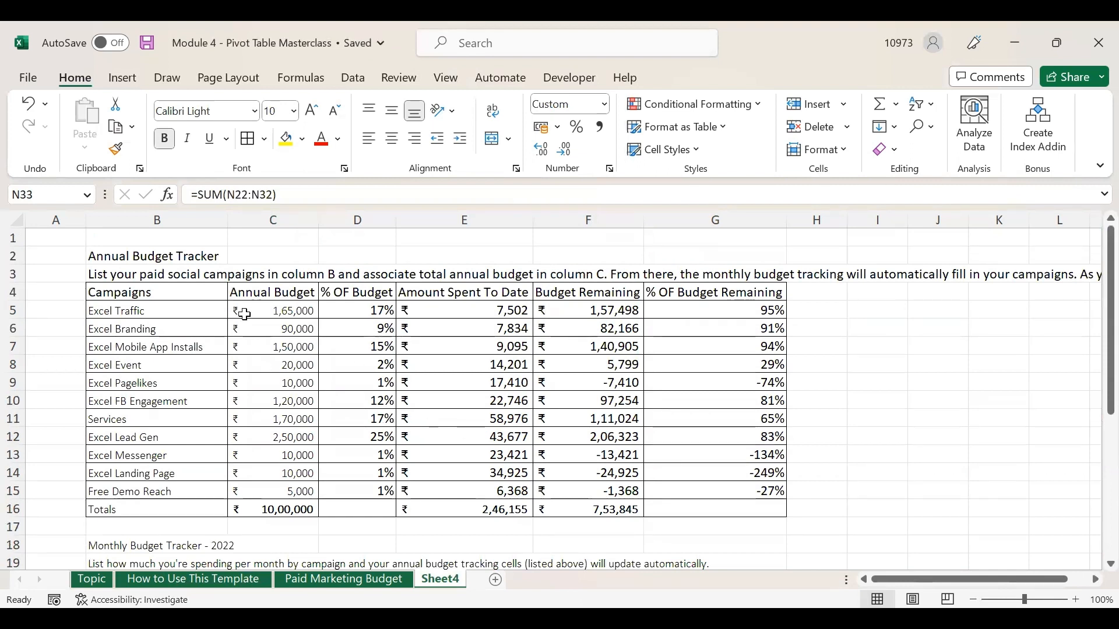
Insert a 2-D pie chart from the campaign names and annual budgets in B4:C15
{"action": "scroll", "coordinate": [623, 407], "scroll_direction": "down", "scroll_amount": 5}
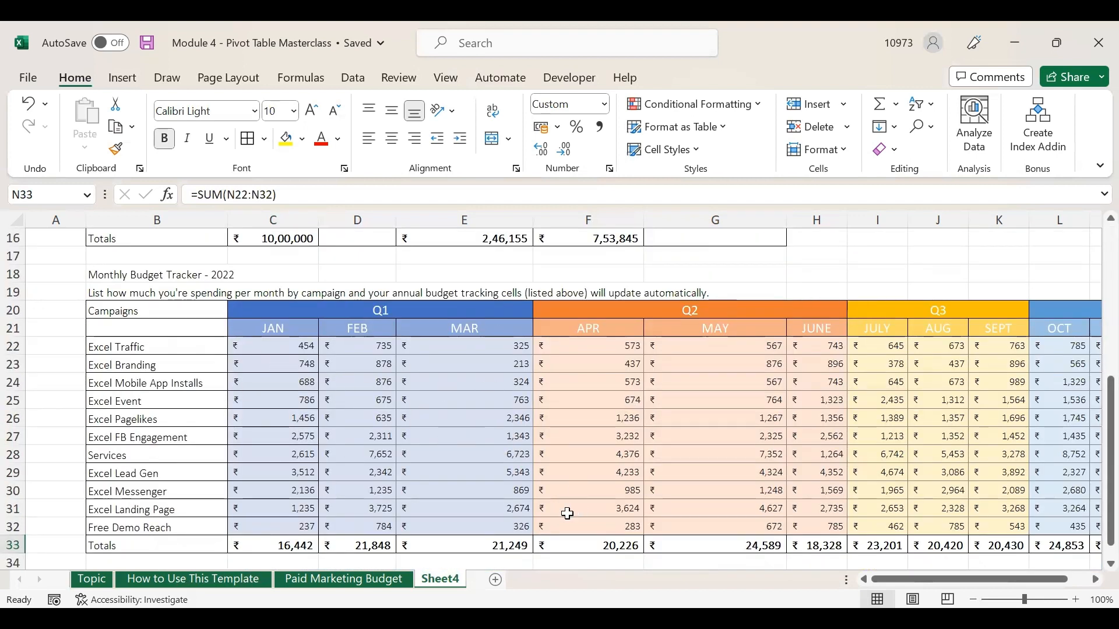
{"action": "left_click_drag", "start_coordinate": [925, 578], "coordinate": [792, 581]}
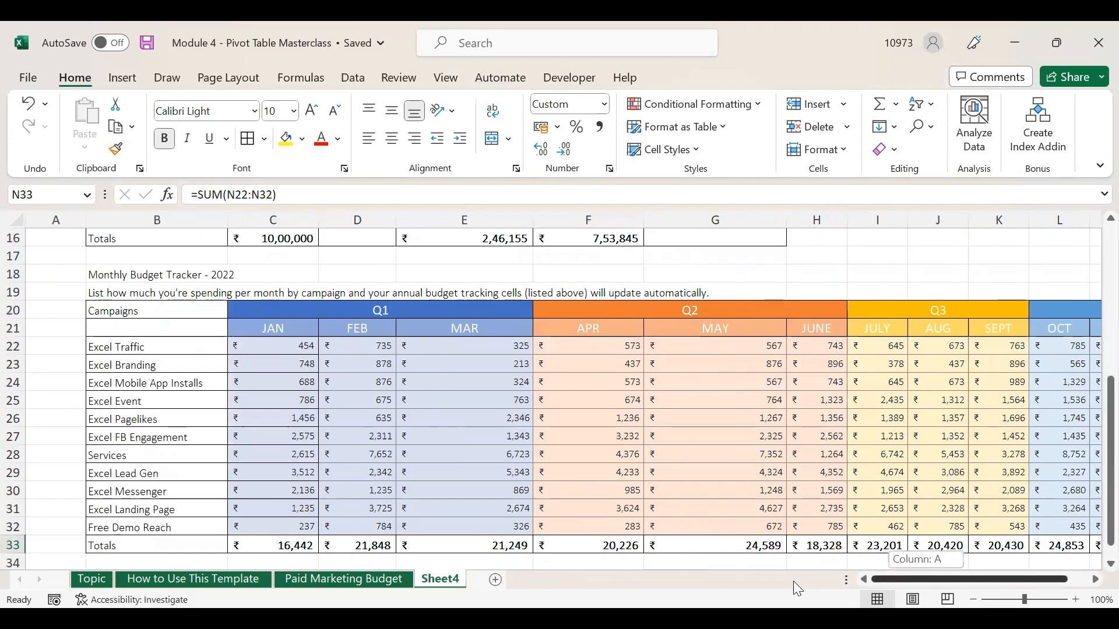
{"action": "scroll", "coordinate": [785, 376], "scroll_direction": "up", "scroll_amount": 5}
{"action": "scroll", "coordinate": [395, 464], "scroll_direction": "up", "scroll_amount": 7}
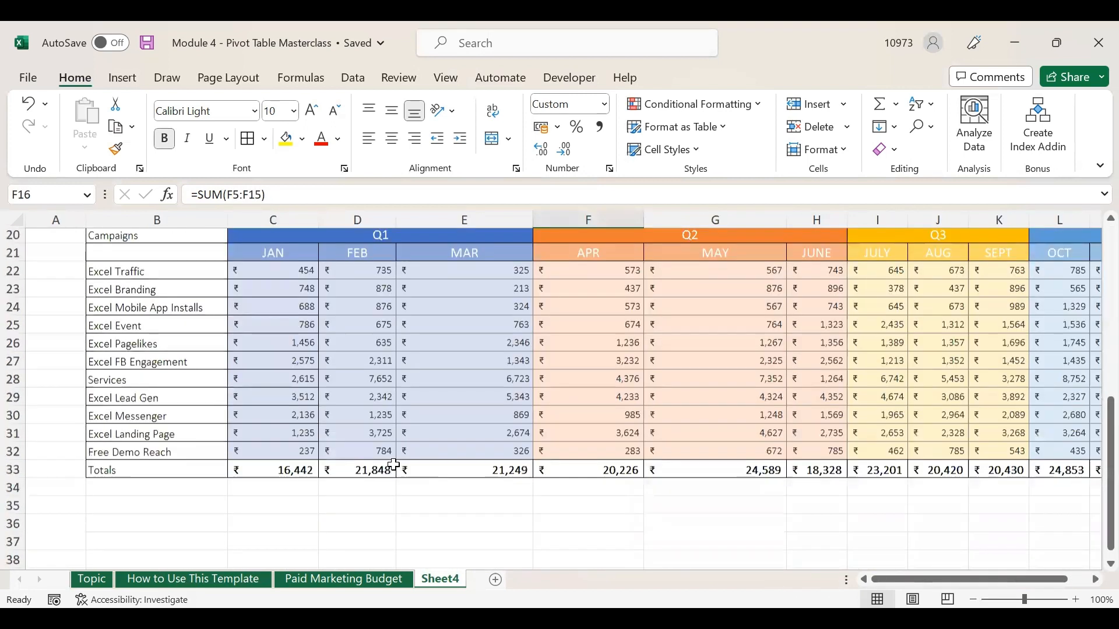
{"action": "left_click_drag", "start_coordinate": [155, 293], "coordinate": [294, 493]}
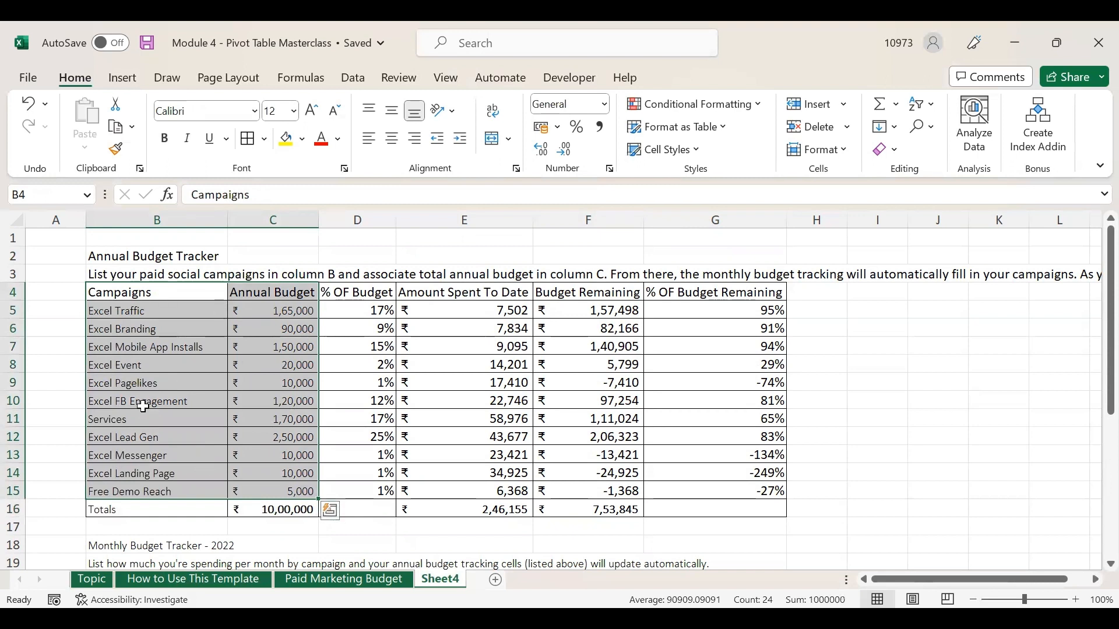
{"action": "left_click", "coordinate": [123, 78]}
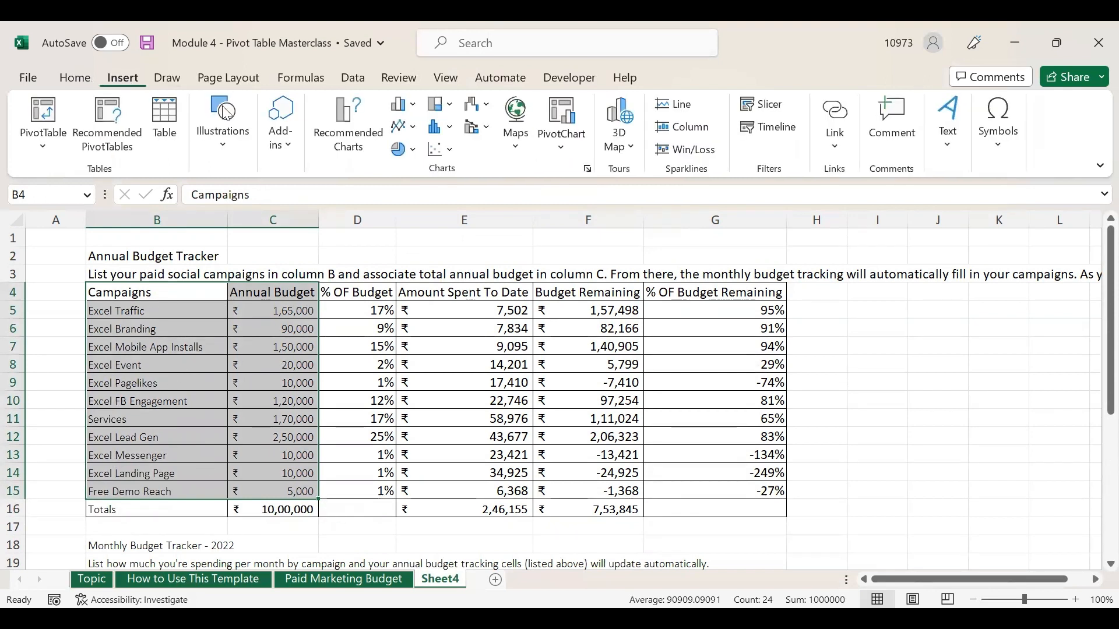
{"action": "left_click", "coordinate": [404, 150]}
{"action": "left_click", "coordinate": [406, 199]}
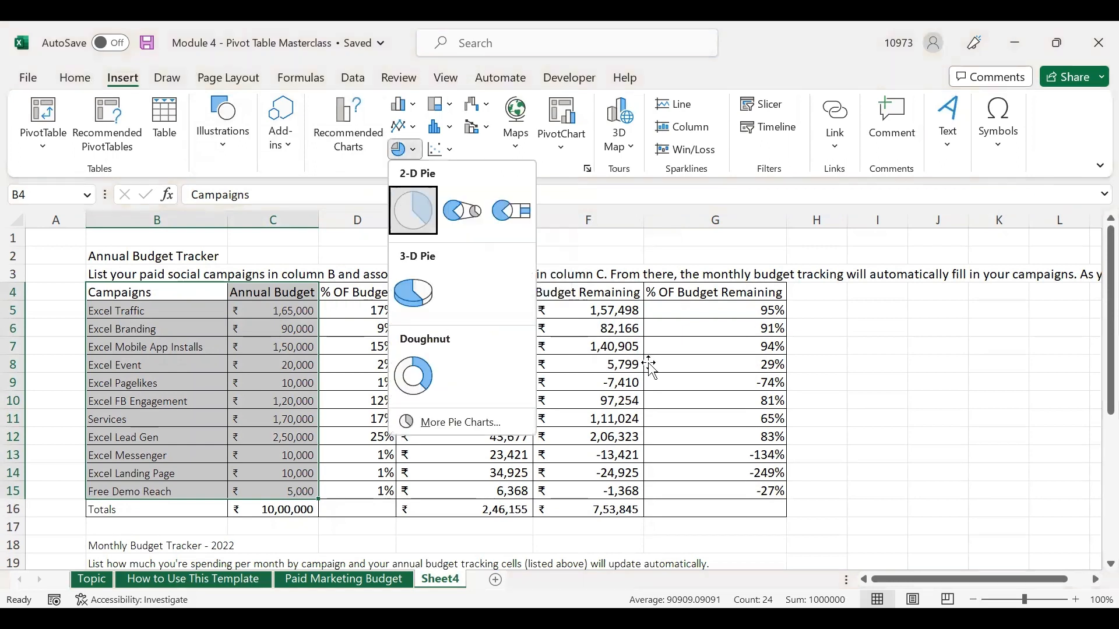
Move the Annual Budget pie chart beside the annual table, starting in column H, and enlarge it slightly
{"action": "left_click_drag", "start_coordinate": [662, 295], "coordinate": [1087, 298]}
{"action": "left_click_drag", "start_coordinate": [1046, 579], "coordinate": [1096, 588]}
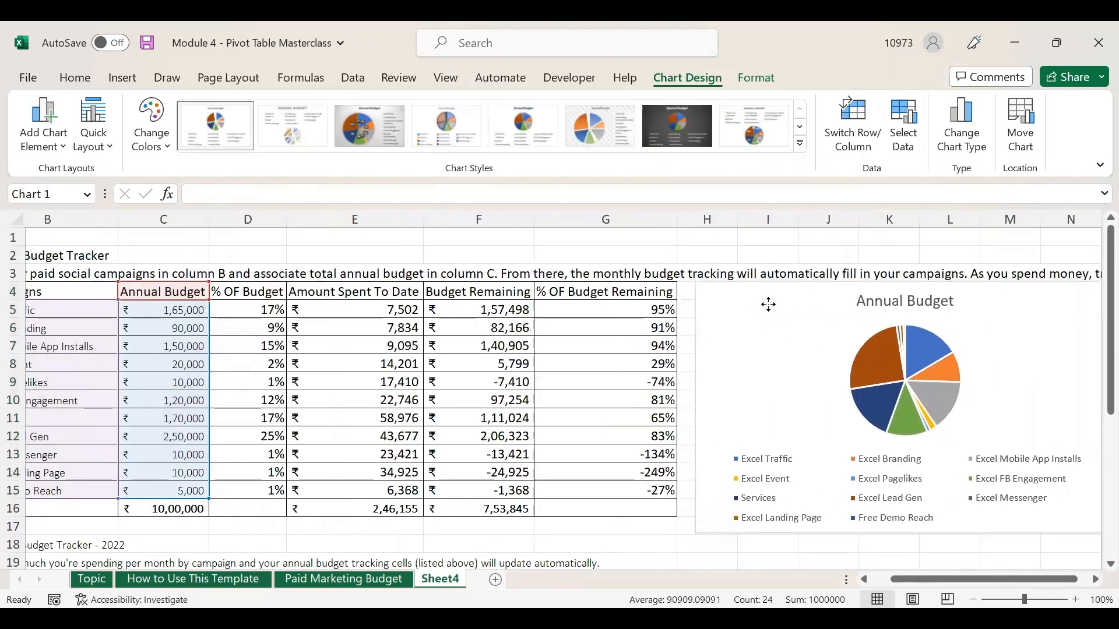
{"action": "left_click", "coordinate": [1087, 580]}
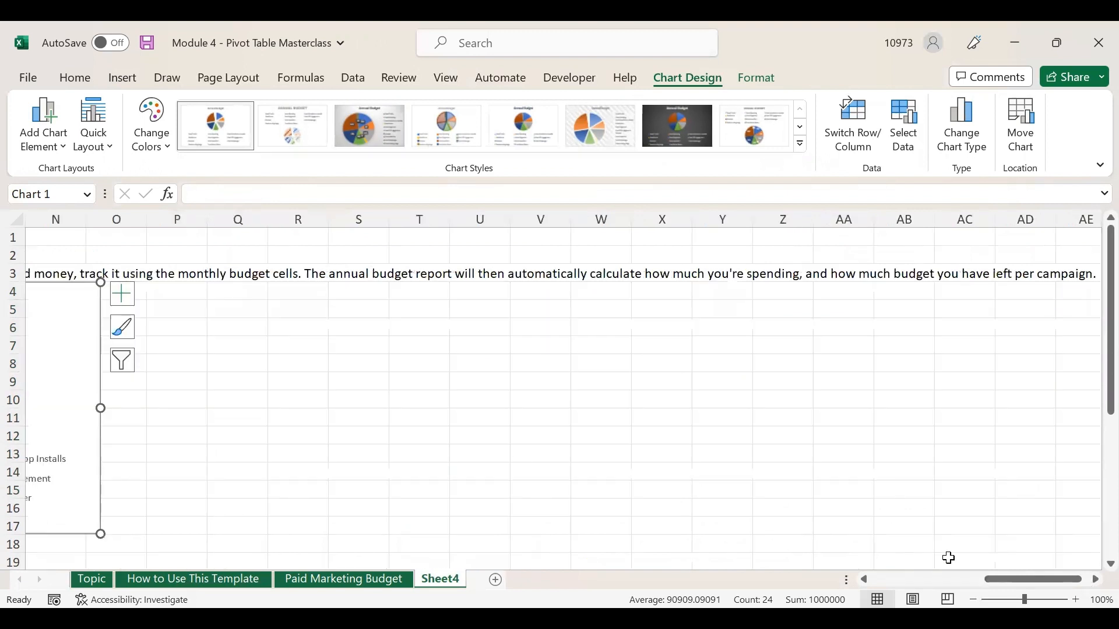
{"action": "left_click_drag", "start_coordinate": [1037, 579], "coordinate": [994, 589]}
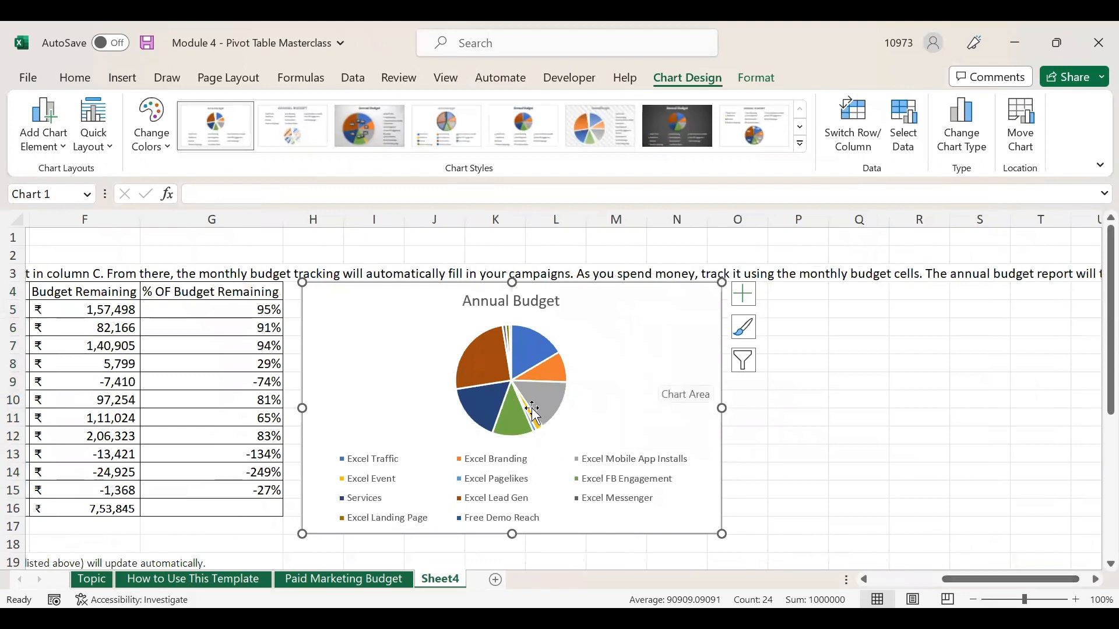
{"action": "scroll", "coordinate": [587, 420], "scroll_direction": "down", "scroll_amount": 2}
{"action": "left_click_drag", "start_coordinate": [721, 426], "coordinate": [757, 446]}
{"action": "scroll", "coordinate": [658, 367], "scroll_direction": "up", "scroll_amount": 2}
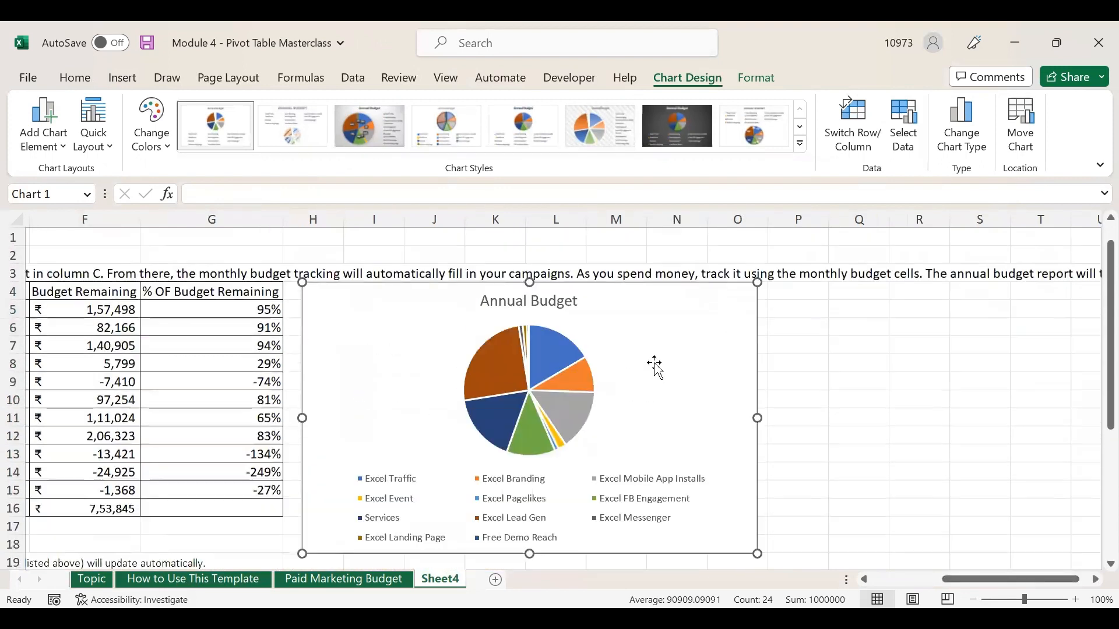
Add data labels to the Annual Budget pie chart and have them show percentages instead of values
{"action": "left_click", "coordinate": [779, 297]}
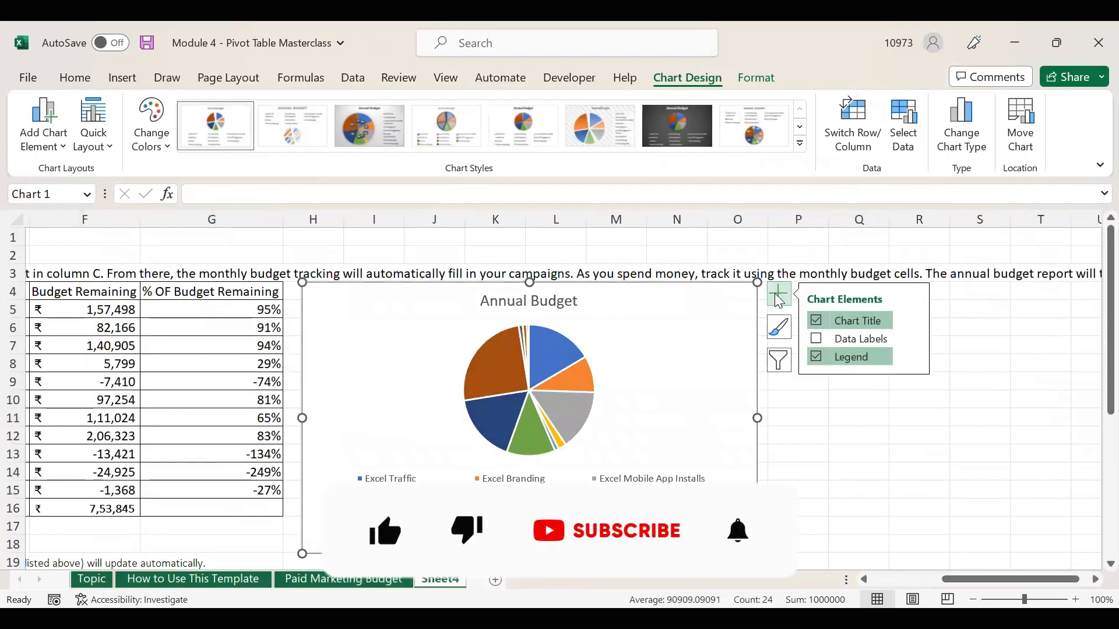
{"action": "left_click", "coordinate": [836, 341]}
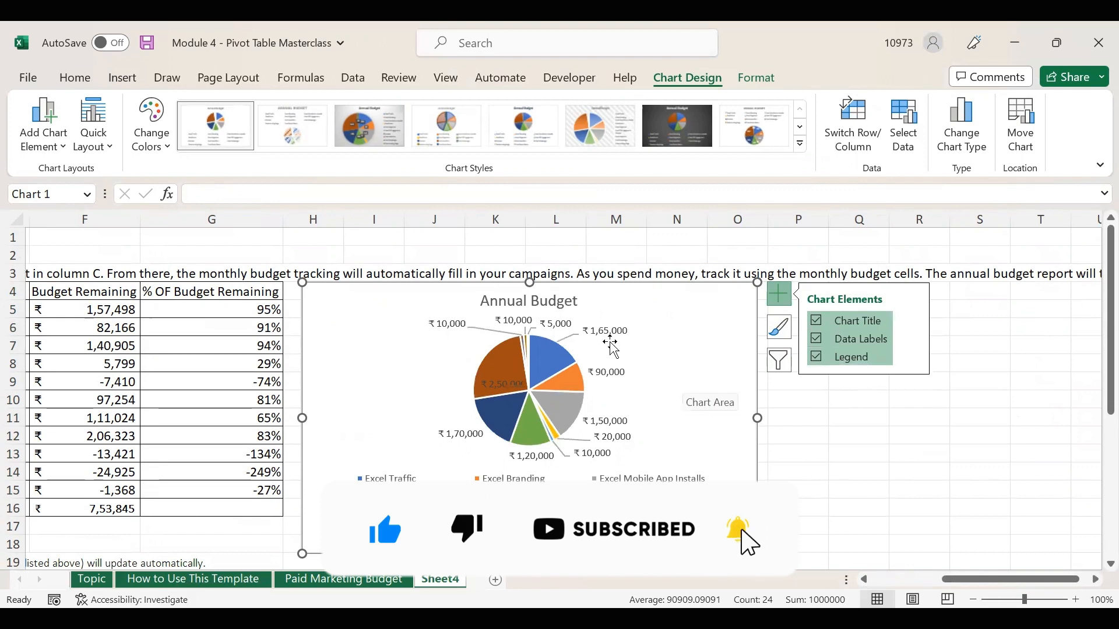
{"action": "left_click", "coordinate": [594, 331]}
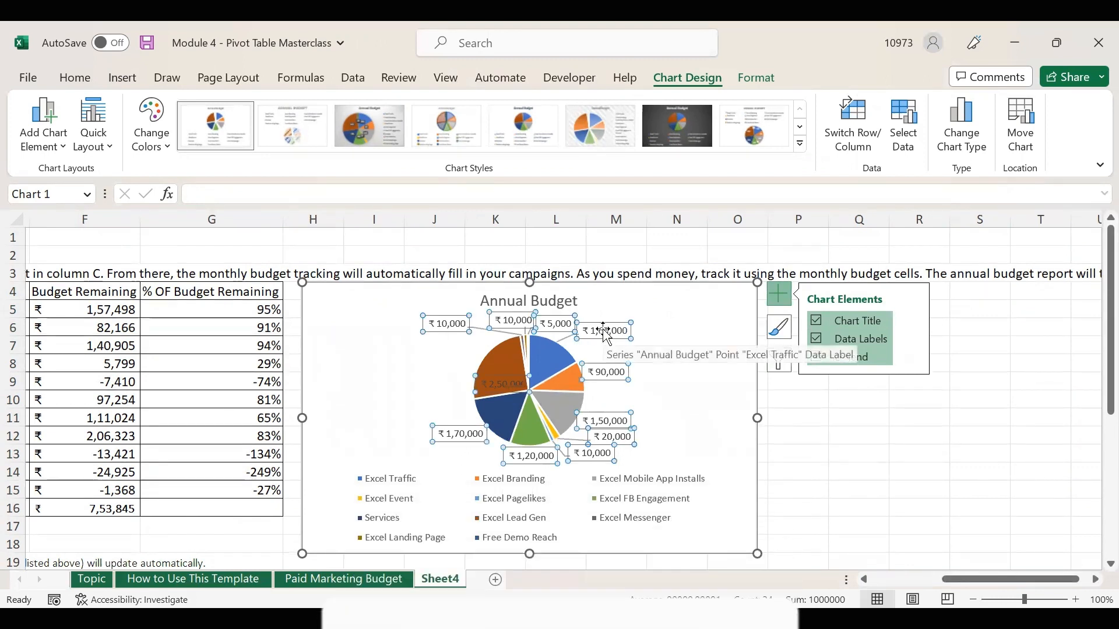
{"action": "right_click", "coordinate": [596, 334]}
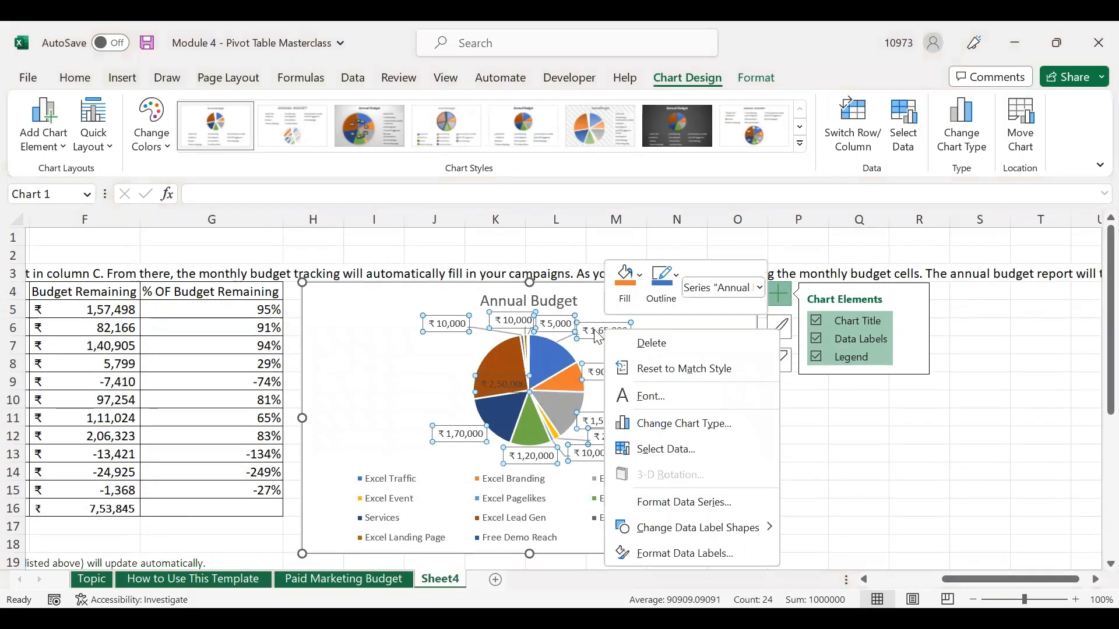
{"action": "left_click", "coordinate": [704, 557]}
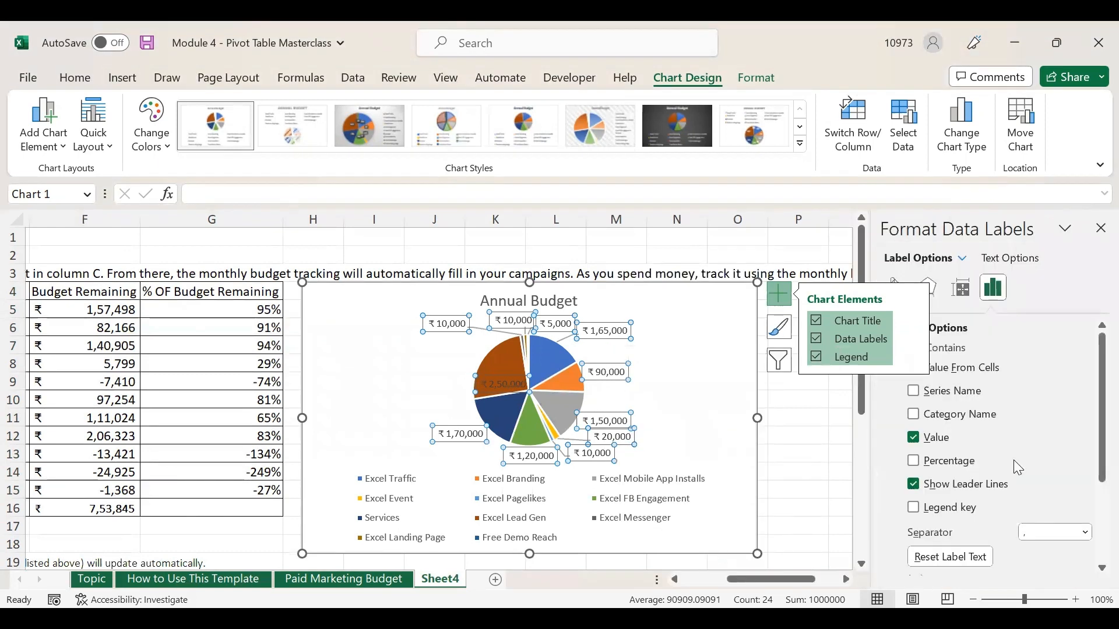
{"action": "left_click", "coordinate": [935, 445]}
{"action": "left_click", "coordinate": [939, 461]}
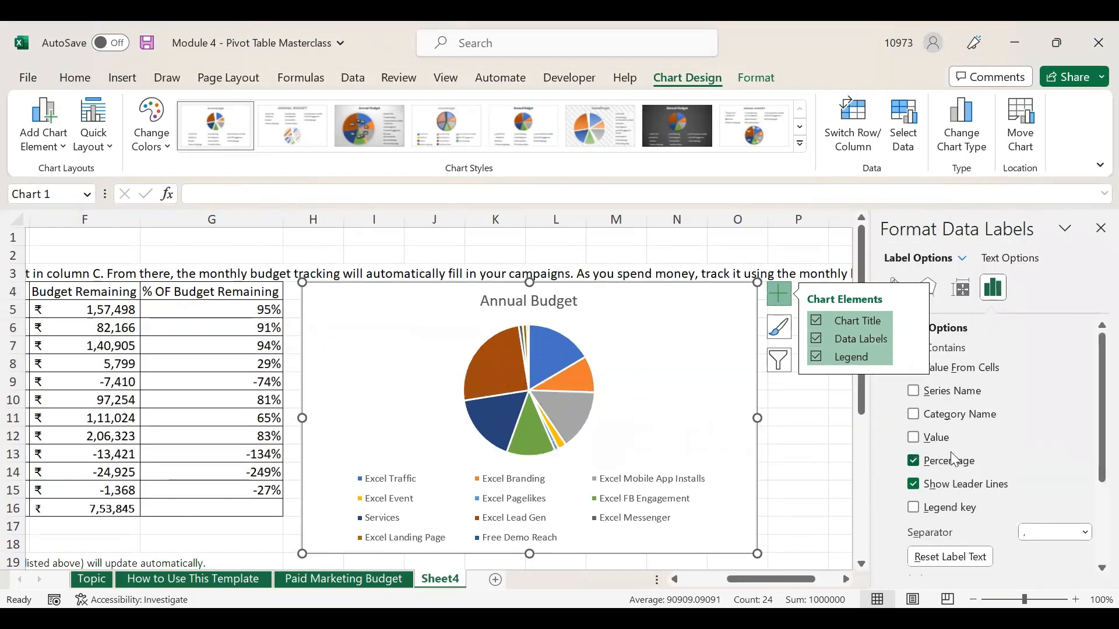
{"action": "left_click", "coordinate": [1101, 228]}
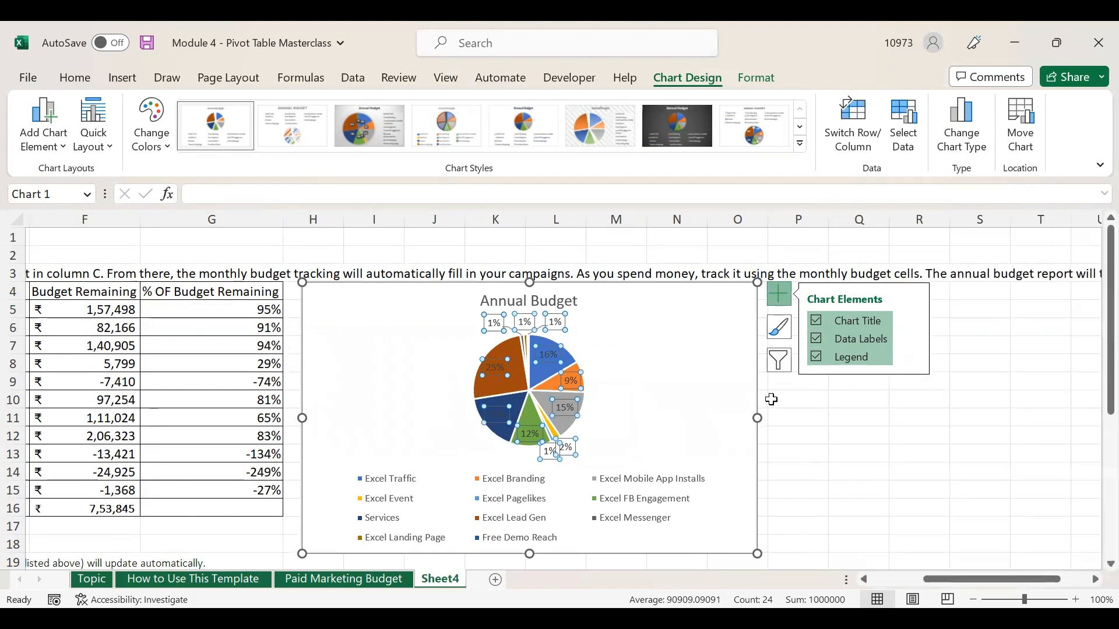
Set the pie chart's legend position to Right, then deselect the chart
{"action": "left_click", "coordinate": [668, 478]}
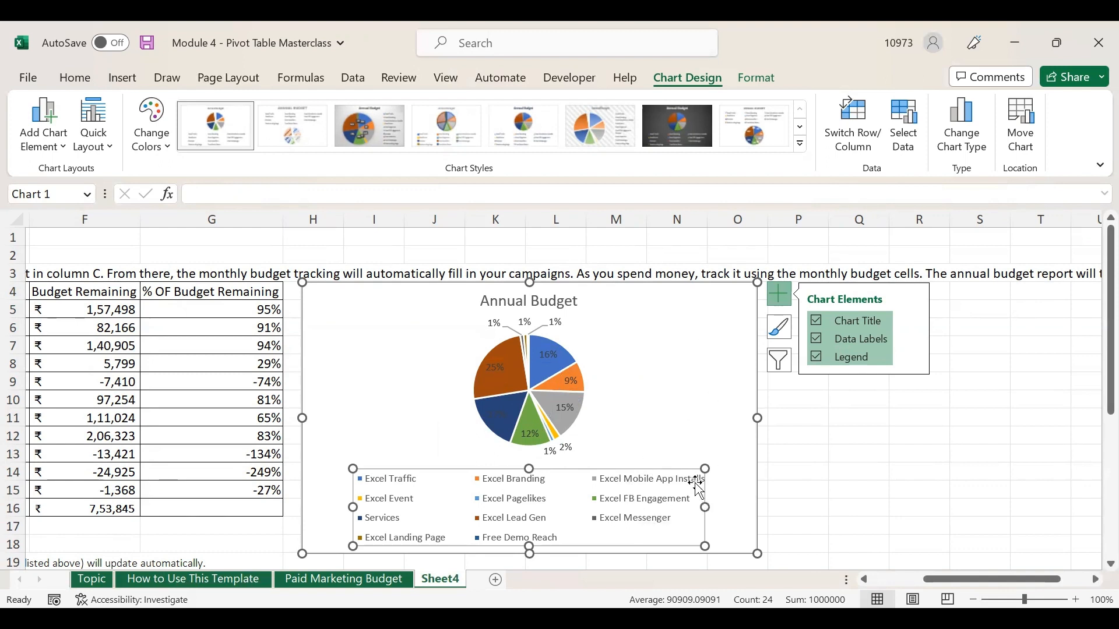
{"action": "right_click", "coordinate": [657, 520]}
{"action": "left_click", "coordinate": [725, 500]}
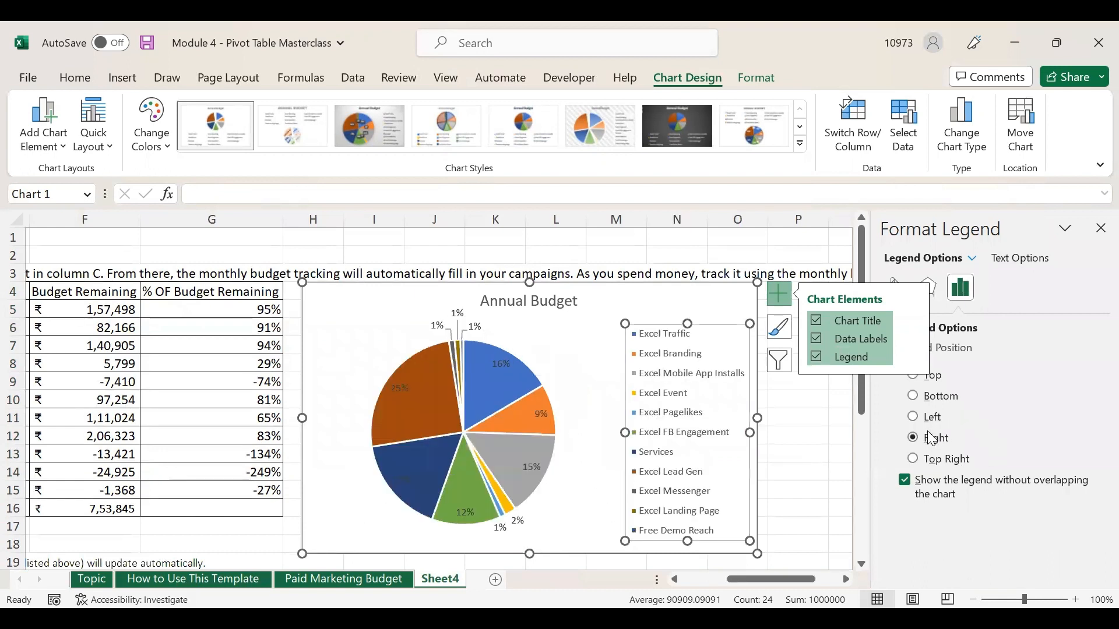
{"action": "left_click", "coordinate": [1100, 229]}
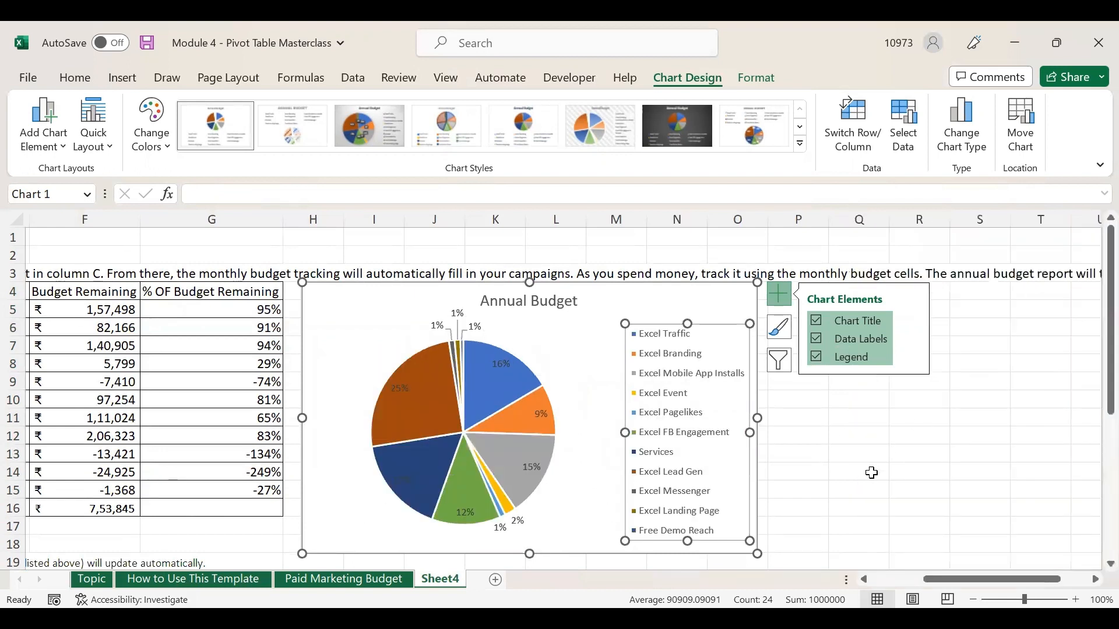
{"action": "left_click", "coordinate": [858, 490]}
{"action": "left_click", "coordinate": [681, 306]}
{"action": "left_click", "coordinate": [859, 508]}
{"action": "left_click", "coordinate": [832, 491]}
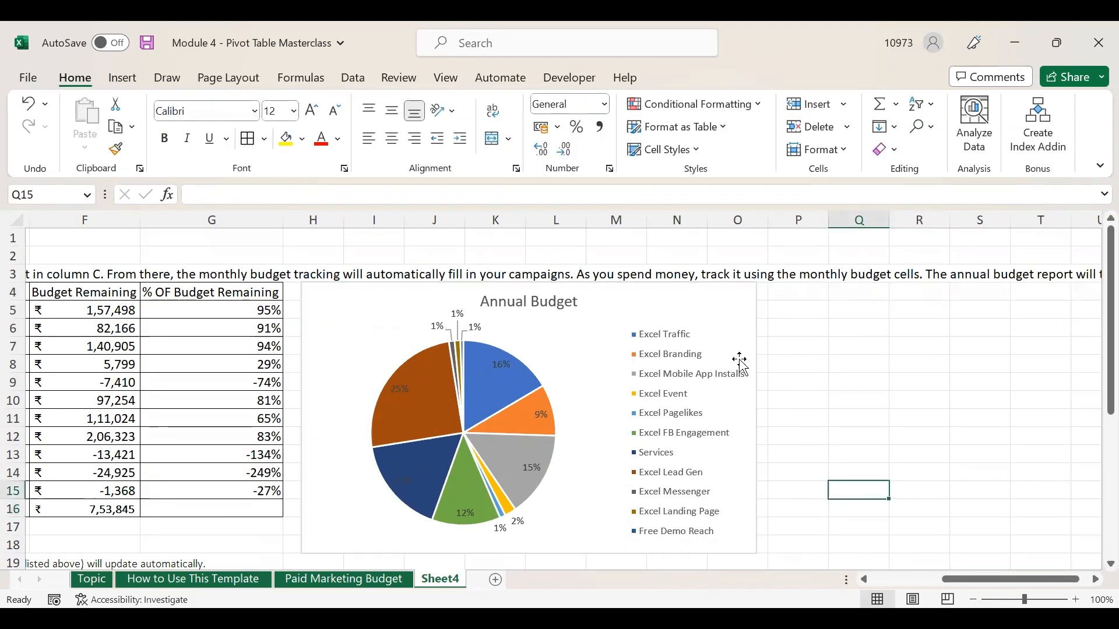
Give the Annual Budget chart area's border rounded corners
{"action": "left_click", "coordinate": [737, 303]}
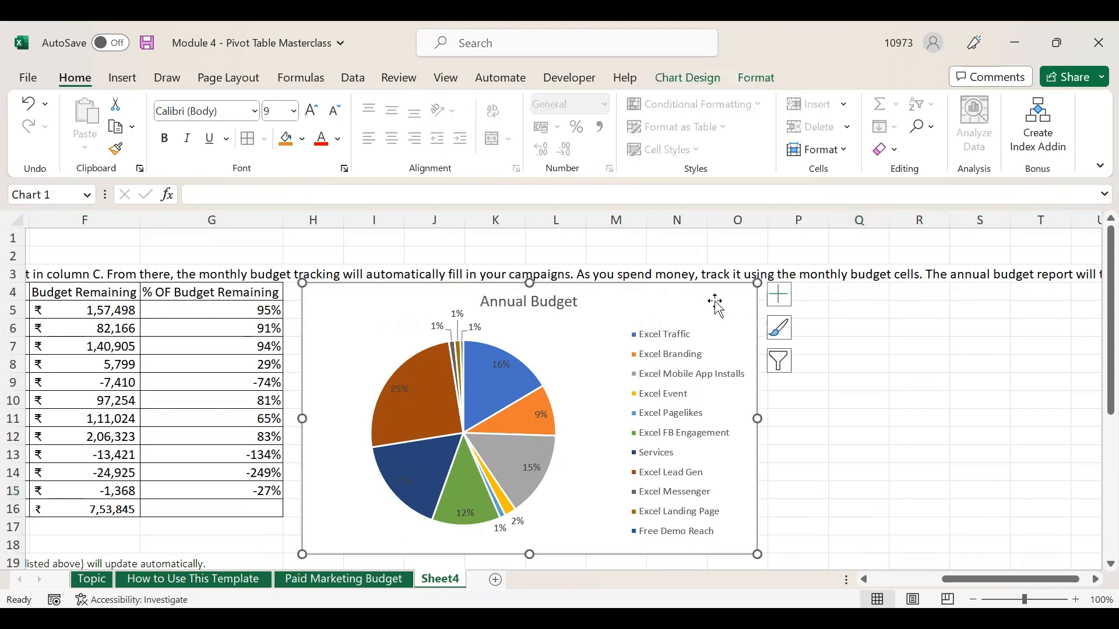
{"action": "right_click", "coordinate": [701, 299]}
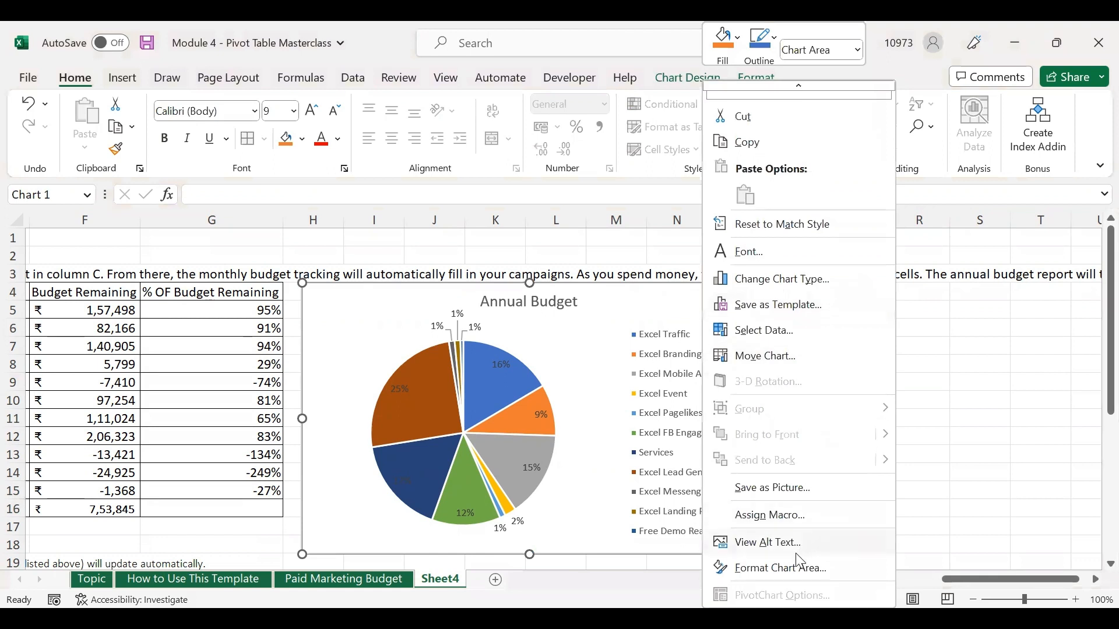
{"action": "left_click", "coordinate": [782, 569]}
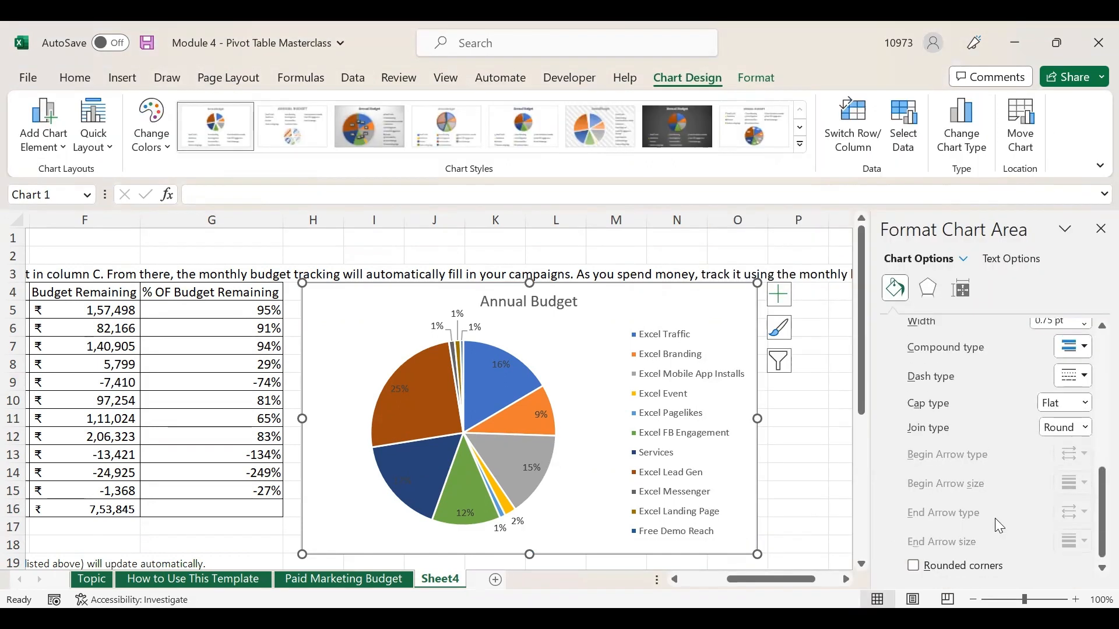
{"action": "scroll", "coordinate": [995, 516], "scroll_direction": "up", "scroll_amount": 5}
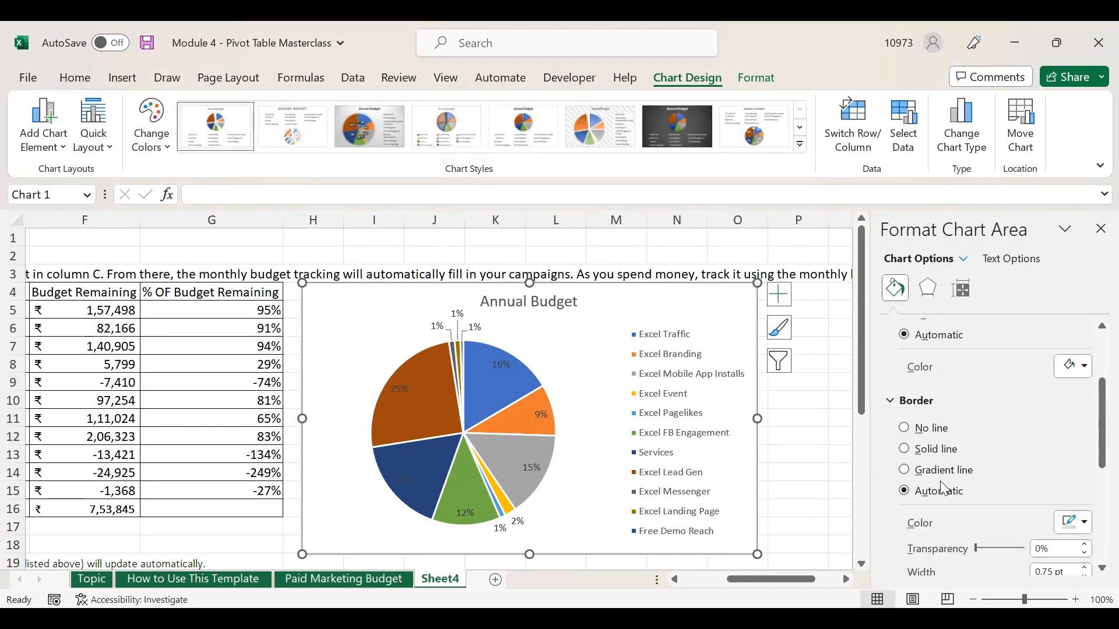
{"action": "scroll", "coordinate": [939, 481], "scroll_direction": "down", "scroll_amount": 5}
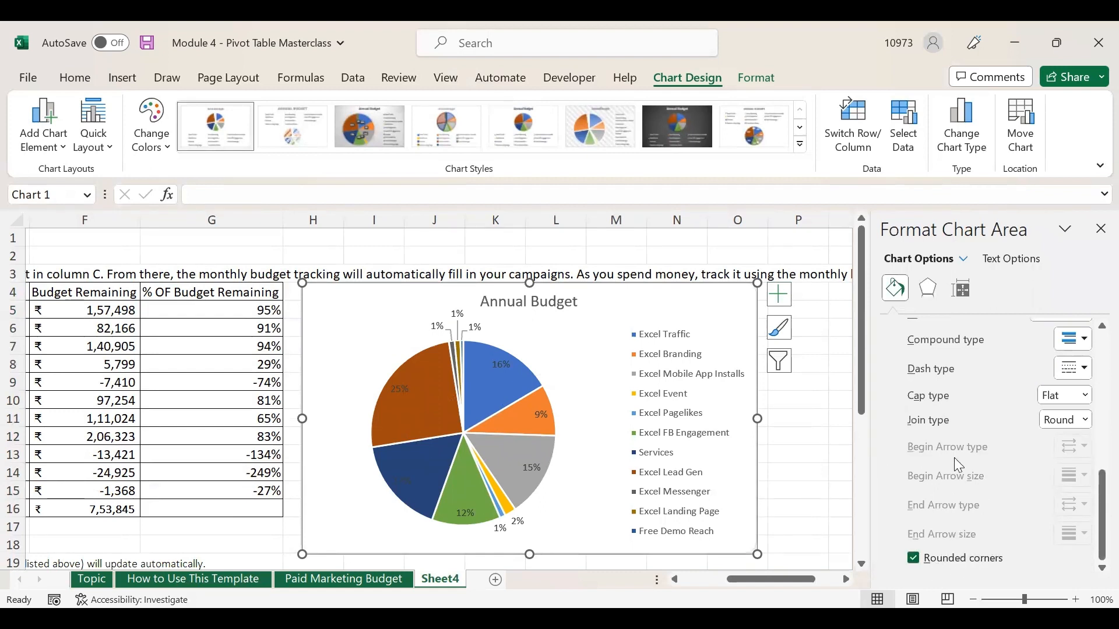
{"action": "left_click", "coordinate": [1092, 237]}
{"action": "left_click", "coordinate": [936, 437]}
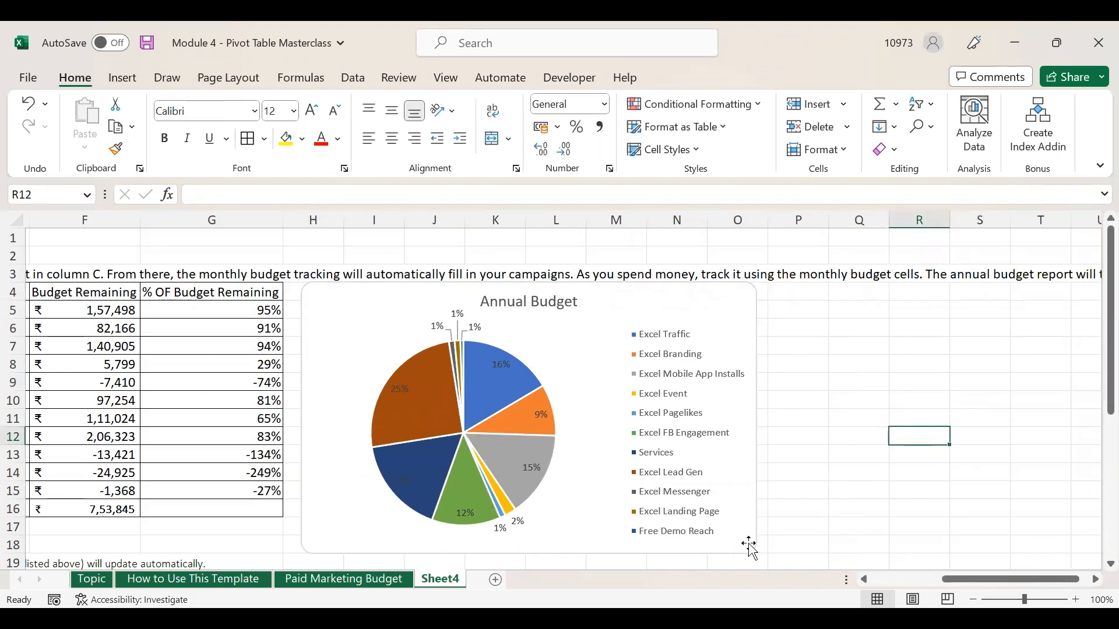
Review the finished annual table, the pie chart and the monthly tracker with its totals on Sheet4
{"action": "scroll", "coordinate": [883, 580], "scroll_direction": "left", "scroll_amount": 5}
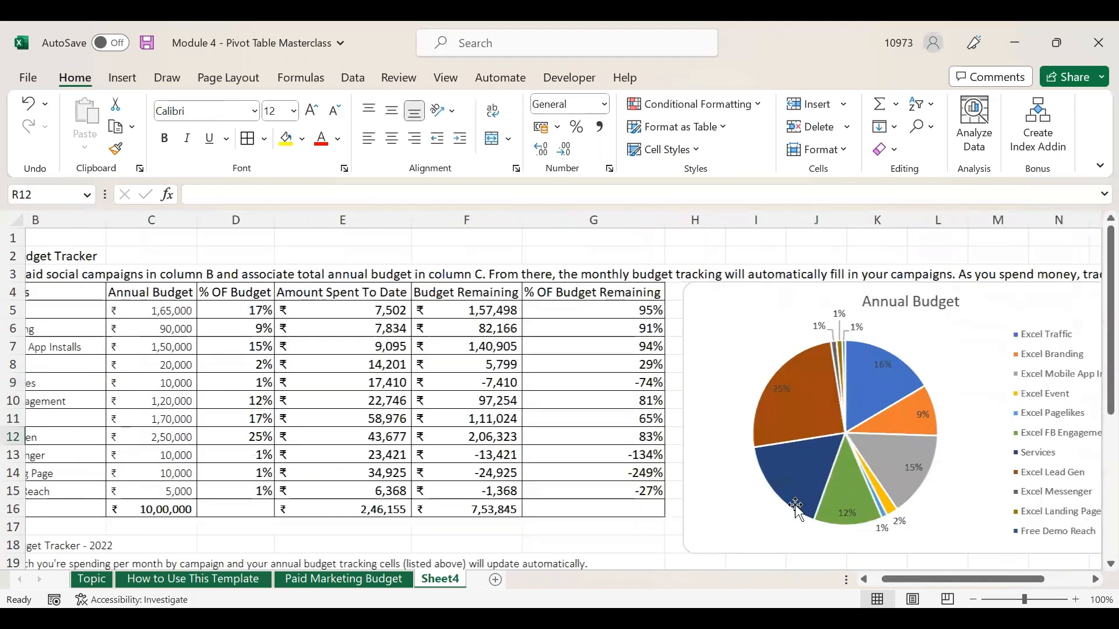
{"action": "left_click", "coordinate": [201, 79]}
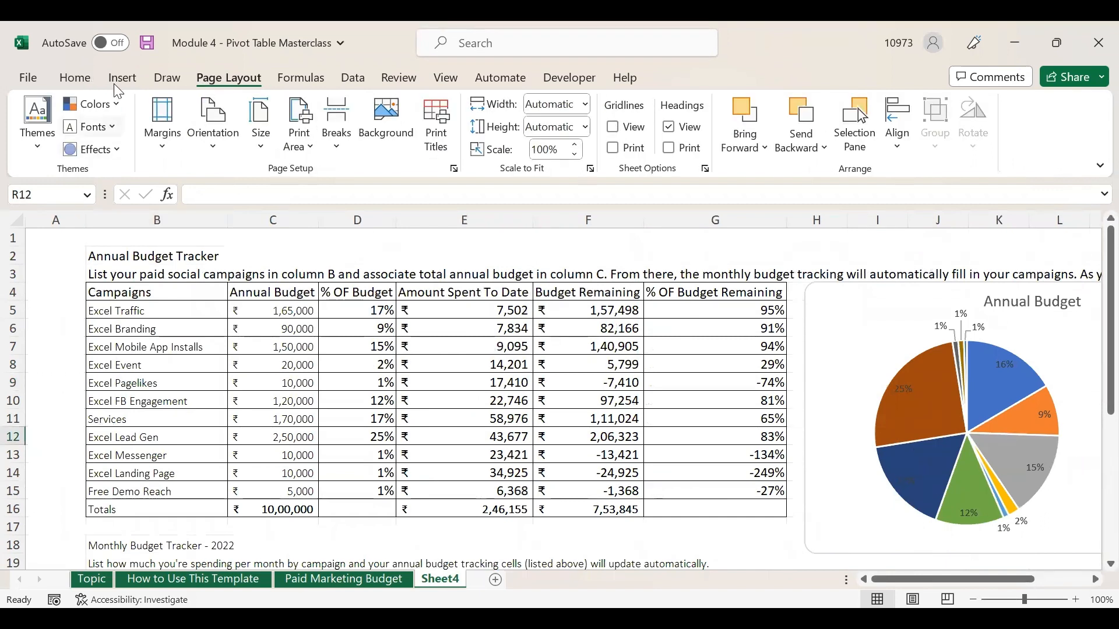
{"action": "left_click", "coordinate": [75, 77]}
{"action": "scroll", "coordinate": [698, 475], "scroll_direction": "down", "scroll_amount": 3}
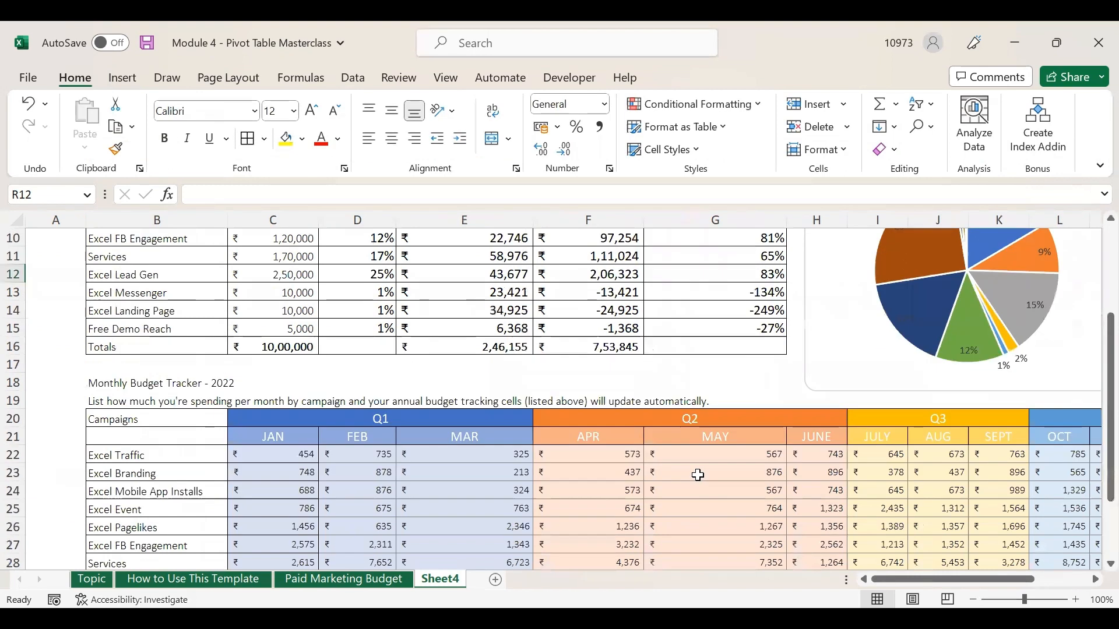
{"action": "scroll", "coordinate": [698, 475], "scroll_direction": "down", "scroll_amount": 1}
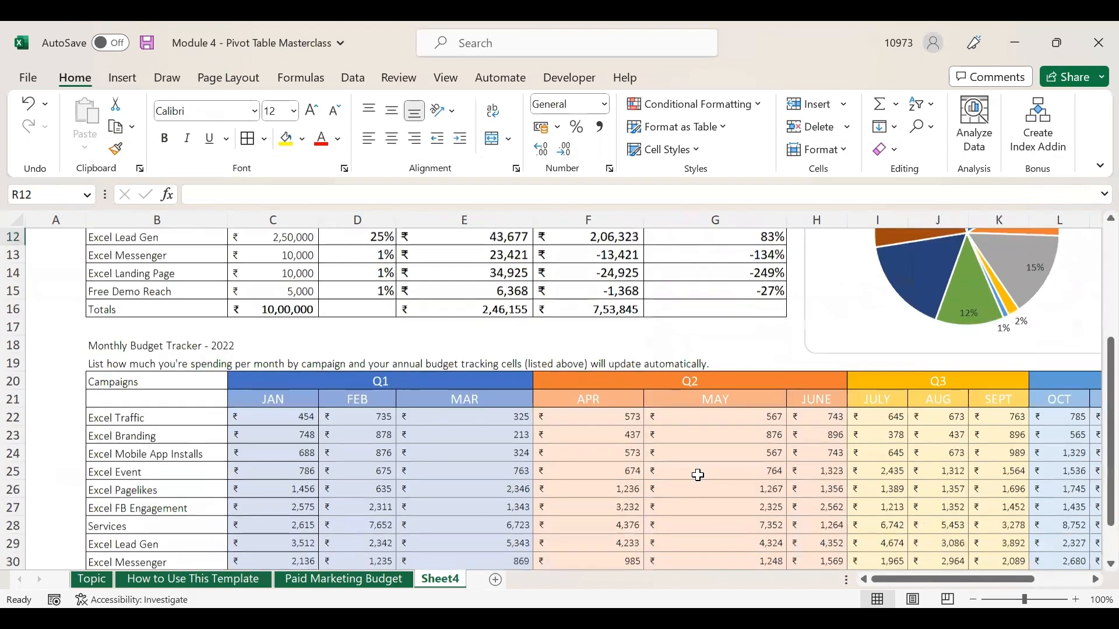
{"action": "scroll", "coordinate": [698, 475], "scroll_direction": "down", "scroll_amount": 3}
{"action": "left_click", "coordinate": [574, 524]}
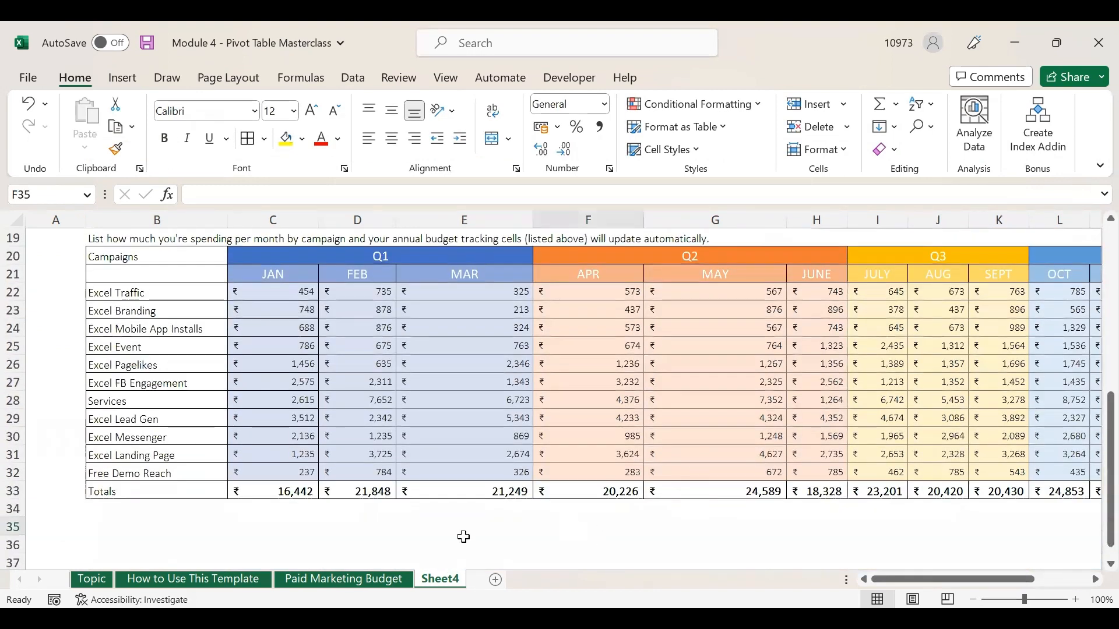
{"action": "left_click", "coordinate": [136, 545]}
{"action": "scroll", "coordinate": [135, 543], "scroll_direction": "up", "scroll_amount": 6}
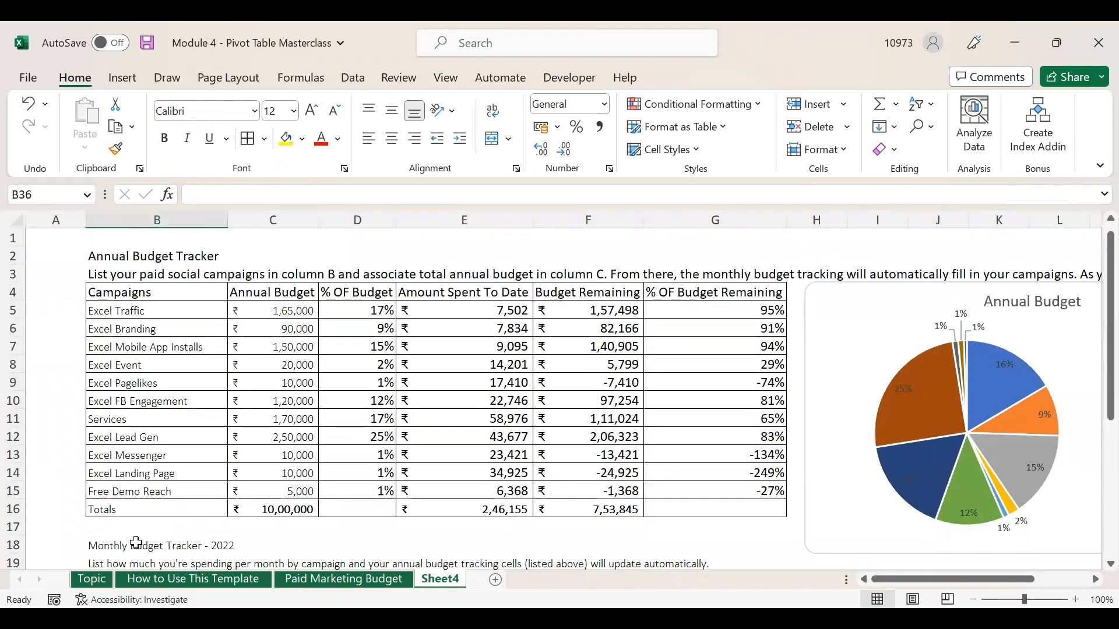
{"action": "scroll", "coordinate": [810, 472], "scroll_direction": "down", "scroll_amount": 3}
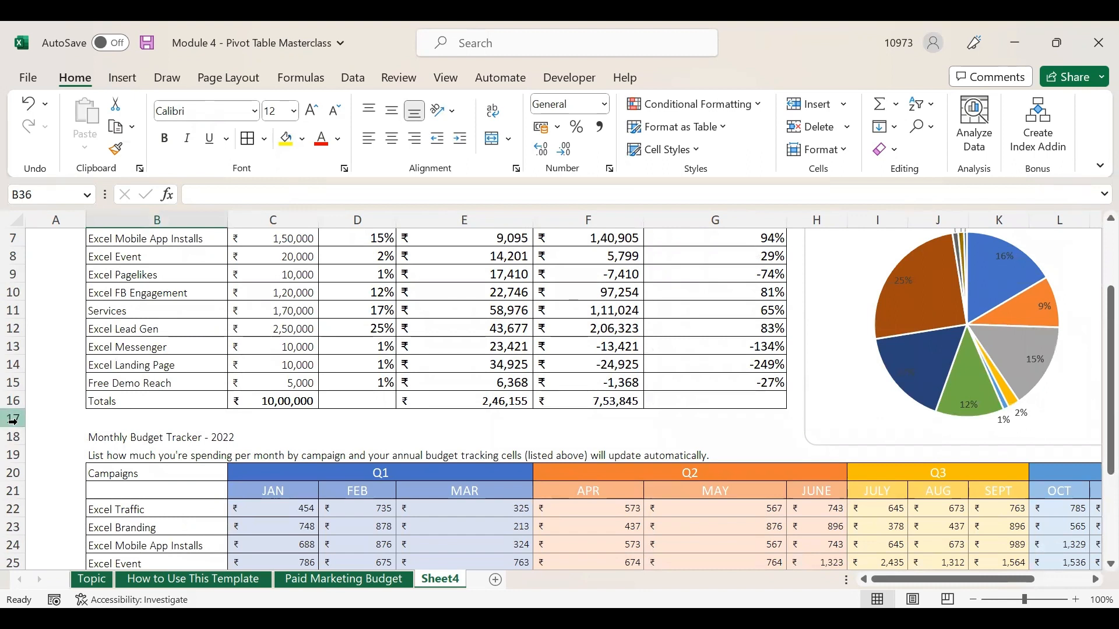
{"action": "scroll", "coordinate": [490, 410], "scroll_direction": "up", "scroll_amount": 2}
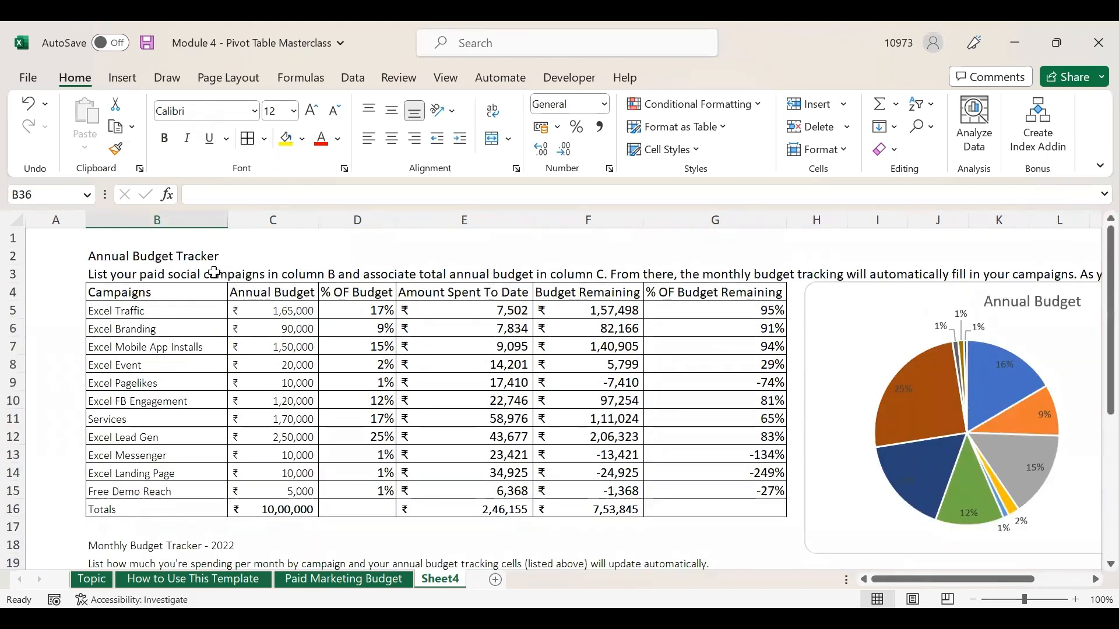
Merge and centre the Annual Budget Tracker title across B2:G2 and enlarge its font
{"action": "left_click_drag", "start_coordinate": [163, 255], "coordinate": [743, 248]}
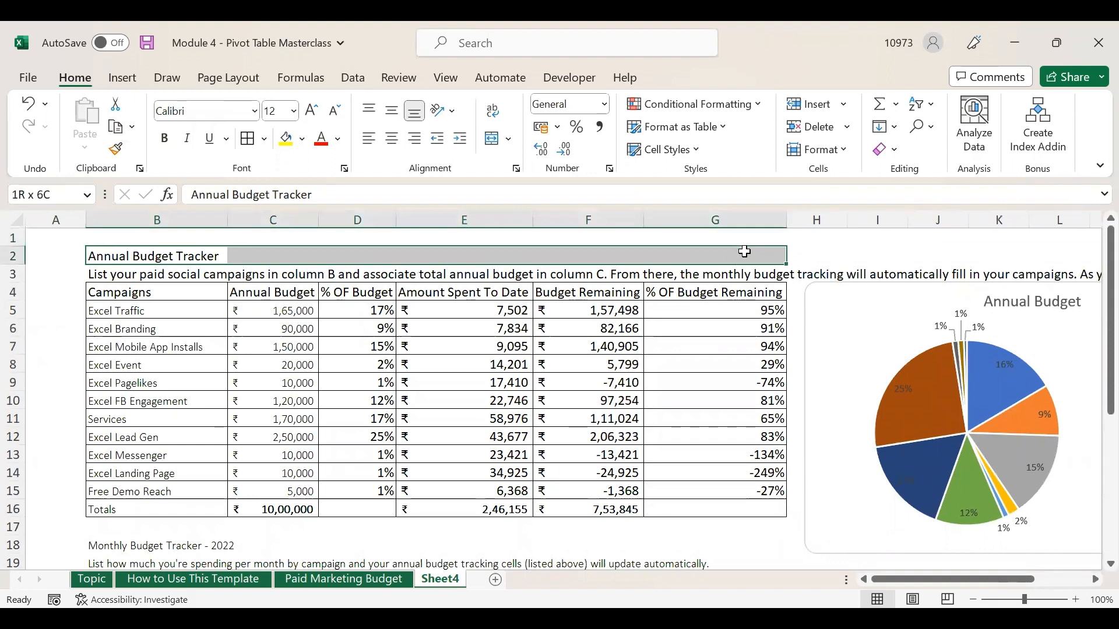
{"action": "left_click", "coordinate": [493, 139]}
{"action": "left_click", "coordinate": [312, 111]}
{"action": "left_click", "coordinate": [313, 111]}
{"action": "left_click", "coordinate": [312, 112]}
{"action": "left_click", "coordinate": [312, 112]}
{"action": "left_click", "coordinate": [312, 112]}
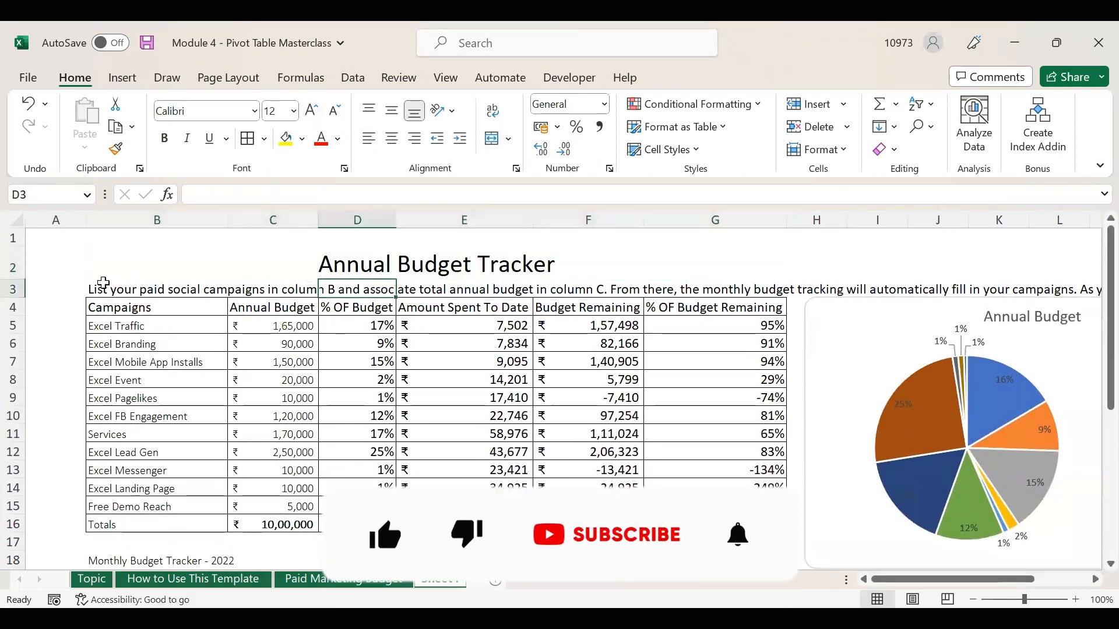
Wrap the instruction text in B3, then merge and centre it across B3:G3
{"action": "left_click", "coordinate": [192, 287]}
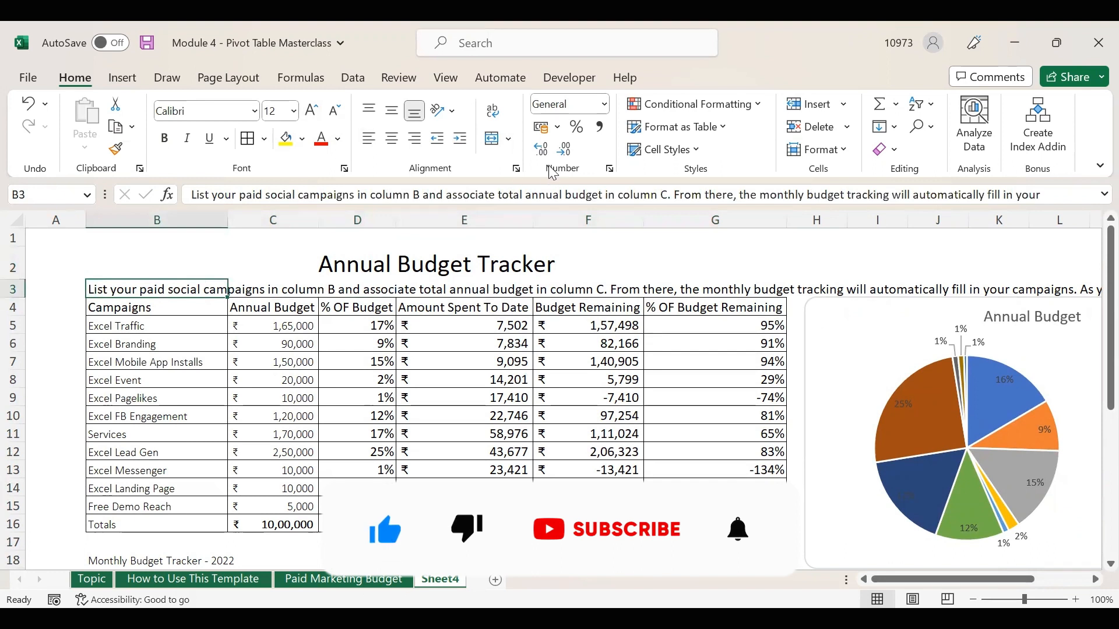
{"action": "left_click", "coordinate": [492, 111]}
{"action": "left_click_drag", "start_coordinate": [187, 317], "coordinate": [675, 367]}
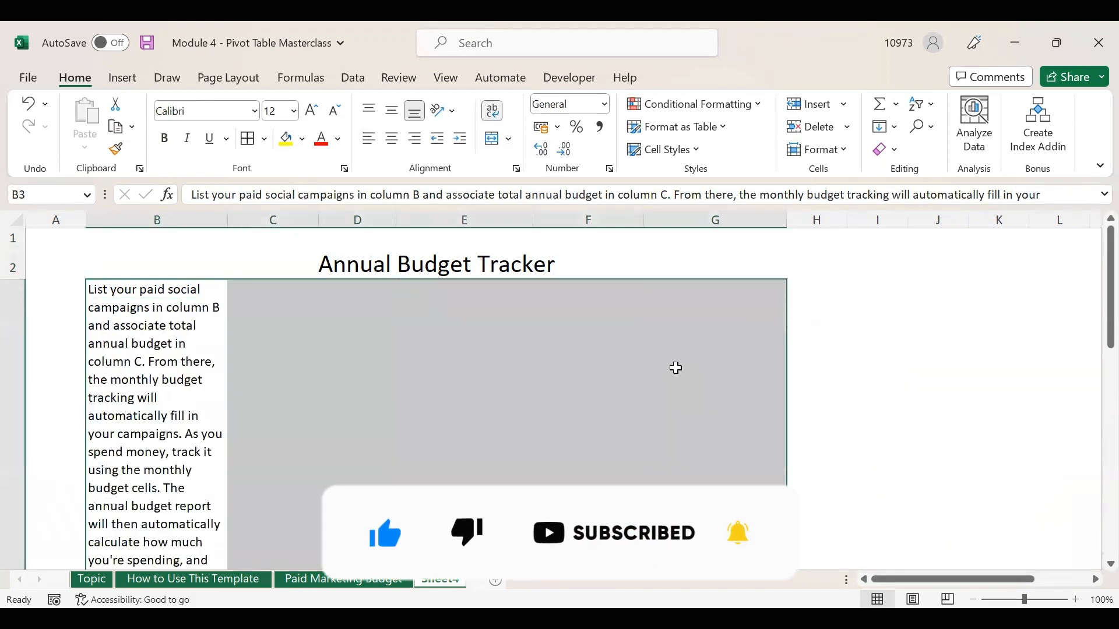
{"action": "scroll", "coordinate": [675, 367], "scroll_direction": "down", "scroll_amount": 3}
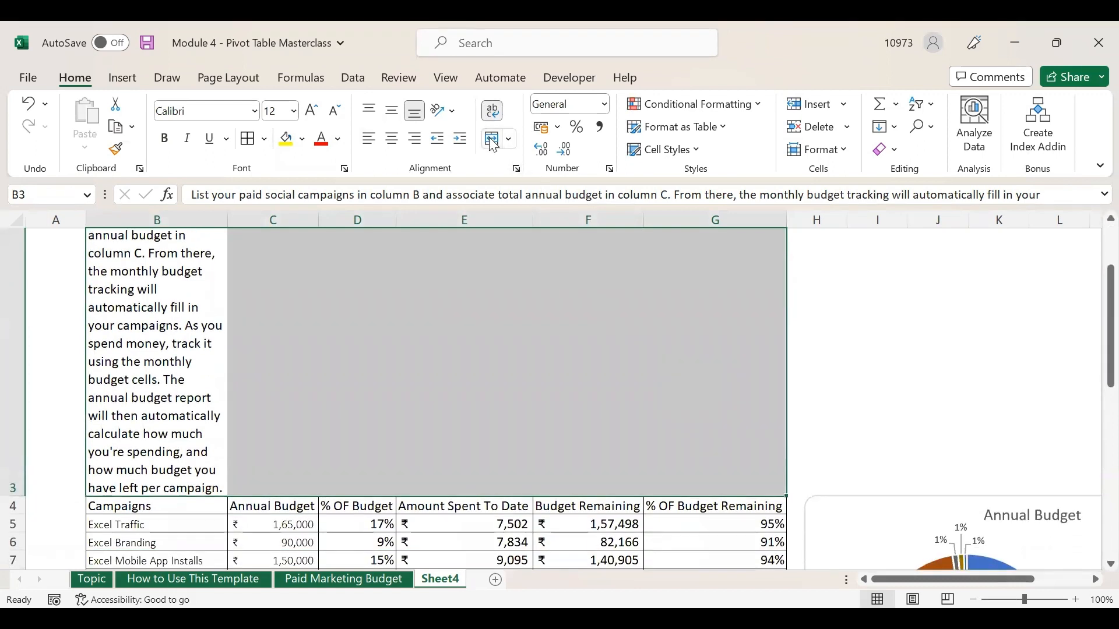
{"action": "left_click", "coordinate": [494, 139]}
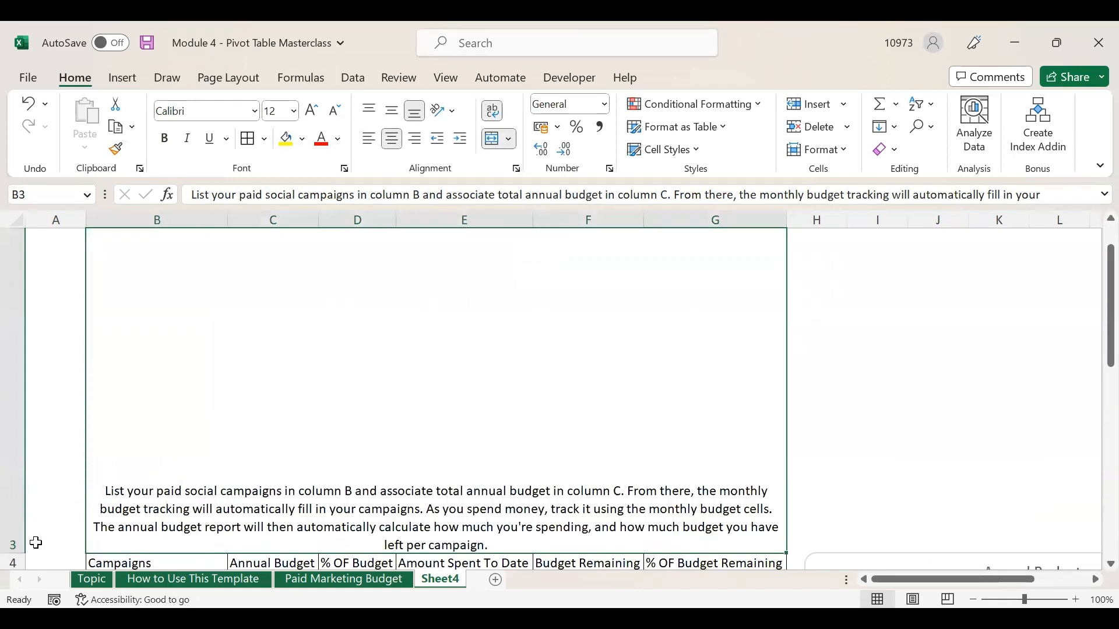
Adjust row 3's height to fit the merged instruction text, setting its font size to 11 and vertical alignment to middle
{"action": "double_click", "coordinate": [16, 553]}
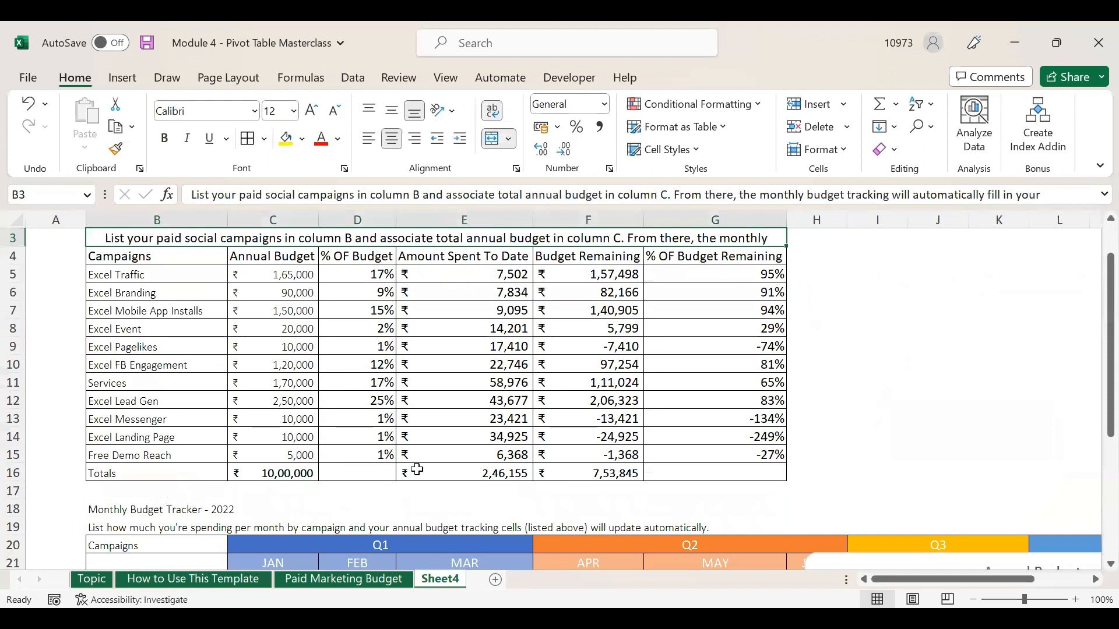
{"action": "left_click_drag", "start_coordinate": [16, 298], "coordinate": [9, 365]}
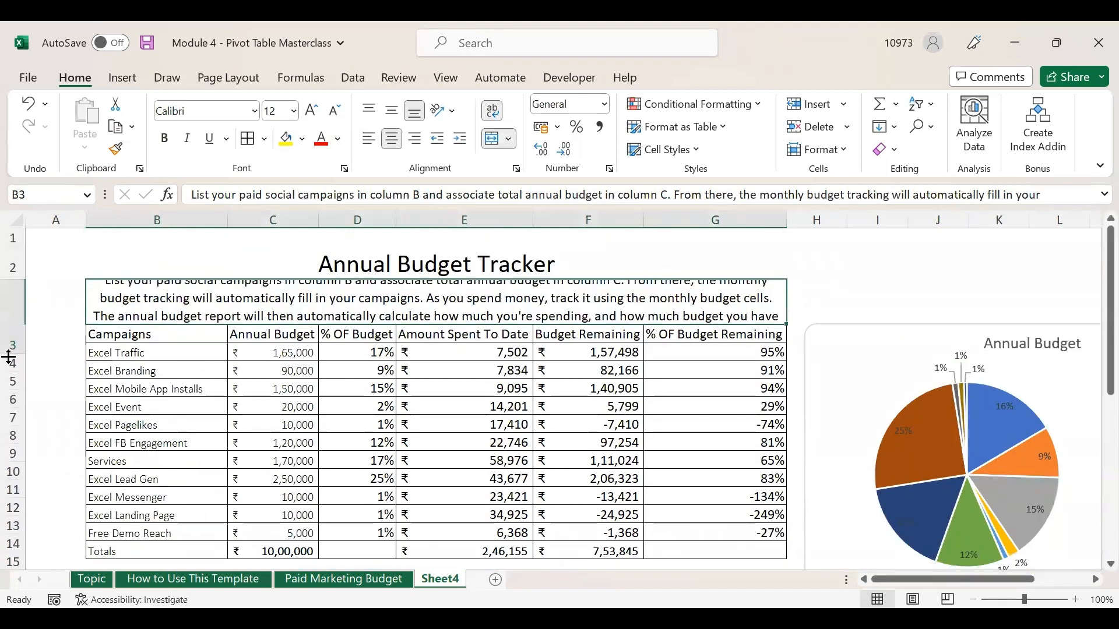
{"action": "left_click", "coordinate": [335, 111]}
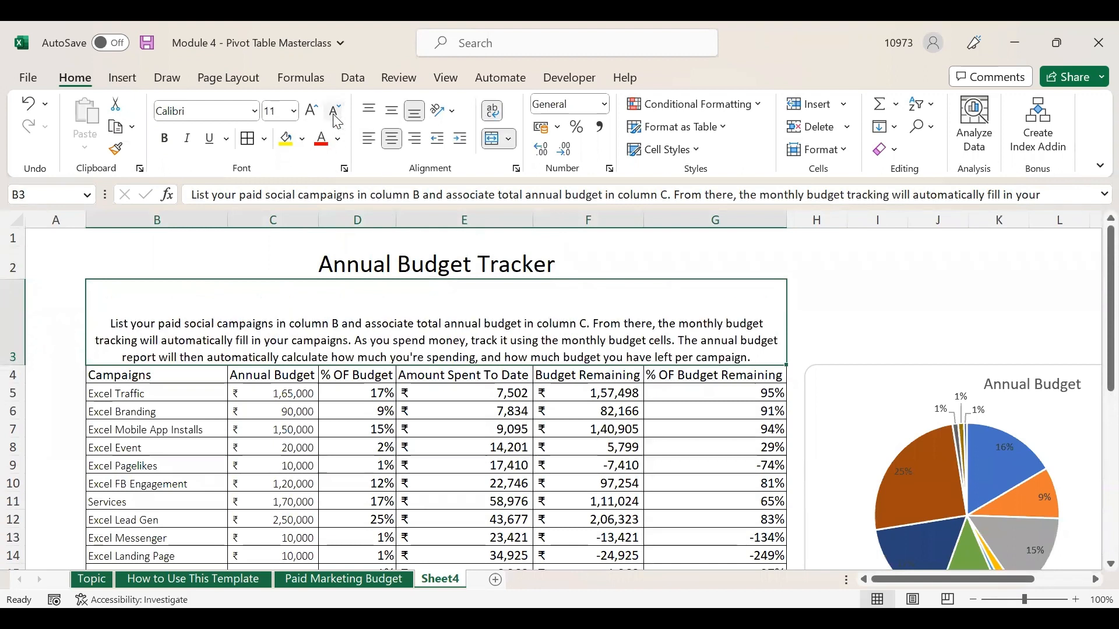
{"action": "left_click", "coordinate": [390, 111]}
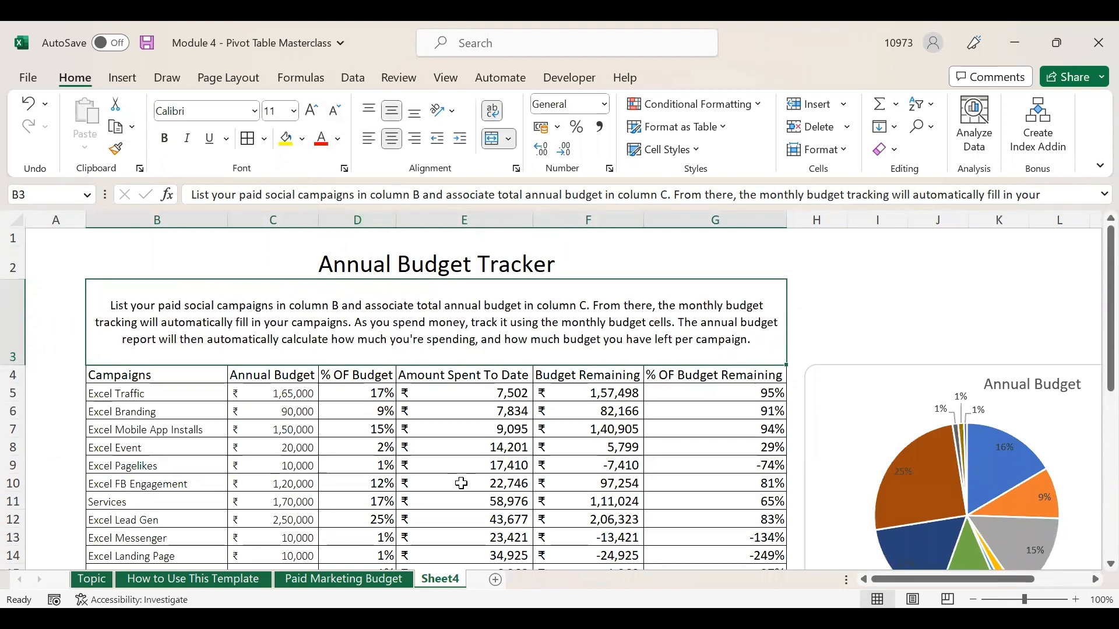
Make header row 4 taller and middle-align the headers in B4:G4 vertically
{"action": "left_click", "coordinate": [459, 483]}
{"action": "left_click_drag", "start_coordinate": [24, 384], "coordinate": [21, 402]}
{"action": "left_click_drag", "start_coordinate": [94, 394], "coordinate": [673, 400]}
{"action": "left_click_drag", "start_coordinate": [712, 400], "coordinate": [712, 399]}
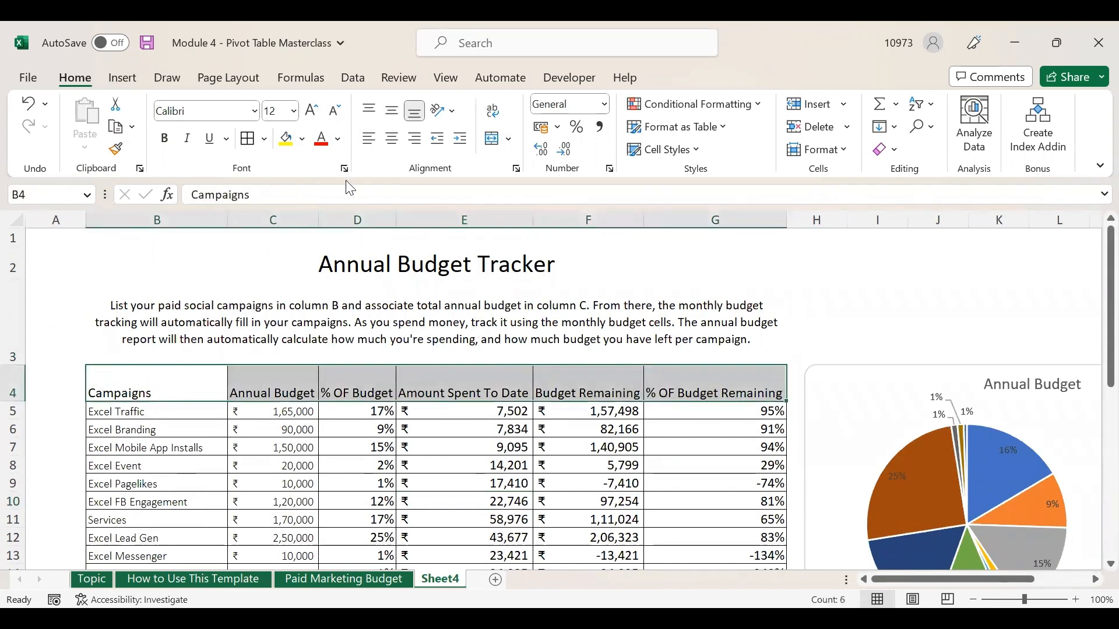
{"action": "left_click", "coordinate": [388, 113]}
Fill the Campaigns header cell B4 with dark green and make its text white
{"action": "left_click", "coordinate": [152, 384]}
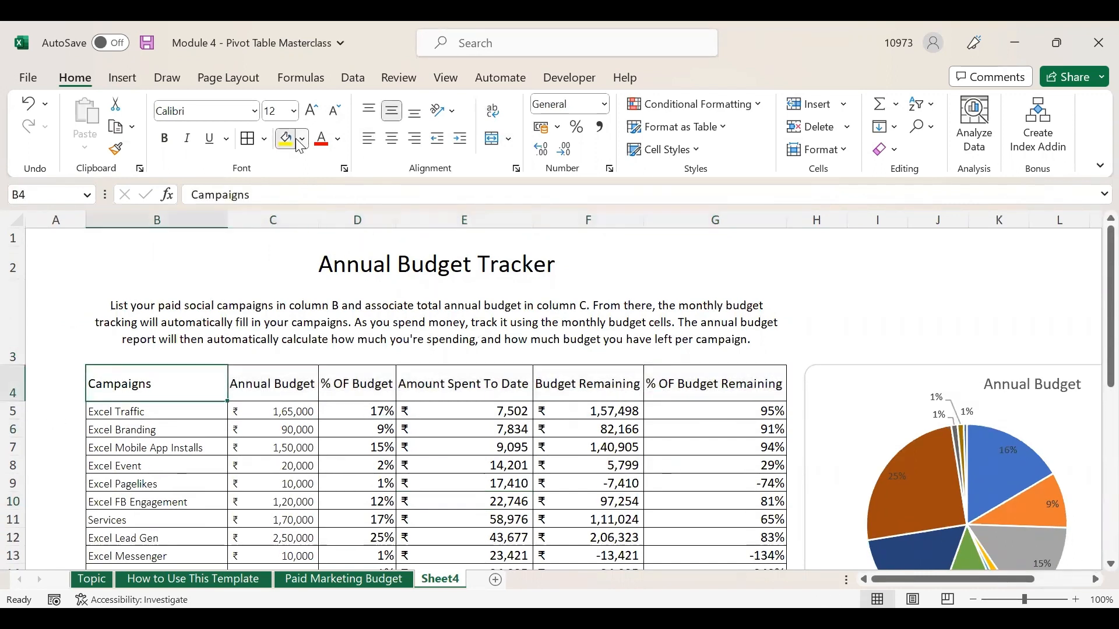
{"action": "left_click", "coordinate": [302, 139]}
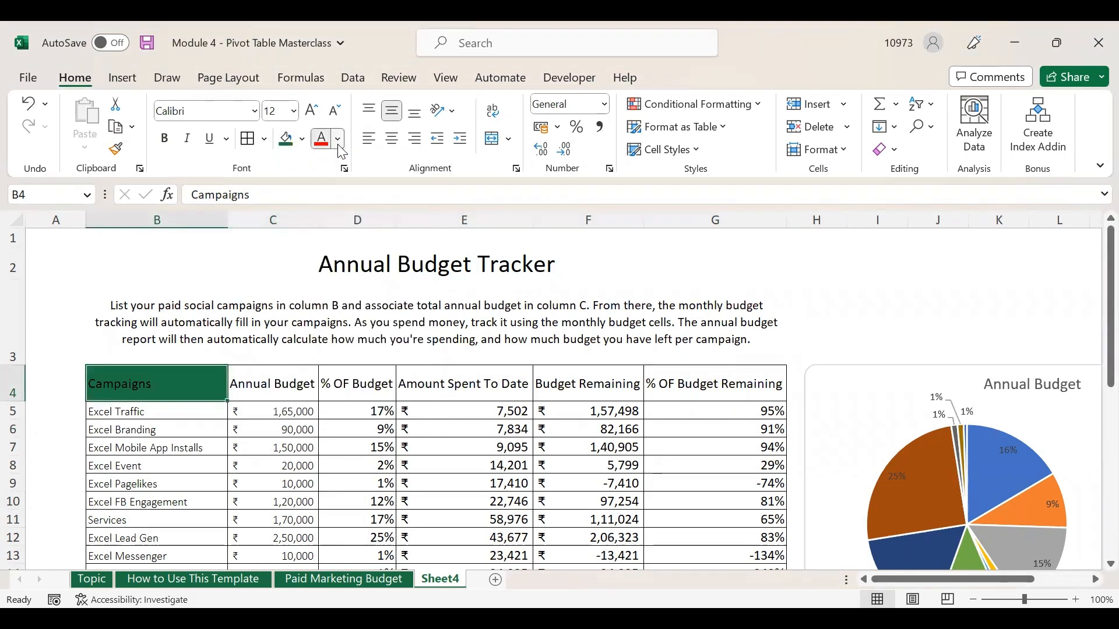
{"action": "left_click", "coordinate": [325, 209]}
{"action": "left_click", "coordinate": [350, 501]}
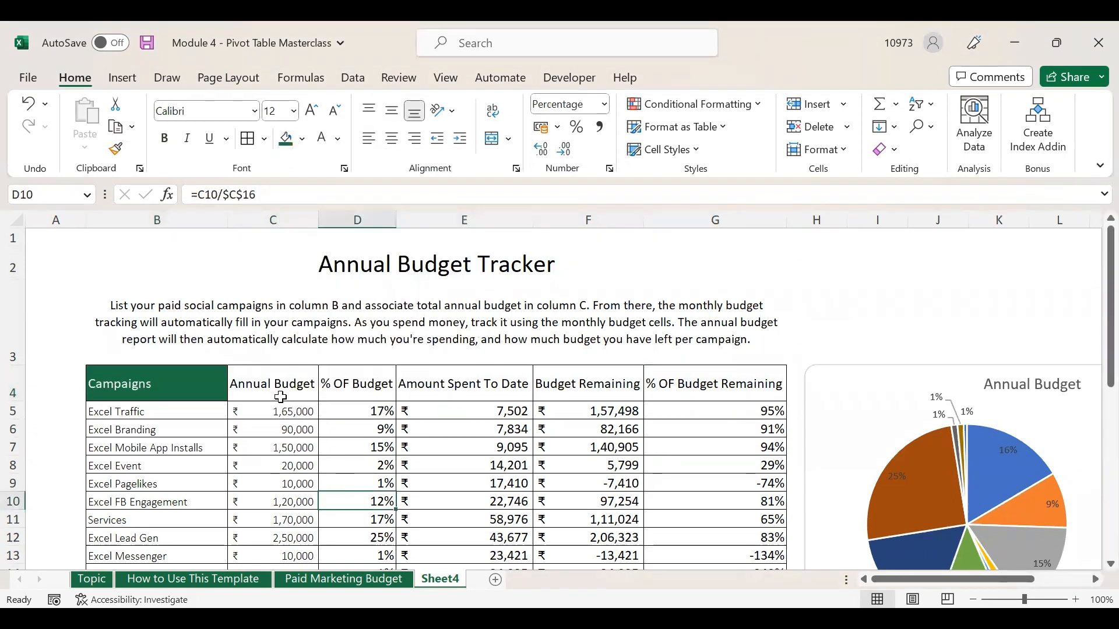
Following the Paid Marketing Budget sheet's colours, fill the Annual Budget header blue and the % OF Budget header orange on Sheet4
{"action": "scroll", "coordinate": [279, 396], "scroll_direction": "down", "scroll_amount": 2}
{"action": "left_click", "coordinate": [344, 580]}
{"action": "scroll", "coordinate": [334, 388], "scroll_direction": "up", "scroll_amount": 2}
{"action": "left_click", "coordinate": [333, 386]}
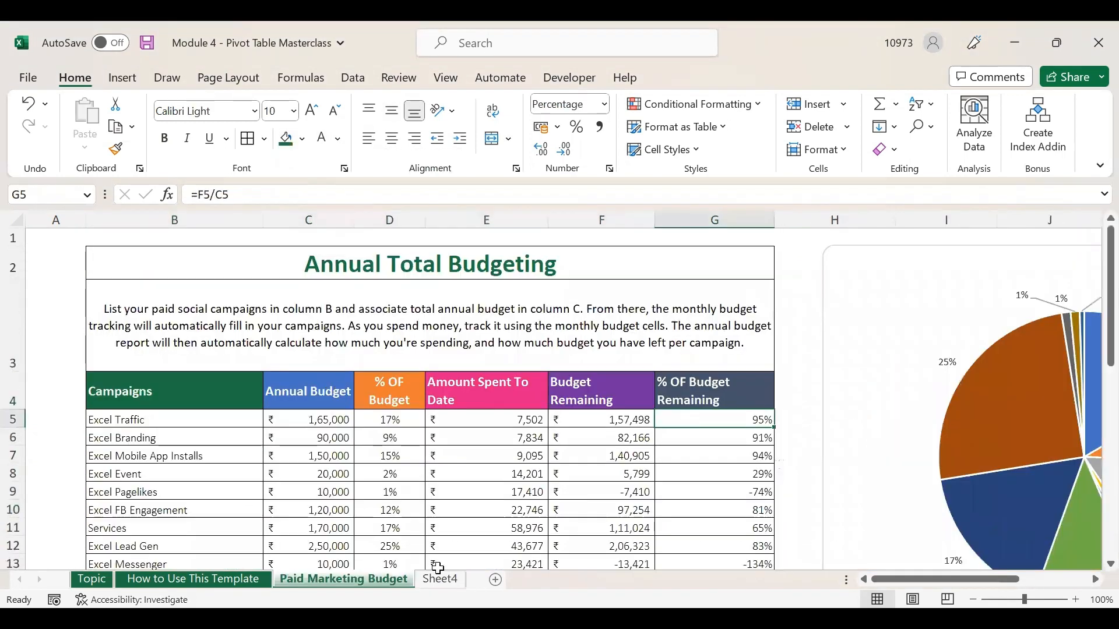
{"action": "left_click", "coordinate": [441, 580]}
{"action": "scroll", "coordinate": [355, 294], "scroll_direction": "up", "scroll_amount": 2}
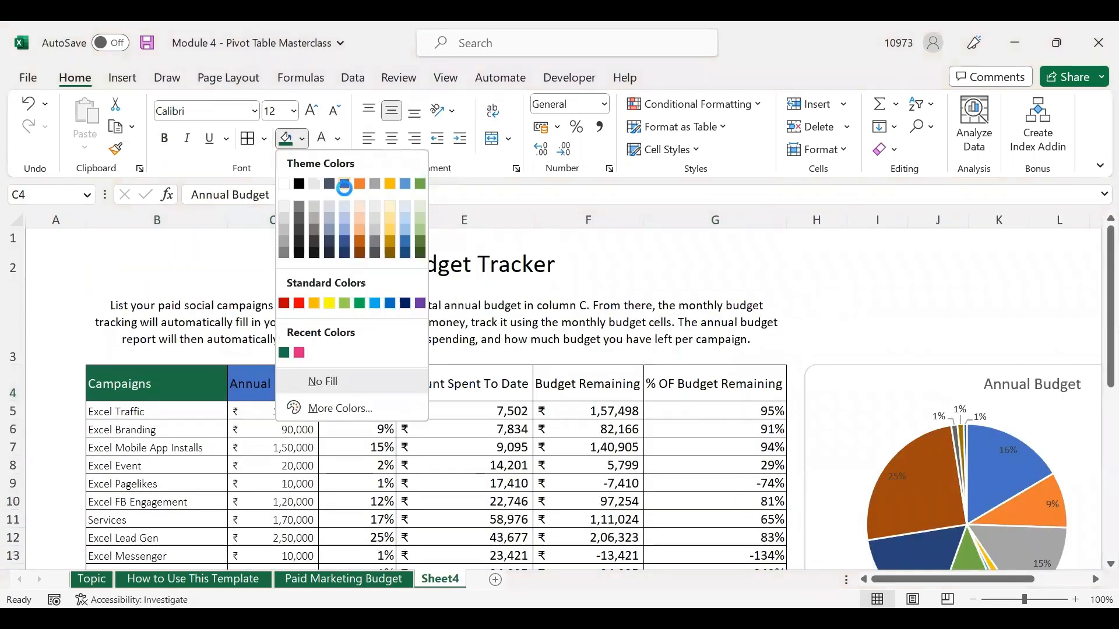
{"action": "left_click", "coordinate": [344, 187]}
{"action": "left_click", "coordinate": [362, 380]}
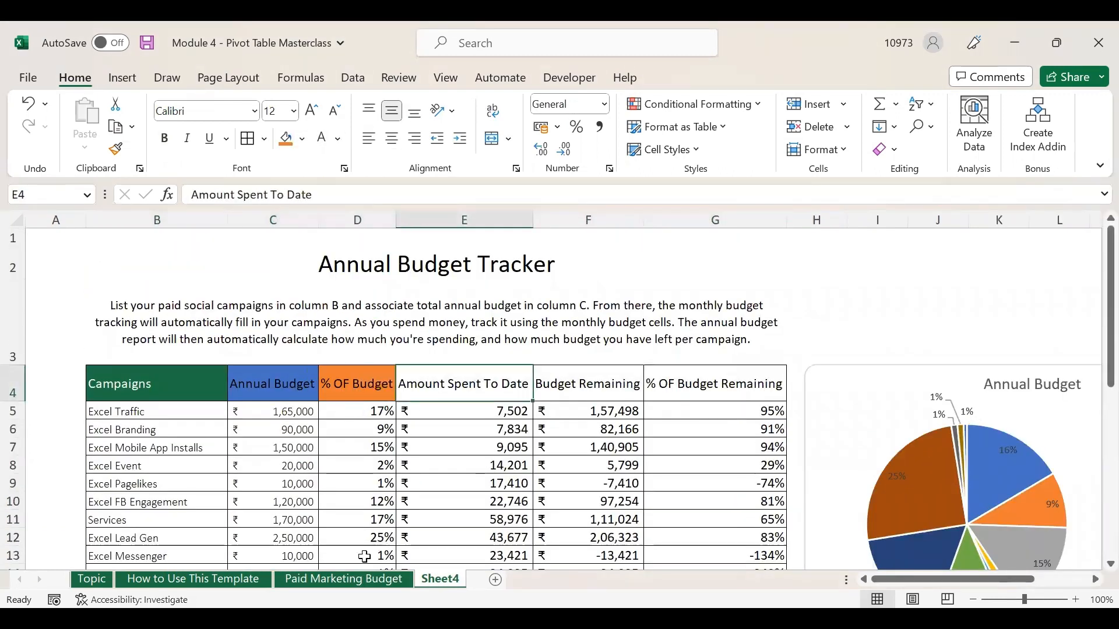
Fill the Amount Spent To Date header pink to match the Paid Marketing Budget sheet
{"action": "left_click", "coordinate": [344, 580]}
{"action": "left_click", "coordinate": [300, 140]}
{"action": "left_click", "coordinate": [299, 352]}
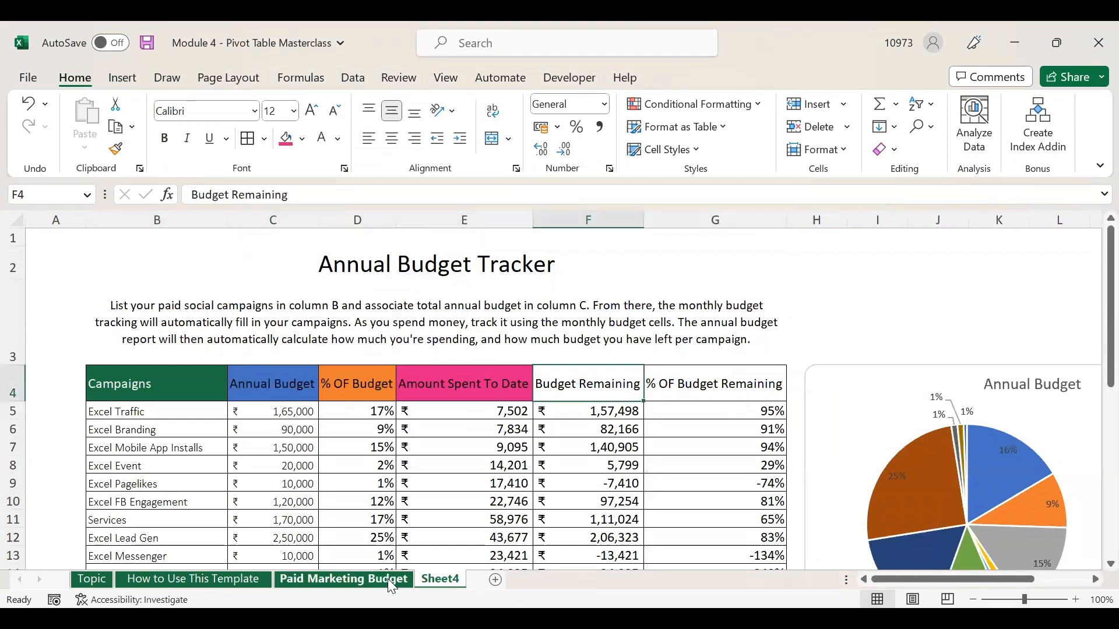
Fill the Budget Remaining header purple and % OF Budget Remaining dark blue-grey, then make the C4:G4 headers bold and white
{"action": "left_click", "coordinate": [392, 583]}
{"action": "left_click", "coordinate": [442, 580]}
{"action": "left_click_drag", "start_coordinate": [256, 383], "coordinate": [682, 379]}
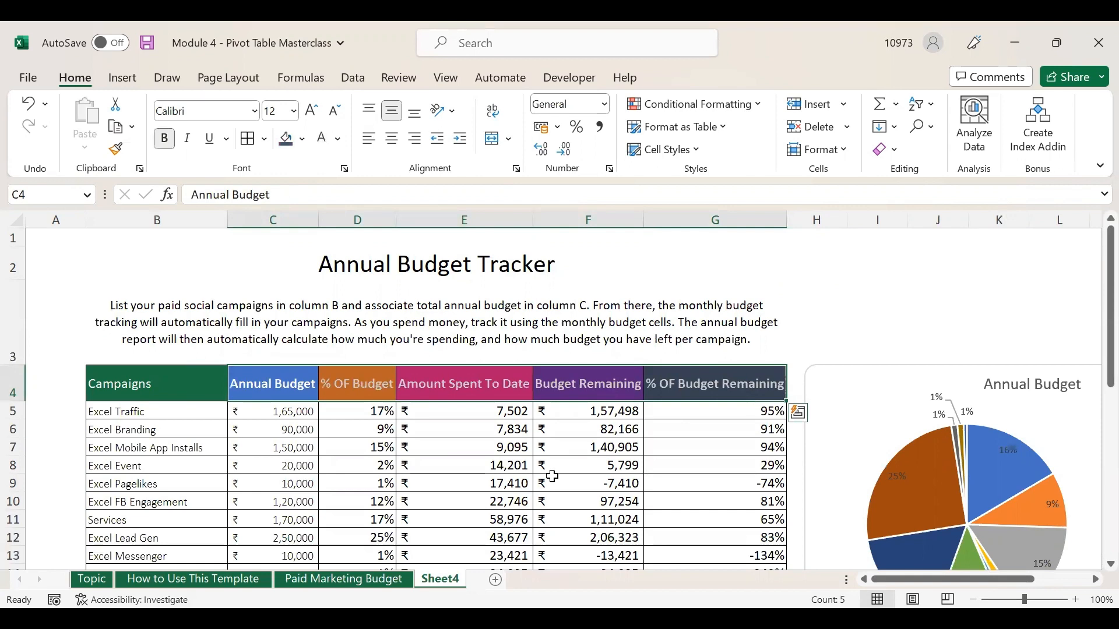
{"action": "left_click", "coordinate": [599, 498]}
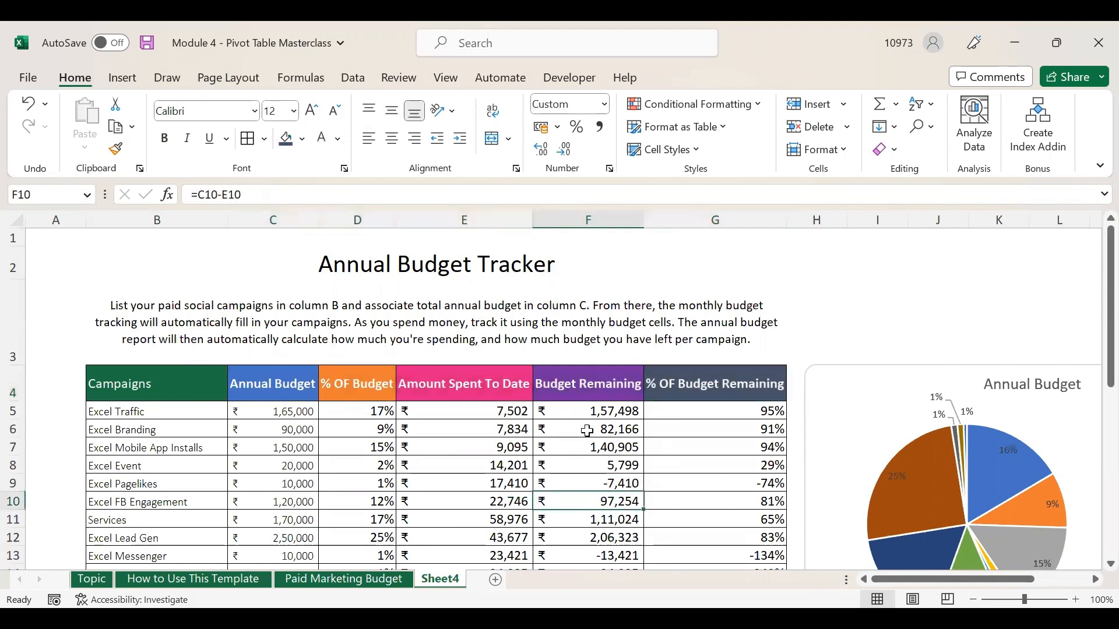
Set the annual table's campaign rows B5:G15 to Calibri Light at font size 9
{"action": "scroll", "coordinate": [588, 431], "scroll_direction": "down", "scroll_amount": 2}
{"action": "left_click_drag", "start_coordinate": [186, 302], "coordinate": [746, 484]}
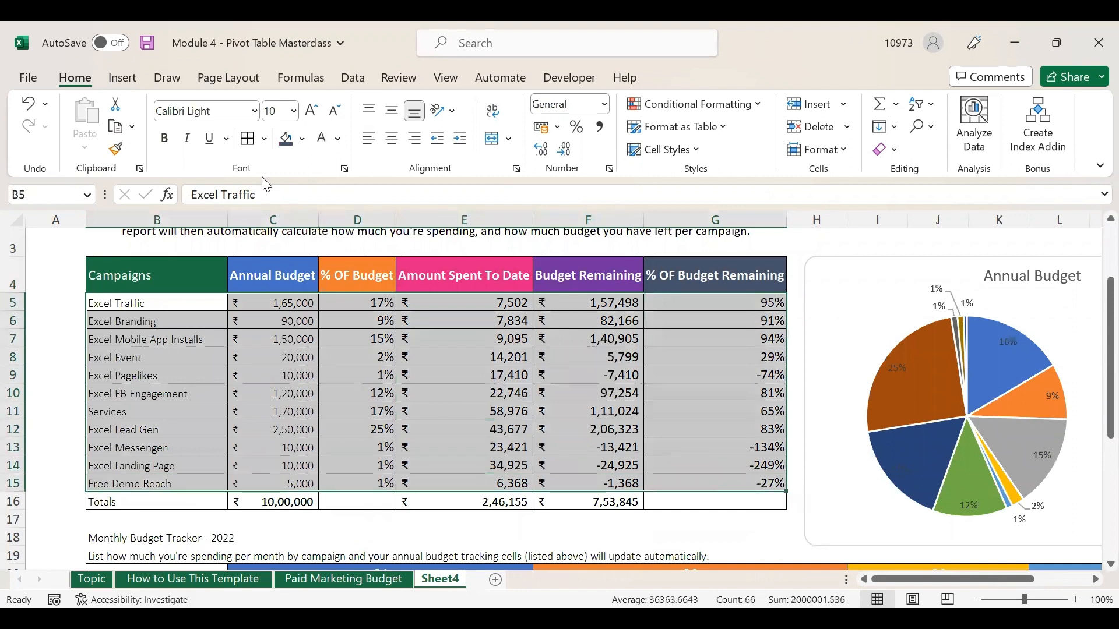
{"action": "left_click", "coordinate": [255, 110]}
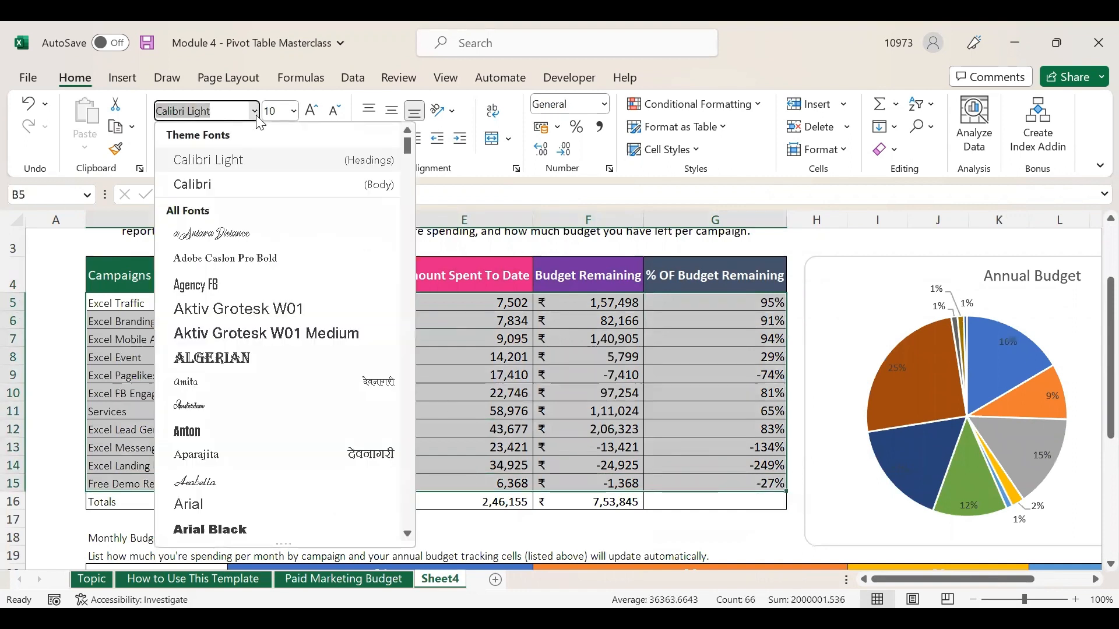
{"action": "left_click", "coordinate": [239, 170]}
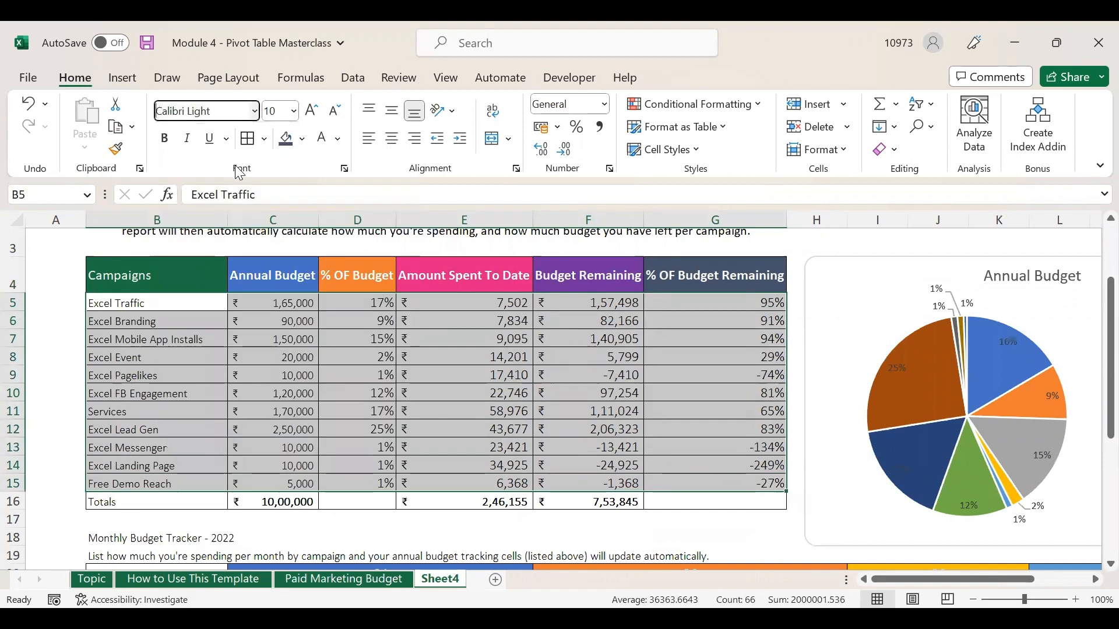
{"action": "left_click", "coordinate": [340, 110]}
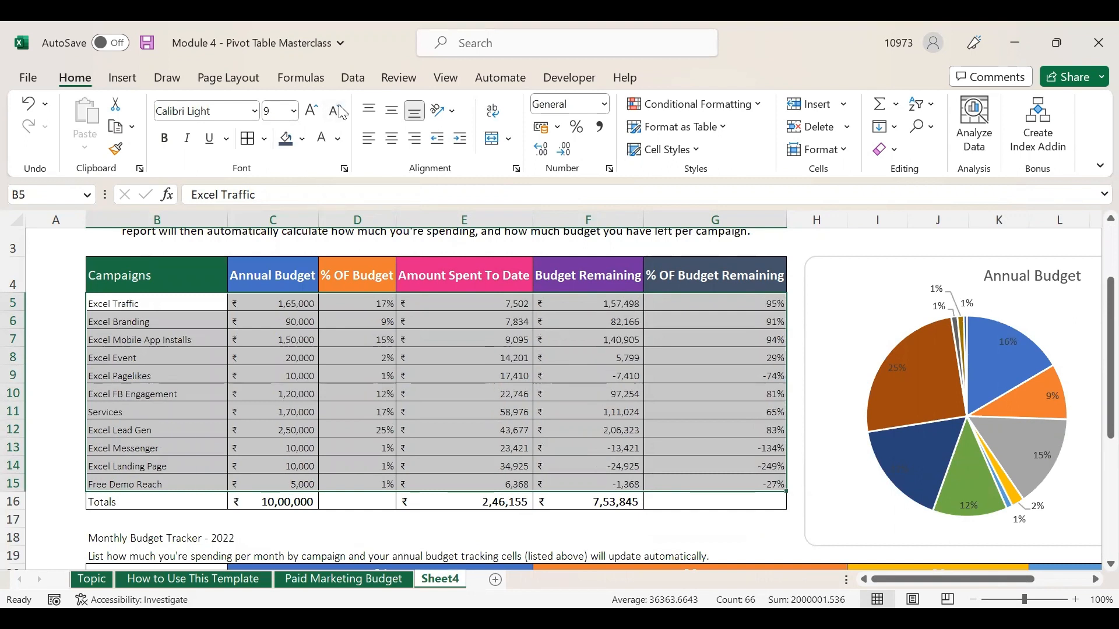
Format the Totals row B16:G16 in bold Calibri at font size 11
{"action": "left_click_drag", "start_coordinate": [208, 500], "coordinate": [728, 501]}
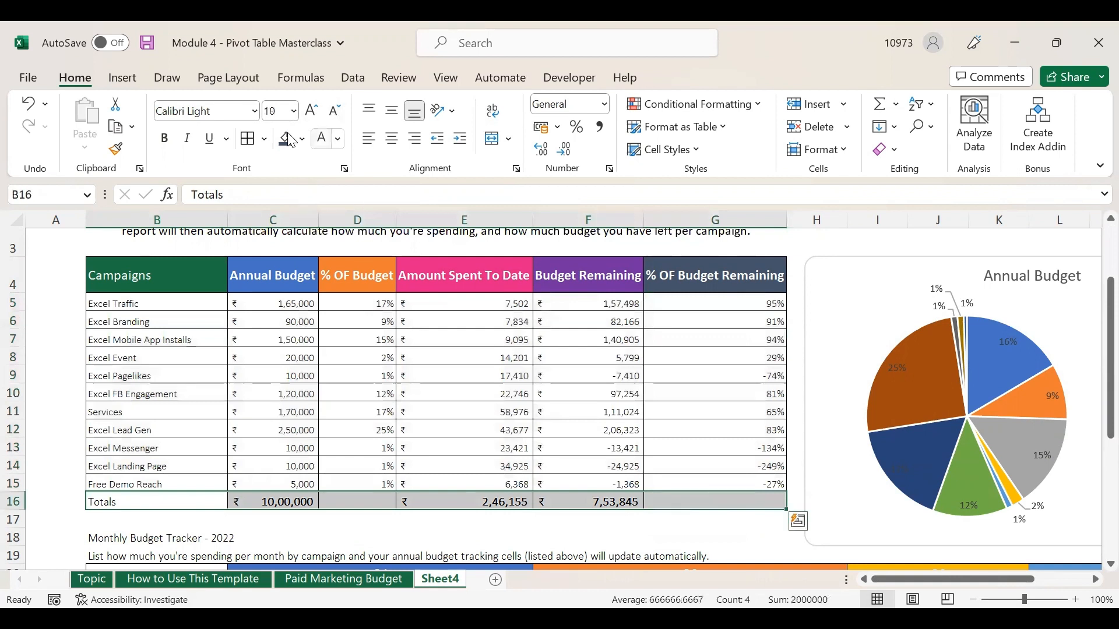
{"action": "left_click", "coordinate": [254, 113]}
{"action": "left_click", "coordinate": [193, 183]}
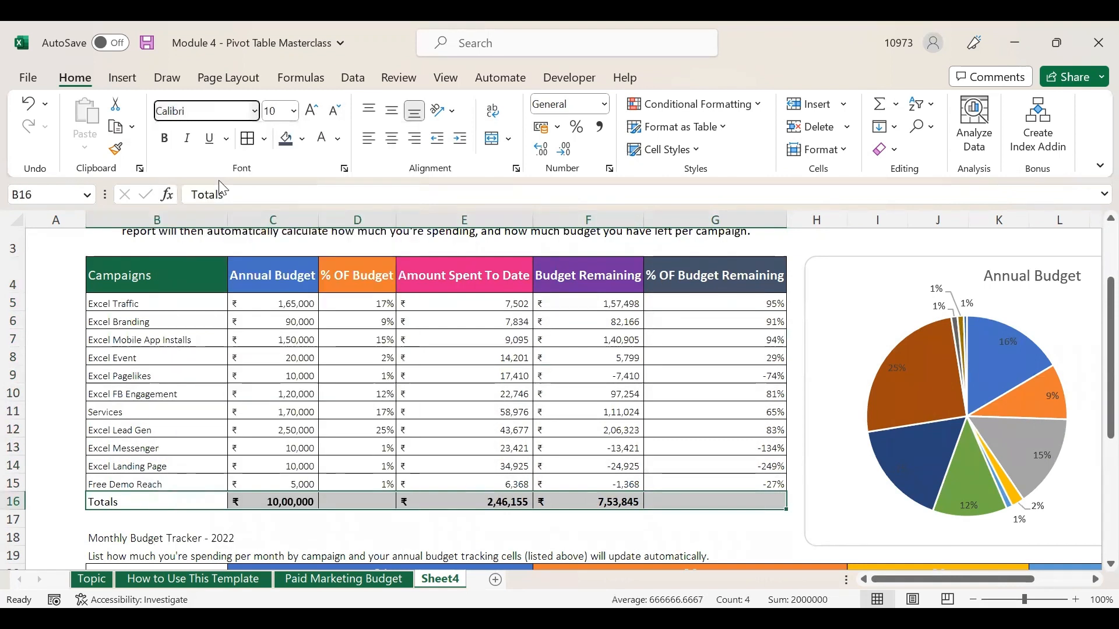
{"action": "left_click", "coordinate": [164, 139]}
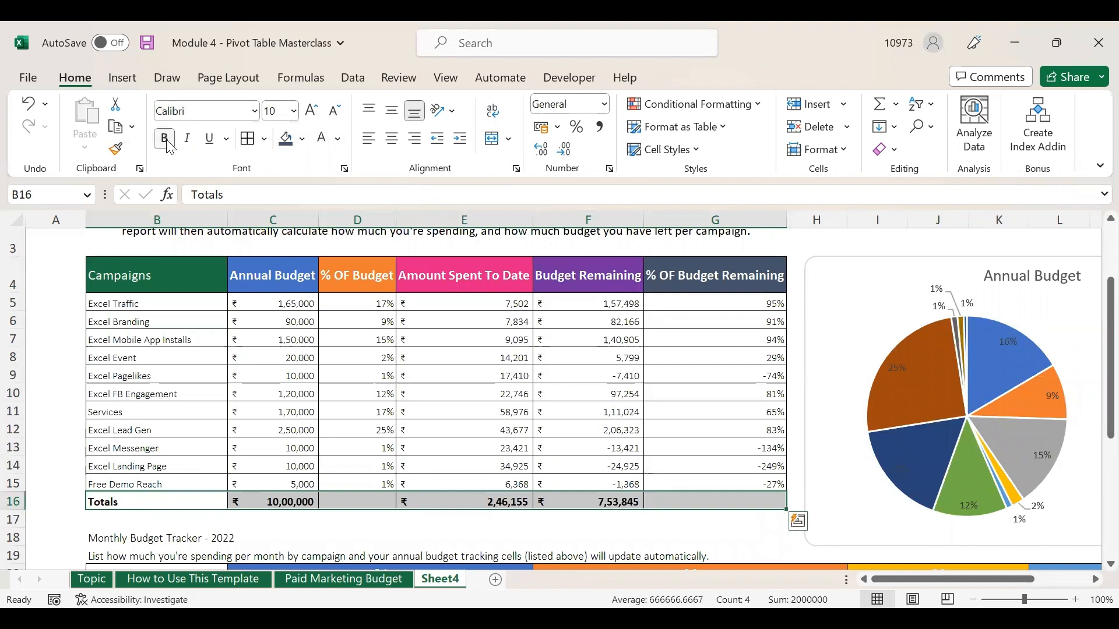
{"action": "key", "text": "ctrl+shift+period"}
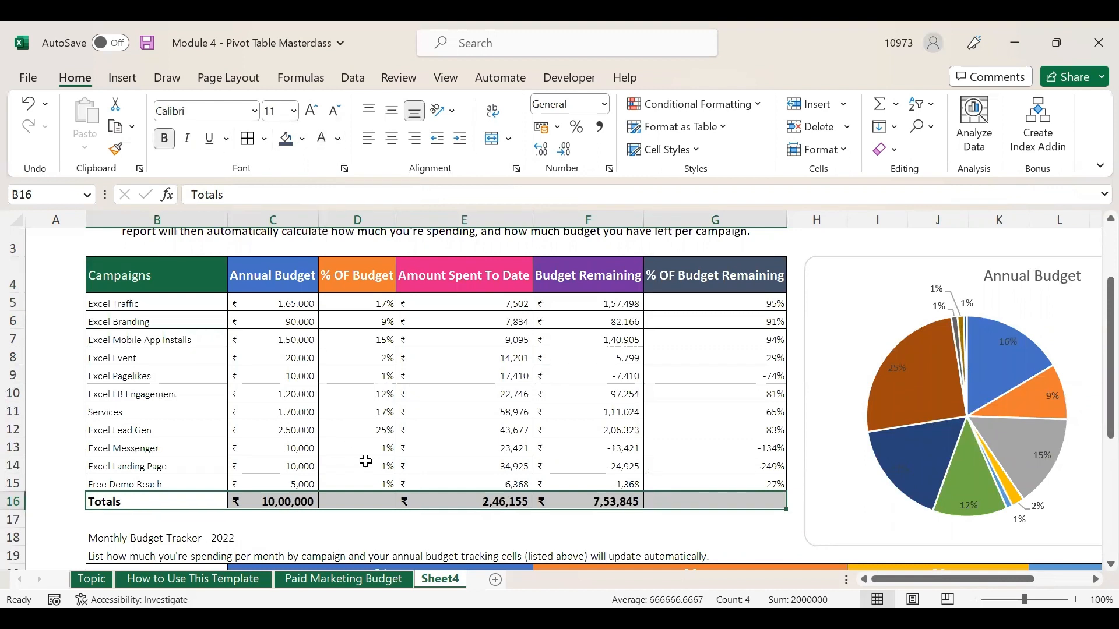
Add borders around the merged title and instruction cells in B2:G3
{"action": "scroll", "coordinate": [389, 451], "scroll_direction": "down", "scroll_amount": 2}
{"action": "left_click", "coordinate": [156, 499]}
{"action": "scroll", "coordinate": [235, 357], "scroll_direction": "up", "scroll_amount": 2}
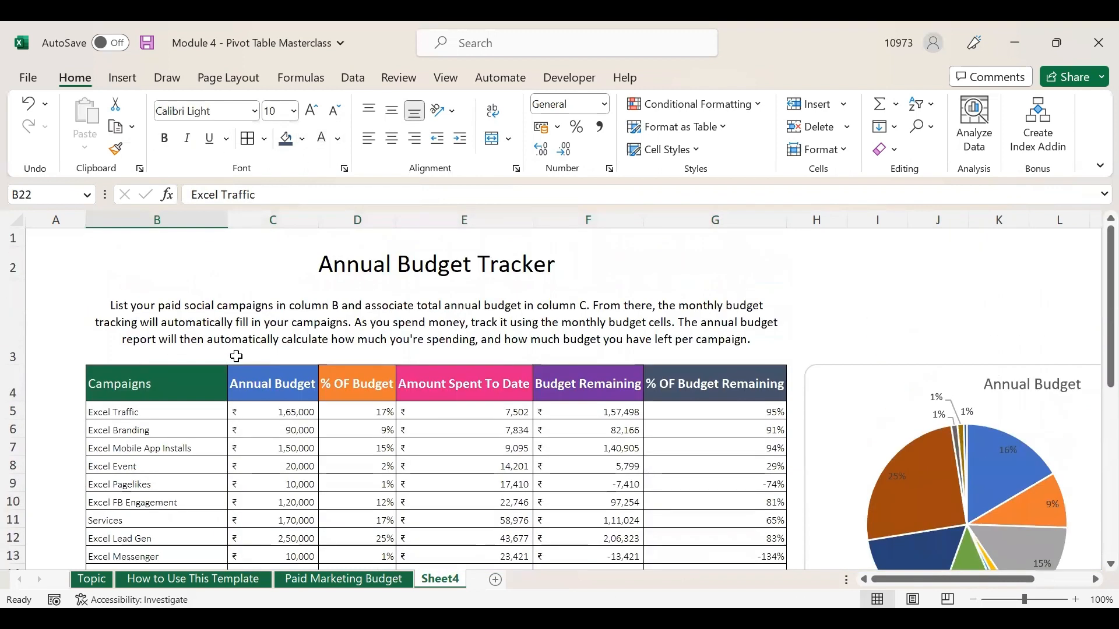
{"action": "left_click", "coordinate": [888, 380]}
{"action": "left_click_drag", "start_coordinate": [128, 270], "coordinate": [470, 341]}
{"action": "left_click", "coordinate": [257, 141]}
{"action": "left_click", "coordinate": [723, 501]}
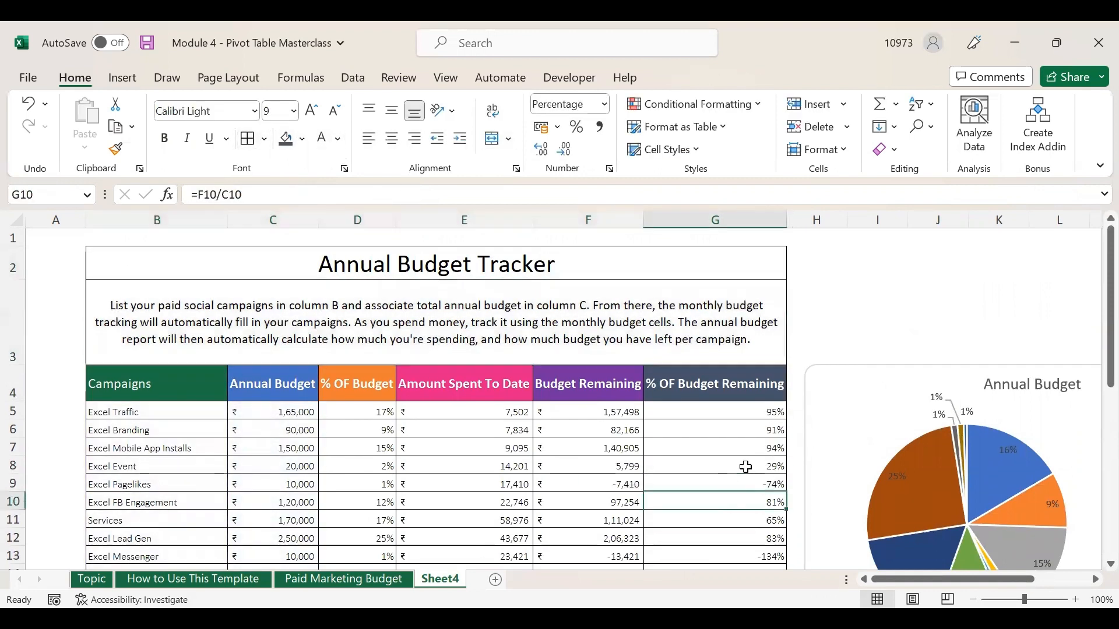
Move the Annual Budget pie chart up to row 2 beside the table and enlarge it down to row 16 and across to column P
{"action": "mouse_move", "coordinate": [957, 390]}
{"action": "left_mouse_down"}
{"action": "mouse_move", "coordinate": [914, 275]}
{"action": "mouse_move", "coordinate": [927, 262]}
{"action": "left_mouse_up"}
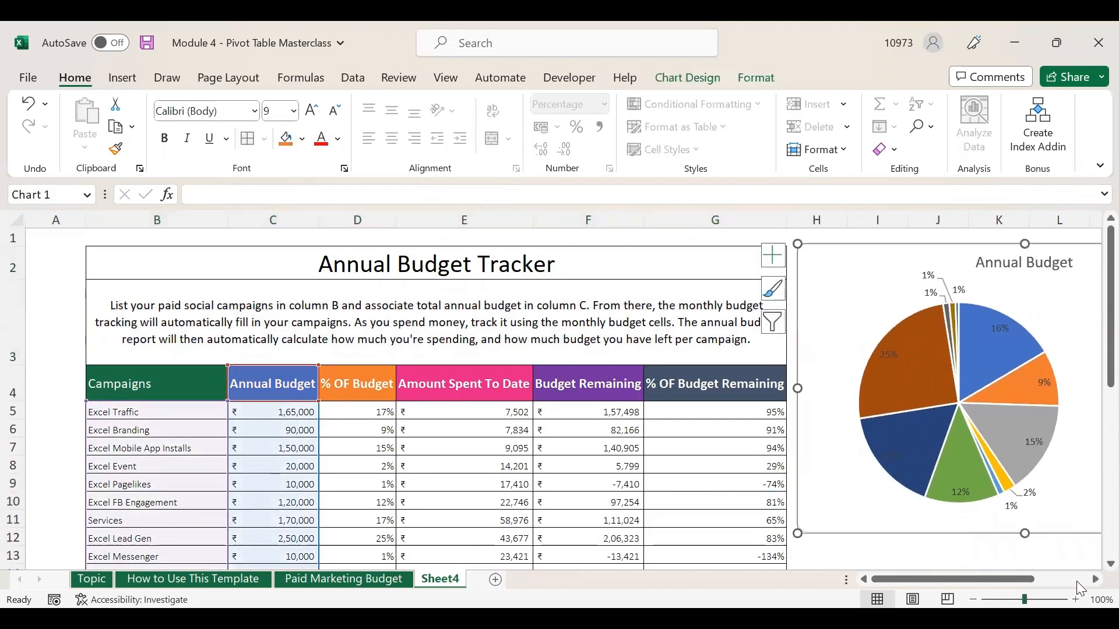
{"action": "left_click", "coordinate": [1085, 586]}
{"action": "left_click_drag", "start_coordinate": [1008, 579], "coordinate": [939, 582]}
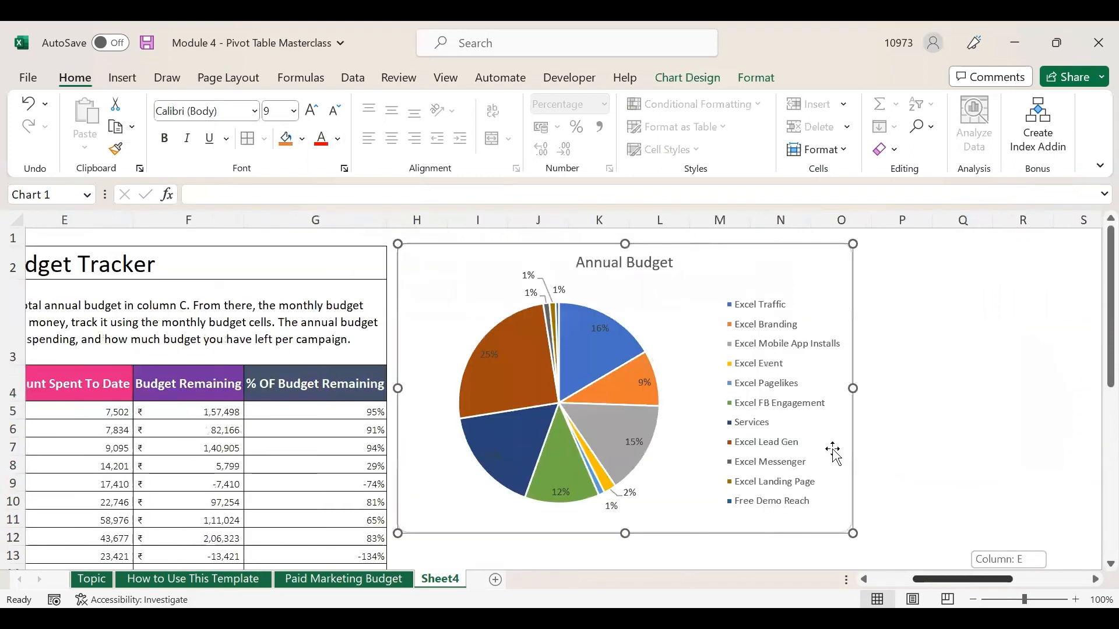
{"action": "scroll", "coordinate": [660, 425], "scroll_direction": "down", "scroll_amount": 2}
{"action": "left_click_drag", "start_coordinate": [625, 425], "coordinate": [635, 510]}
{"action": "left_click_drag", "start_coordinate": [854, 325], "coordinate": [929, 325]}
{"action": "left_click", "coordinate": [1023, 448]}
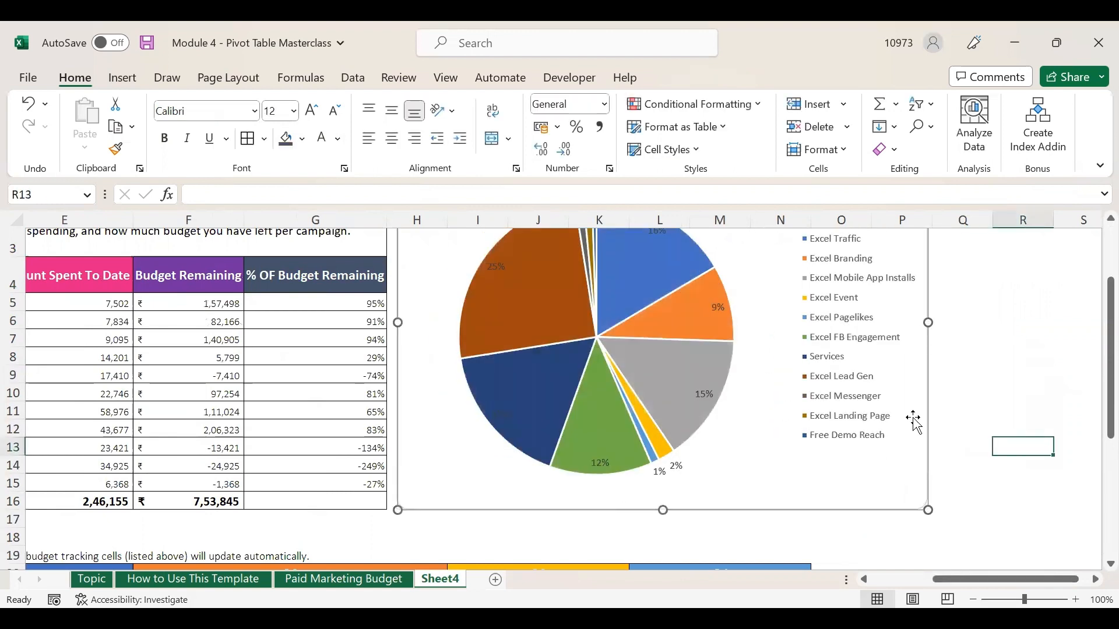
Merge and centre the Monthly Budget Tracker - 2022 title across cells B18:N18
{"action": "scroll", "coordinate": [913, 418], "scroll_direction": "up", "scroll_amount": 1}
{"action": "left_click", "coordinate": [903, 575]}
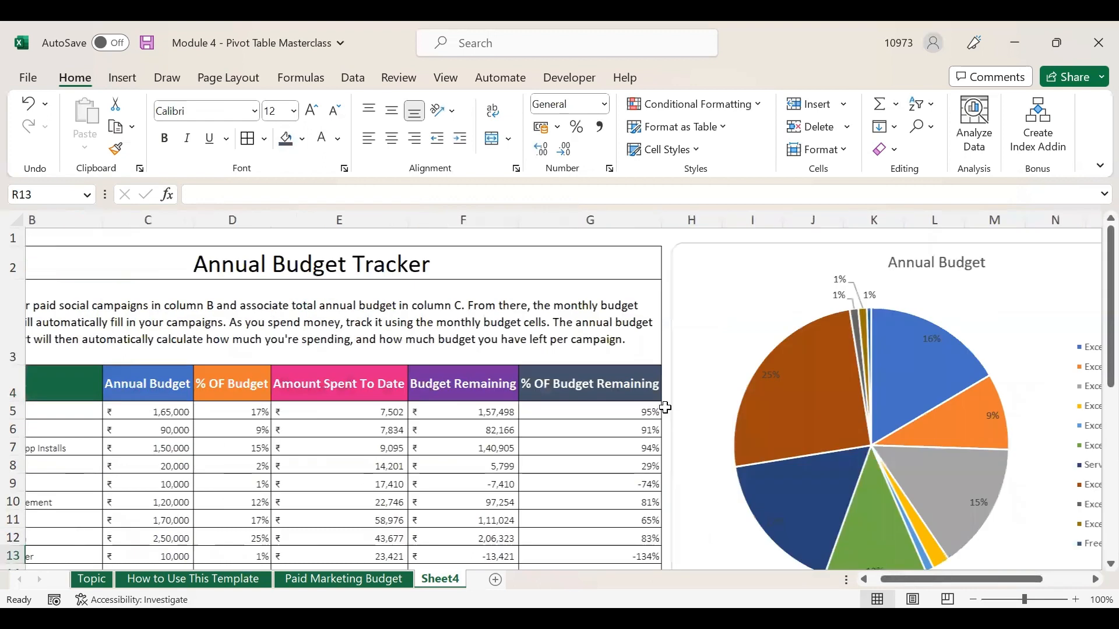
{"action": "scroll", "coordinate": [674, 410], "scroll_direction": "down", "scroll_amount": 3}
{"action": "scroll", "coordinate": [365, 382], "scroll_direction": "down", "scroll_amount": 1}
{"action": "left_click_drag", "start_coordinate": [142, 321], "coordinate": [1098, 312]}
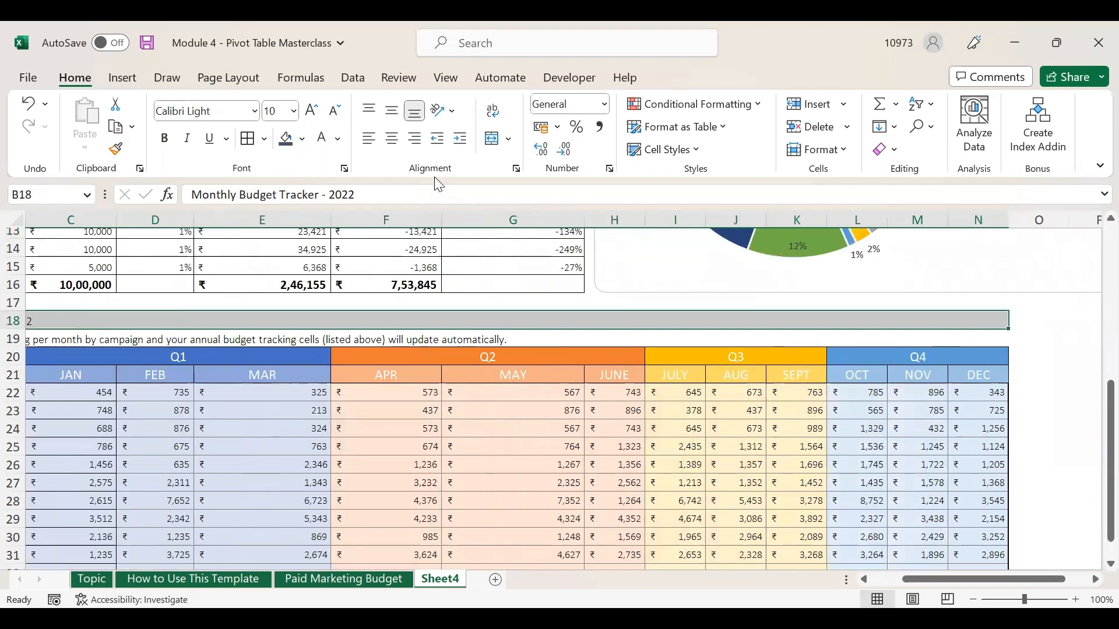
{"action": "left_click", "coordinate": [494, 142]}
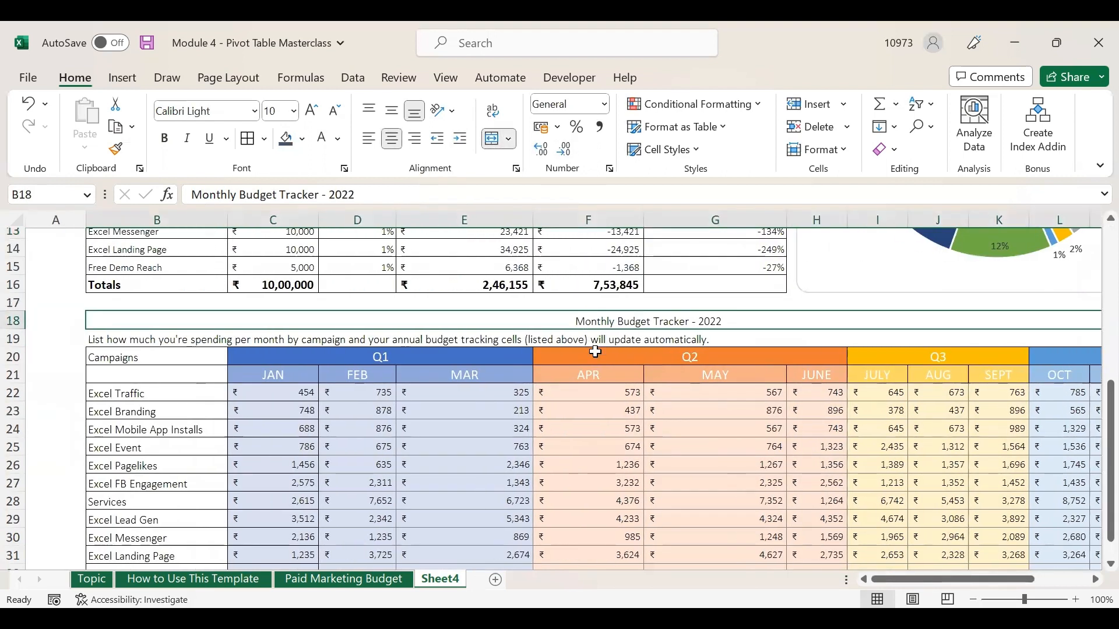
Enlarge the Monthly Budget Tracker - 2022 title to font size 22 and make it bold
{"action": "left_click", "coordinate": [314, 114]}
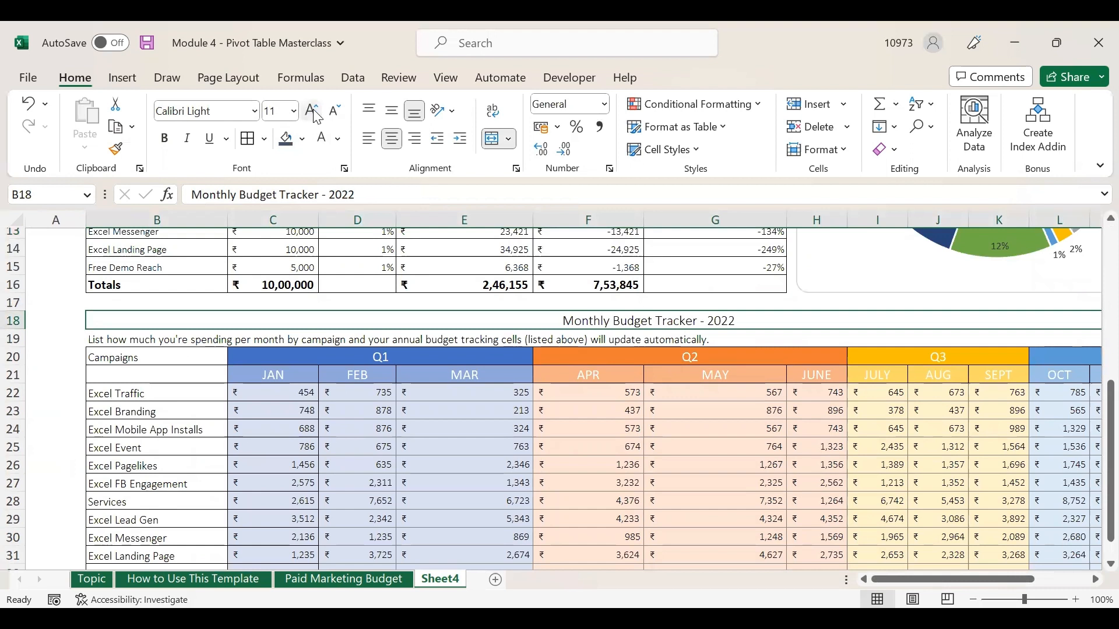
{"action": "left_click", "coordinate": [314, 114]}
{"action": "left_click", "coordinate": [314, 114]}
{"action": "left_click", "coordinate": [313, 114]}
{"action": "left_click", "coordinate": [313, 114]}
{"action": "left_click", "coordinate": [312, 109]}
{"action": "left_click", "coordinate": [312, 109]}
{"action": "left_click", "coordinate": [168, 143]}
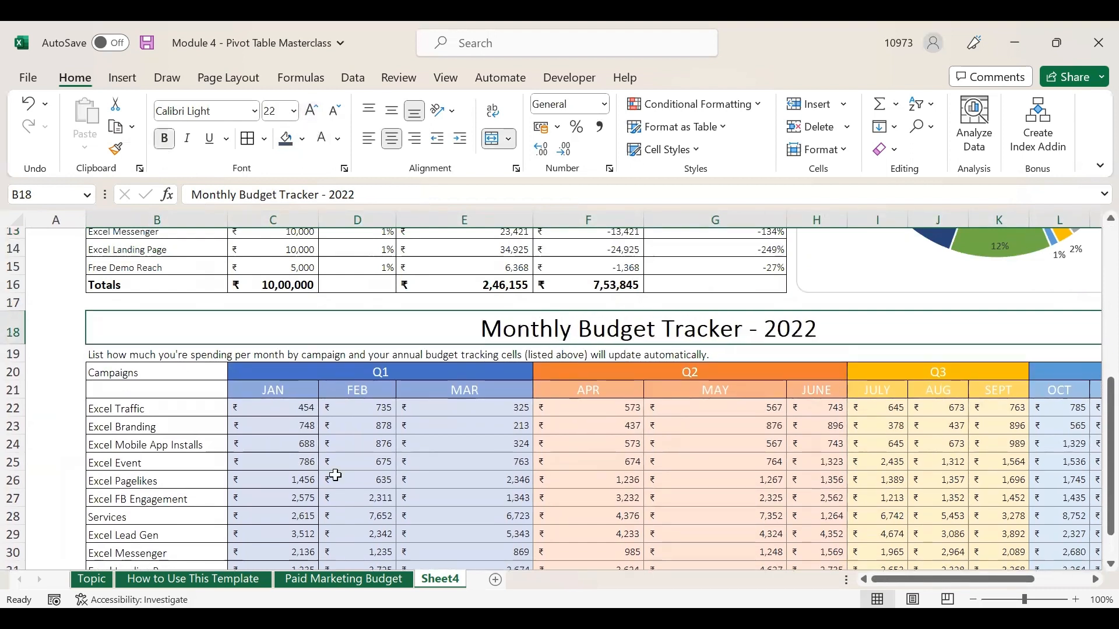
Colour the Monthly Budget Tracker - 2022 title dark green and set its font to Calibri
{"action": "left_click", "coordinate": [339, 140]}
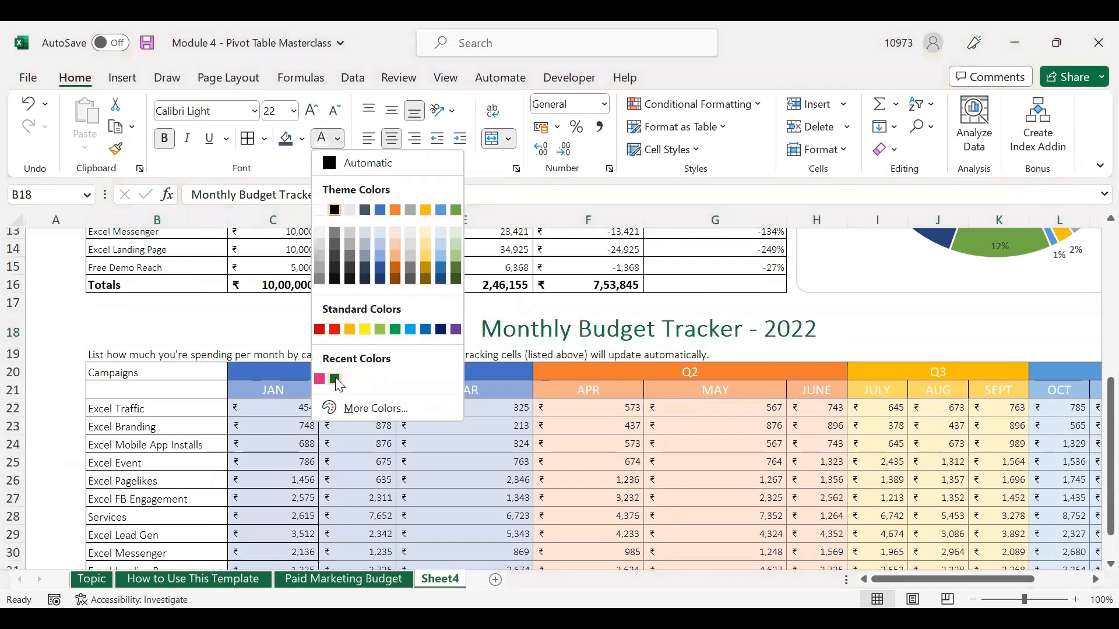
{"action": "left_click", "coordinate": [336, 380]}
{"action": "left_click", "coordinate": [562, 461]}
{"action": "left_click", "coordinate": [537, 321]}
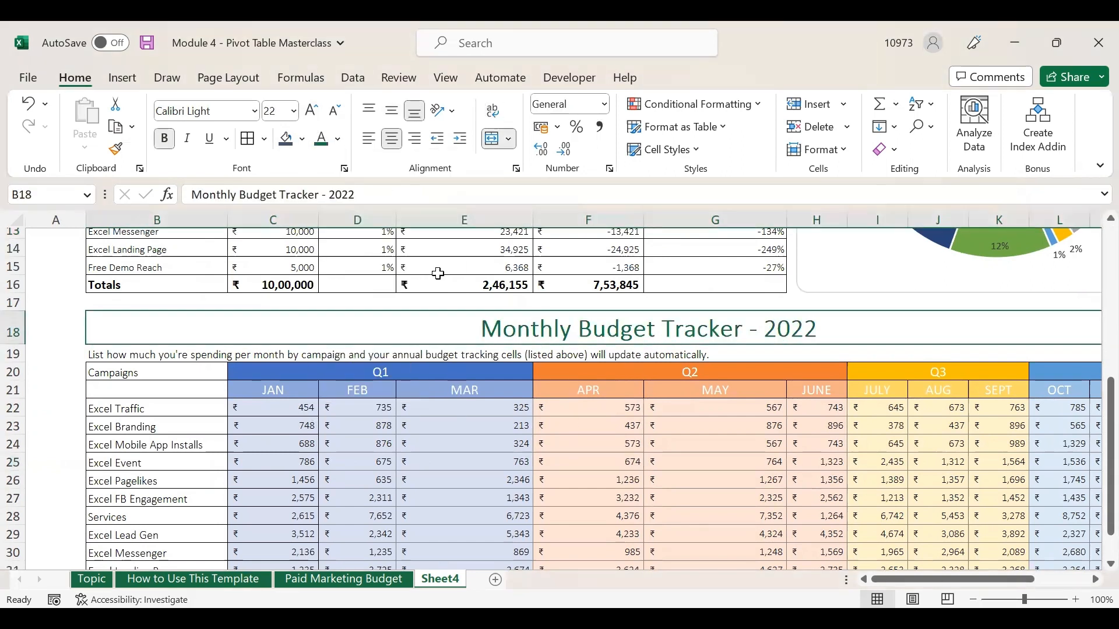
{"action": "left_click", "coordinate": [254, 114]}
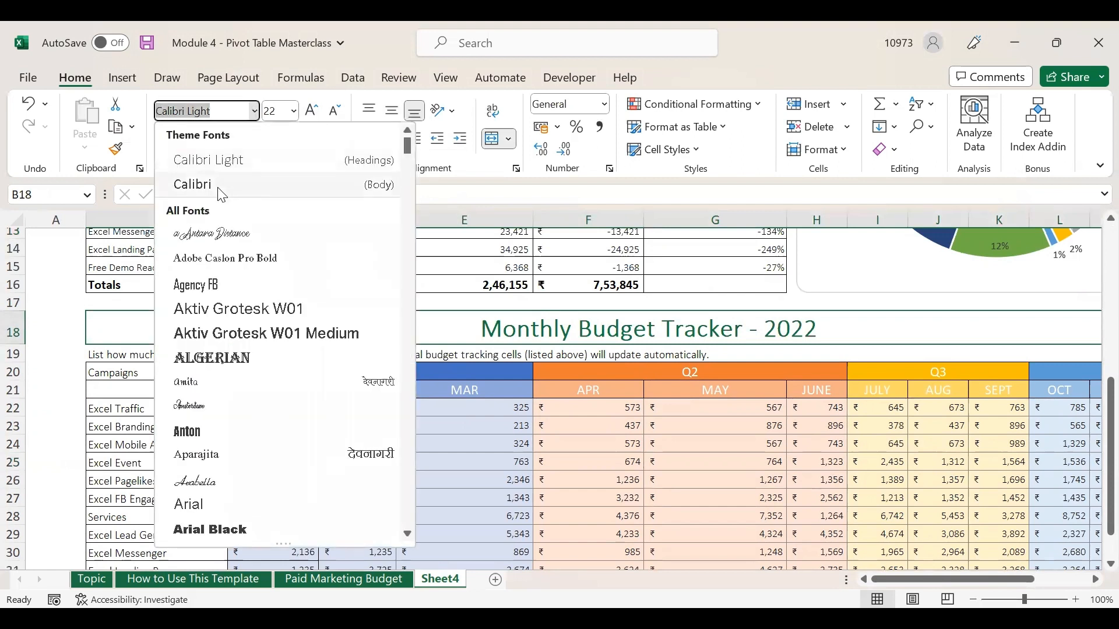
{"action": "left_click", "coordinate": [222, 184]}
{"action": "left_click", "coordinate": [478, 442]}
{"action": "left_click", "coordinate": [236, 324]}
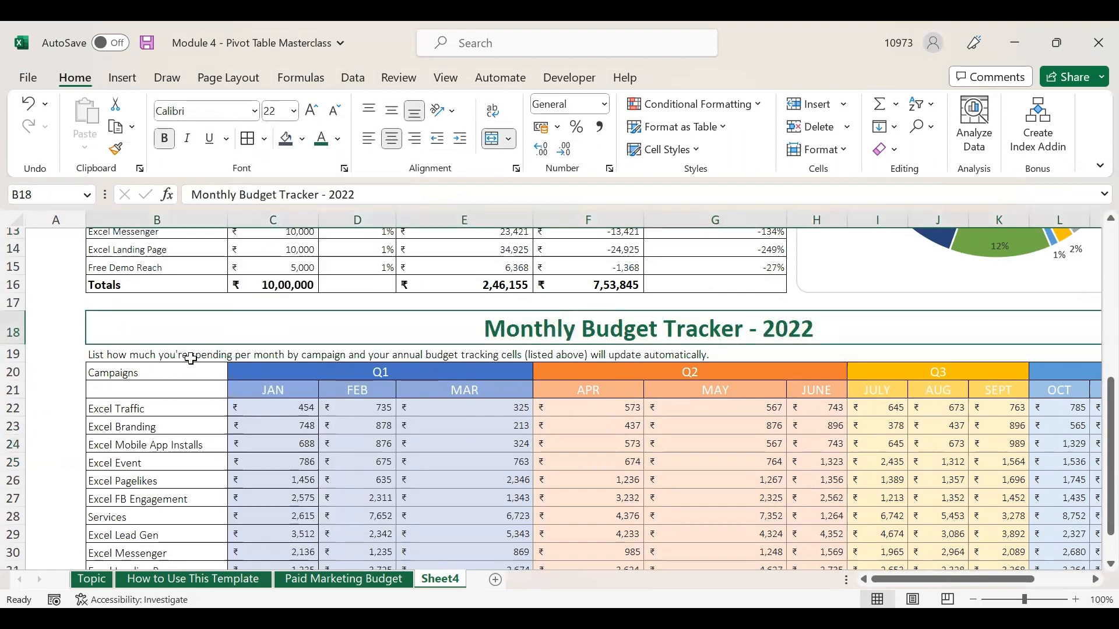
Wrap the instruction text in row 19, then merge and centre it across cells B19:N19
{"action": "left_click", "coordinate": [182, 352]}
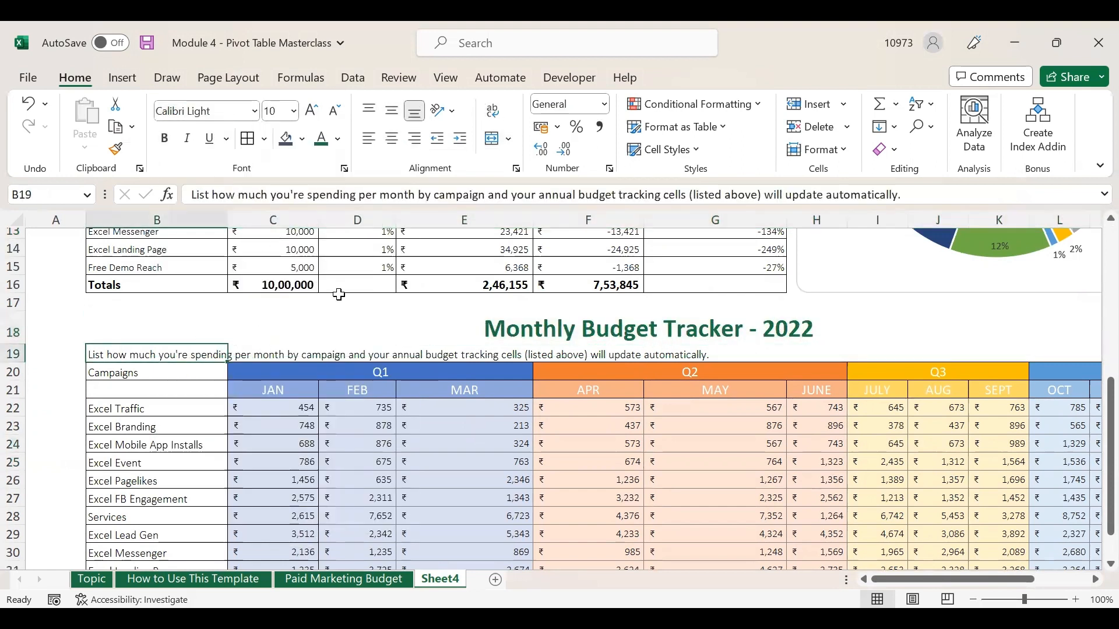
{"action": "left_click", "coordinate": [492, 111]}
{"action": "left_click_drag", "start_coordinate": [187, 404], "coordinate": [1098, 393]}
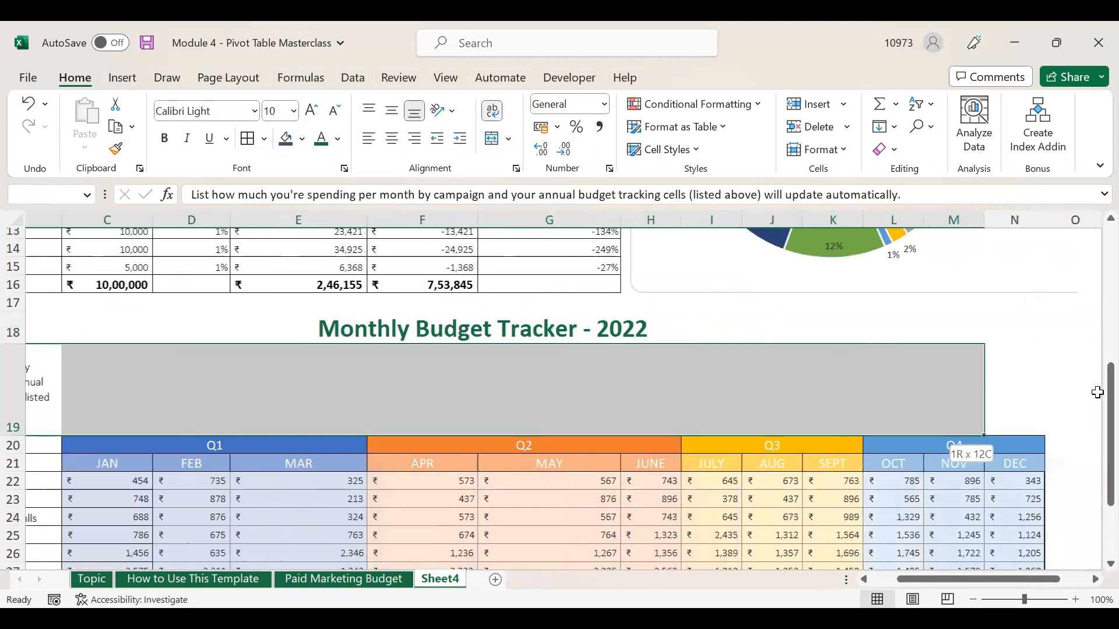
{"action": "left_click_drag", "start_coordinate": [986, 413], "coordinate": [1016, 410]}
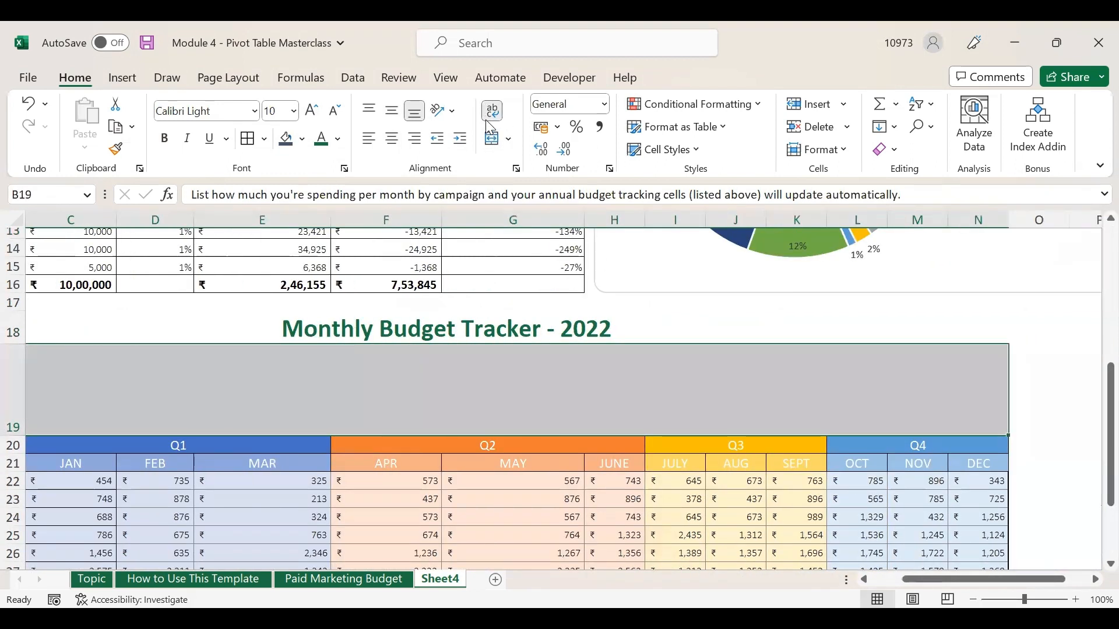
{"action": "left_click", "coordinate": [493, 138]}
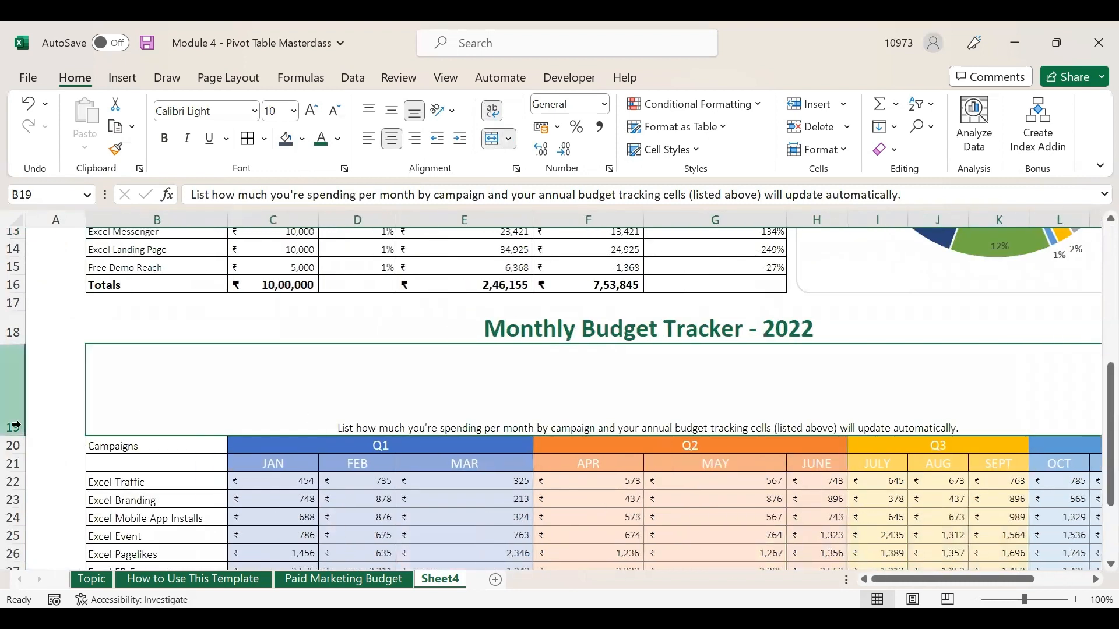
Set the merged instruction text in row 19 to font size 16 and shrink the row height to fit one line
{"action": "left_click", "coordinate": [313, 113]}
{"action": "left_click", "coordinate": [313, 113]}
{"action": "left_click", "coordinate": [314, 113]}
{"action": "left_click", "coordinate": [313, 113]}
{"action": "left_click", "coordinate": [313, 113]}
{"action": "left_click", "coordinate": [314, 113]}
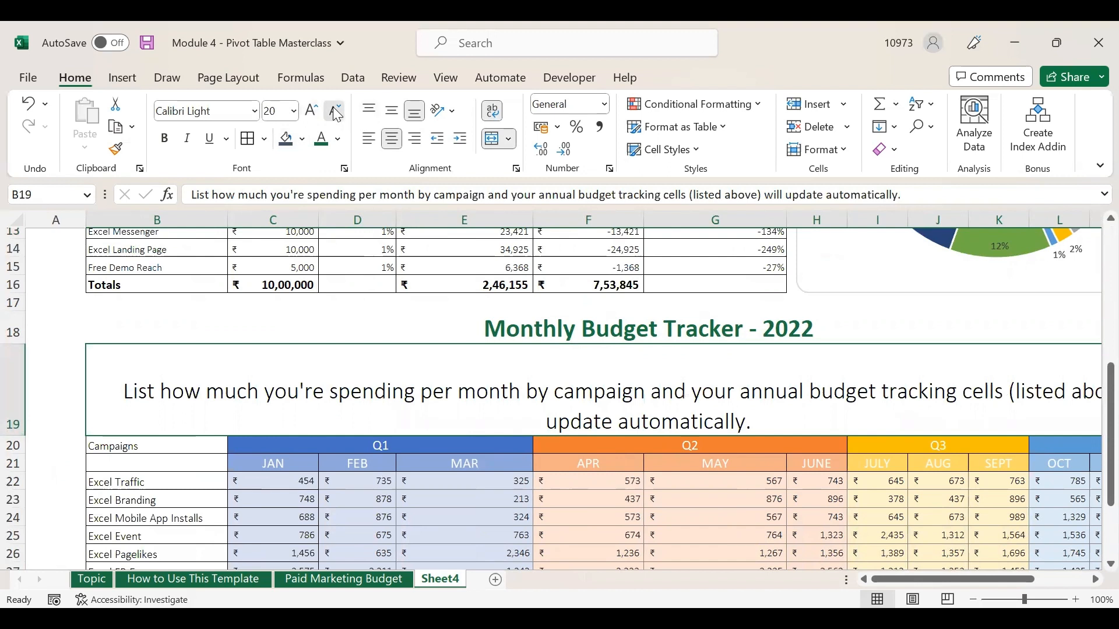
{"action": "left_click", "coordinate": [335, 111]}
{"action": "left_click", "coordinate": [335, 111]}
{"action": "left_click_drag", "start_coordinate": [21, 369], "coordinate": [21, 381]}
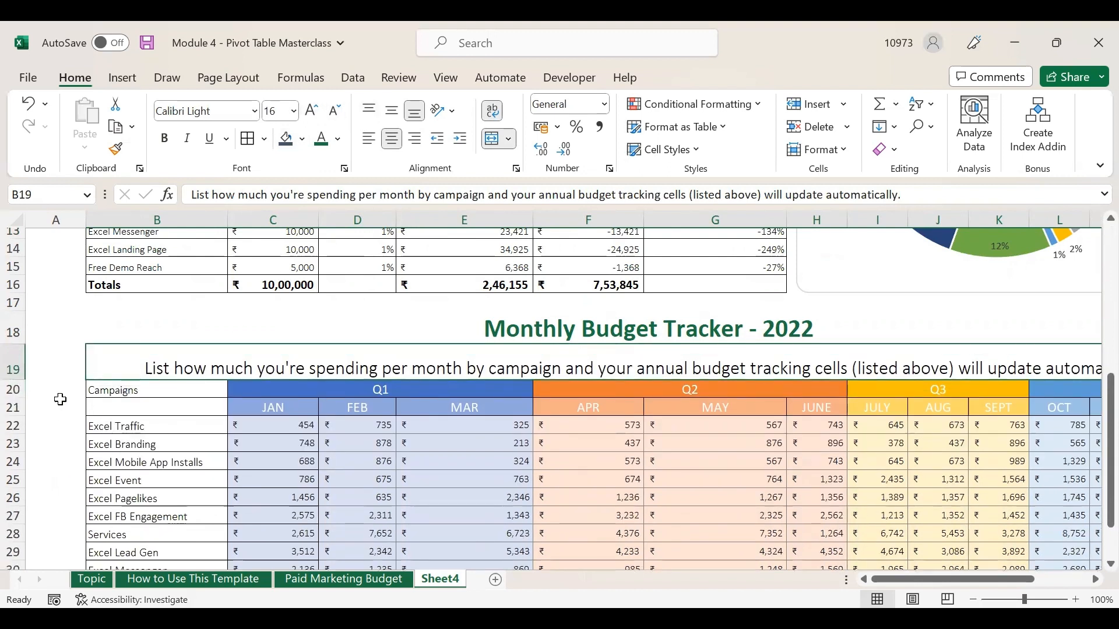
Merge cells B20:B21 and centre the Campaigns header both horizontally and vertically
{"action": "left_click_drag", "start_coordinate": [131, 390], "coordinate": [134, 408]}
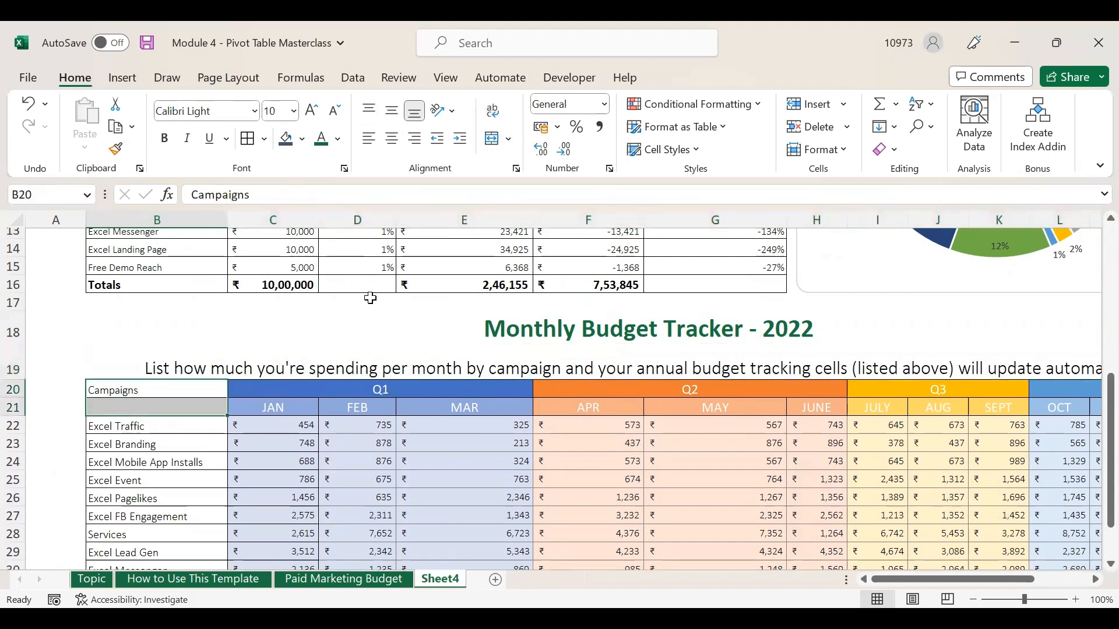
{"action": "left_click", "coordinate": [492, 138]}
{"action": "left_click", "coordinate": [393, 111]}
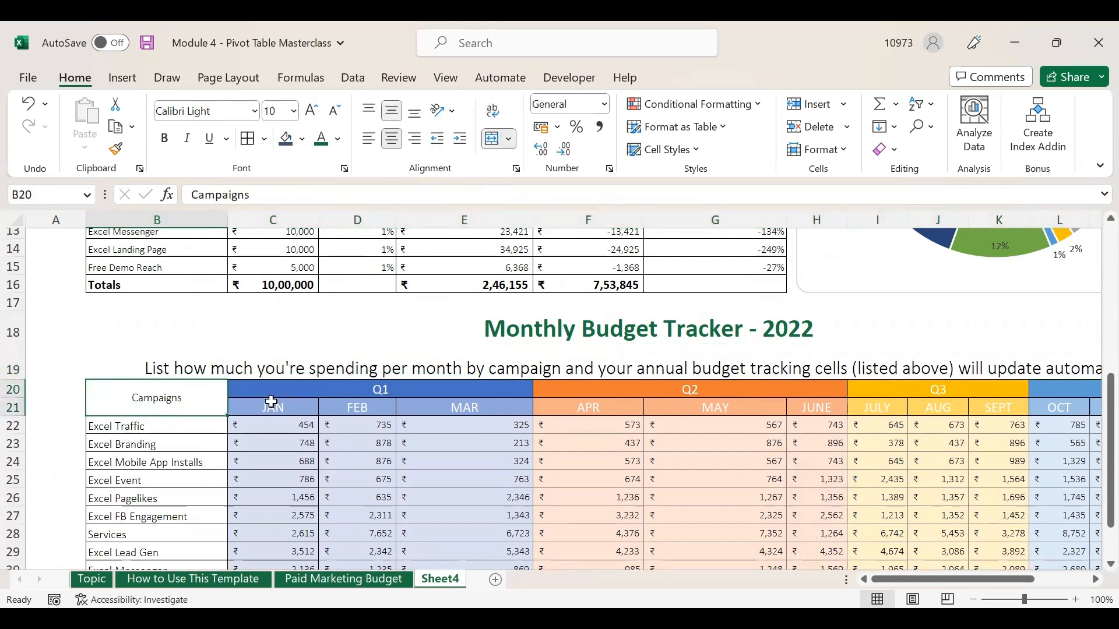
Format the merged Campaigns header with a dark green fill and white bold Calibri text
{"action": "left_click", "coordinate": [302, 138]}
{"action": "left_click", "coordinate": [285, 352]}
{"action": "left_click", "coordinate": [338, 139]}
{"action": "left_click", "coordinate": [327, 210]}
{"action": "left_click", "coordinate": [256, 114]}
{"action": "left_click", "coordinate": [193, 182]}
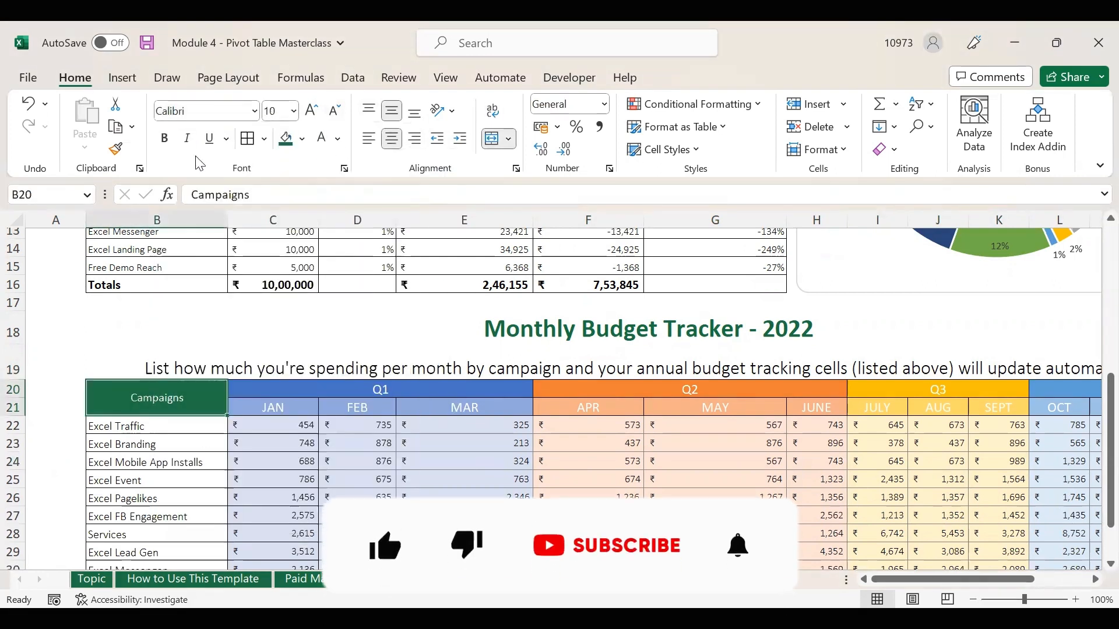
{"action": "left_click", "coordinate": [165, 139]}
{"action": "left_click_drag", "start_coordinate": [196, 397], "coordinate": [1096, 405]}
{"action": "scroll", "coordinate": [956, 495], "scroll_direction": "down", "scroll_amount": 3}
{"action": "left_click_drag", "start_coordinate": [930, 579], "coordinate": [894, 579]}
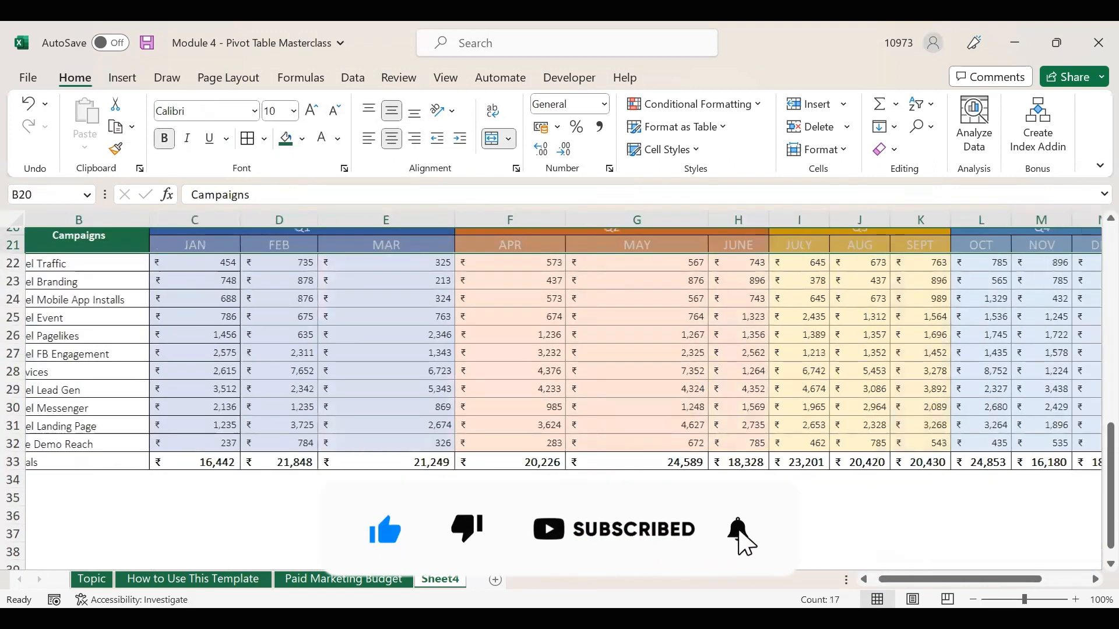
{"action": "left_click", "coordinate": [574, 498]}
Add borders around the merged monthly title and instruction cells in B18:N19
{"action": "scroll", "coordinate": [524, 455], "scroll_direction": "up", "scroll_amount": 3}
{"action": "left_click_drag", "start_coordinate": [134, 332], "coordinate": [786, 372]}
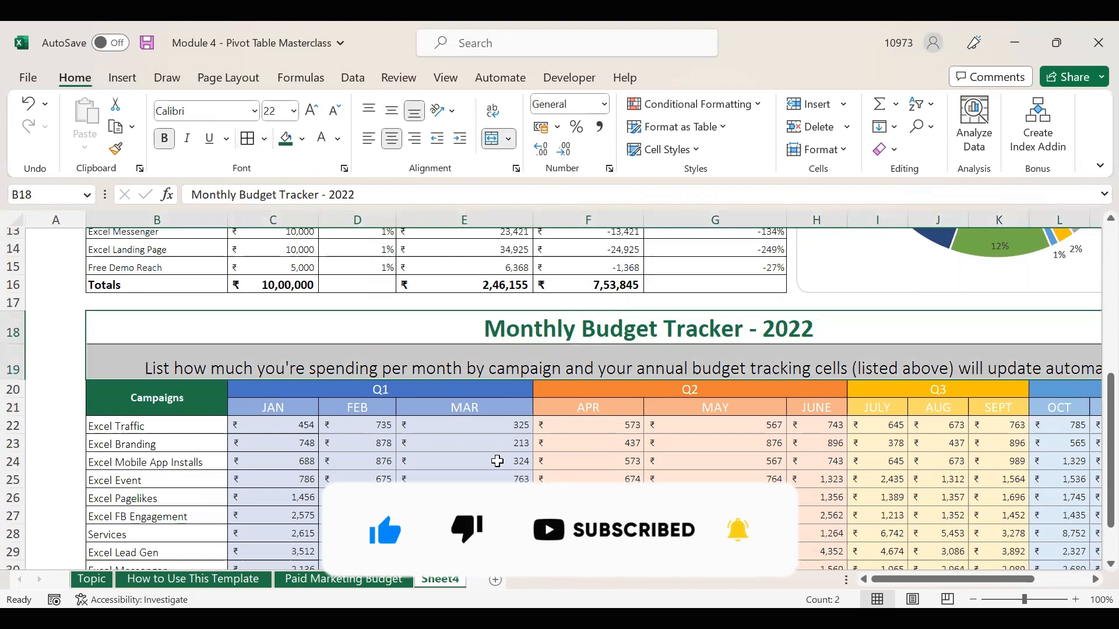
{"action": "left_click", "coordinate": [493, 495]}
{"action": "left_click", "coordinate": [244, 373]}
{"action": "left_click", "coordinate": [589, 443]}
Format the monthly Totals row B33:N33 in bold Calibri and enlarge its font by one size
{"action": "scroll", "coordinate": [732, 534], "scroll_direction": "down", "scroll_amount": 2}
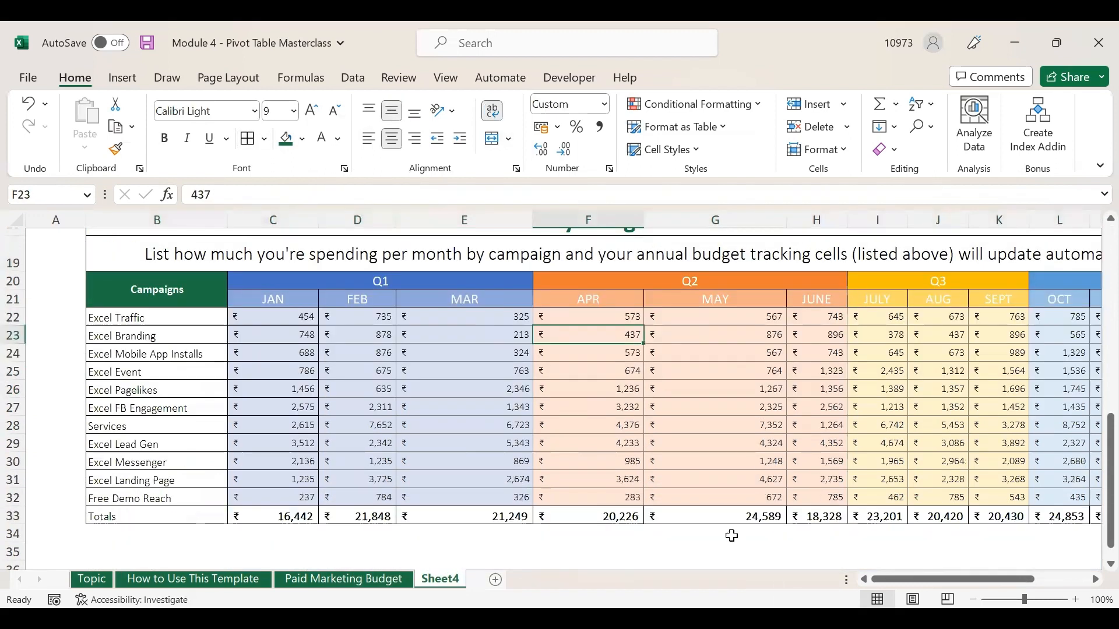
{"action": "left_click", "coordinate": [588, 551]}
{"action": "left_click_drag", "start_coordinate": [221, 517], "coordinate": [985, 512]}
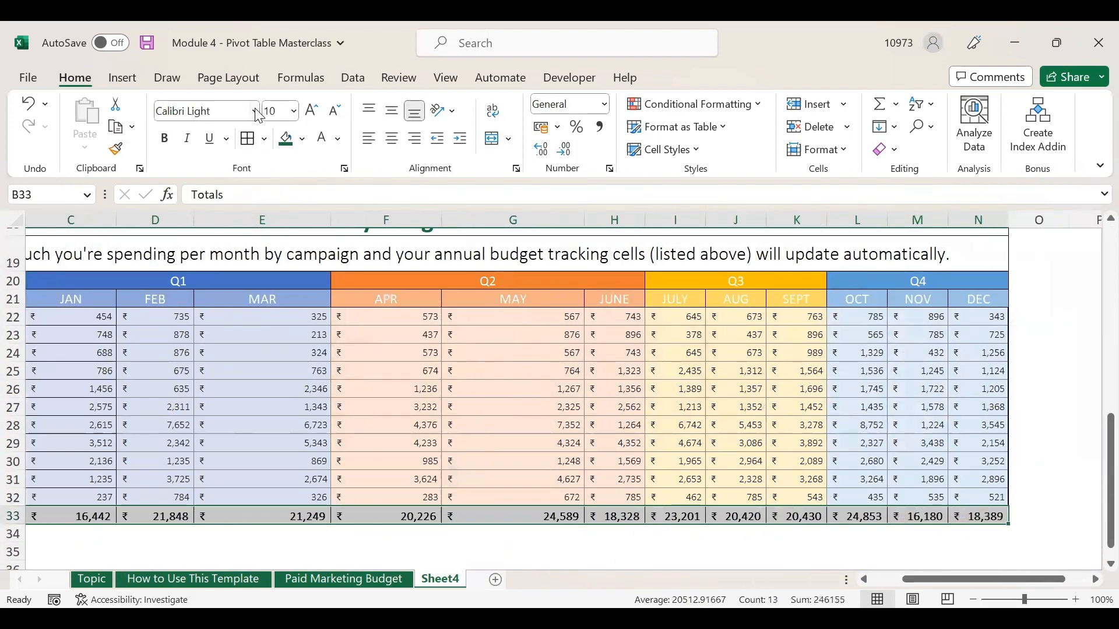
{"action": "left_click", "coordinate": [254, 110]}
{"action": "left_click", "coordinate": [219, 185]}
{"action": "left_click", "coordinate": [165, 141]}
{"action": "left_click", "coordinate": [312, 111]}
{"action": "left_click", "coordinate": [491, 551]}
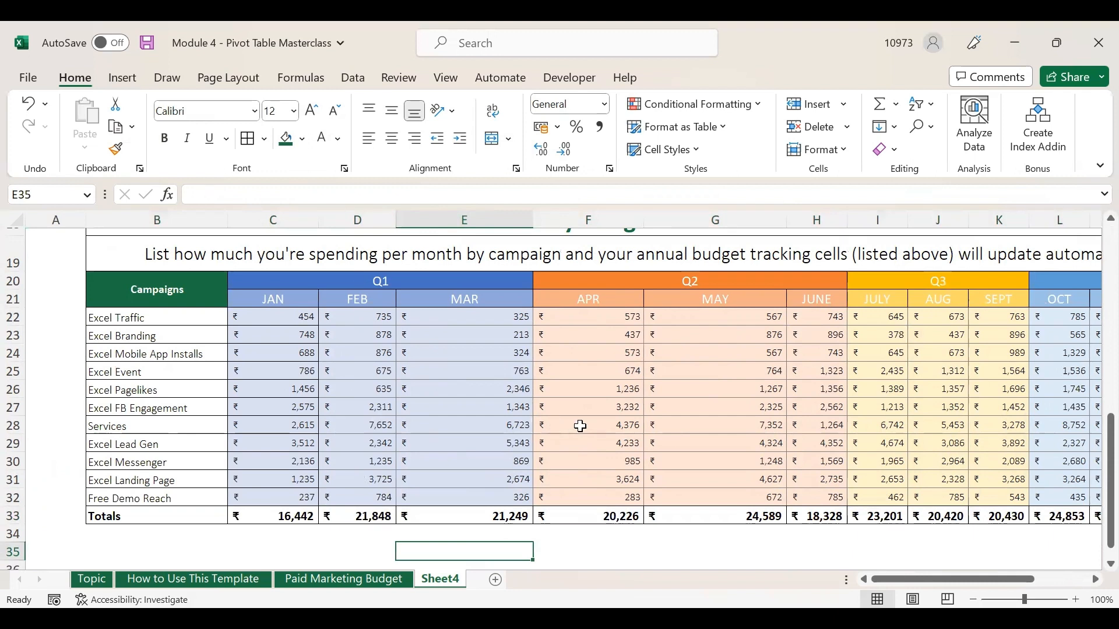
Select the monthly campaign rows B22:N32 and open the font choices for them
{"action": "left_click_drag", "start_coordinate": [179, 317], "coordinate": [1098, 500]}
{"action": "left_click_drag", "start_coordinate": [984, 495], "coordinate": [991, 497]}
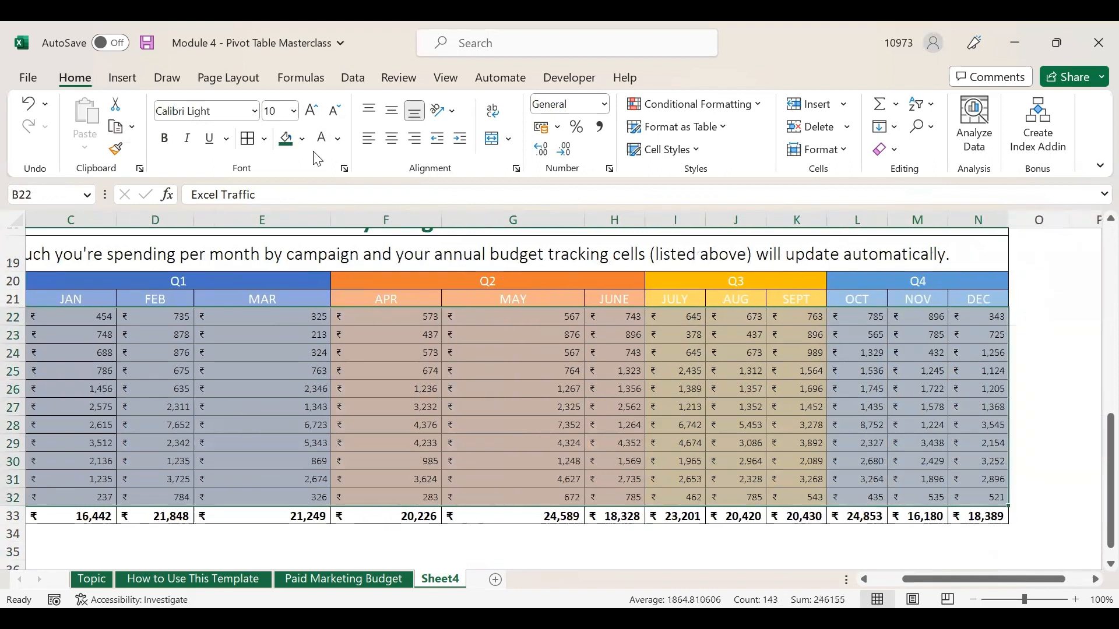
{"action": "left_click", "coordinate": [254, 111]}
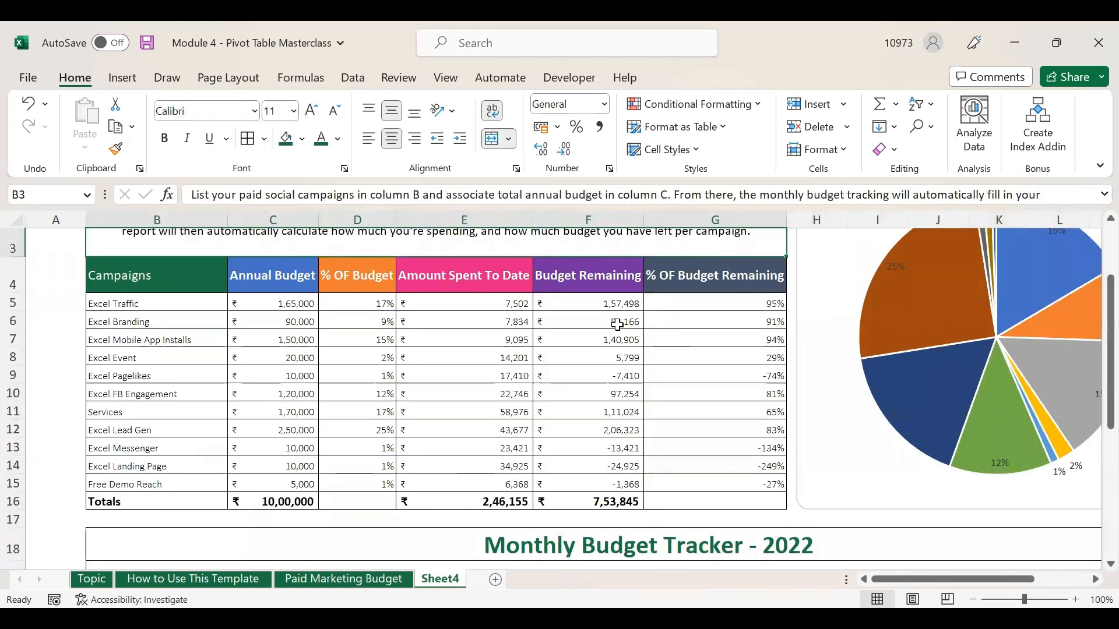
Review the finished annual table, pie chart and monthly tracker on Sheet4 for consistent formatting
{"action": "scroll", "coordinate": [604, 336], "scroll_direction": "down", "scroll_amount": 3}
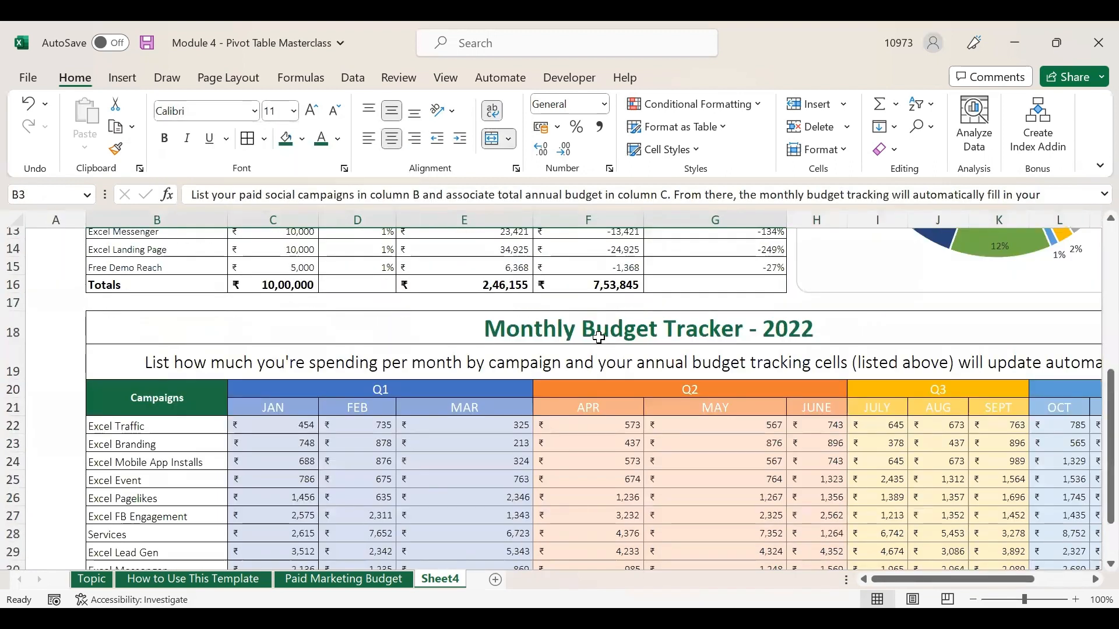
{"action": "scroll", "coordinate": [599, 337], "scroll_direction": "up", "scroll_amount": 4}
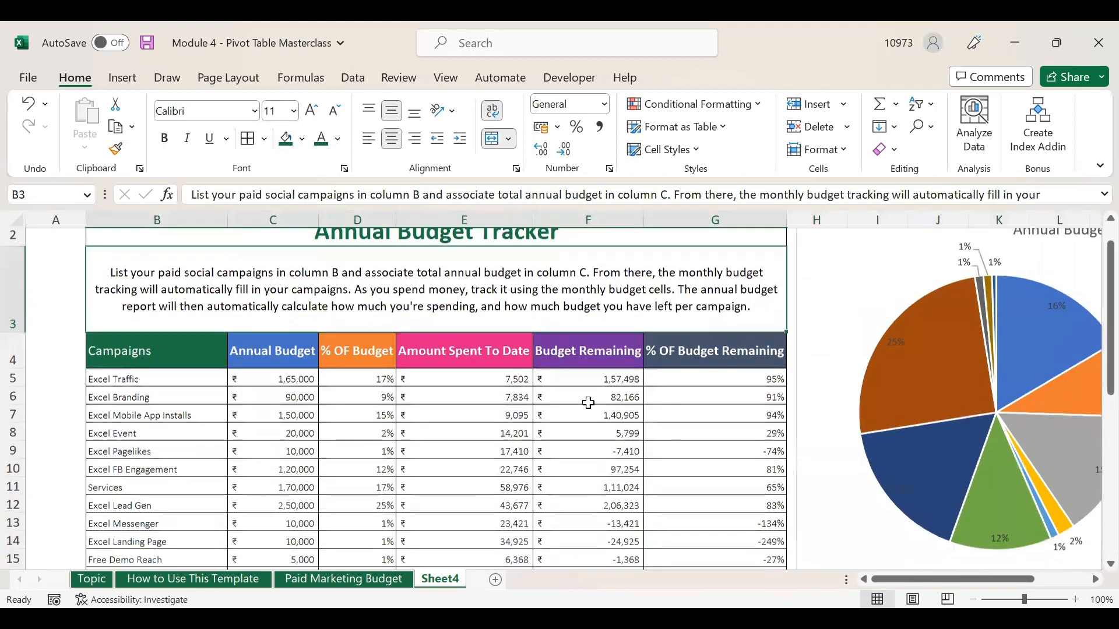
{"action": "scroll", "coordinate": [589, 403], "scroll_direction": "down", "scroll_amount": 4}
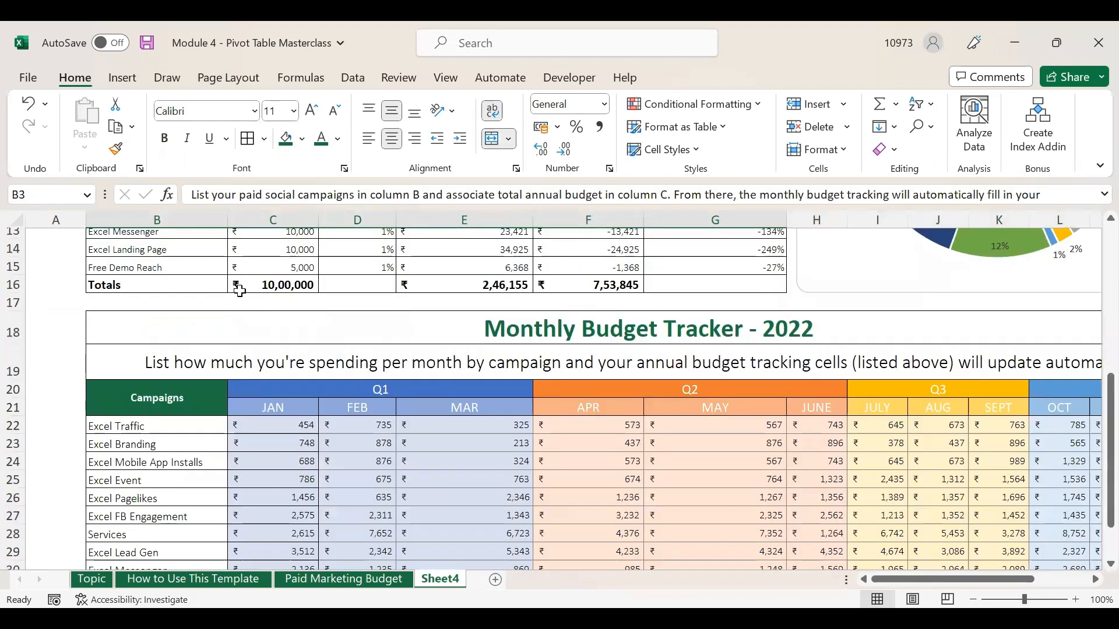
{"action": "scroll", "coordinate": [658, 378], "scroll_direction": "down", "scroll_amount": 2}
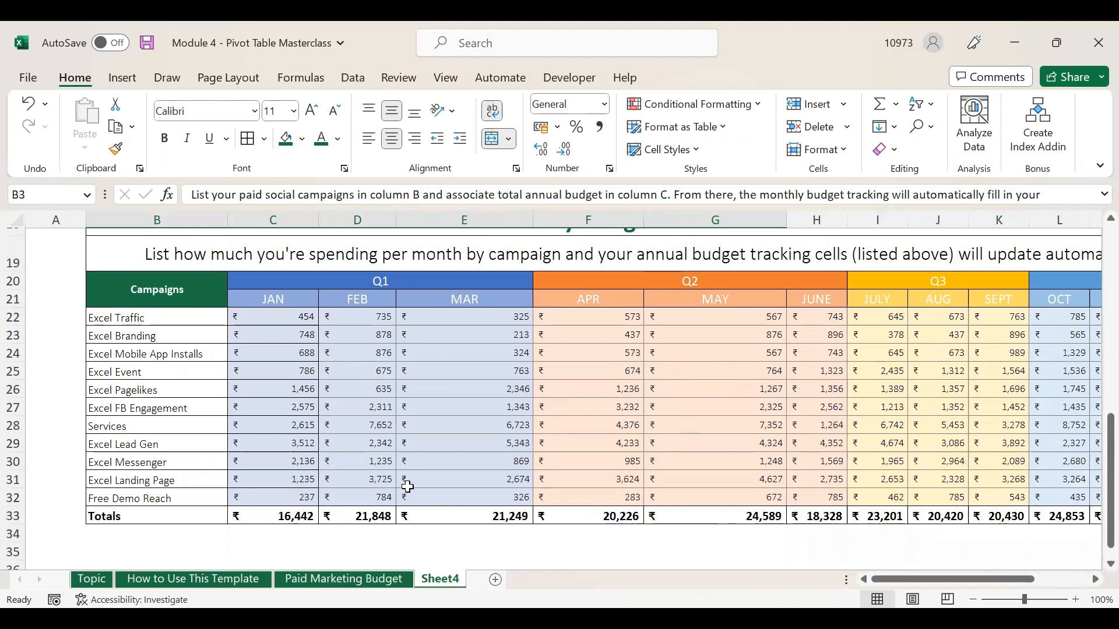
{"action": "left_click_drag", "start_coordinate": [939, 581], "coordinate": [1020, 589]}
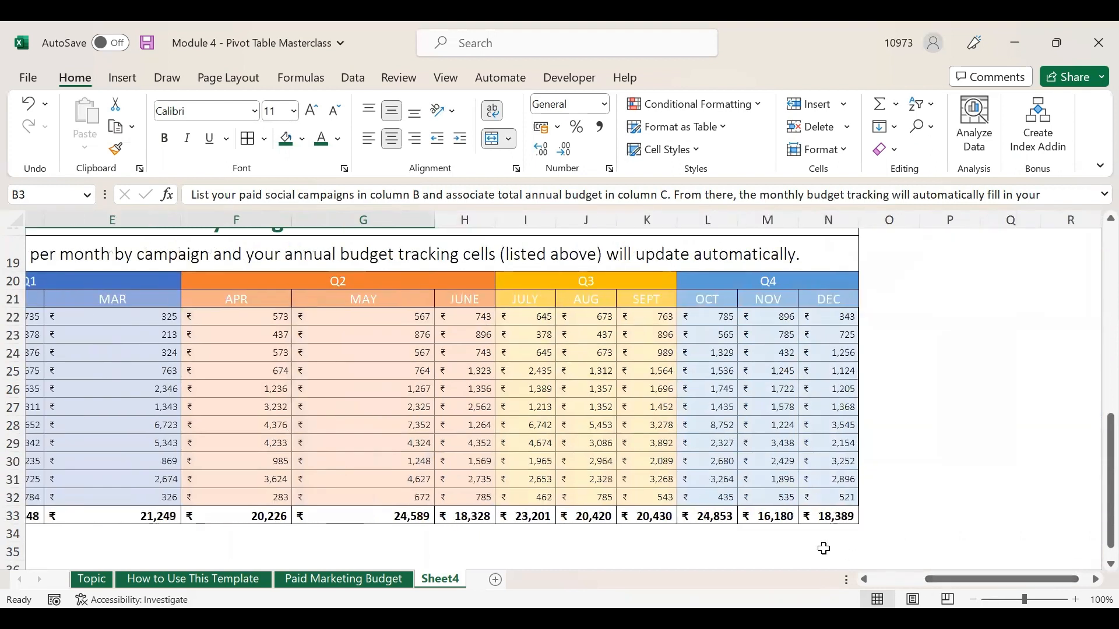
{"action": "left_click", "coordinate": [823, 548]}
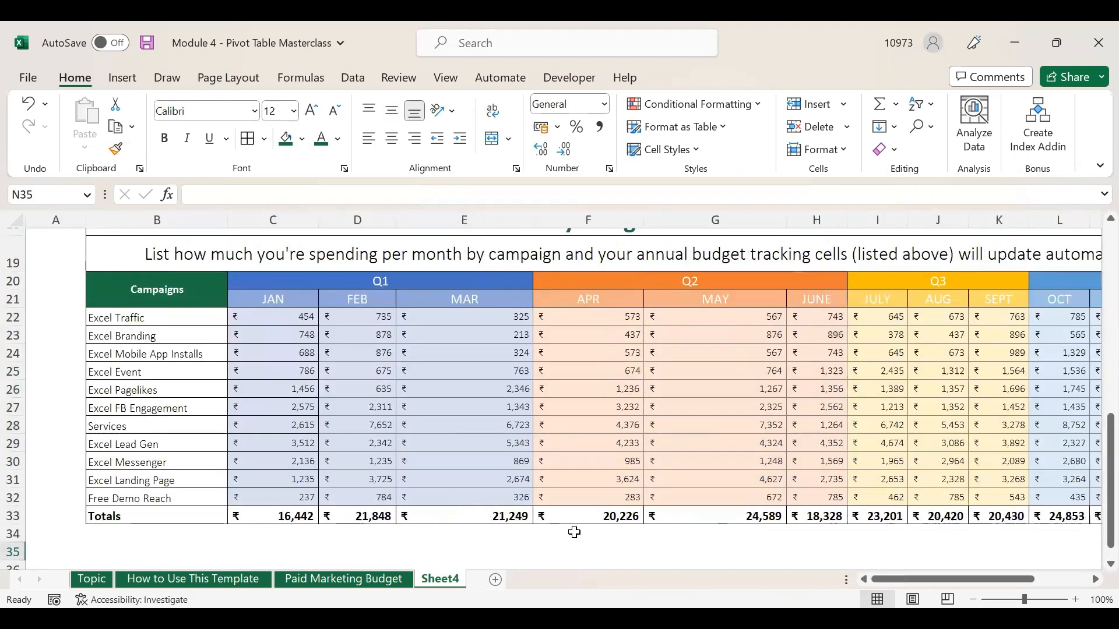
{"action": "scroll", "coordinate": [574, 532], "scroll_direction": "up", "scroll_amount": 6}
{"action": "left_click_drag", "start_coordinate": [904, 579], "coordinate": [932, 580]}
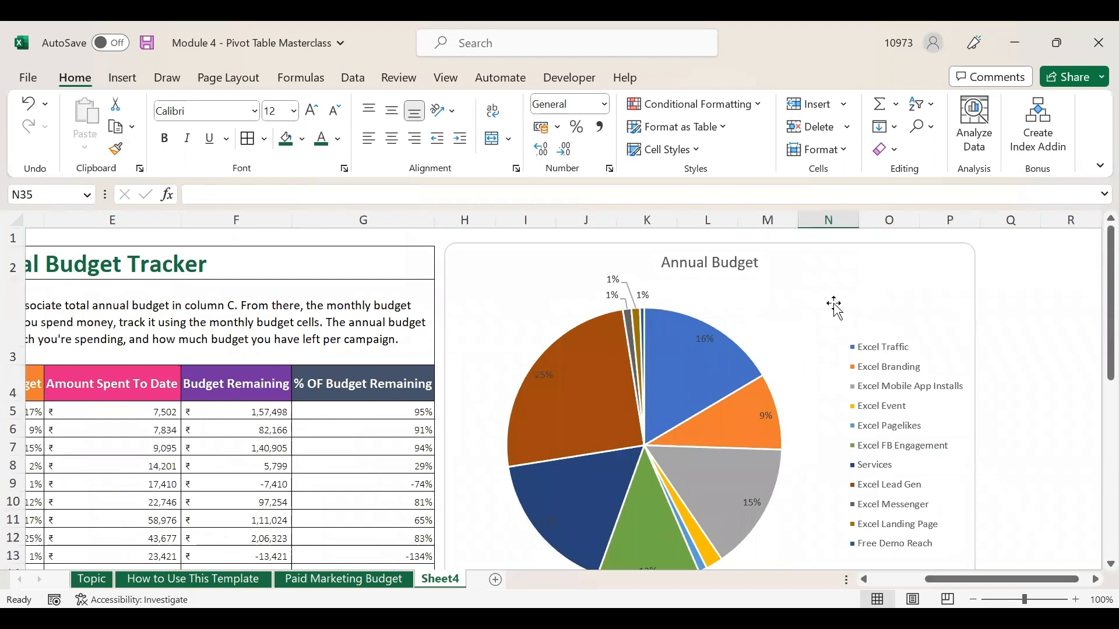
{"action": "scroll", "coordinate": [944, 559], "scroll_direction": "down", "scroll_amount": 3}
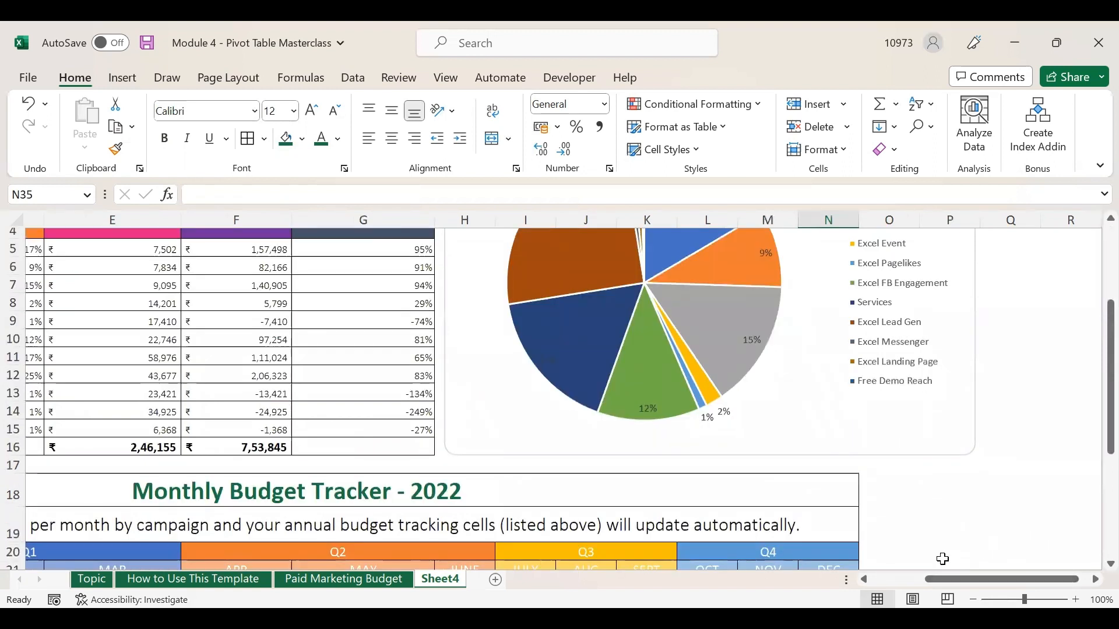
{"action": "left_click", "coordinate": [883, 579]}
{"action": "scroll", "coordinate": [757, 464], "scroll_direction": "up", "scroll_amount": 2}
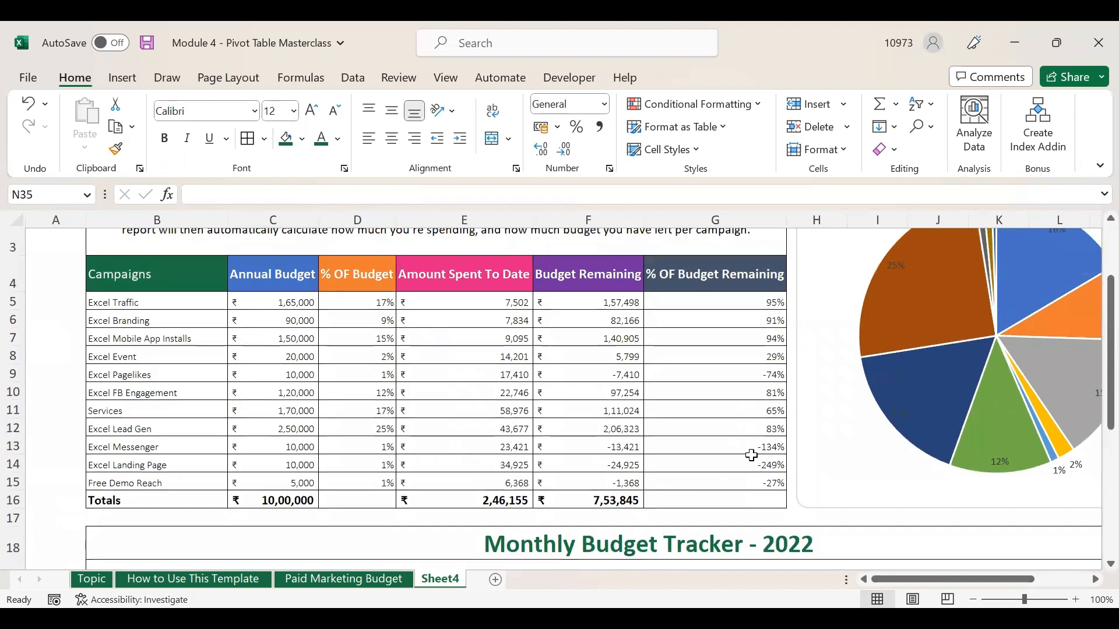
{"action": "scroll", "coordinate": [744, 440], "scroll_direction": "up", "scroll_amount": 1}
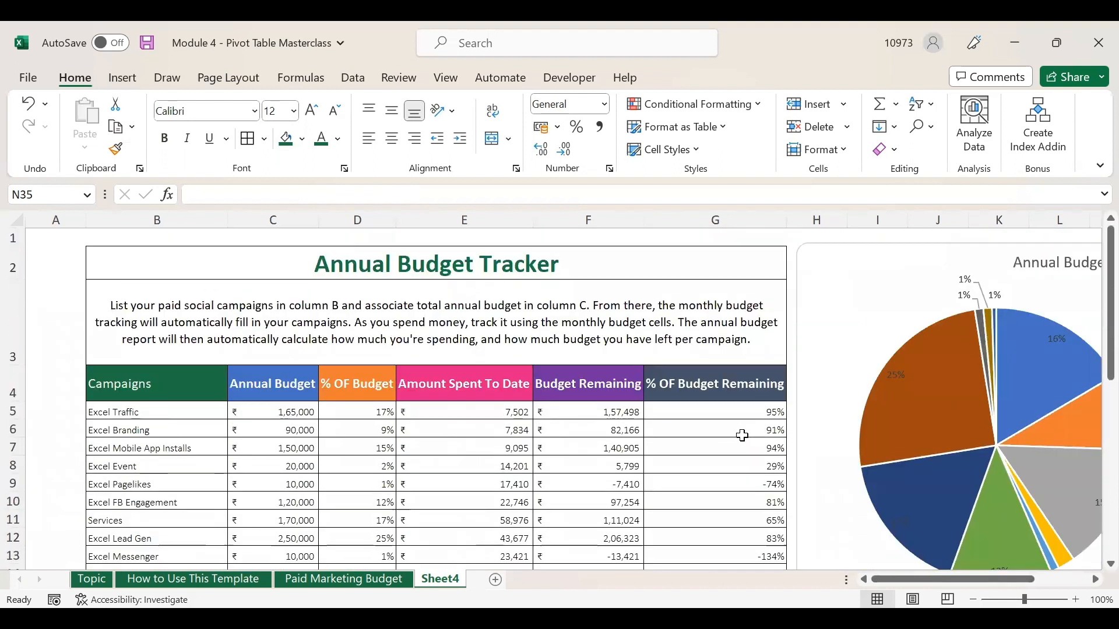
Compare the annual and monthly trackers and inspect the Budget Remaining formula for Excel Pagelikes in F9
{"action": "scroll", "coordinate": [742, 436], "scroll_direction": "down", "scroll_amount": 1}
{"action": "scroll", "coordinate": [742, 436], "scroll_direction": "down", "scroll_amount": 4}
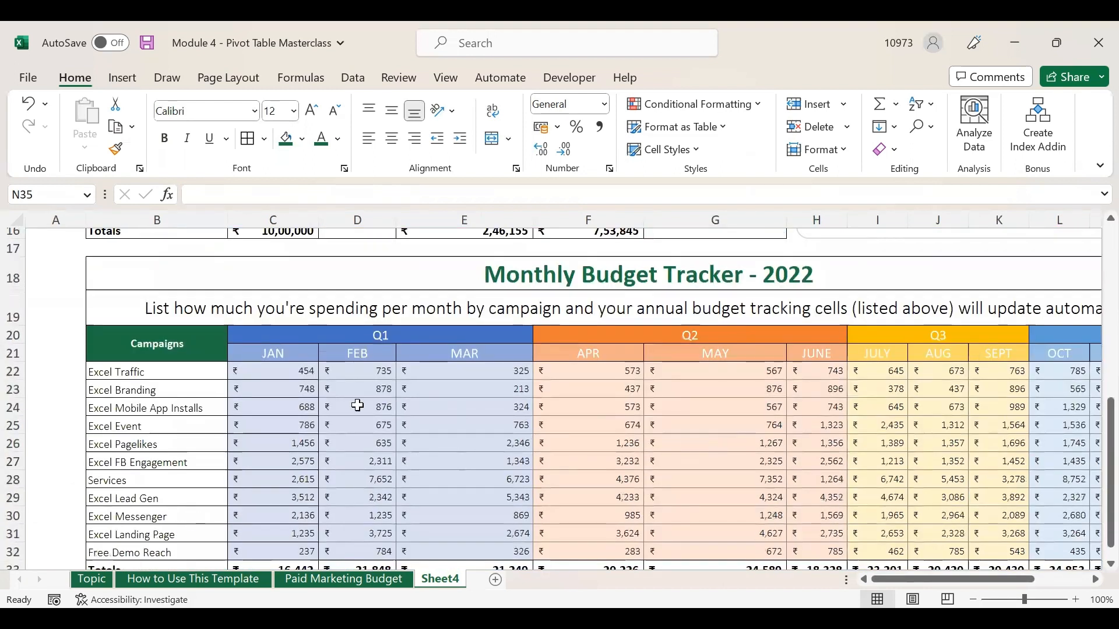
{"action": "scroll", "coordinate": [373, 408], "scroll_direction": "down", "scroll_amount": 1}
{"action": "scroll", "coordinate": [486, 373], "scroll_direction": "up", "scroll_amount": 5}
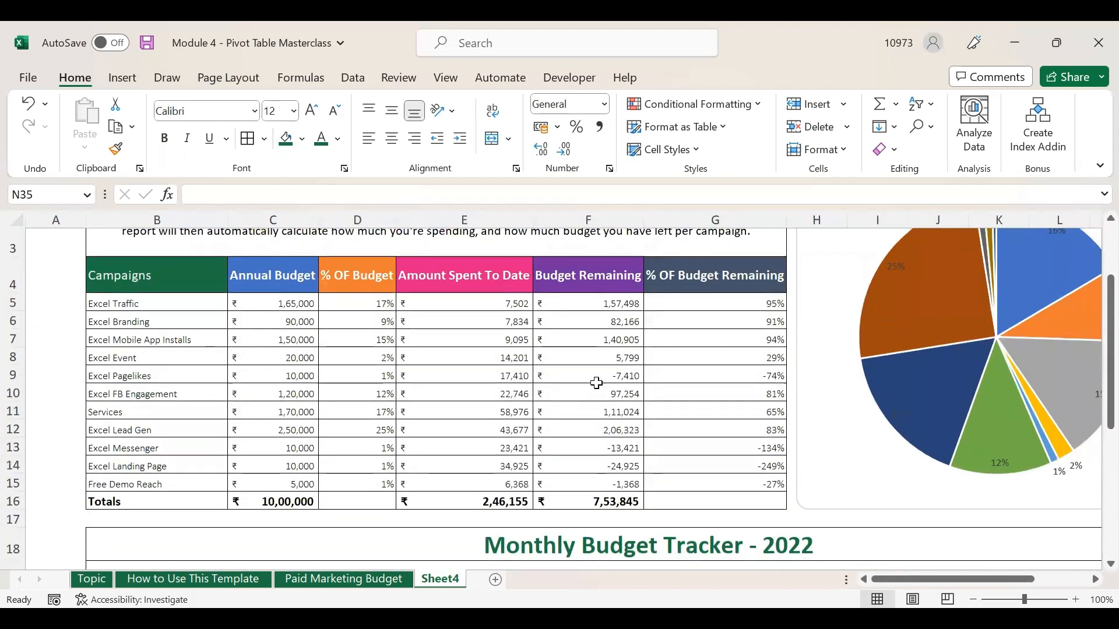
{"action": "left_click", "coordinate": [590, 373]}
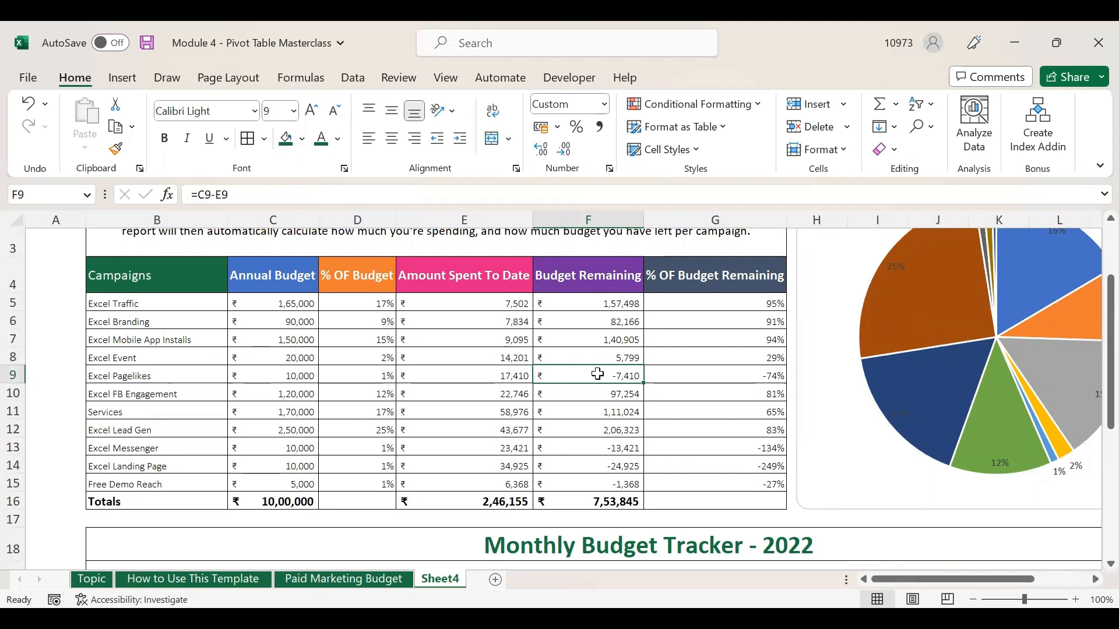
Set the January spend for Excel Pagelikes in C26 to 345
{"action": "scroll", "coordinate": [250, 475], "scroll_direction": "down", "scroll_amount": 5}
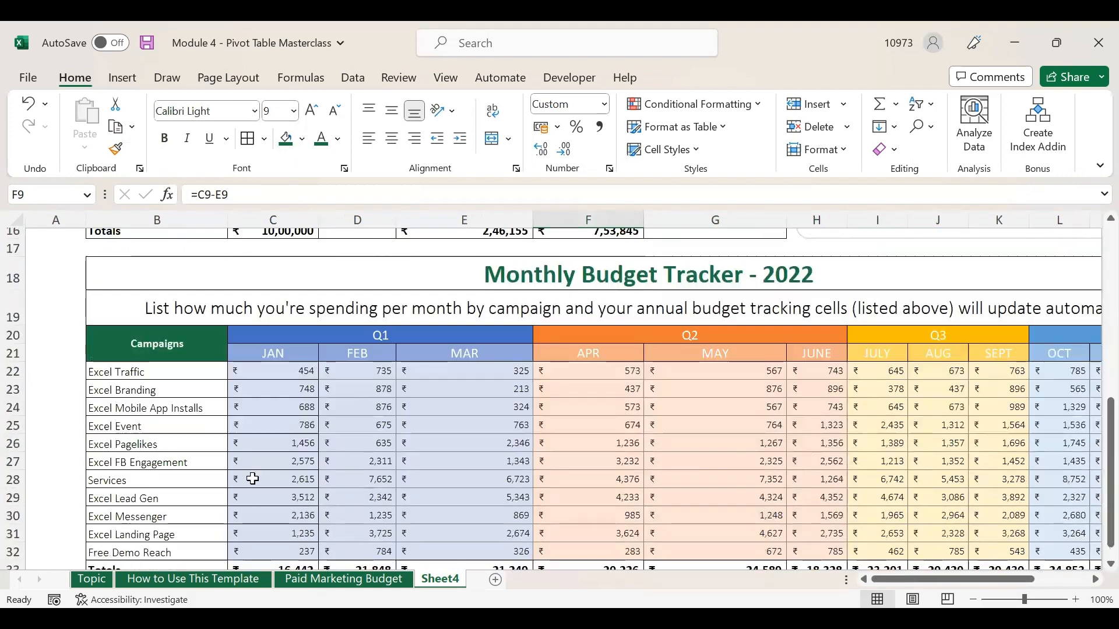
{"action": "left_click", "coordinate": [300, 389]}
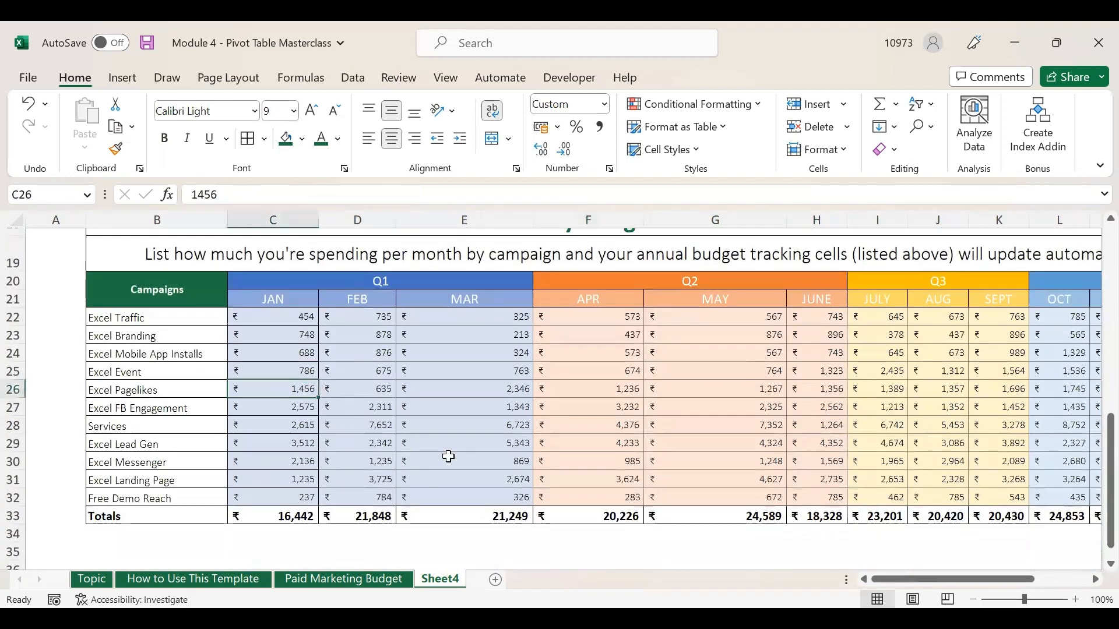
{"action": "type", "text": "3"}
{"action": "key", "text": "Return"}
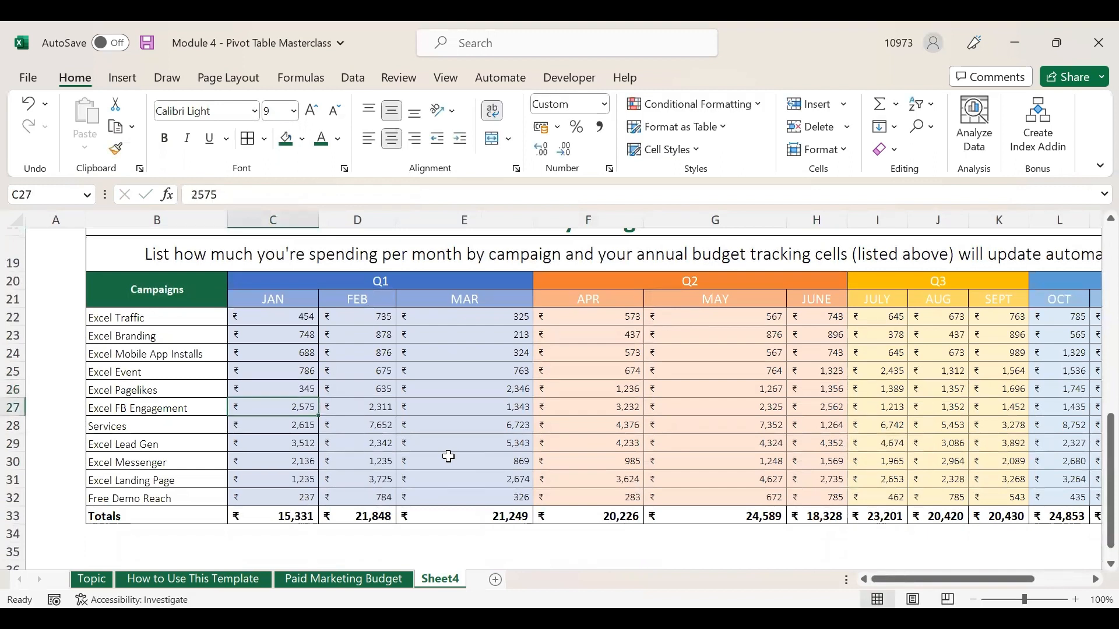
{"action": "scroll", "coordinate": [449, 456], "scroll_direction": "up", "scroll_amount": 4}
{"action": "scroll", "coordinate": [464, 458], "scroll_direction": "down", "scroll_amount": 4}
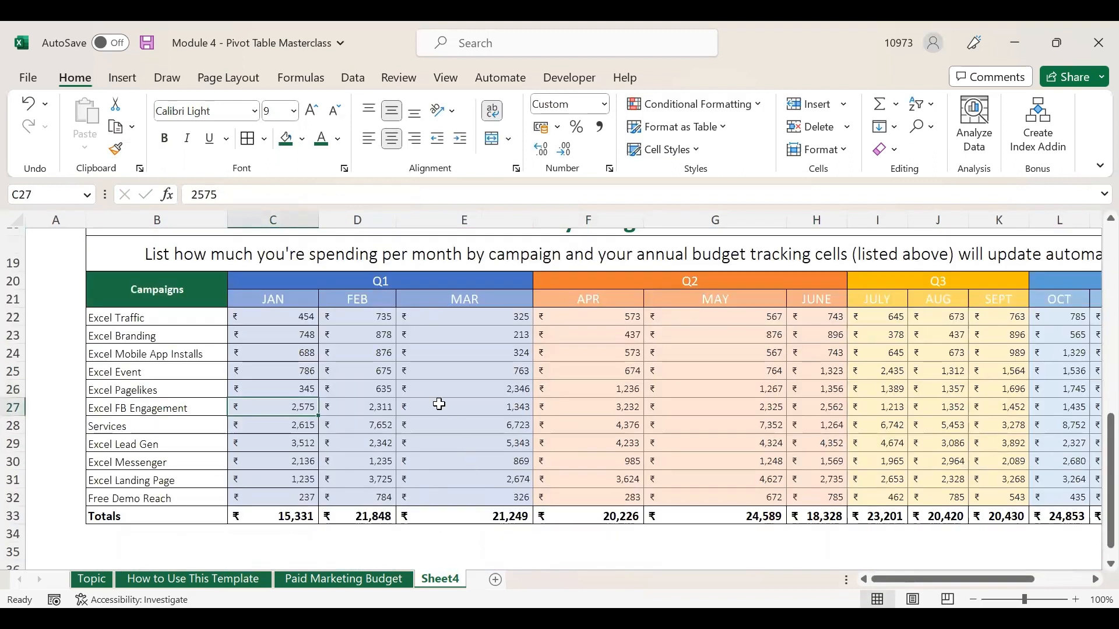
Set the Excel Pagelikes spends in D26:I26 for February to July to 212, 288, 164, 332, 136 and 146
{"action": "left_click", "coordinate": [379, 388]}
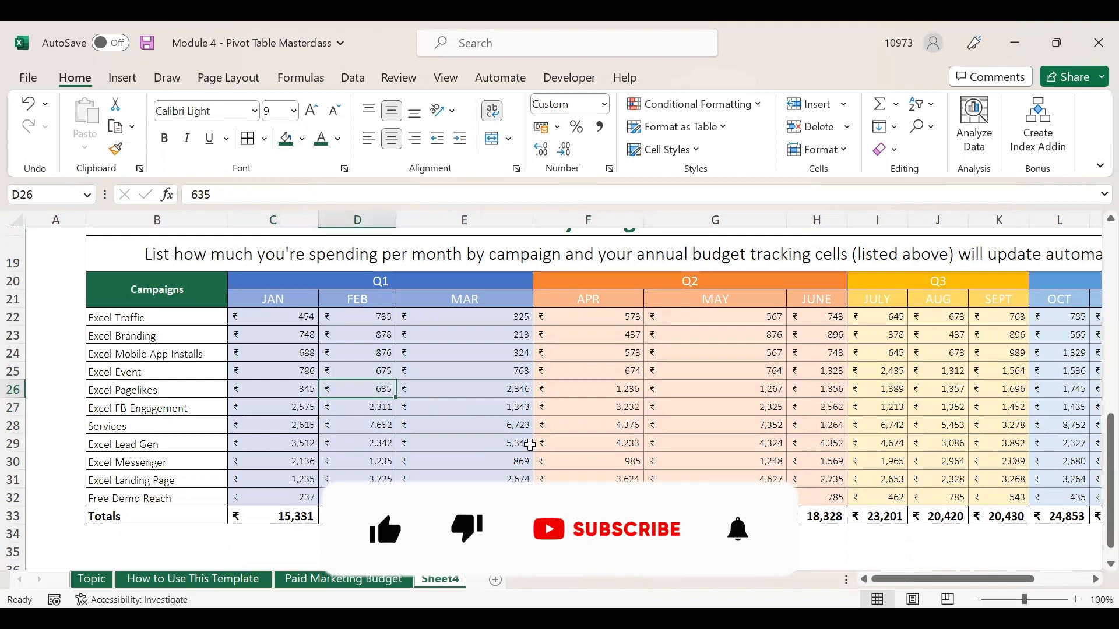
{"action": "type", "text": "212"}
{"action": "key", "text": "Tab"}
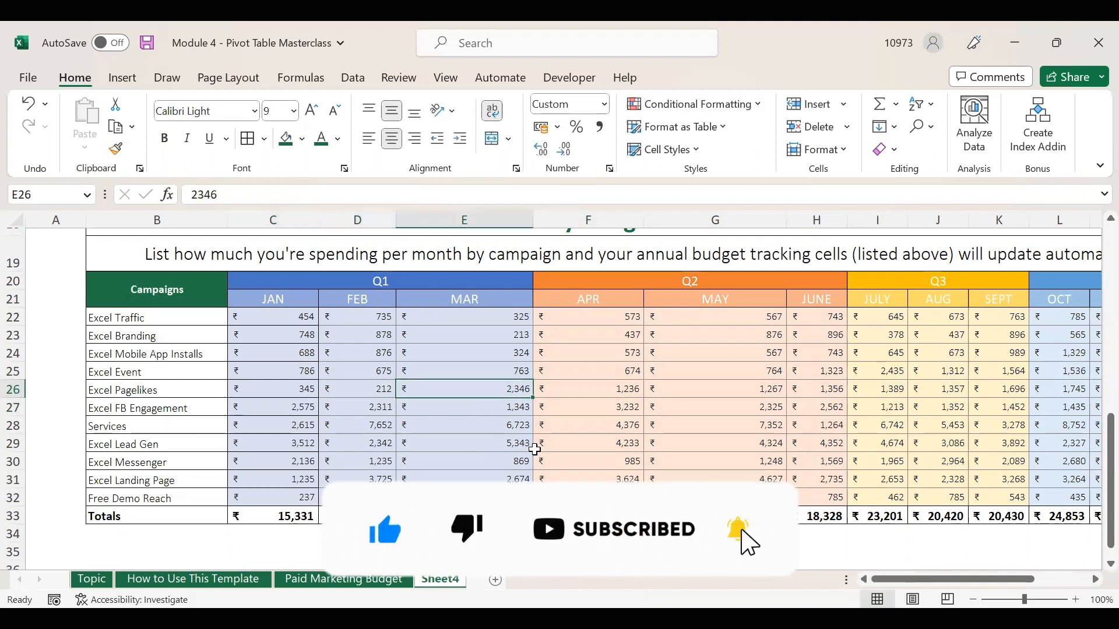
{"action": "key", "text": "Tab"}
{"action": "key", "text": "Tab"}
{"action": "scroll", "coordinate": [662, 461], "scroll_direction": "up", "scroll_amount": 5}
{"action": "scroll", "coordinate": [662, 461], "scroll_direction": "down", "scroll_amount": 5}
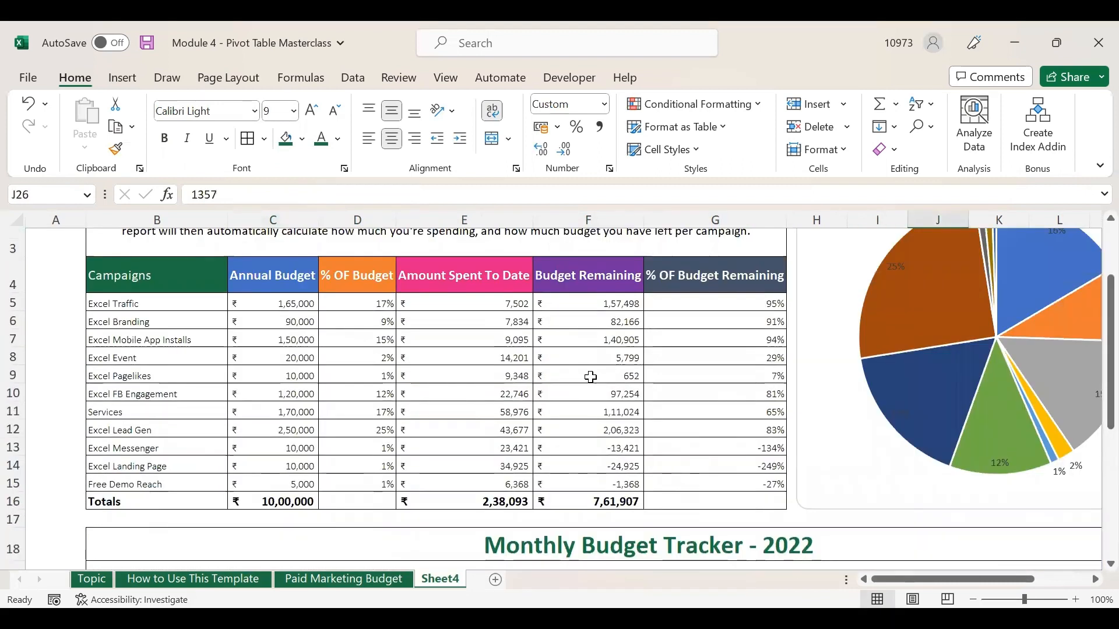
Check the Excel Pagelikes Budget Remaining cell F9 against its monthly spends in row 26
{"action": "left_click", "coordinate": [577, 375]}
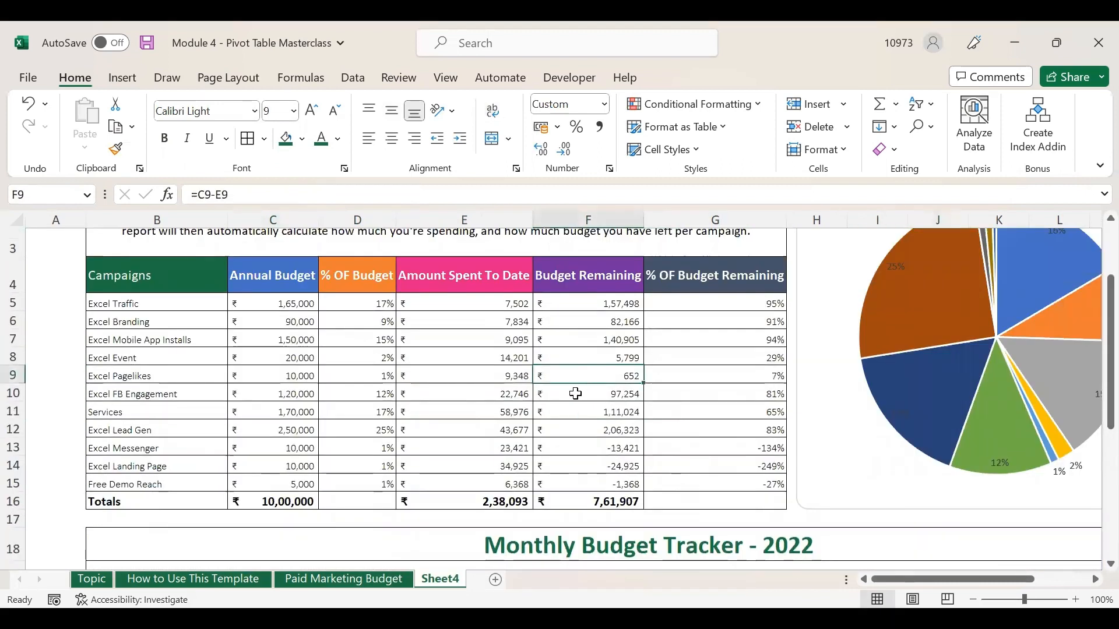
{"action": "scroll", "coordinate": [577, 393], "scroll_direction": "down", "scroll_amount": 3}
{"action": "scroll", "coordinate": [583, 431], "scroll_direction": "down", "scroll_amount": 2}
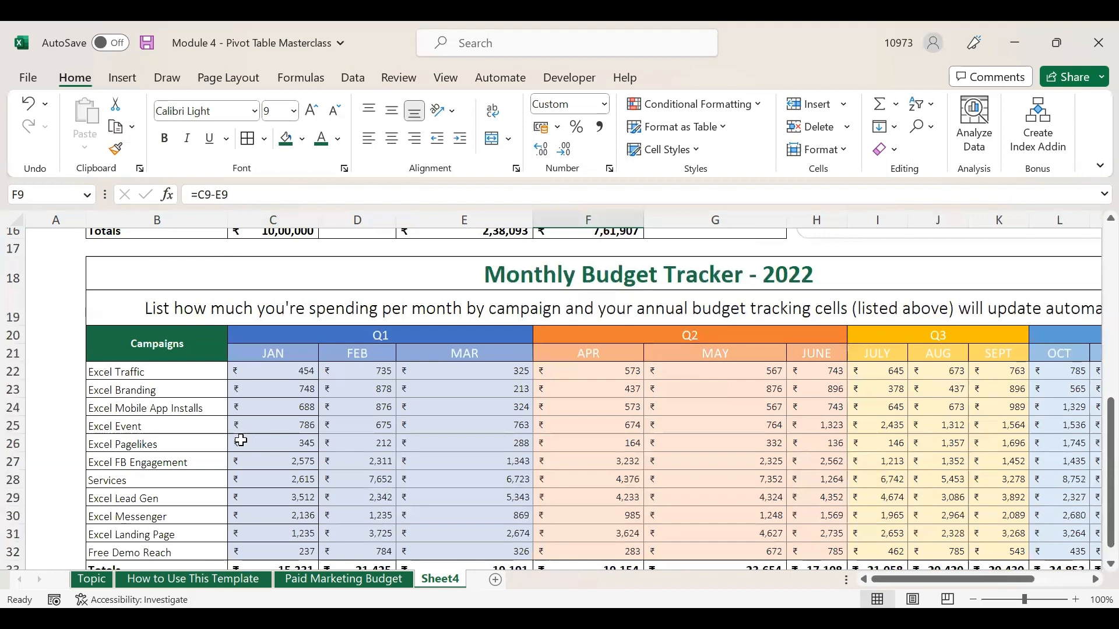
{"action": "left_click", "coordinate": [243, 442]}
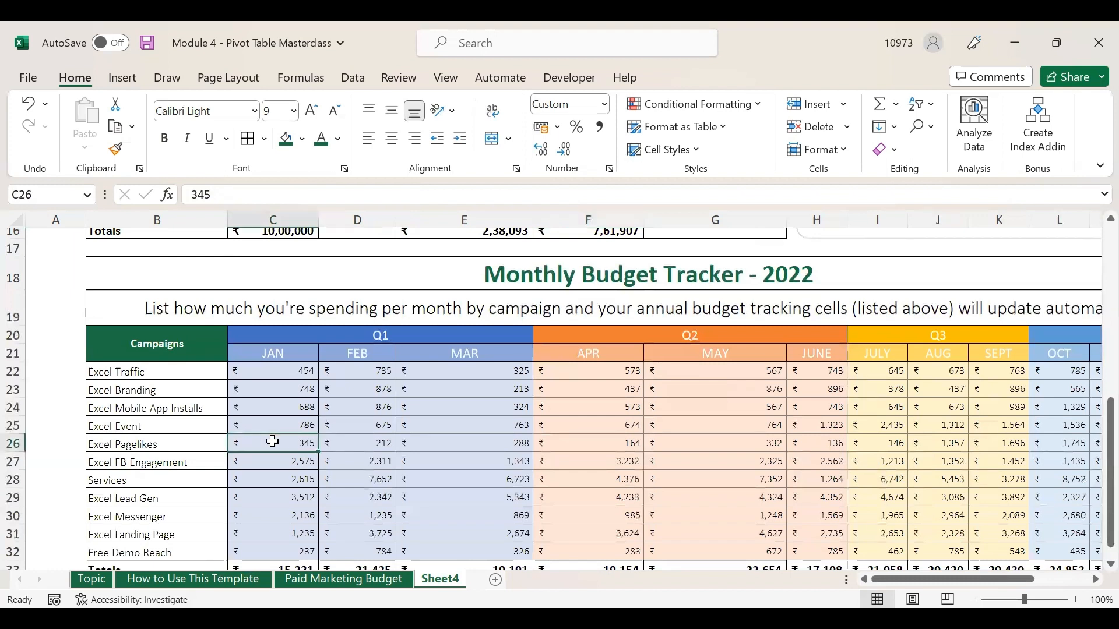
{"action": "left_click", "coordinate": [338, 447]}
{"action": "scroll", "coordinate": [552, 446], "scroll_direction": "up", "scroll_amount": 4}
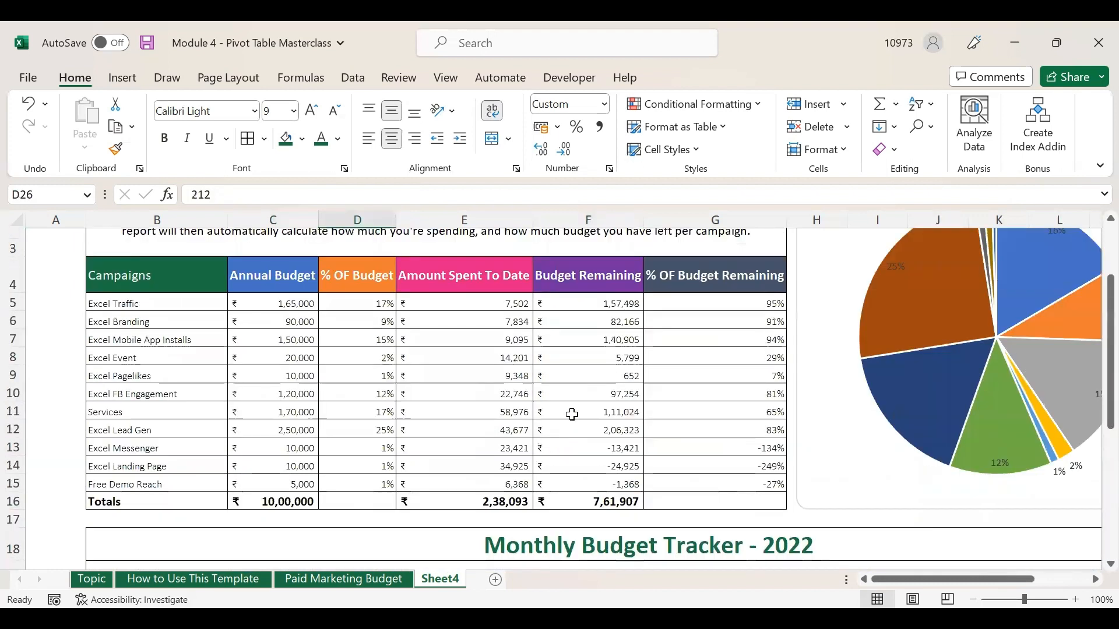
{"action": "left_click", "coordinate": [583, 371]}
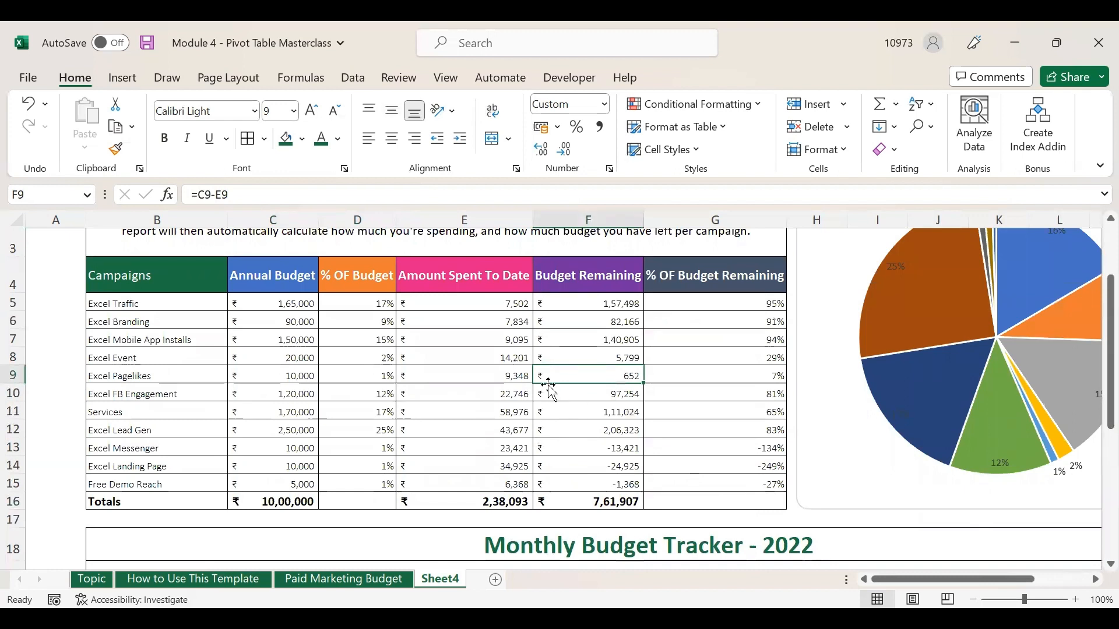
Inspect the annual budget, amount spent, budget remaining and percentage remaining cells for Excel Pagelikes in row 9
{"action": "left_click", "coordinate": [255, 378]}
{"action": "scroll", "coordinate": [256, 384], "scroll_direction": "up", "scroll_amount": 1}
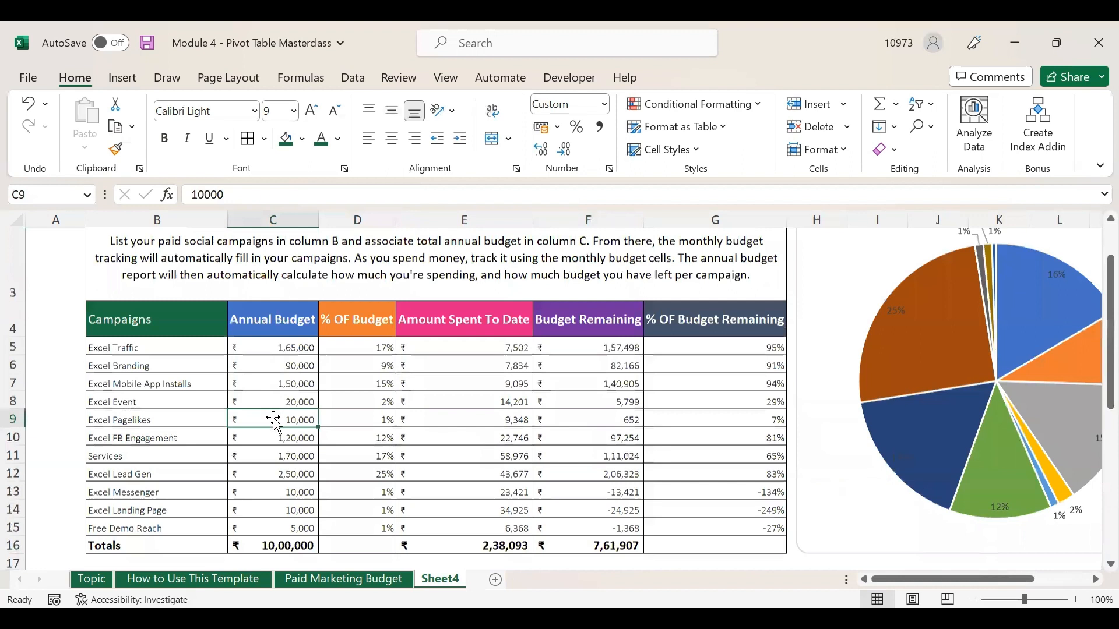
{"action": "scroll", "coordinate": [361, 424], "scroll_direction": "up", "scroll_amount": 1}
{"action": "left_click", "coordinate": [462, 428]}
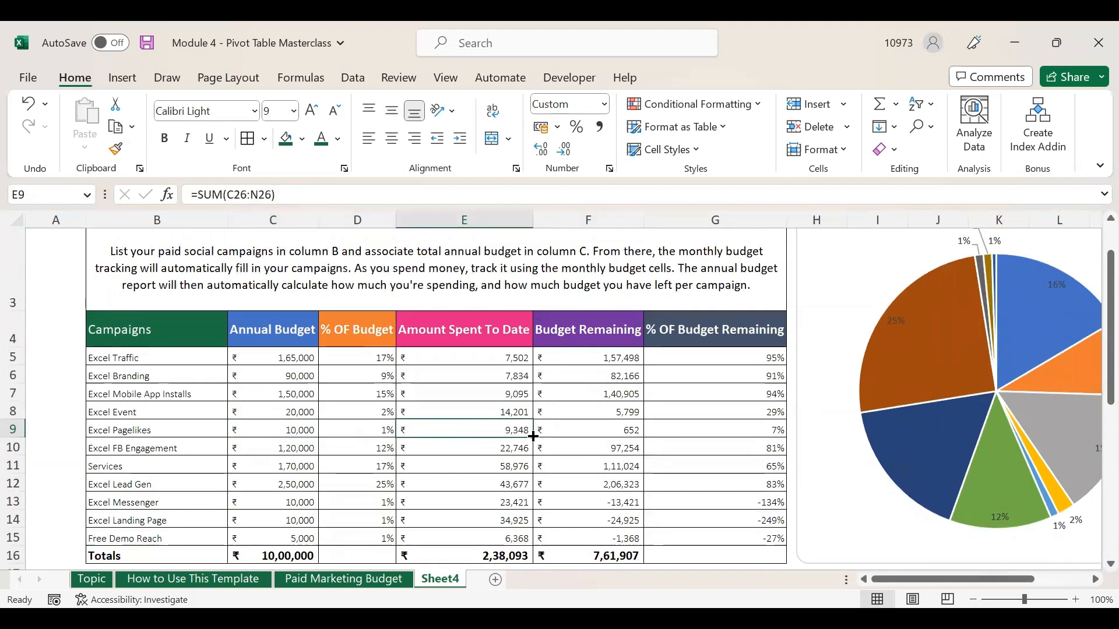
{"action": "left_click", "coordinate": [607, 433]}
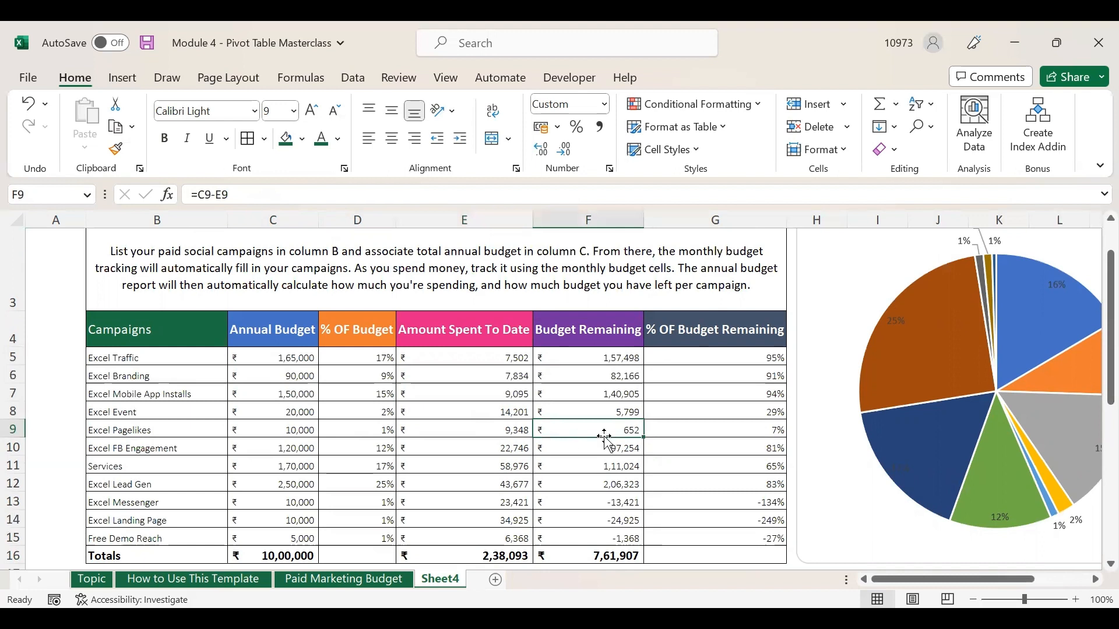
{"action": "left_click", "coordinate": [707, 430]}
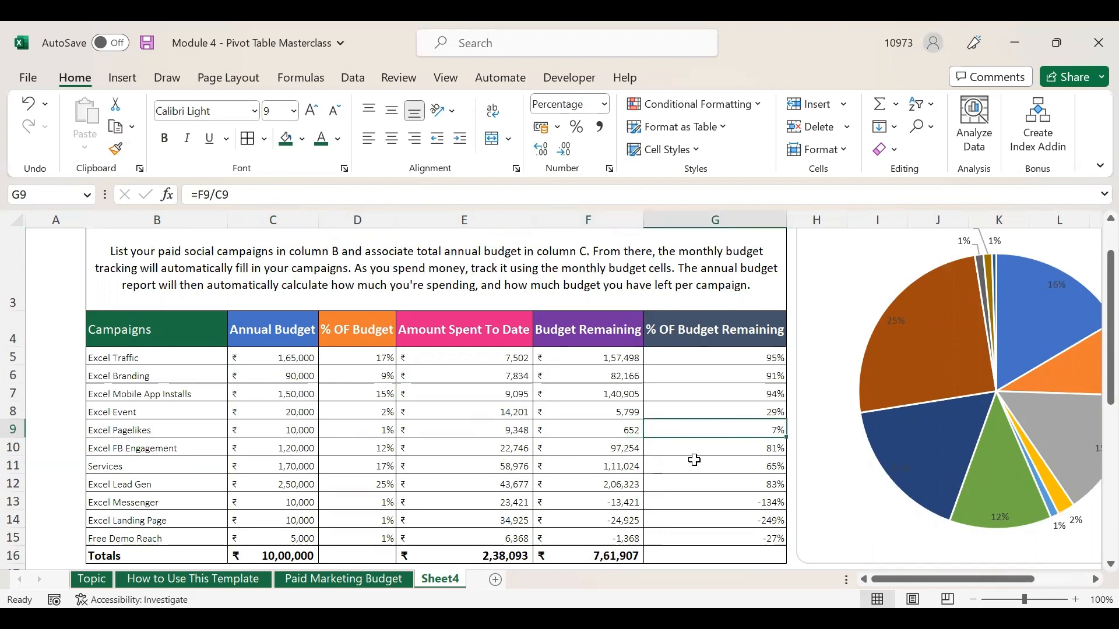
Examine how the annual tracker's figures and instructions relate to the monthly campaign spends below
{"action": "scroll", "coordinate": [686, 460], "scroll_direction": "up", "scroll_amount": 1}
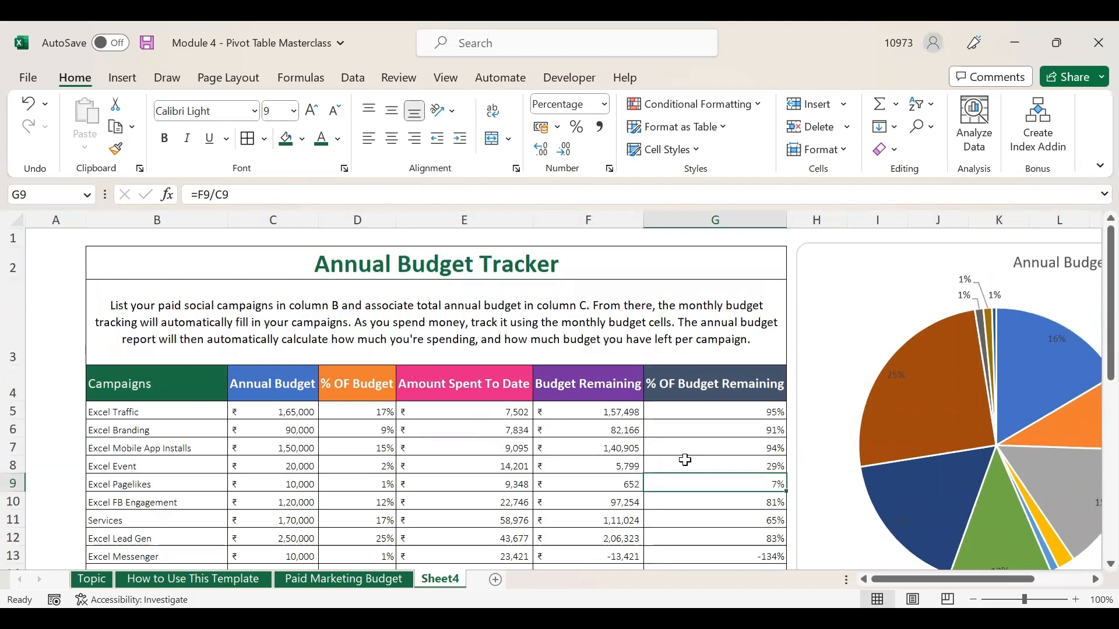
{"action": "scroll", "coordinate": [686, 460], "scroll_direction": "down", "scroll_amount": 6}
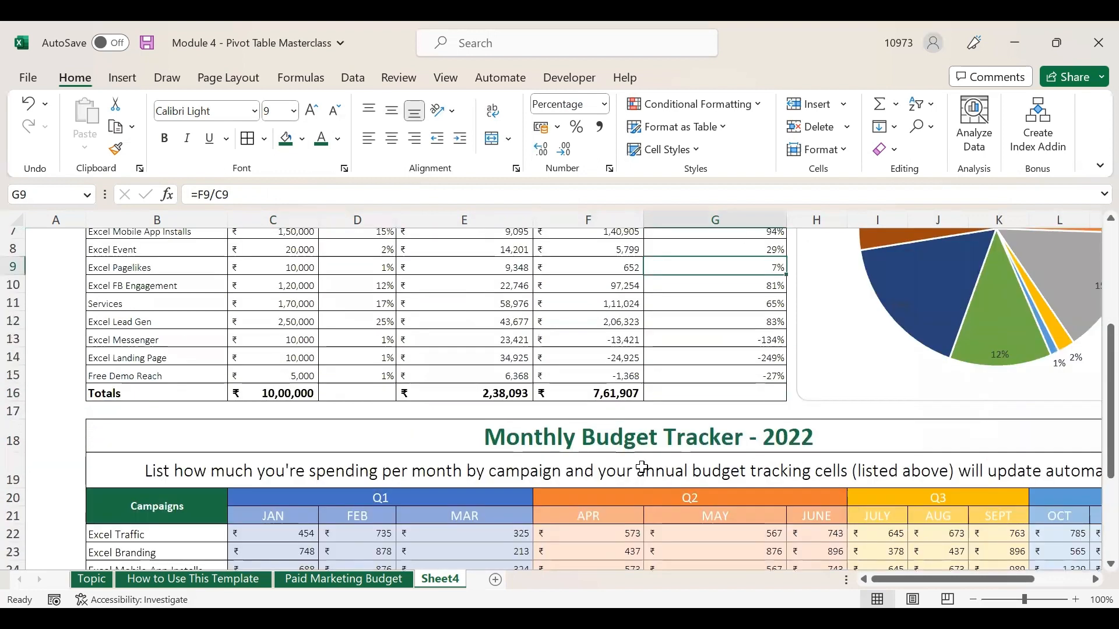
{"action": "left_click", "coordinate": [592, 419]}
{"action": "scroll", "coordinate": [593, 419], "scroll_direction": "up", "scroll_amount": 1}
{"action": "scroll", "coordinate": [592, 420], "scroll_direction": "up", "scroll_amount": 5}
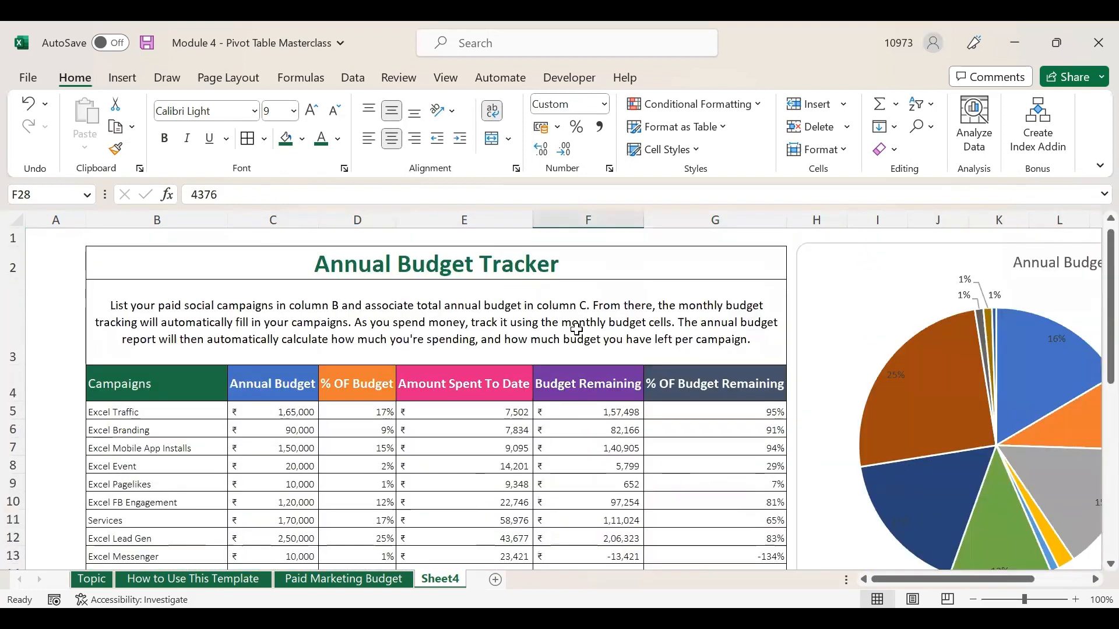
{"action": "scroll", "coordinate": [593, 407], "scroll_direction": "down", "scroll_amount": 2}
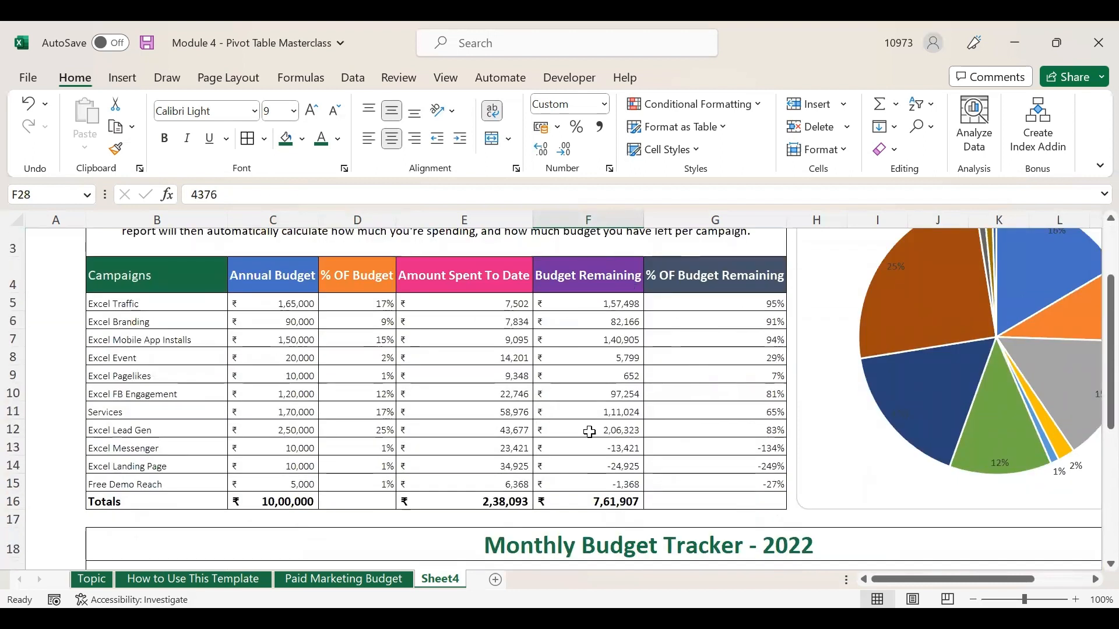
{"action": "scroll", "coordinate": [662, 384], "scroll_direction": "down", "scroll_amount": 3}
{"action": "scroll", "coordinate": [612, 408], "scroll_direction": "up", "scroll_amount": 4}
Try an annual budget of 195000 for Excel Traffic in C5
{"action": "left_click", "coordinate": [283, 411]}
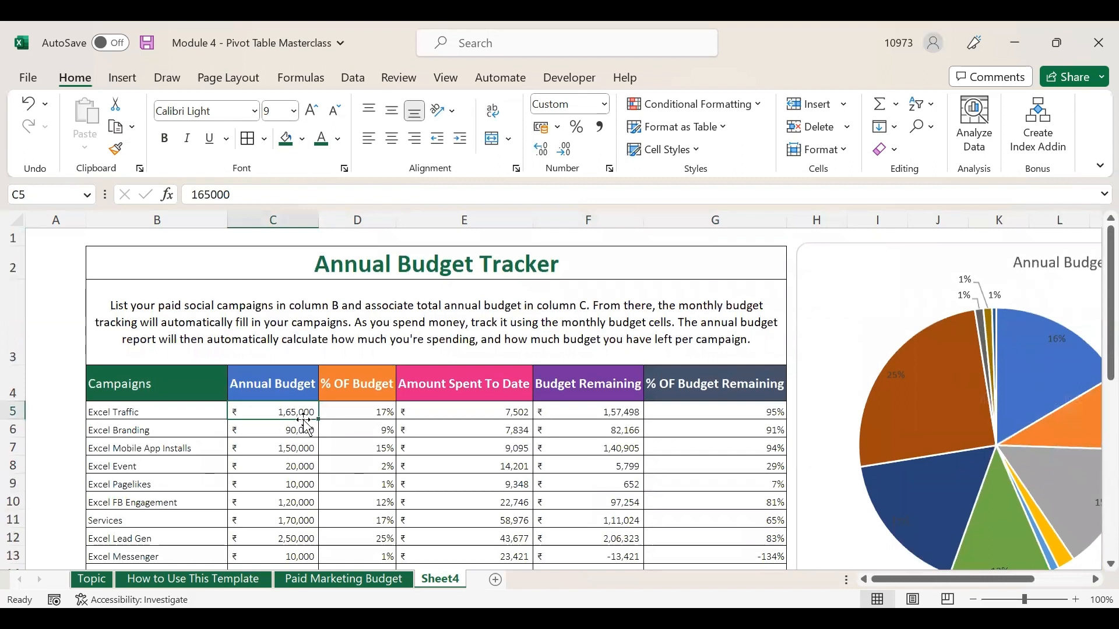
{"action": "left_click", "coordinate": [201, 194]}
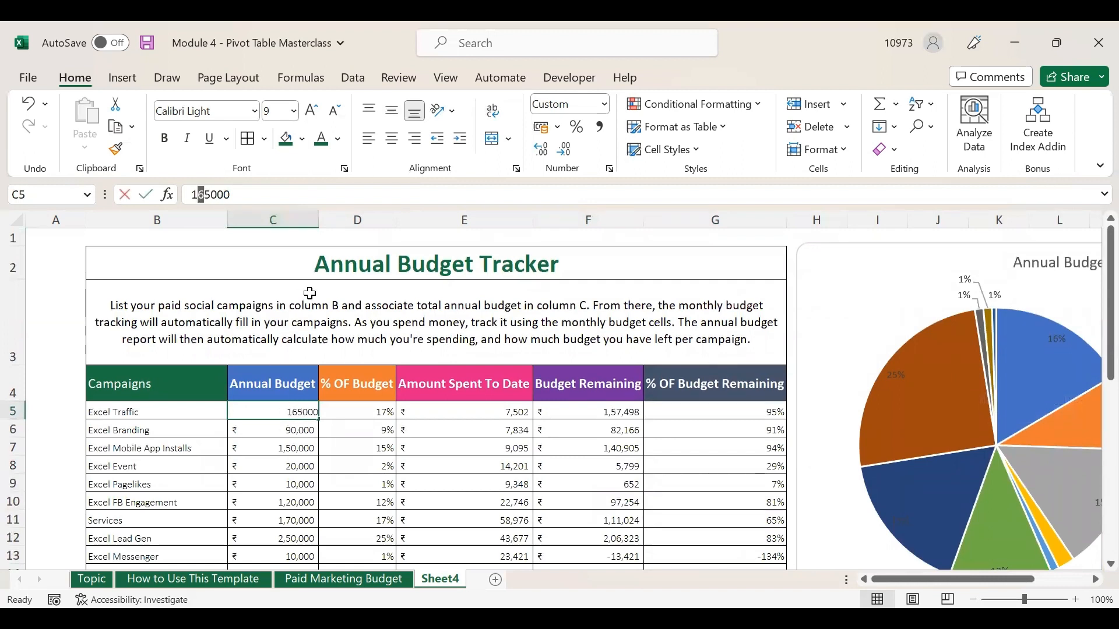
{"action": "key", "text": "Delete"}
{"action": "type", "text": "9"}
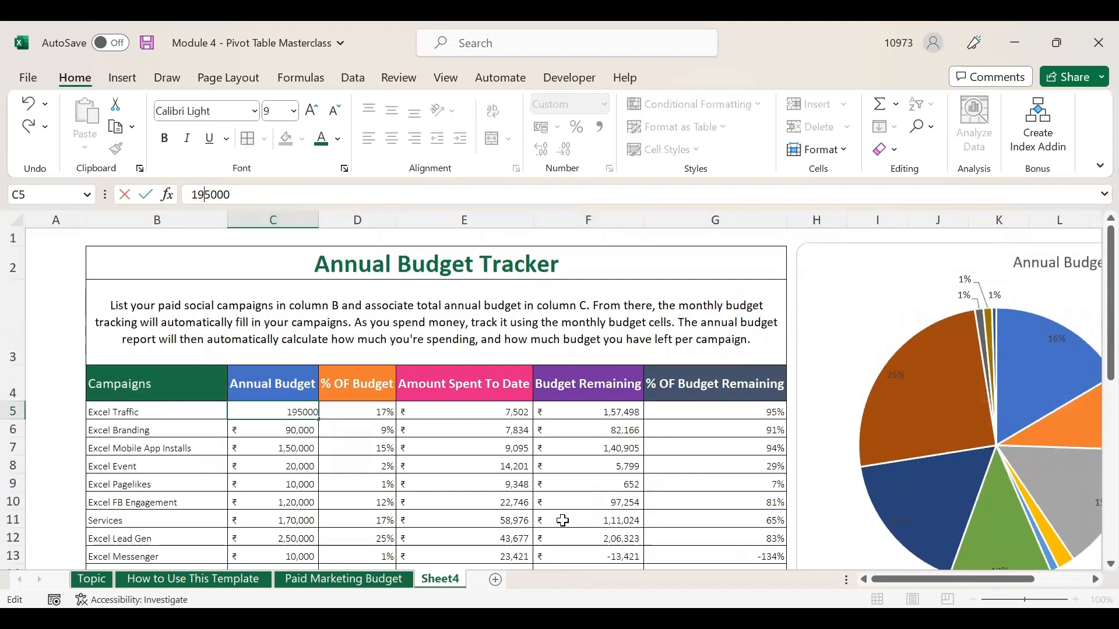
{"action": "key", "text": "Return"}
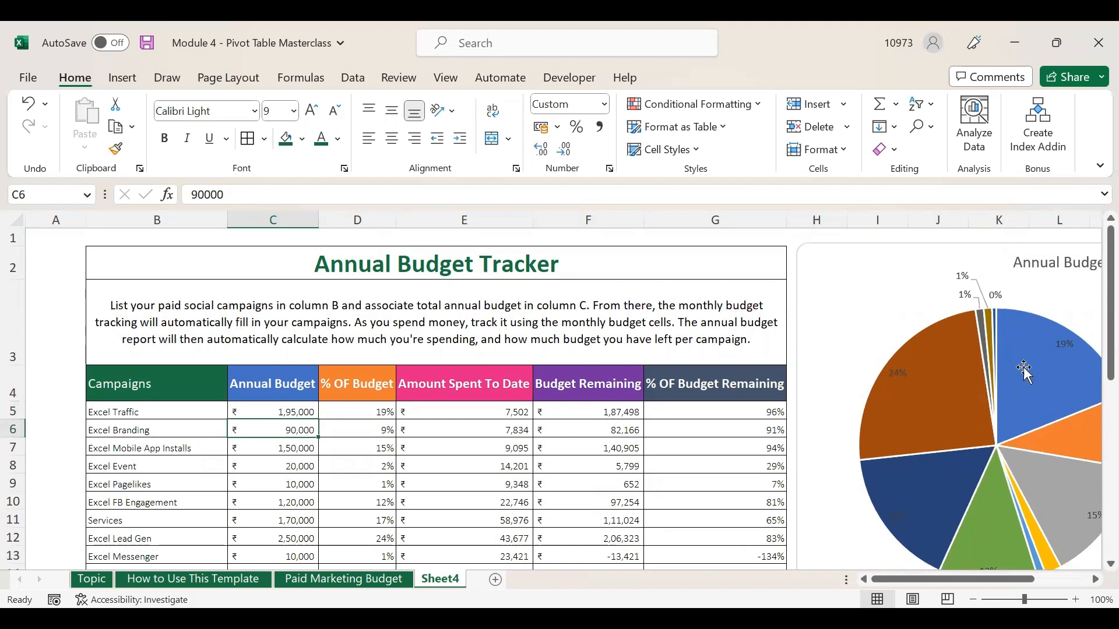
Check the annual budget total and undo the Excel Traffic budget change
{"action": "scroll", "coordinate": [318, 459], "scroll_direction": "down", "scroll_amount": 2}
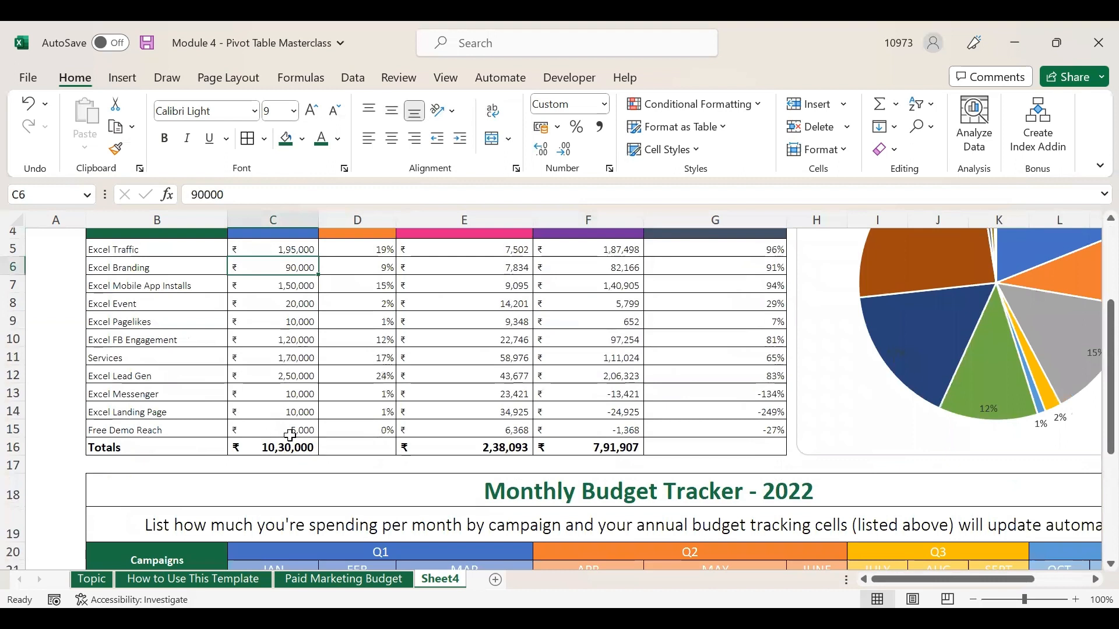
{"action": "scroll", "coordinate": [525, 431], "scroll_direction": "up", "scroll_amount": 2}
{"action": "key", "text": "ctrl+z"}
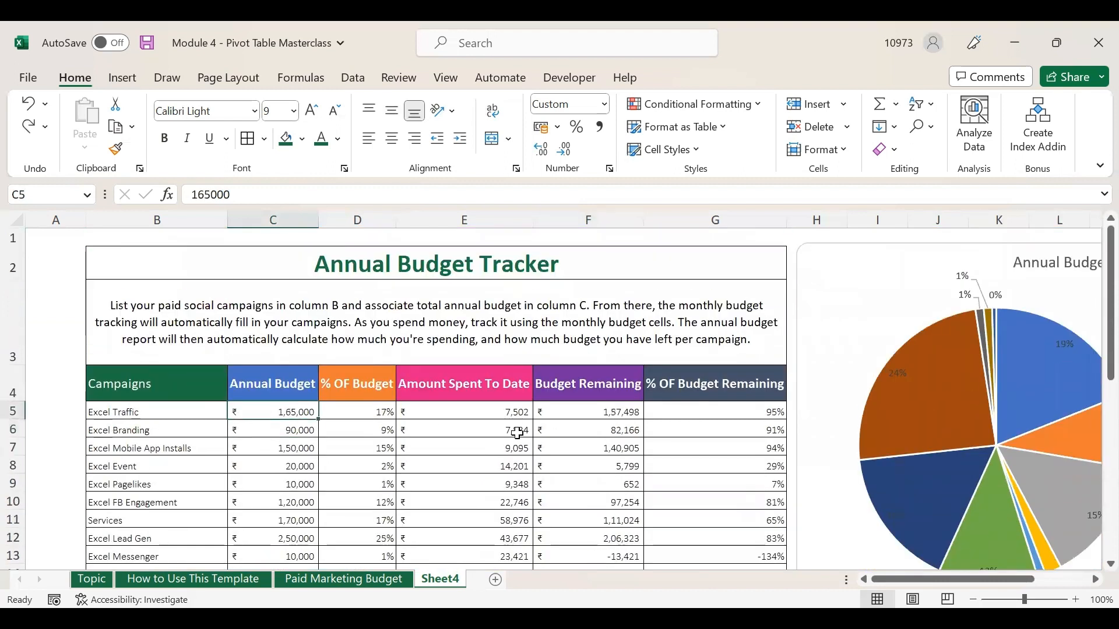
Review the completed annual table, pie chart and monthly tracker on Sheet4 from the title to the Totals row
{"action": "left_click", "coordinate": [1066, 584]}
{"action": "left_click_drag", "start_coordinate": [1067, 583], "coordinate": [935, 578]}
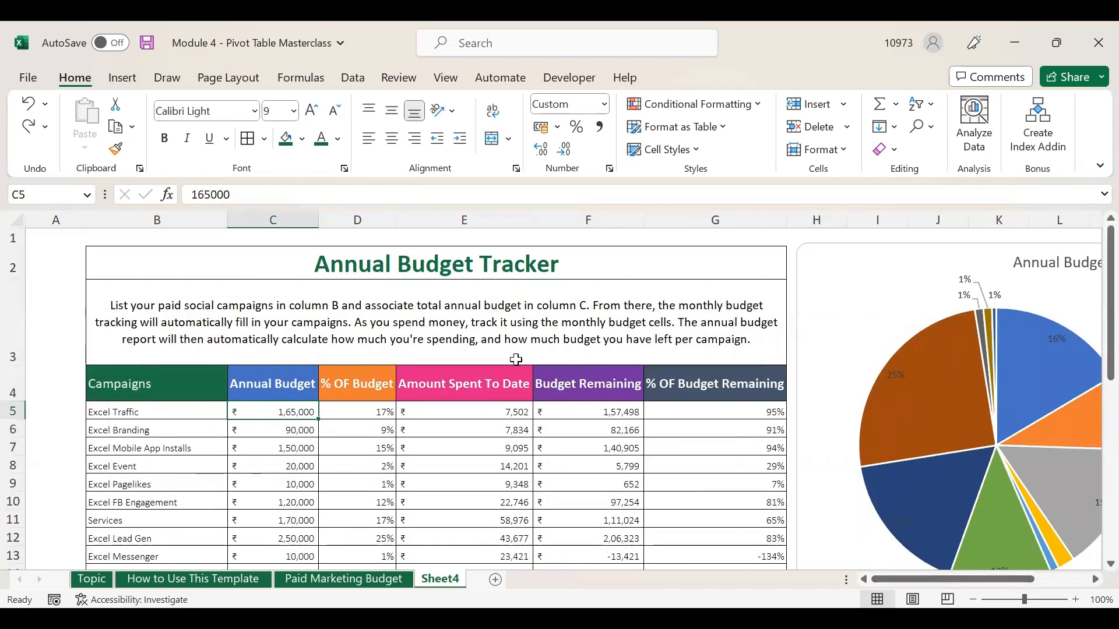
{"action": "scroll", "coordinate": [516, 360], "scroll_direction": "down", "scroll_amount": 5}
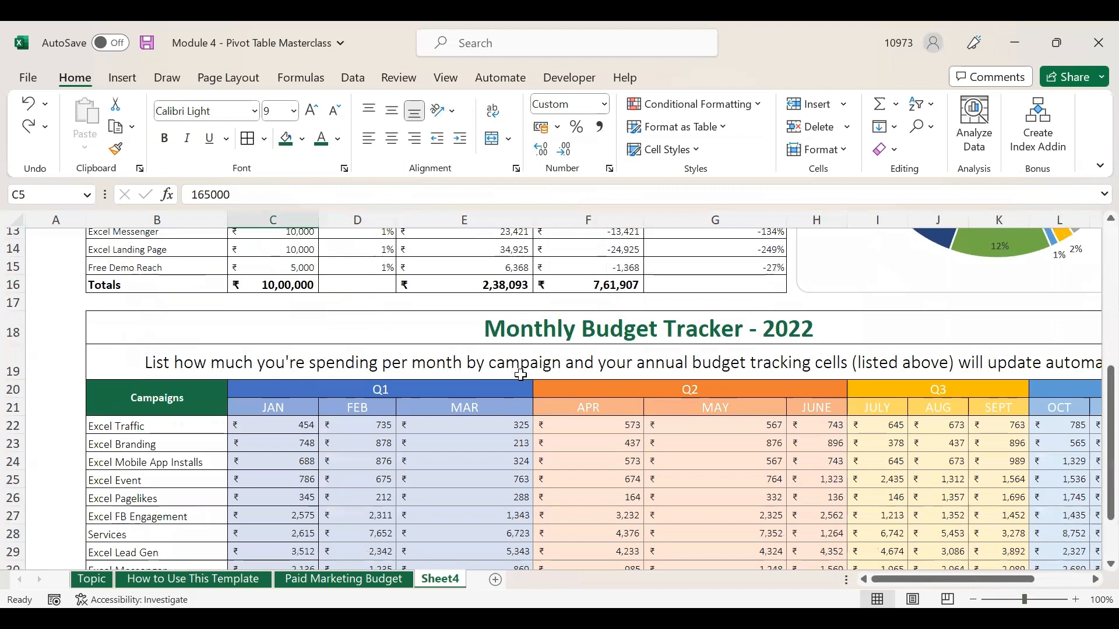
{"action": "scroll", "coordinate": [547, 403], "scroll_direction": "down", "scroll_amount": 1}
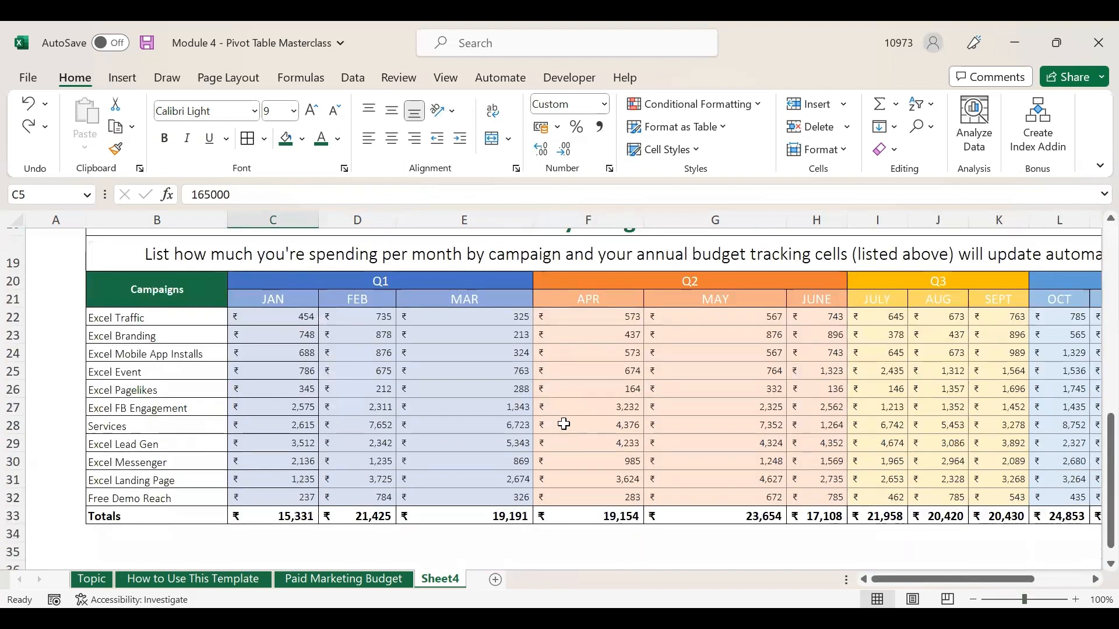
{"action": "scroll", "coordinate": [781, 484], "scroll_direction": "up", "scroll_amount": 5}
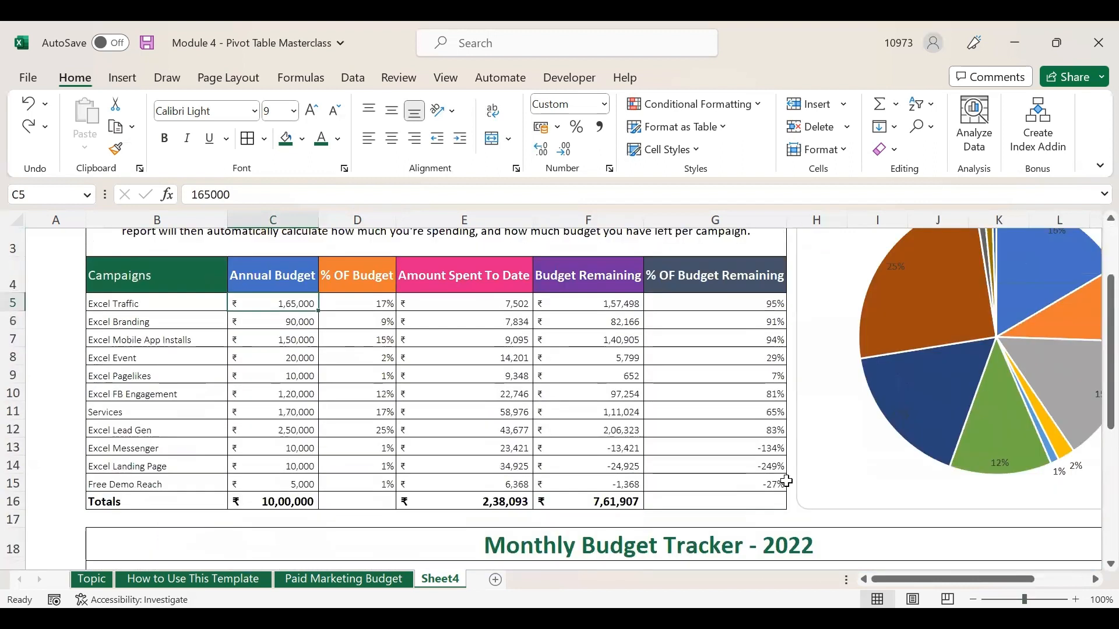
{"action": "scroll", "coordinate": [786, 481], "scroll_direction": "up", "scroll_amount": 1}
{"action": "left_click_drag", "start_coordinate": [934, 584], "coordinate": [661, 474]}
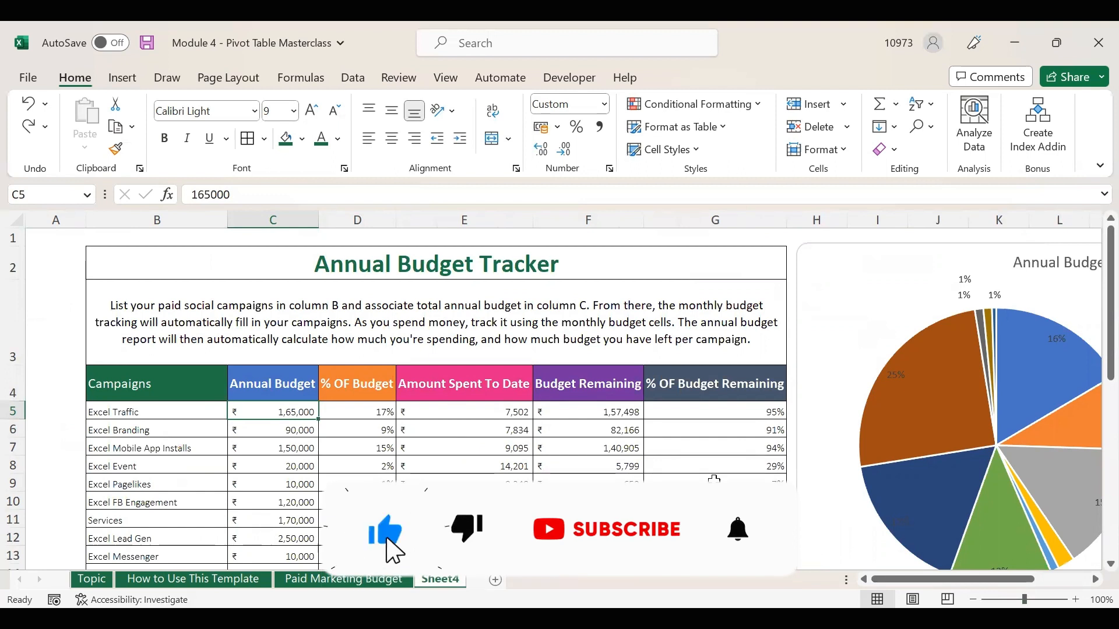
{"action": "scroll", "coordinate": [715, 479], "scroll_direction": "down", "scroll_amount": 4}
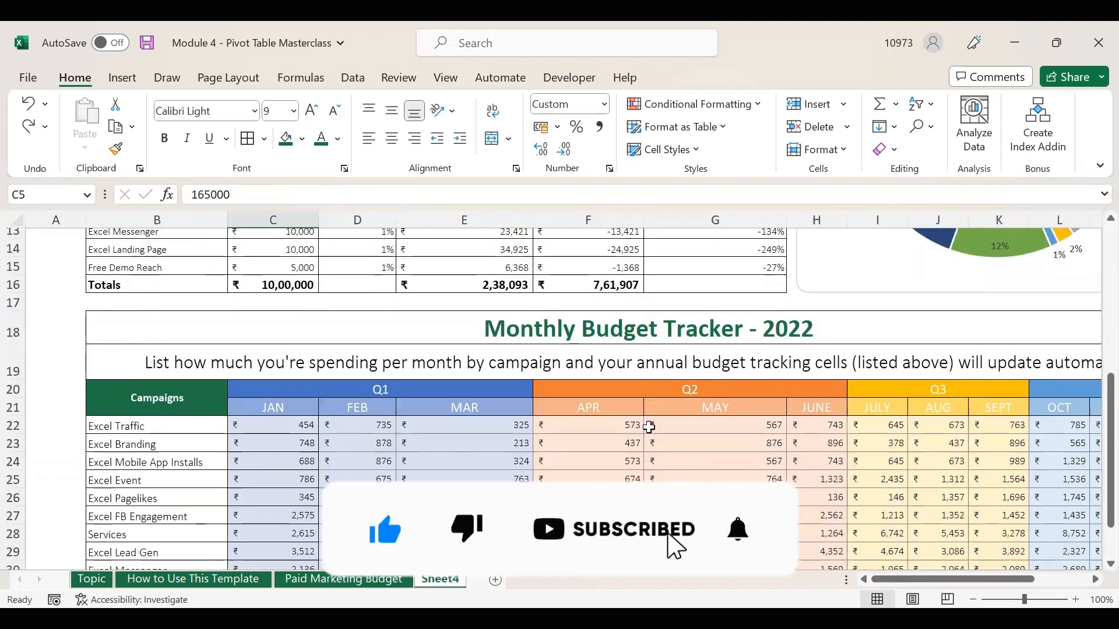
{"action": "scroll", "coordinate": [604, 390], "scroll_direction": "down", "scroll_amount": 2}
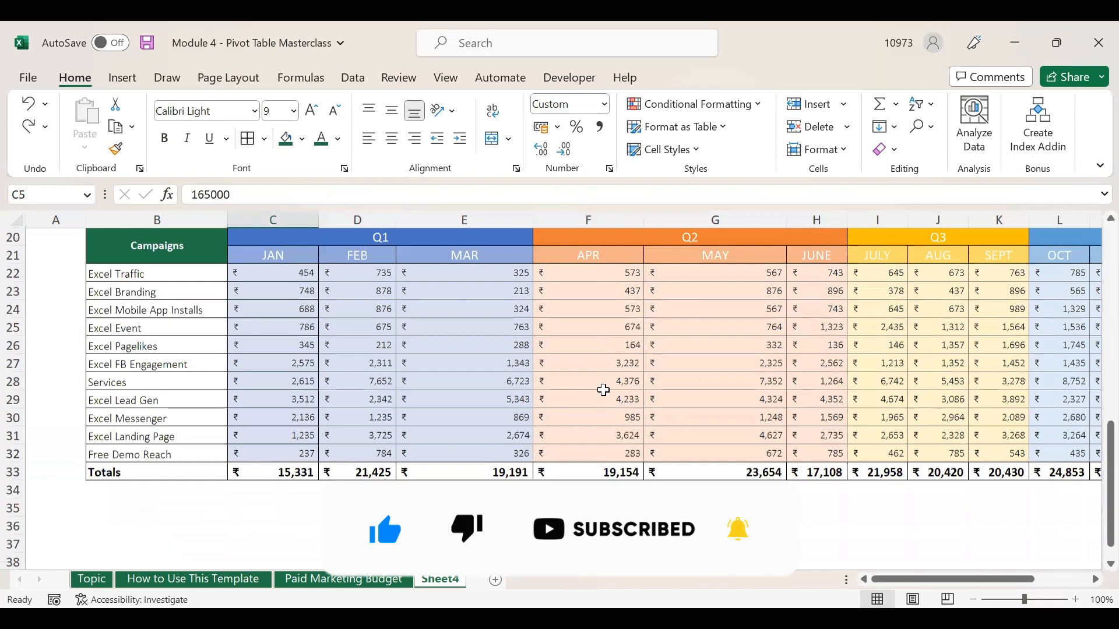